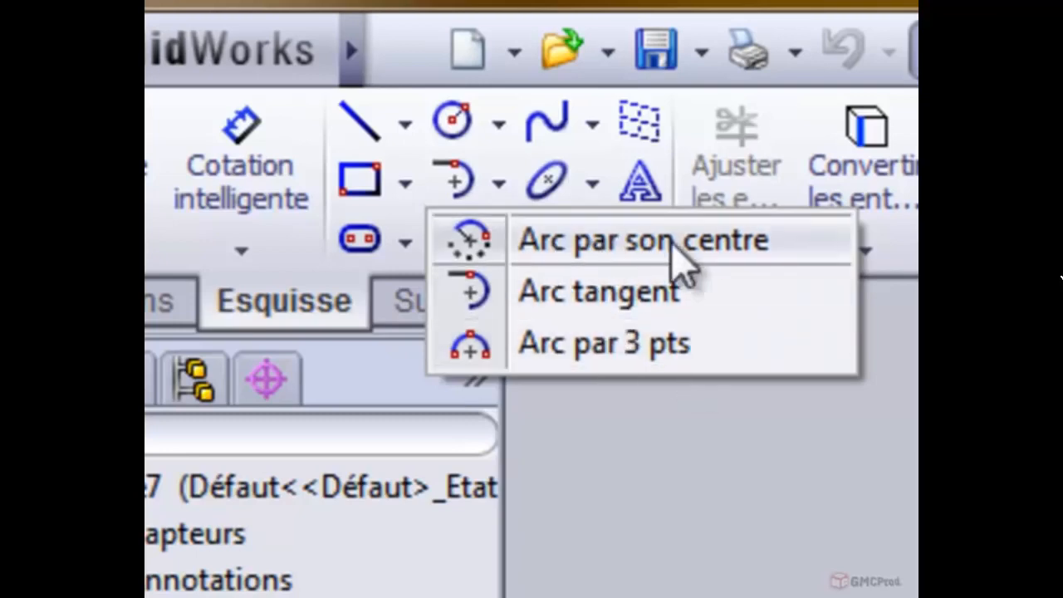
# - Sketch a centre-point arc on the Plan de face, centred about 44 mm below the origin, with about 92.5 mm radius and 75° sweep
pyautogui.click(671, 242)
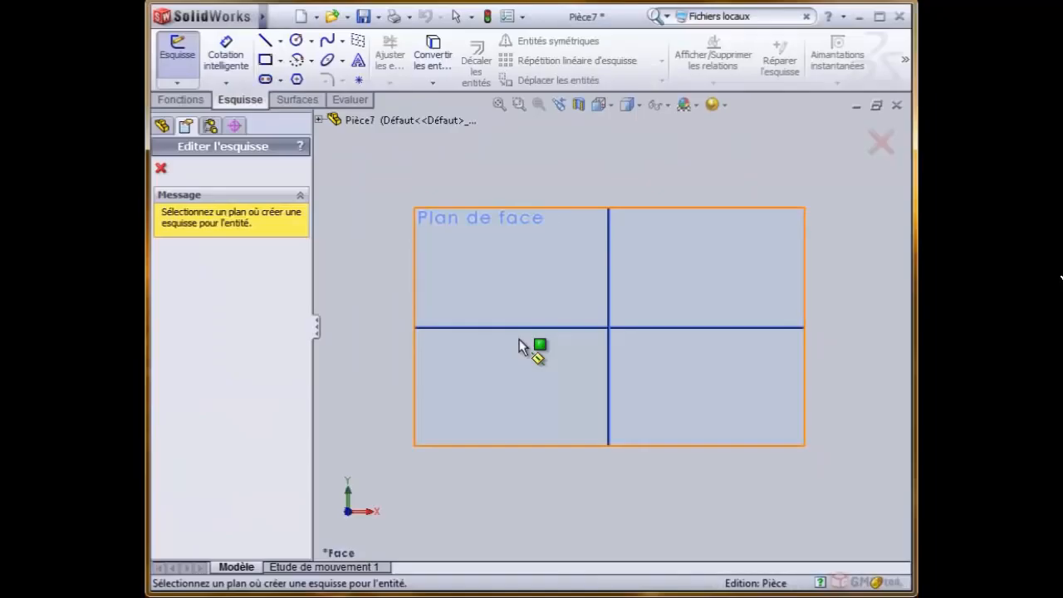
pyautogui.click(465, 218)
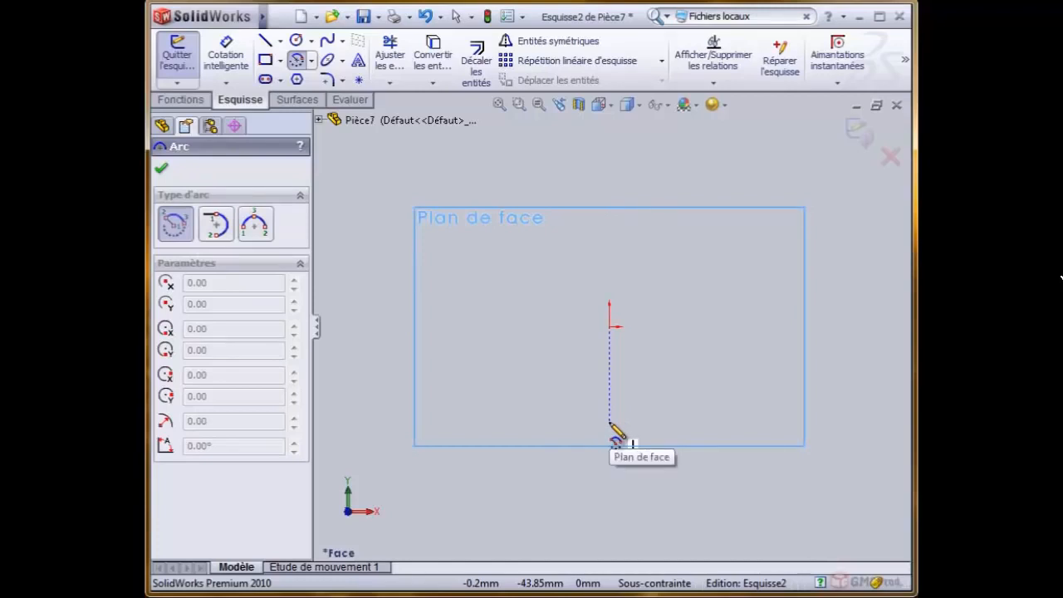
pyautogui.click(610, 422)
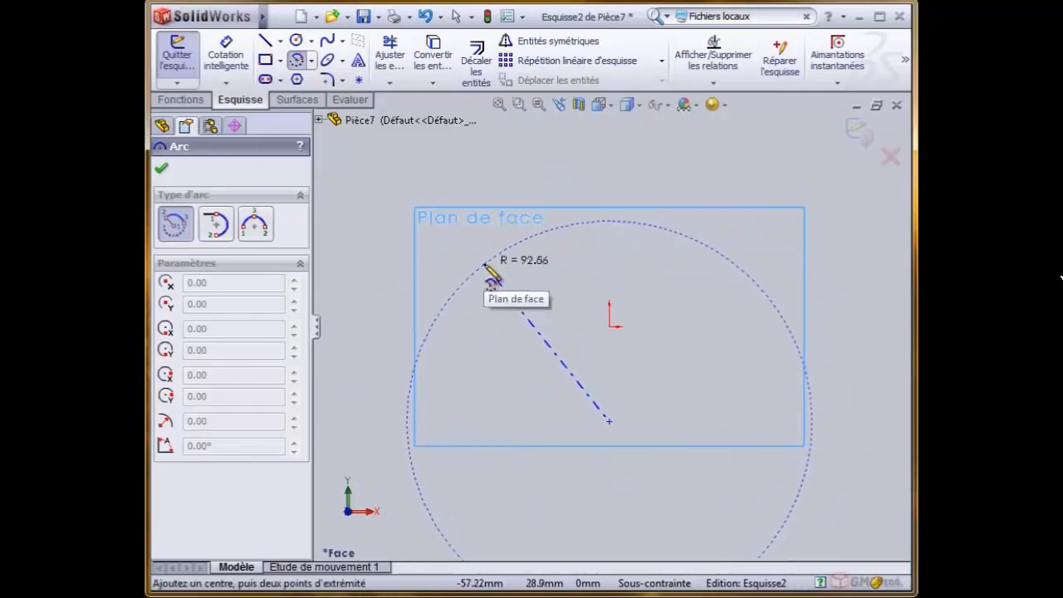
pyautogui.click(486, 265)
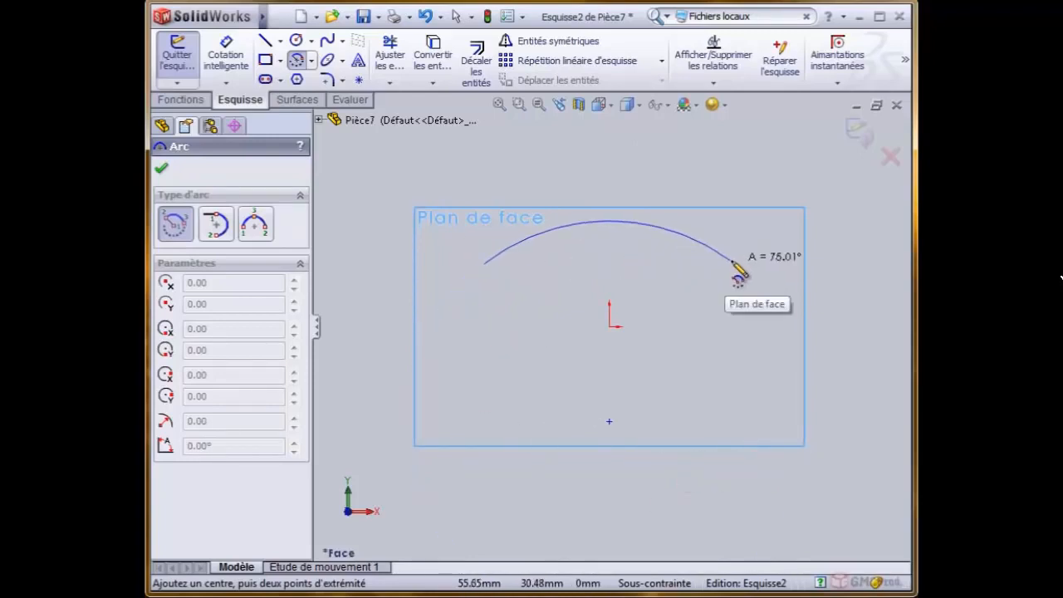
pyautogui.click(733, 263)
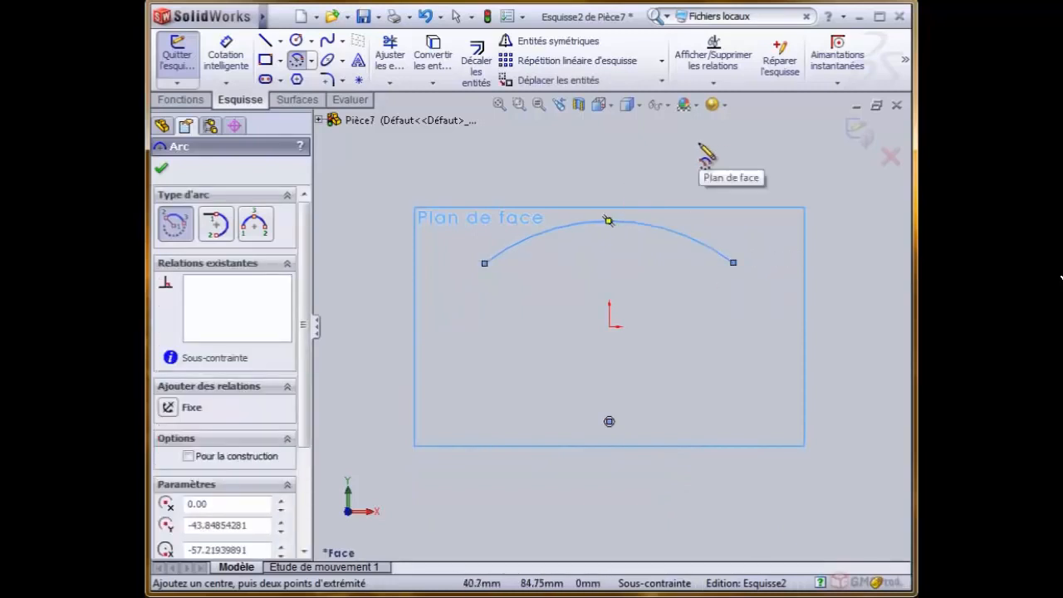
pyautogui.rightClick(694, 155)
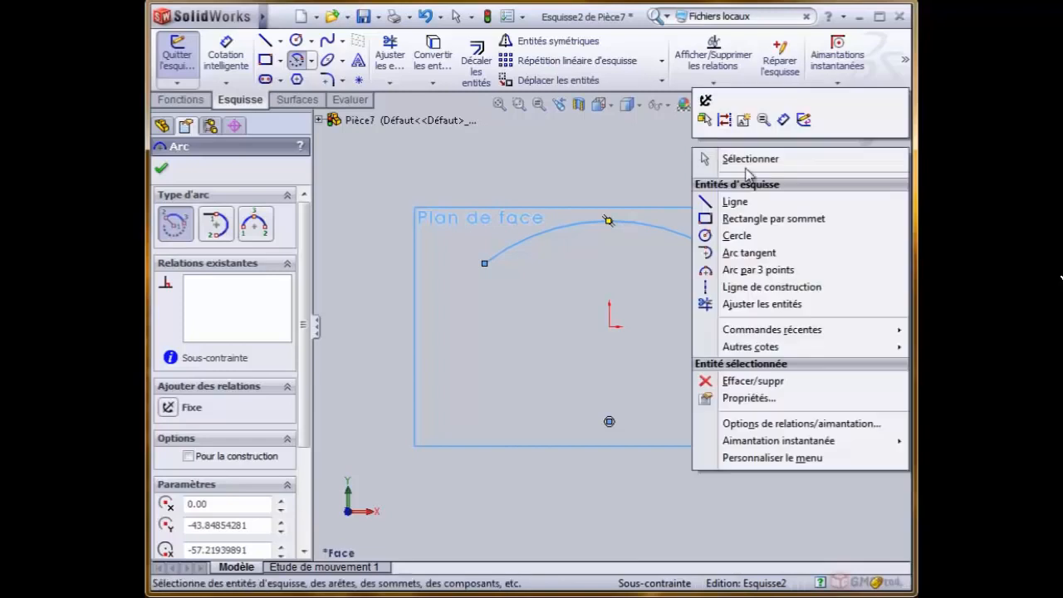
pyautogui.click(731, 161)
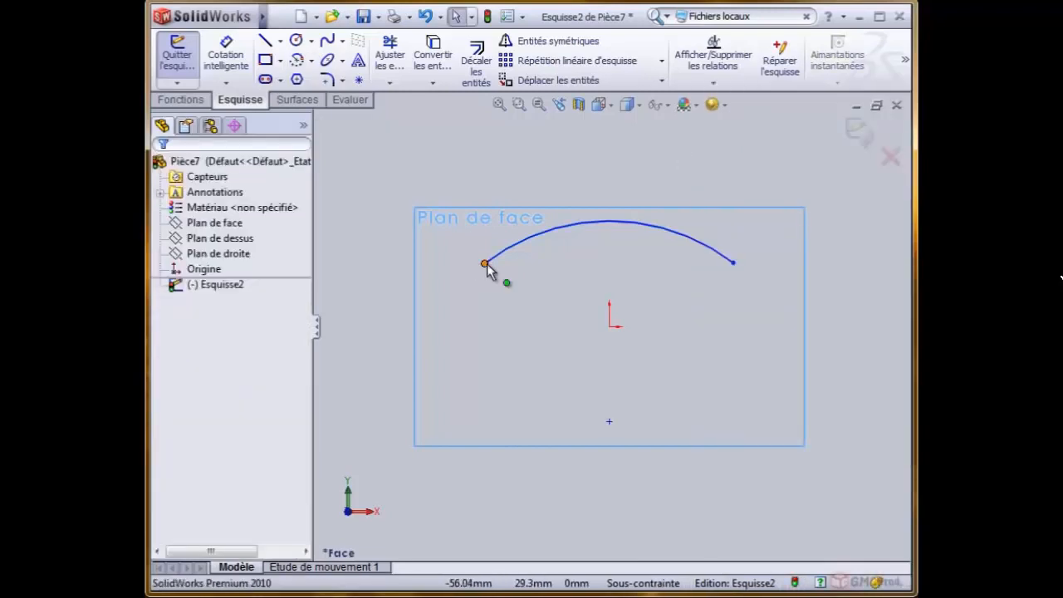
# - Shift both arc endpoints slightly, and make the arc's centre point coincident with the origin
pyautogui.moveTo(484, 263)
pyautogui.mouseDown()
pyautogui.moveTo(626, 233)
pyautogui.moveTo(435, 258)
pyautogui.moveTo(526, 254)
pyautogui.moveTo(459, 260)
pyautogui.moveTo(487, 262)
pyautogui.mouseUp()
pyautogui.moveTo(734, 265)
pyautogui.mouseDown()
pyautogui.moveTo(751, 271)
pyautogui.moveTo(720, 236)
pyautogui.moveTo(739, 274)
pyautogui.mouseUp()
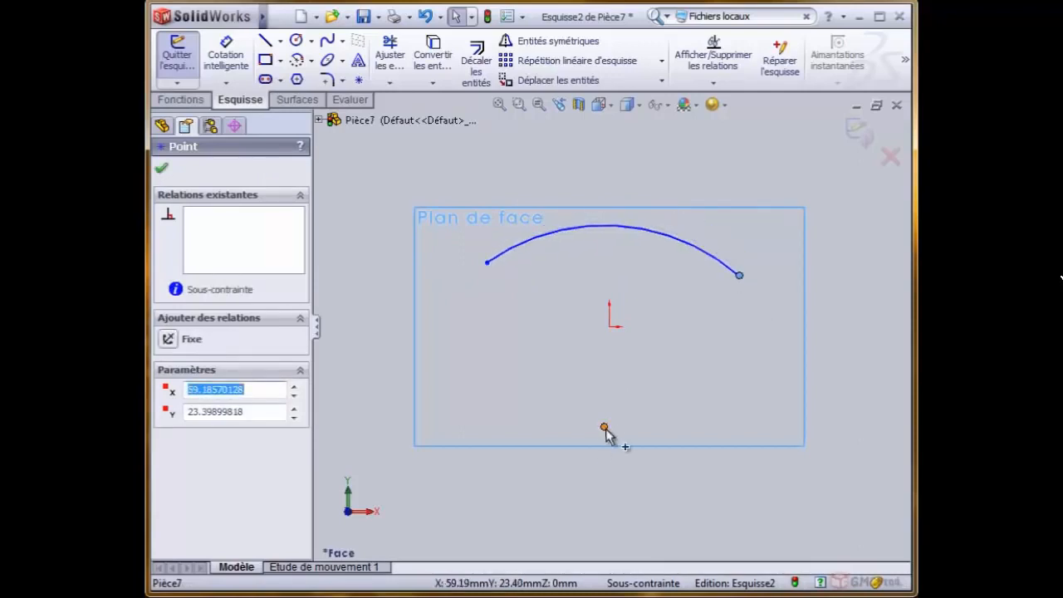
pyautogui.moveTo(605, 428); pyautogui.dragTo(608, 327)
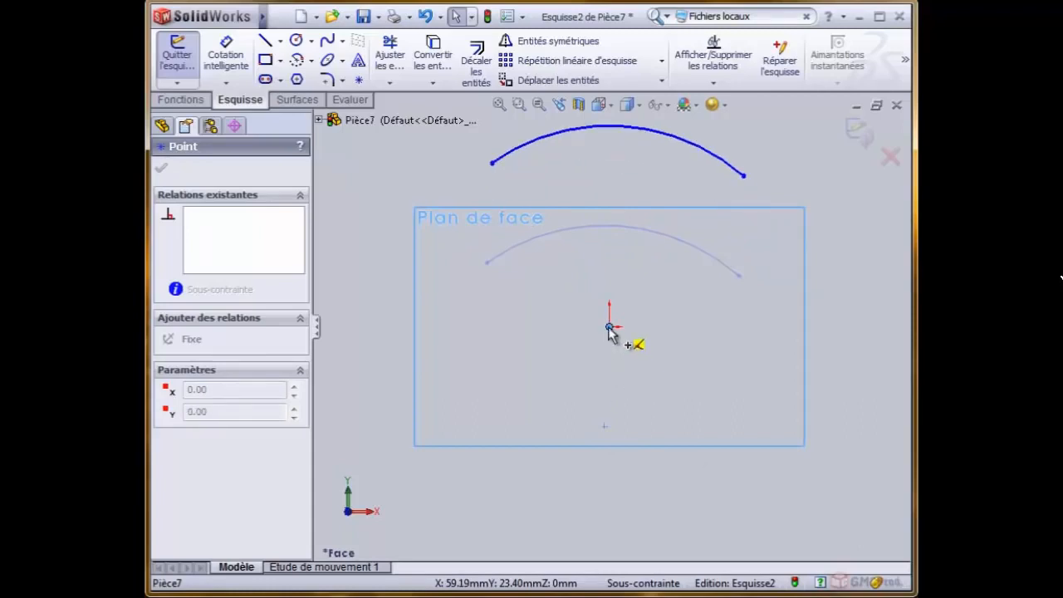
pyautogui.moveTo(607, 328)
pyautogui.mouseDown()
pyautogui.moveTo(511, 409)
pyautogui.moveTo(607, 385)
pyautogui.moveTo(551, 381)
pyautogui.moveTo(646, 364)
pyautogui.moveTo(611, 326)
pyautogui.mouseUp()
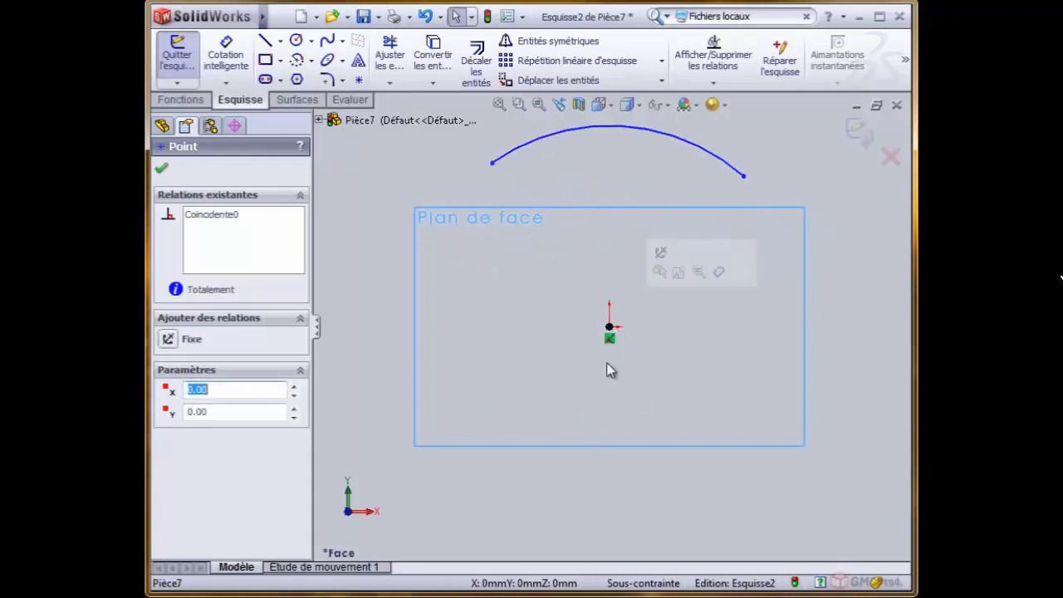
# - Reshape the origin-centred arc through its endpoint and curve, enlarging it to a radius of about 134 mm
pyautogui.scroll(3, 635, 170)
pyautogui.scroll(-2, 636, 222)
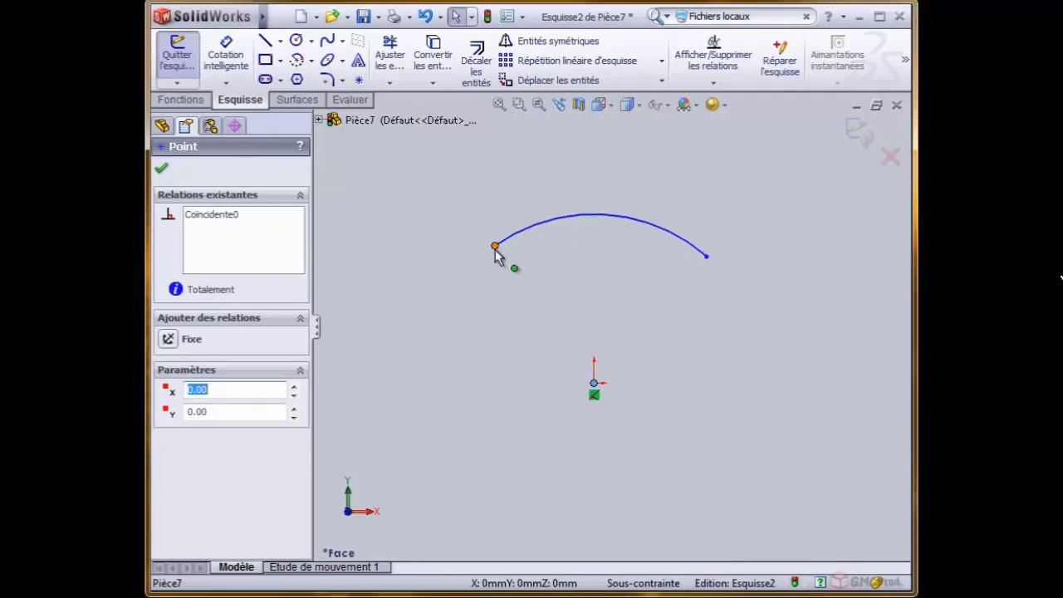
pyautogui.moveTo(495, 246)
pyautogui.mouseDown()
pyautogui.moveTo(394, 352)
pyautogui.moveTo(521, 246)
pyautogui.moveTo(435, 295)
pyautogui.moveTo(502, 250)
pyautogui.mouseUp()
pyautogui.moveTo(608, 222); pyautogui.dragTo(615, 147)
pyautogui.click(595, 382)
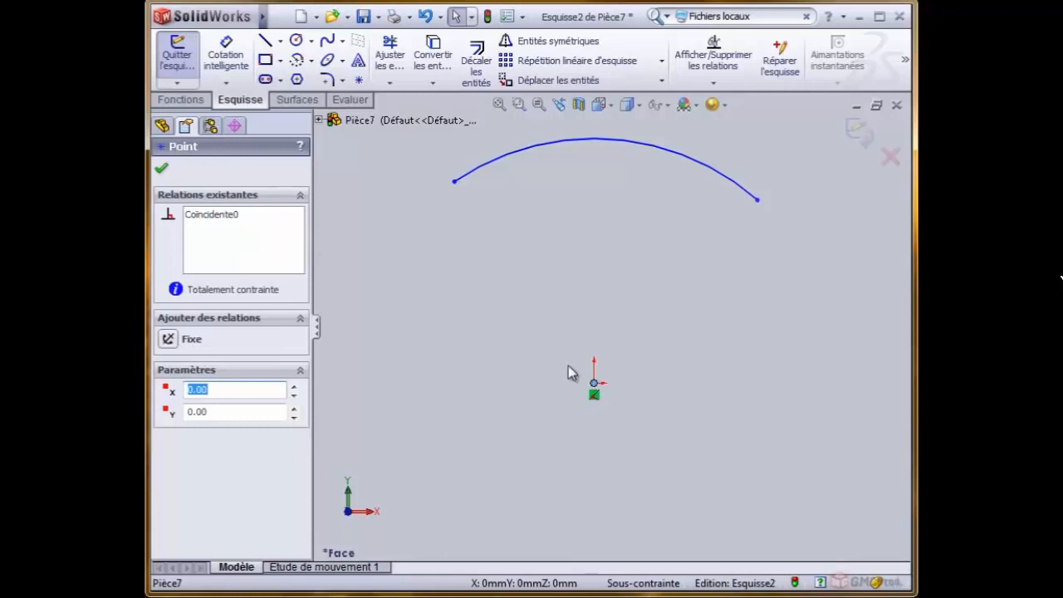
# - Delete the origin-centred arc from the sketch
pyautogui.click(556, 234)
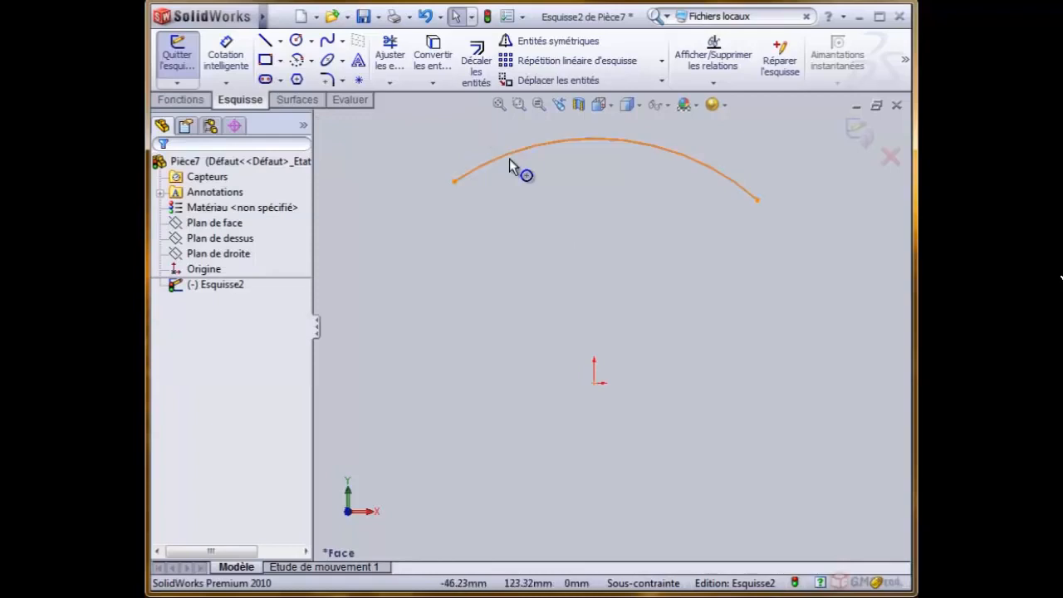
pyautogui.click(509, 154)
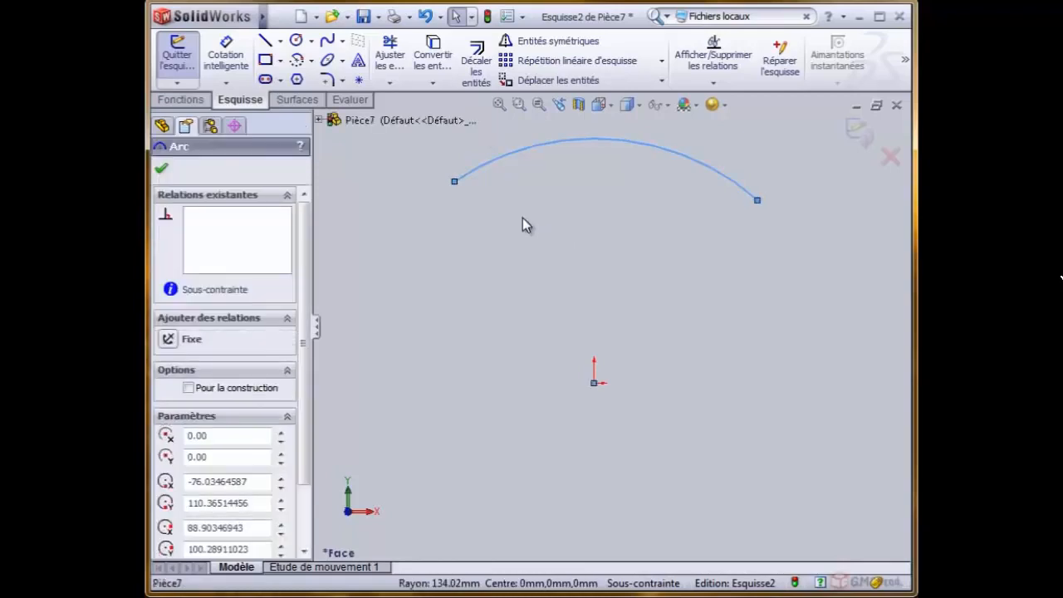
pyautogui.press('Delete')
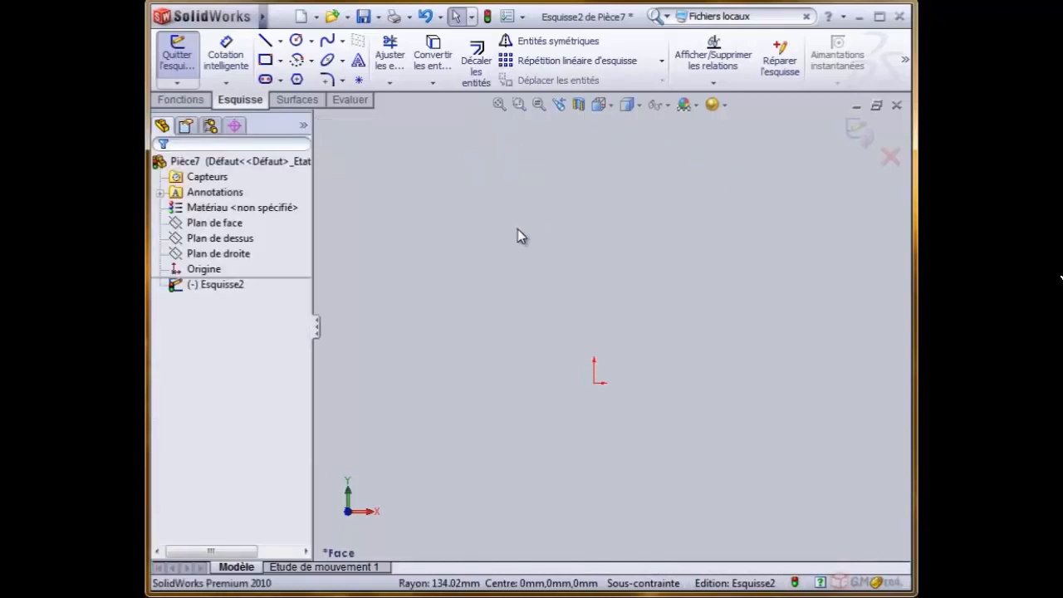
# - Sketch a three-point arc over the origin, rising from its left endpoint to the right one, and leave the arc command
pyautogui.click(312, 61)
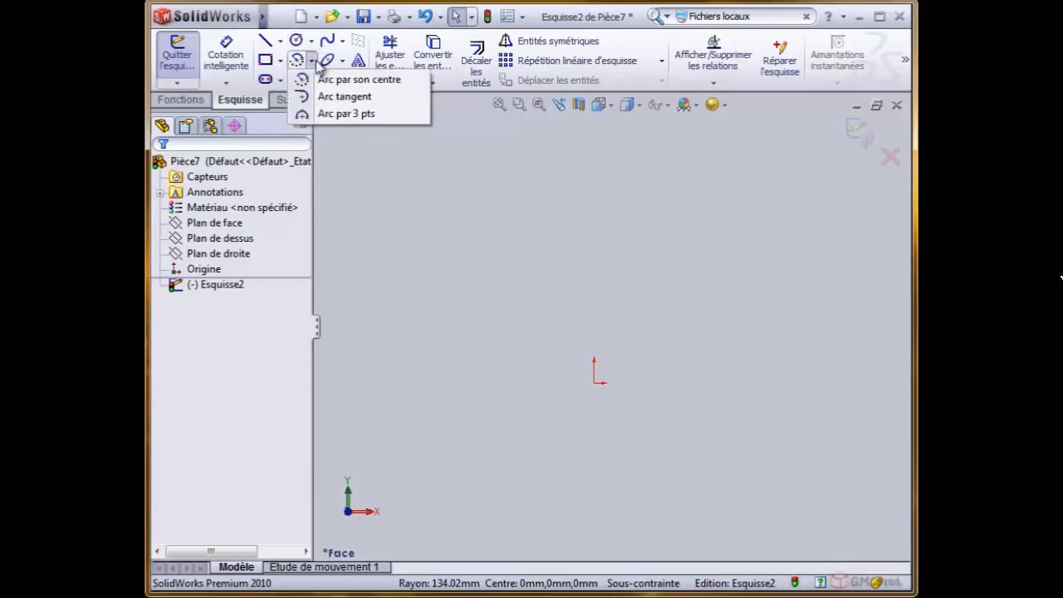
pyautogui.click(345, 114)
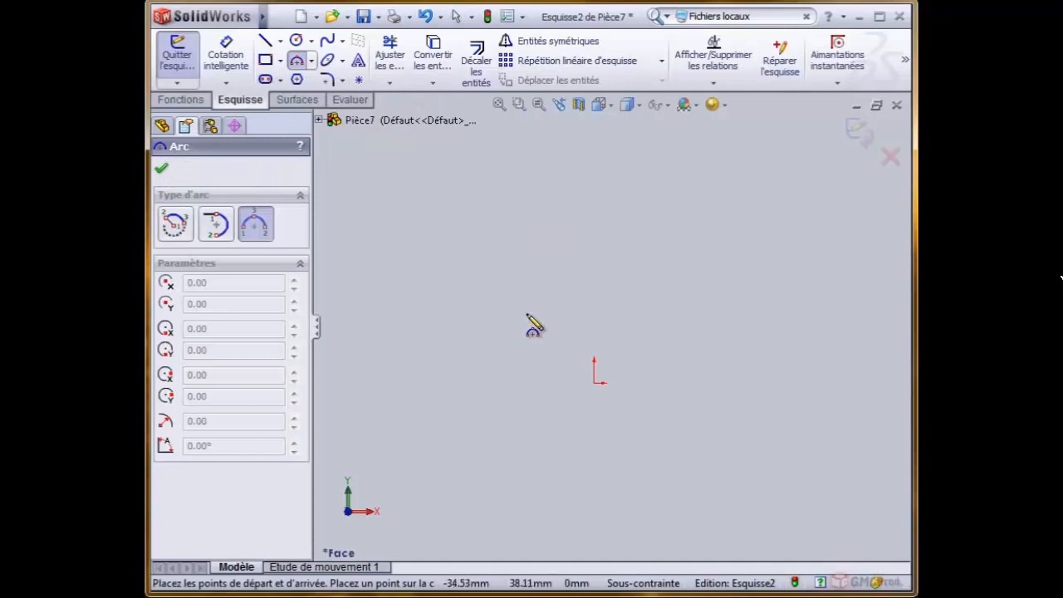
pyautogui.click(679, 244)
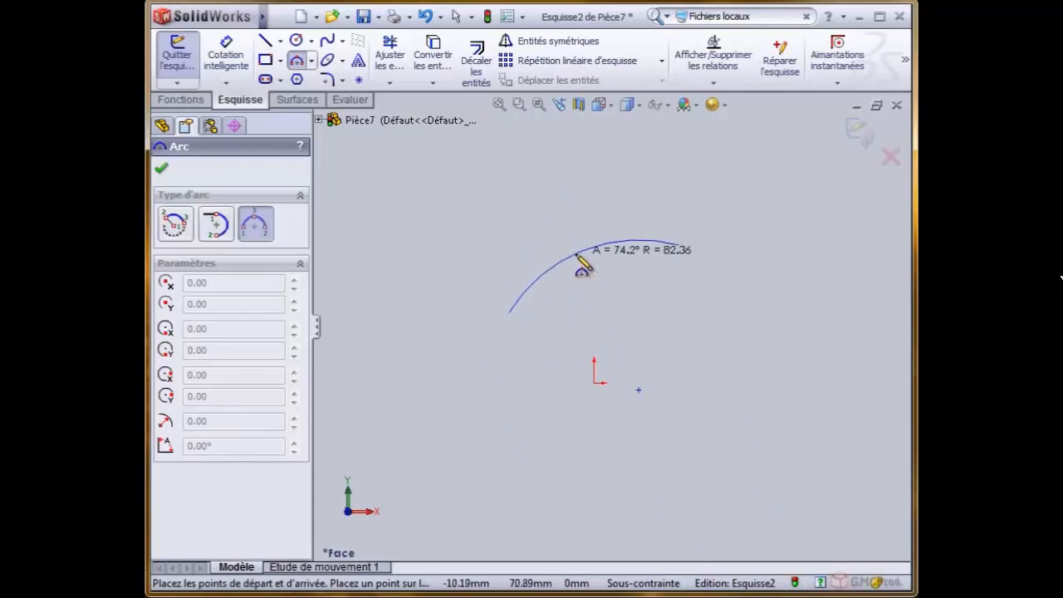
pyautogui.click(577, 246)
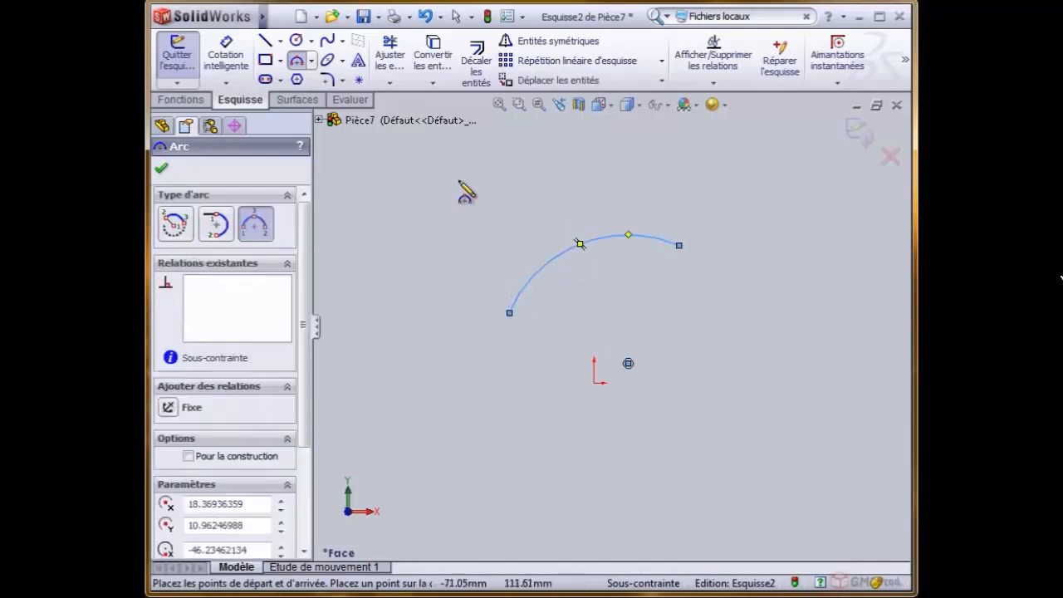
pyautogui.rightClick(427, 170)
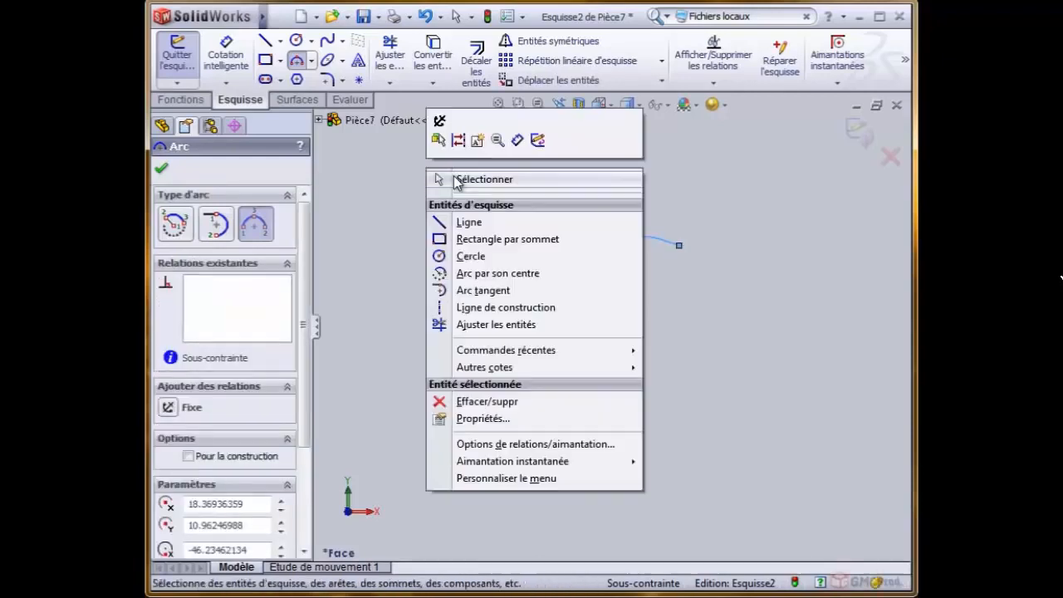
pyautogui.click(436, 179)
# - Move the three-point arc's centre and both endpoints freely, and attach its centre point to the origin
pyautogui.moveTo(628, 363); pyautogui.dragTo(728, 368)
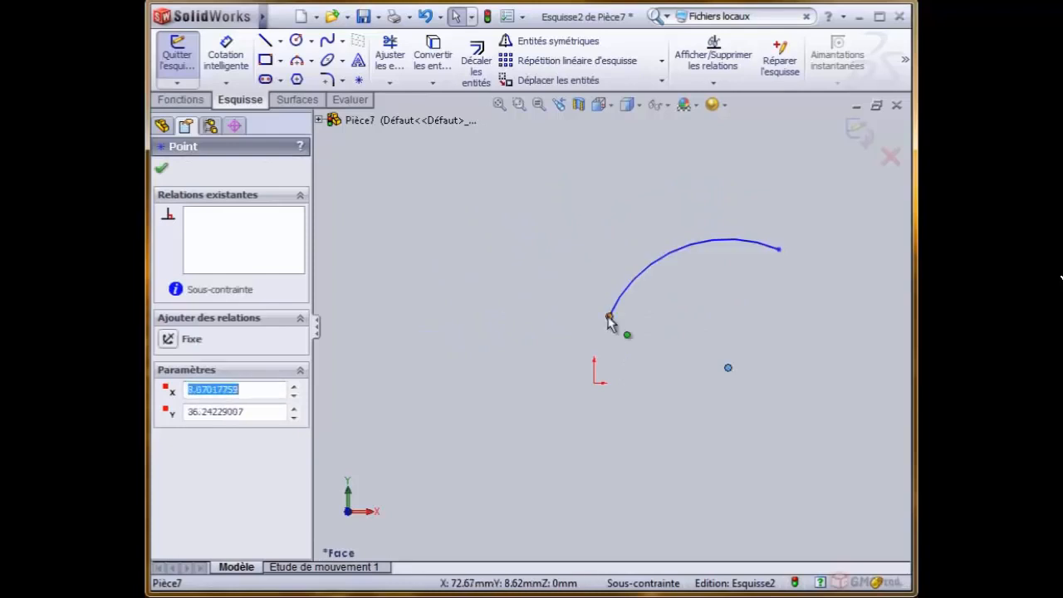
pyautogui.moveTo(609, 322); pyautogui.dragTo(621, 238)
pyautogui.moveTo(778, 249); pyautogui.dragTo(804, 258)
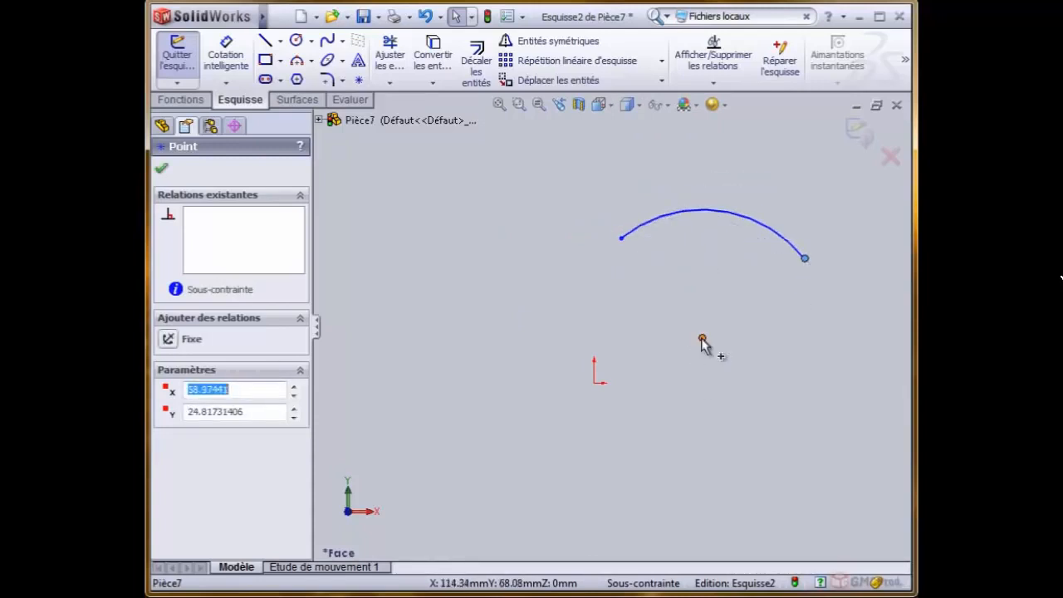
pyautogui.moveTo(702, 342)
pyautogui.mouseDown()
pyautogui.moveTo(593, 397)
pyautogui.moveTo(594, 383)
pyautogui.mouseUp()
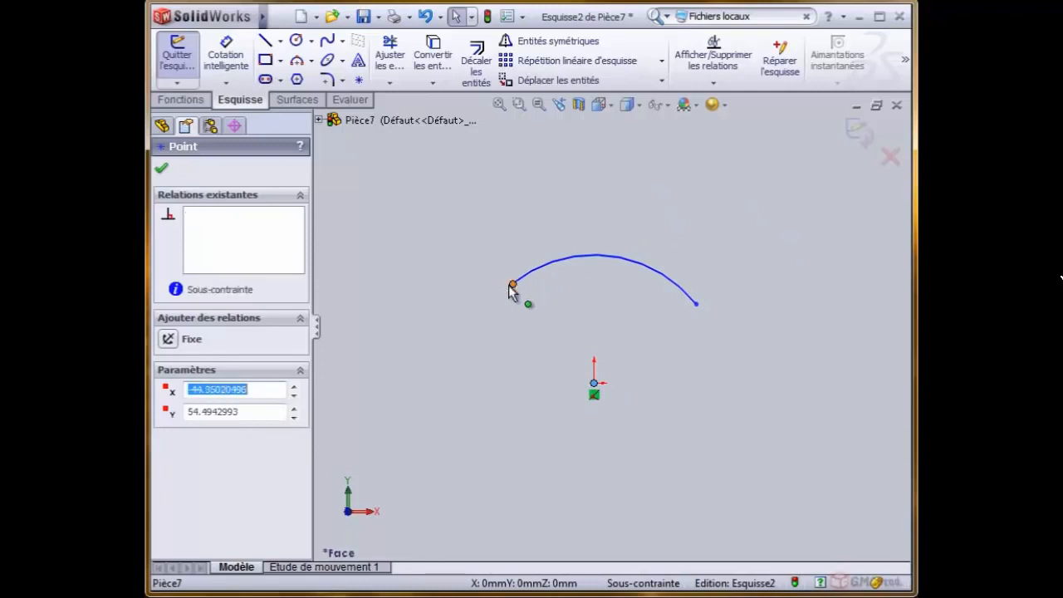
# - Reposition the arc's endpoints around its origin centre until it lies up and left of the origin with about 132 mm radius
pyautogui.moveTo(508, 284); pyautogui.dragTo(635, 279)
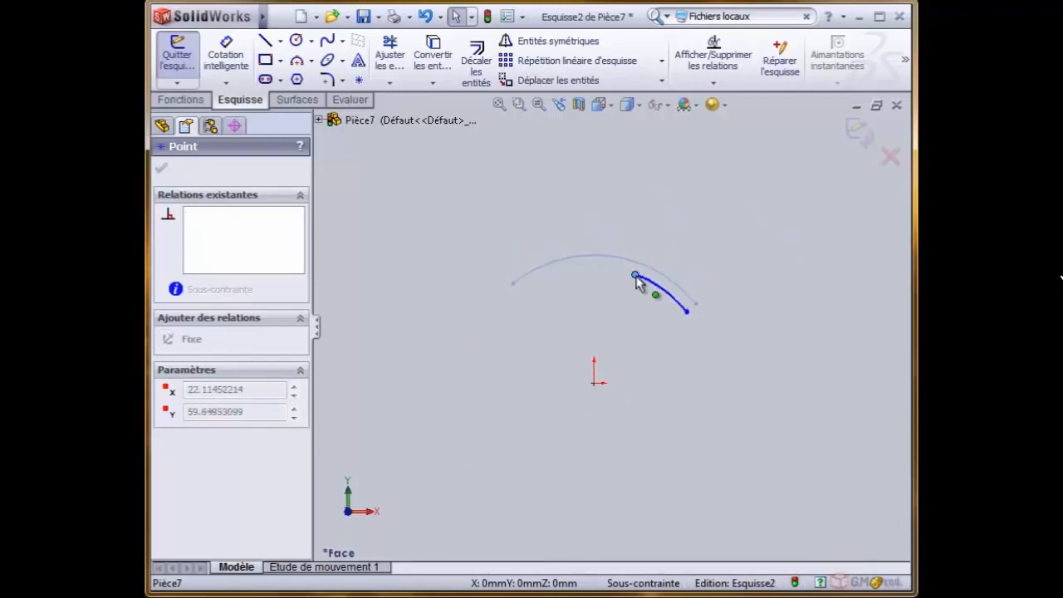
pyautogui.moveTo(530, 269); pyautogui.dragTo(552, 267)
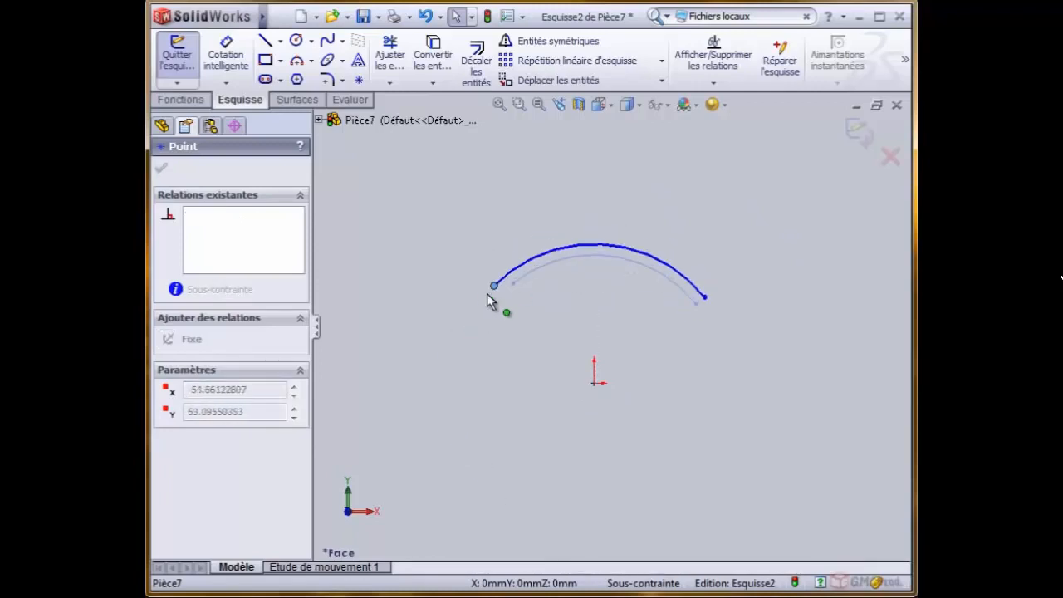
pyautogui.moveTo(486, 295); pyautogui.dragTo(467, 354)
pyautogui.moveTo(698, 304); pyautogui.dragTo(519, 154)
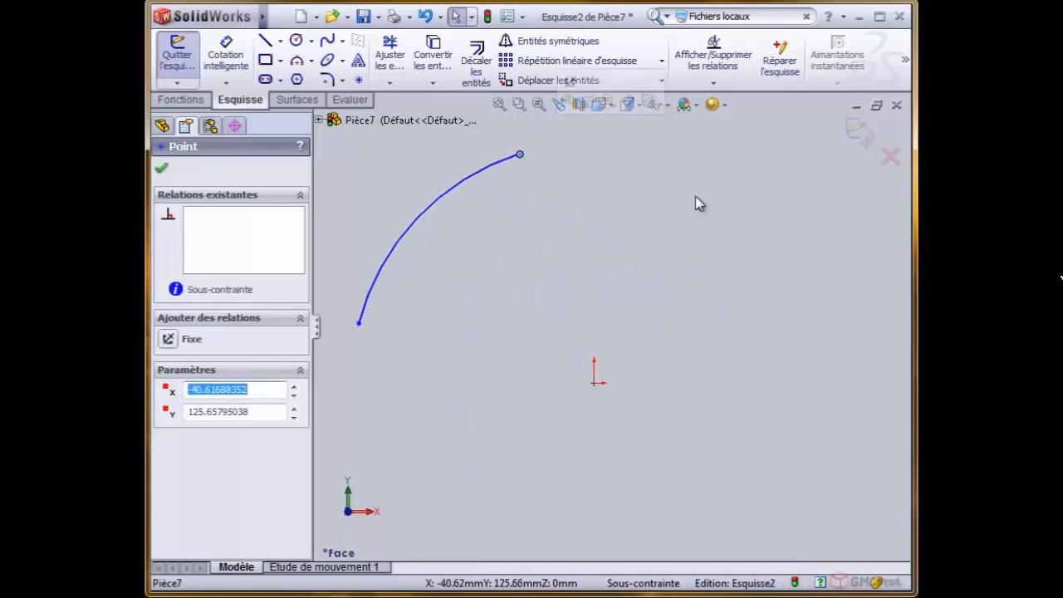
# - Delete the three-point arc from the sketch
pyautogui.click(695, 195)
pyautogui.click(439, 207)
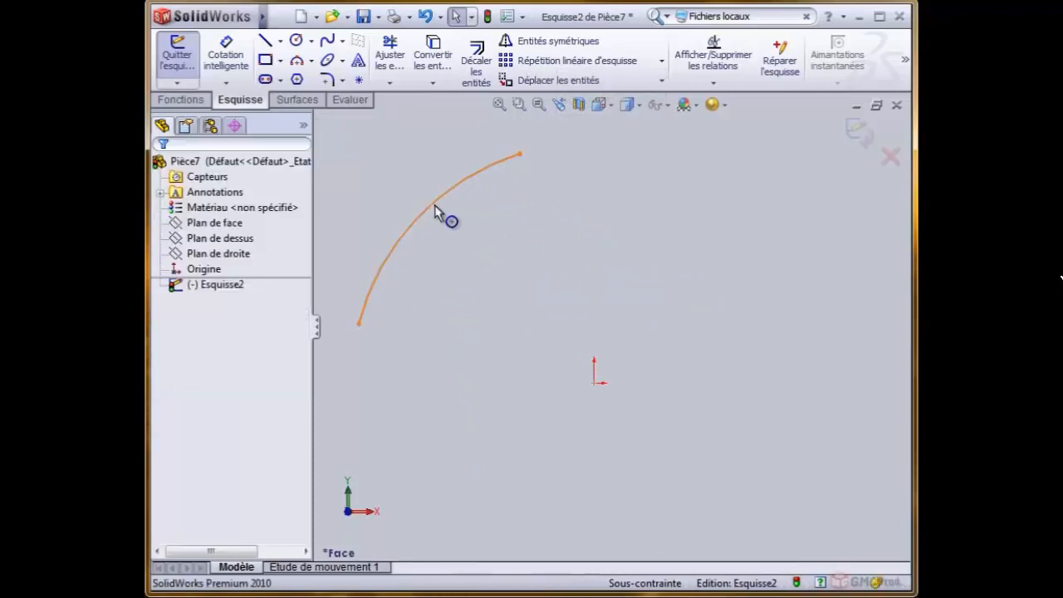
pyautogui.press('Delete')
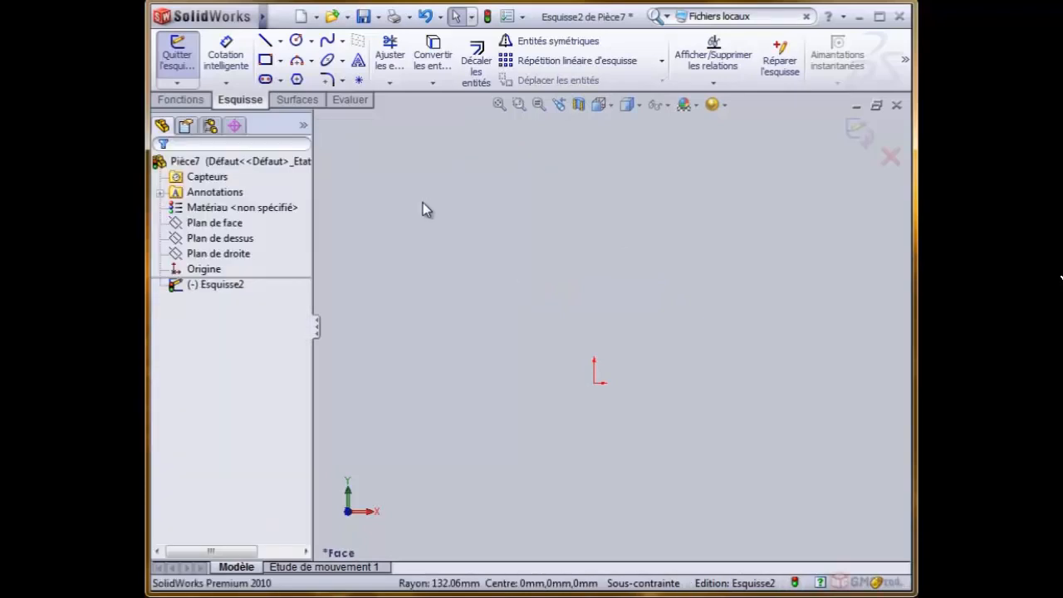
# - Sketch a horizontal line about 80 mm above the origin, from about X -63 mm to X 50 mm
pyautogui.click(312, 61)
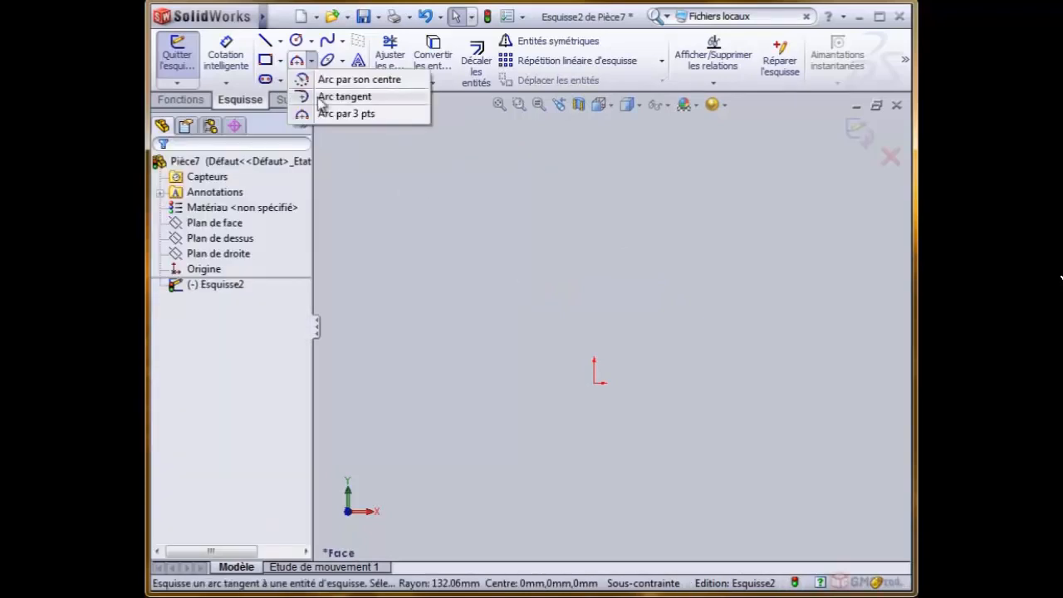
pyautogui.click(265, 41)
pyautogui.click(477, 238)
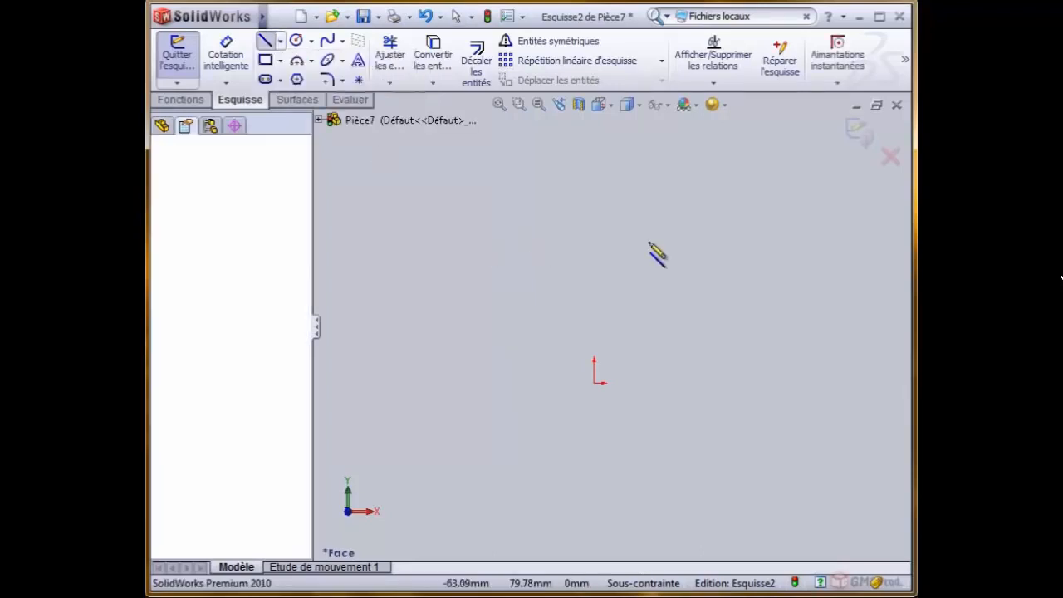
pyautogui.click(685, 238)
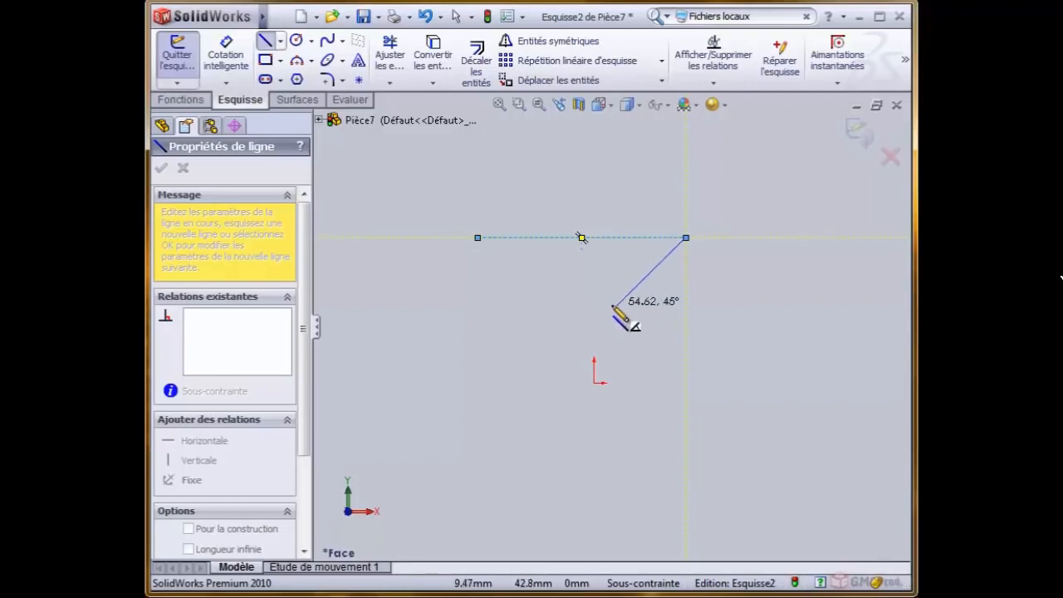
pyautogui.press('Escape')
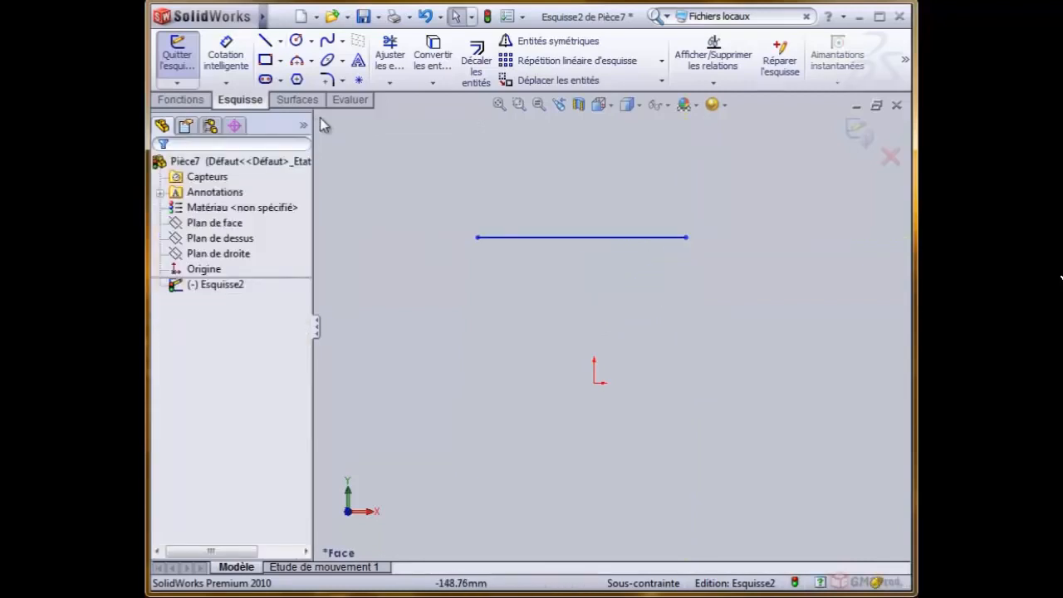
# - Sketch a tangent arc from the line's right endpoint, curving up as a half circle to end directly above it
pyautogui.click(310, 60)
pyautogui.click(336, 95)
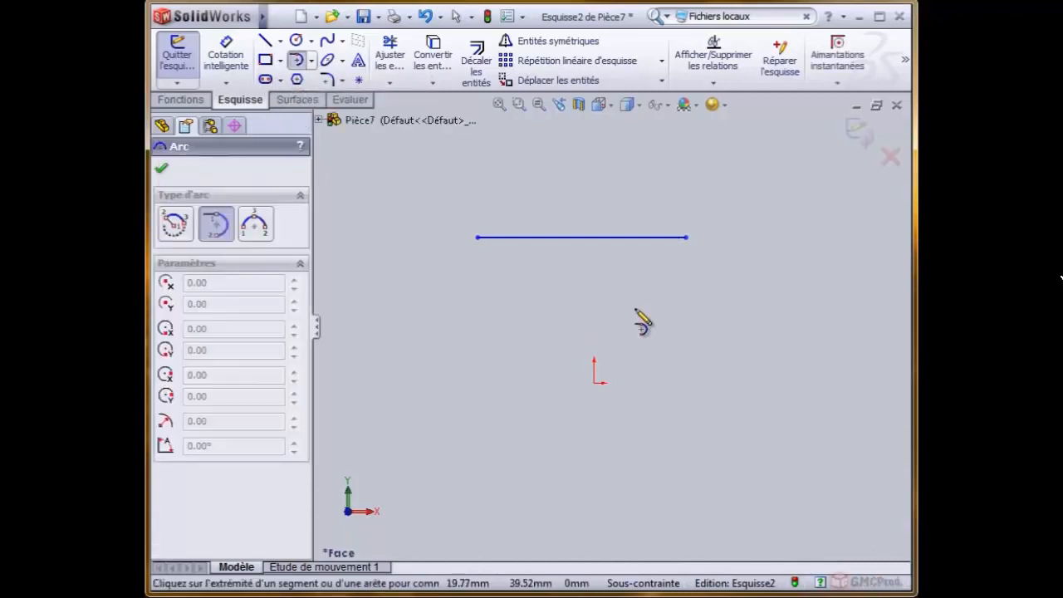
pyautogui.click(686, 238)
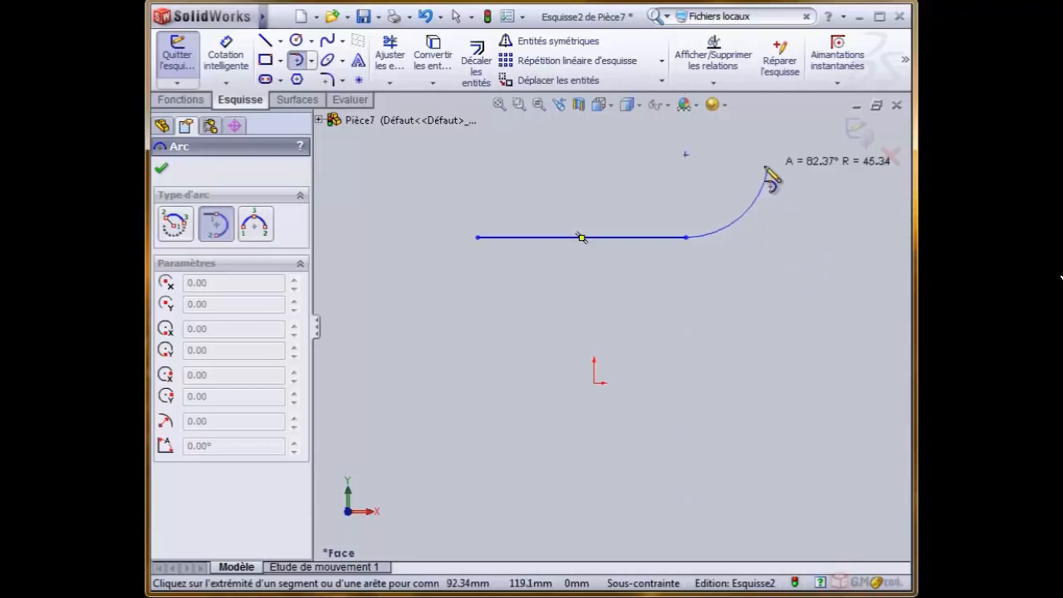
pyautogui.click(685, 166)
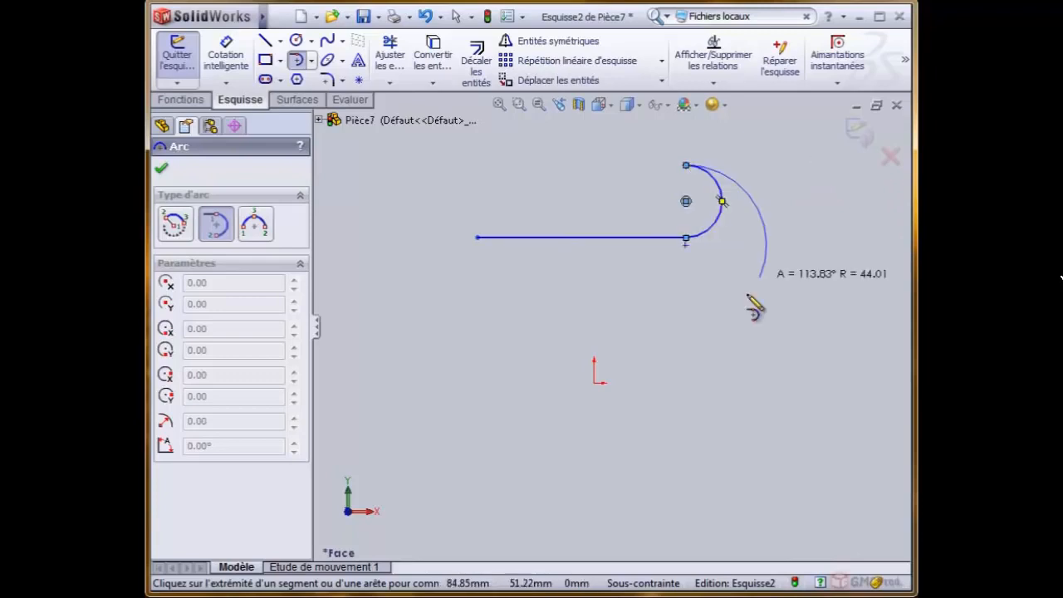
# - Delete the horizontal line and its tangent arc from the sketch
pyautogui.press('Escape')
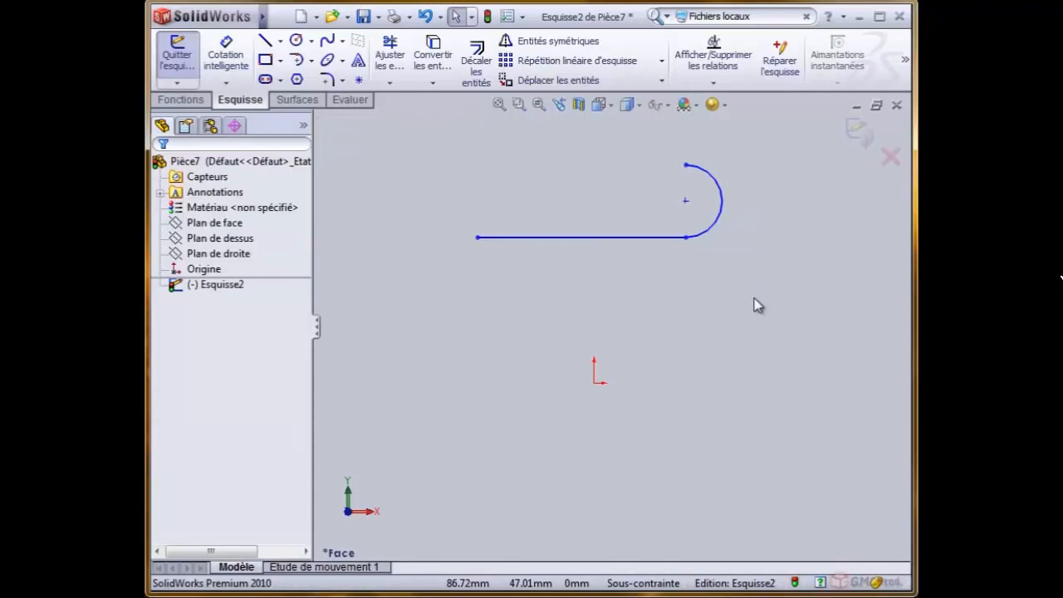
pyautogui.moveTo(389, 135); pyautogui.dragTo(806, 315)
pyautogui.press('Delete')
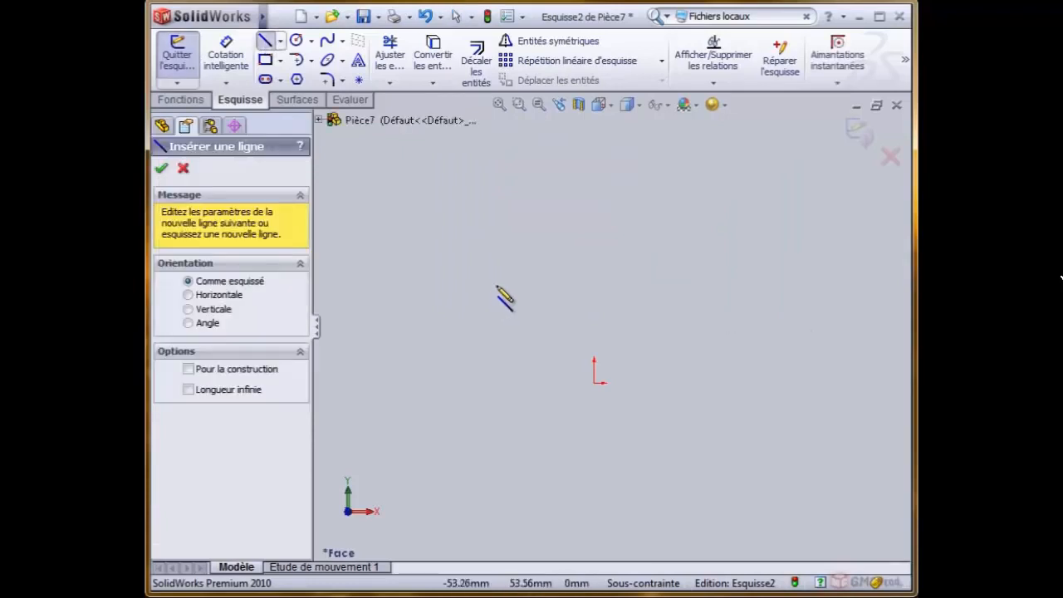
# - Sketch a horizontal line about 137 mm long, about 55 mm above the origin, starting near X -71.5 mm
pyautogui.click(463, 284)
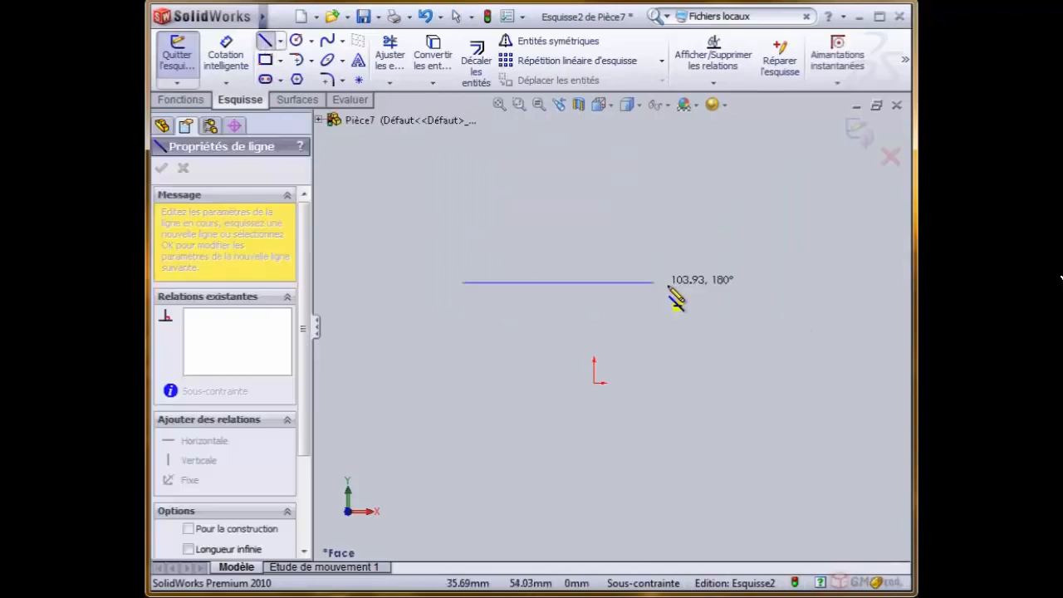
pyautogui.click(714, 283)
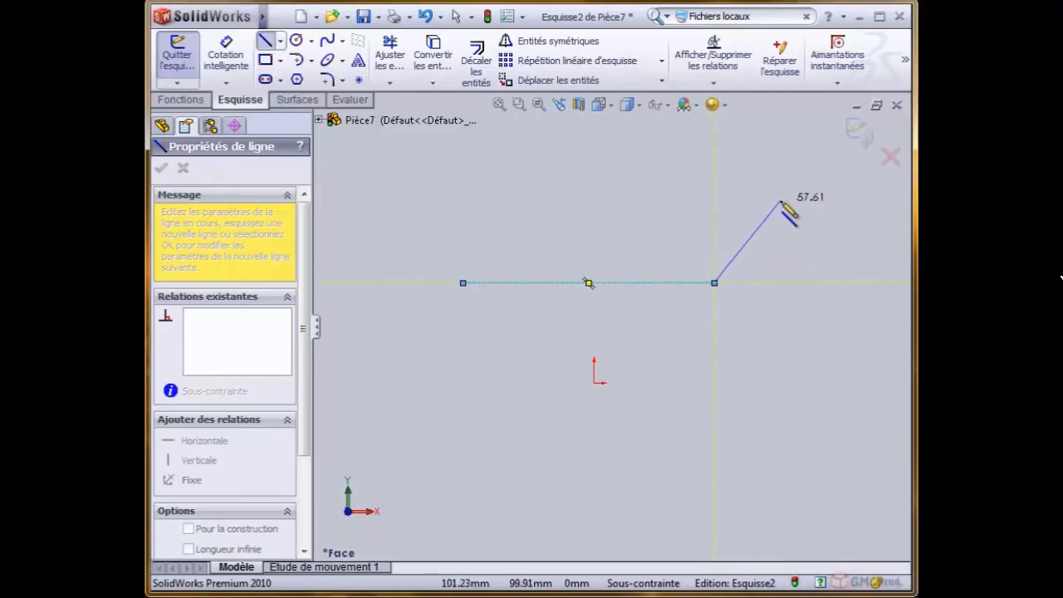
# - Toggle the line chain's next segment to a tangent arc and back to a straight line
pyautogui.rightClick(780, 201)
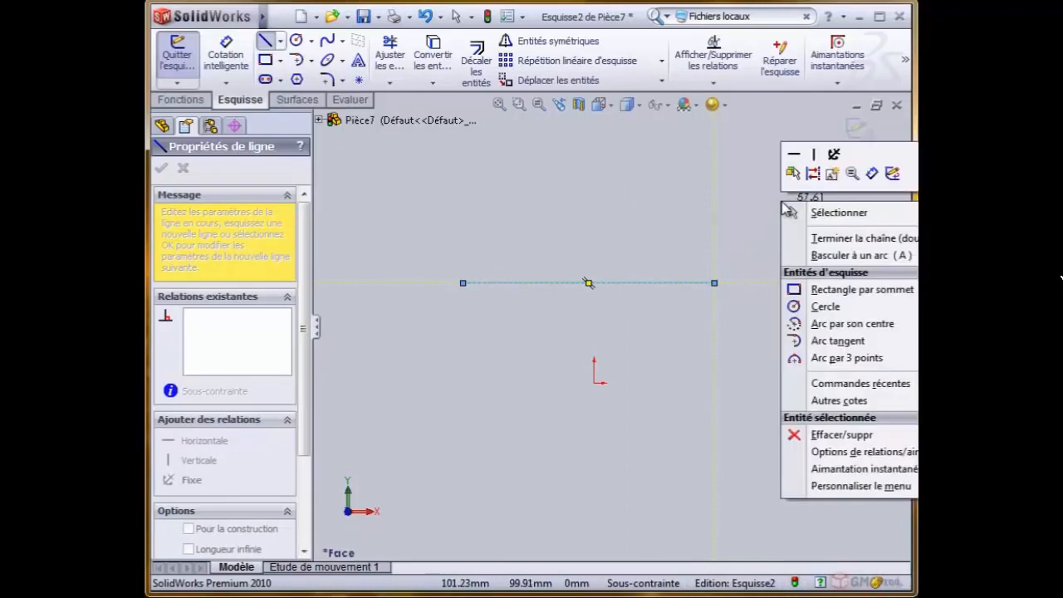
pyautogui.rightClick(562, 200)
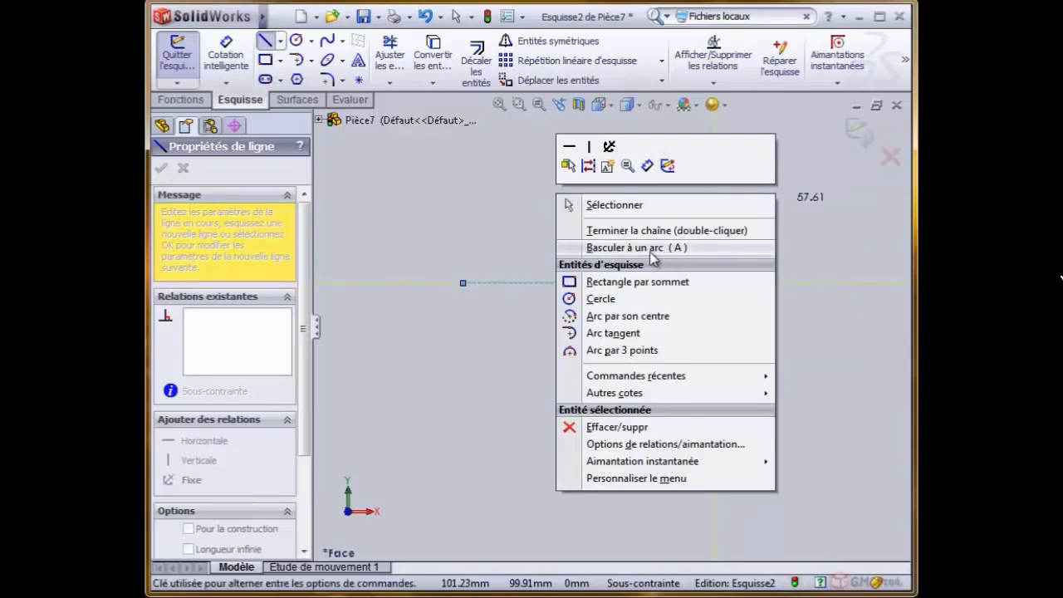
pyautogui.click(602, 248)
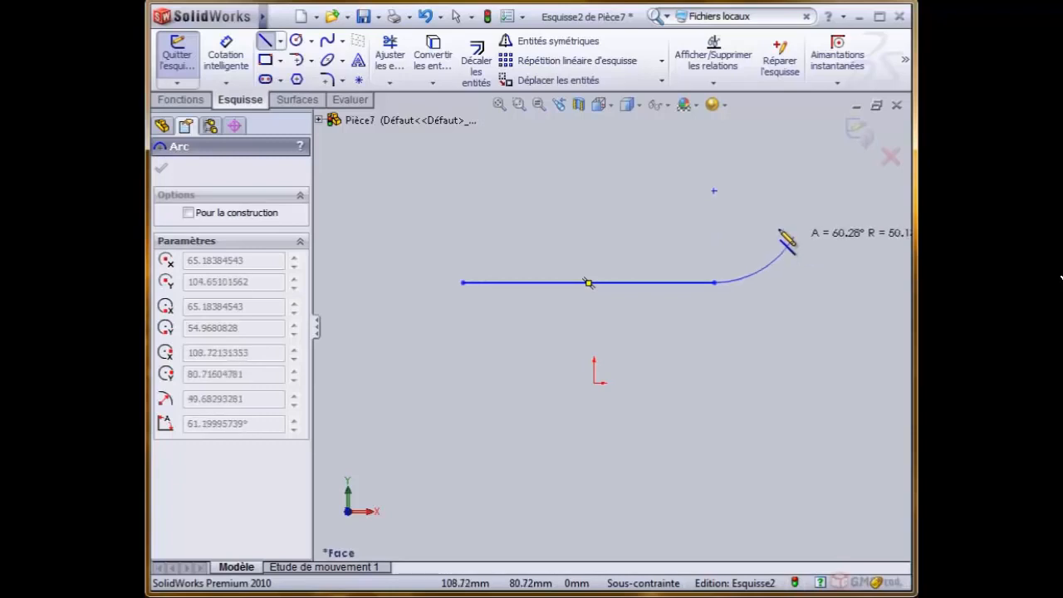
pyautogui.rightClick(603, 219)
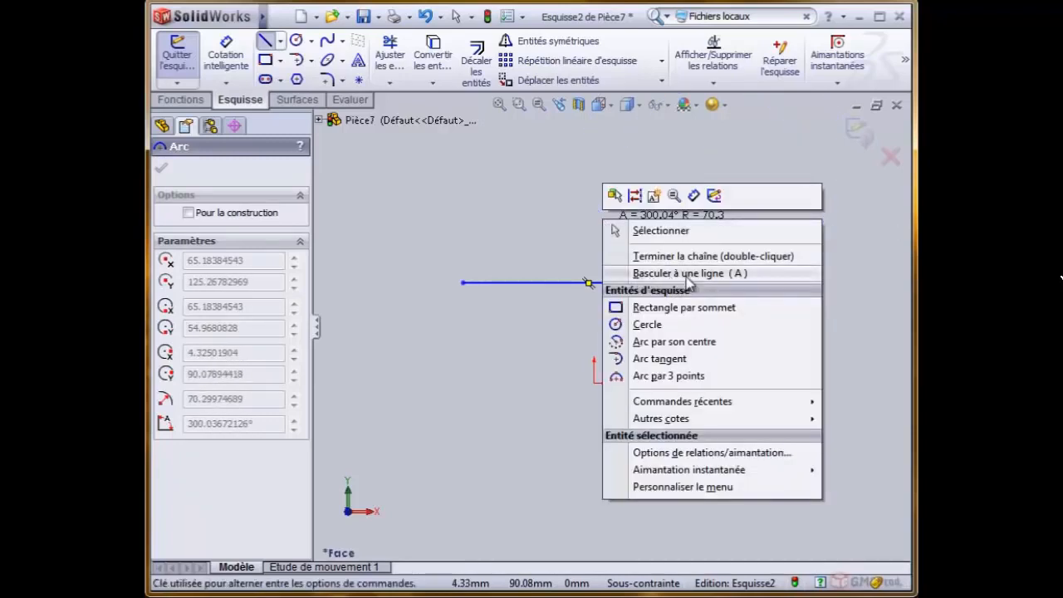
pyautogui.click(670, 275)
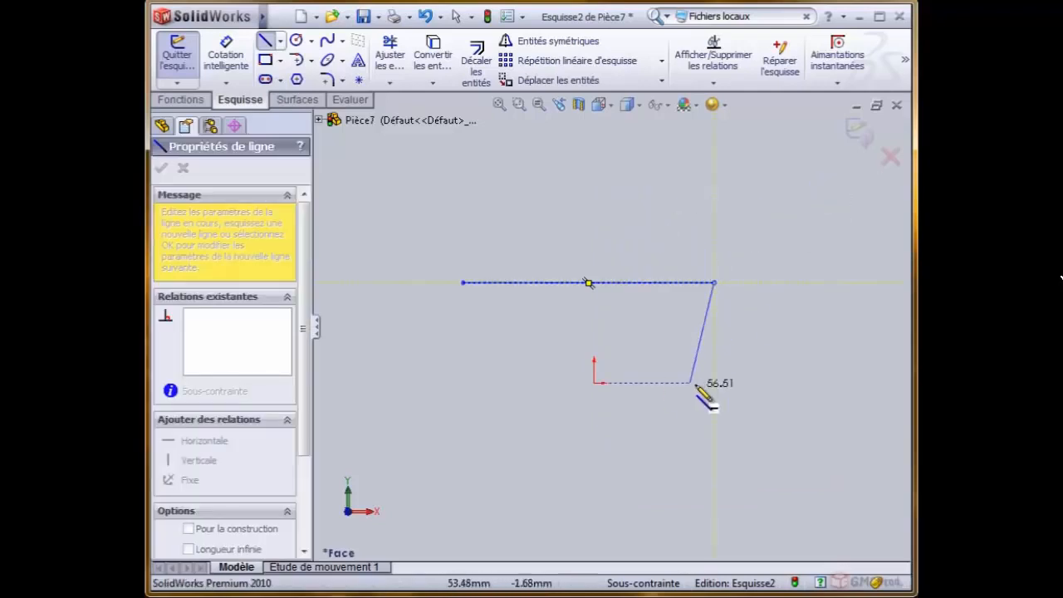
# - Continue the chain with a line sloping down to the right and a 180° tangent arc of about 24 mm radius curving upward
pyautogui.click(812, 370)
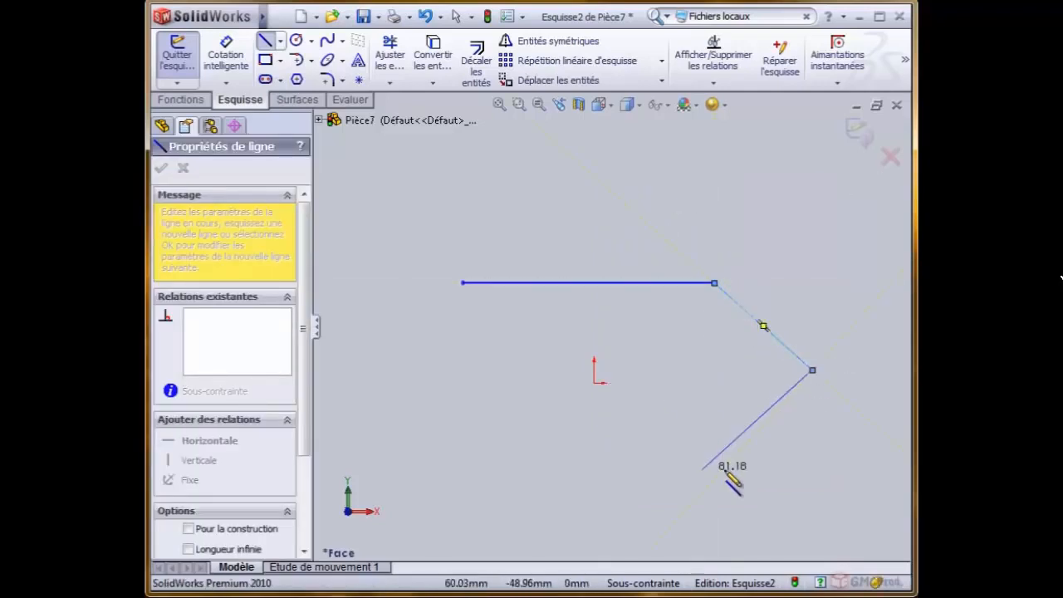
pyautogui.press('a')
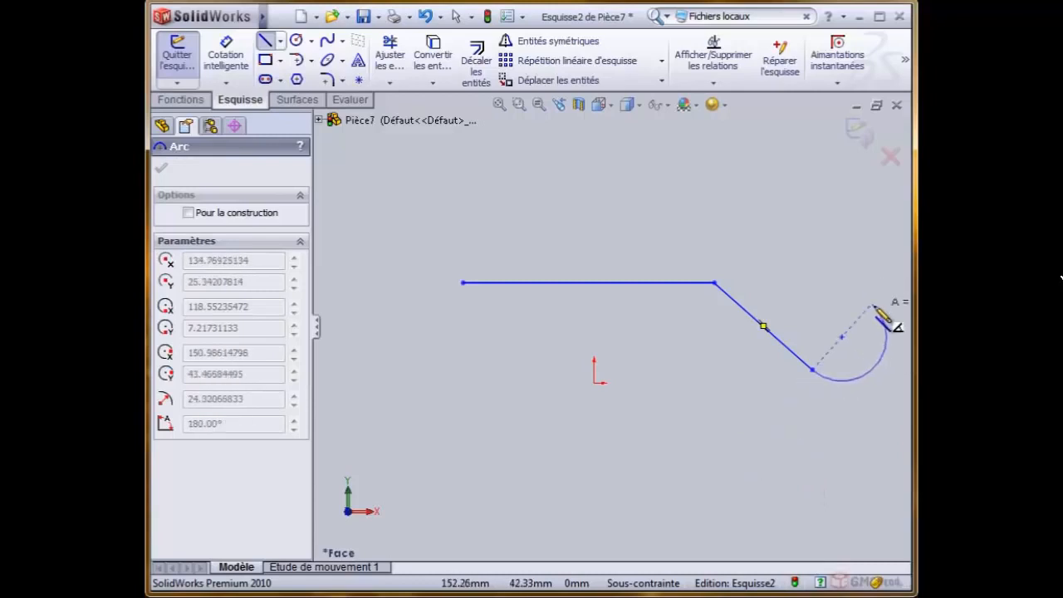
pyautogui.click(872, 305)
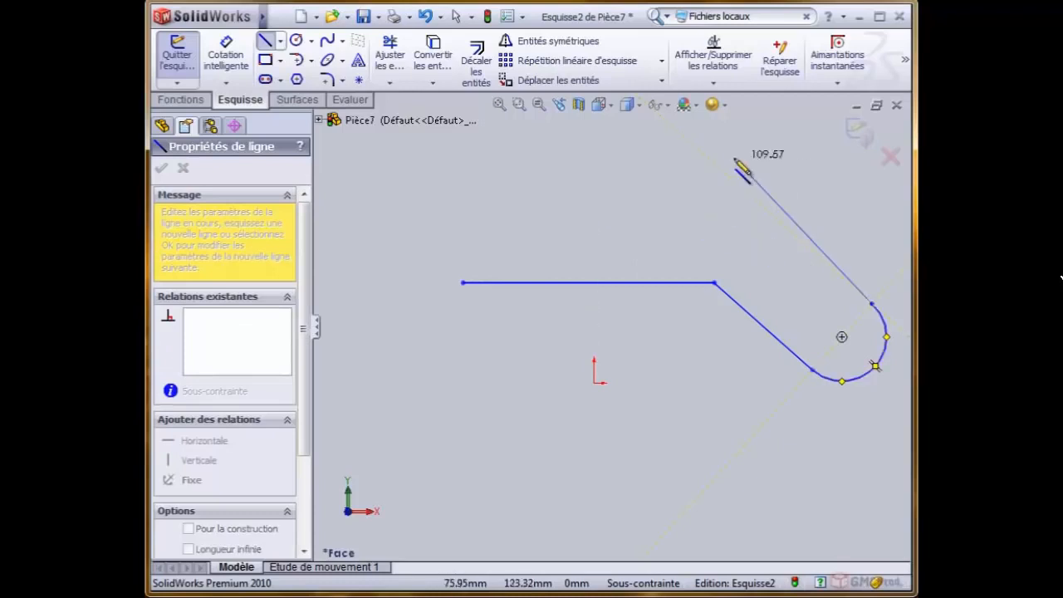
# - Close the bent slot outline with a sloped line and a horizontal line running back, and a 180° arc of about 18 mm radius
pyautogui.click(773, 217)
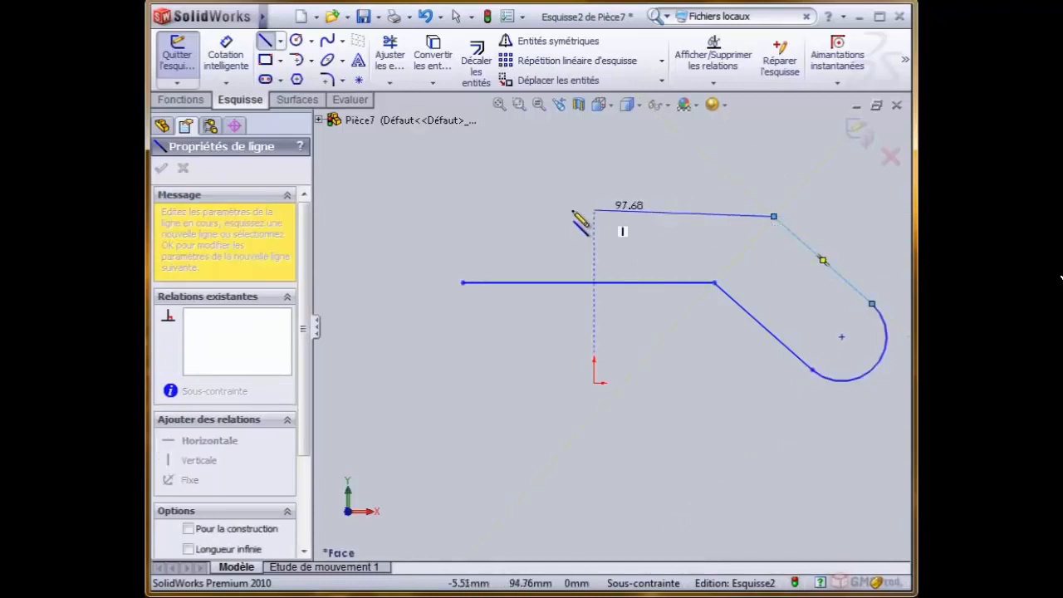
pyautogui.click(462, 216)
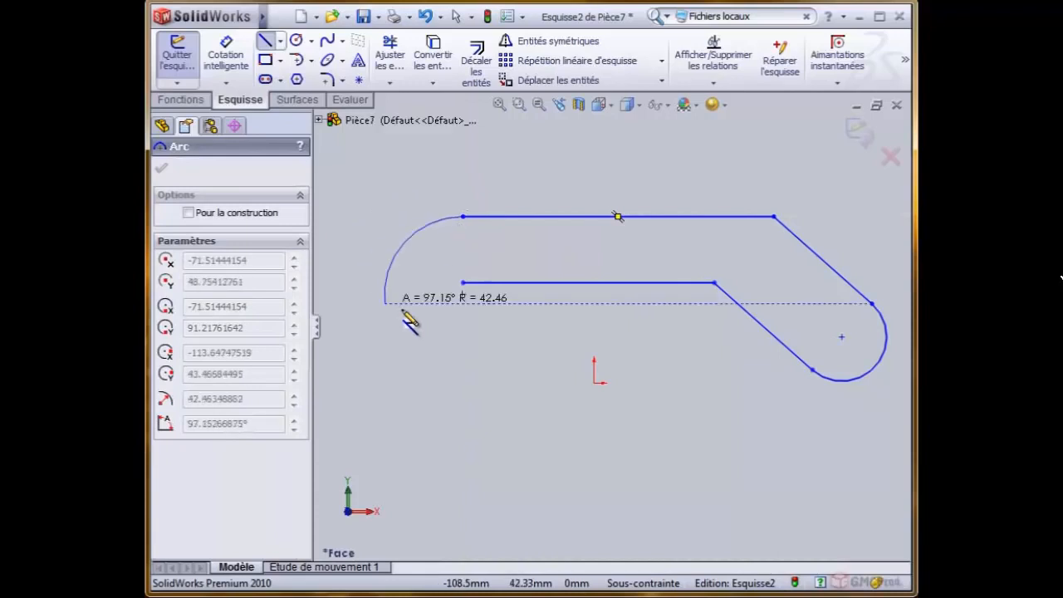
pyautogui.click(463, 284)
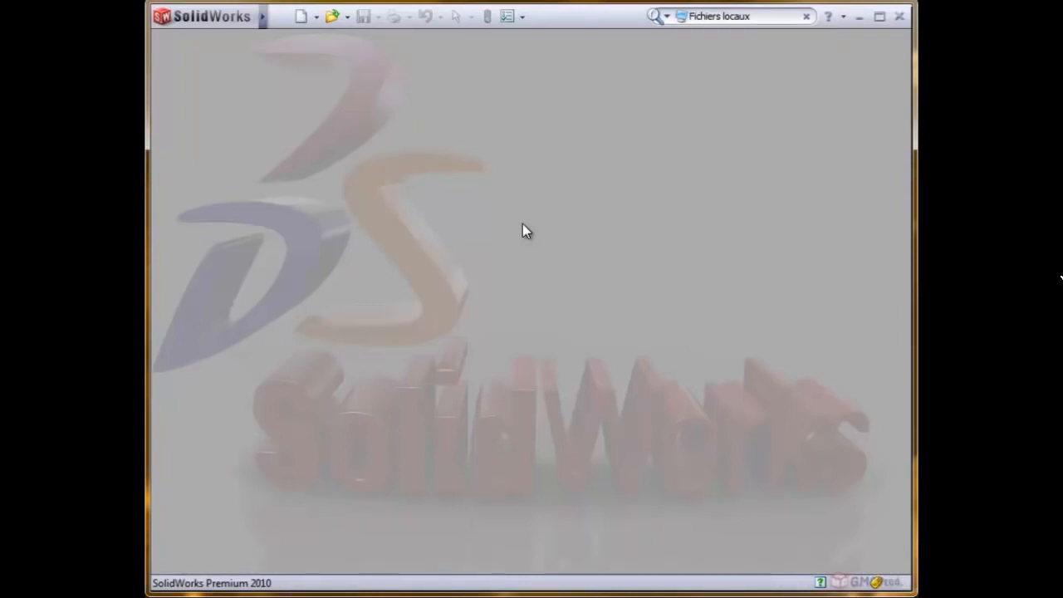
# - Create a new part and start a sketch on Plan de face with the centre-point Circle tool
pyautogui.click(298, 17)
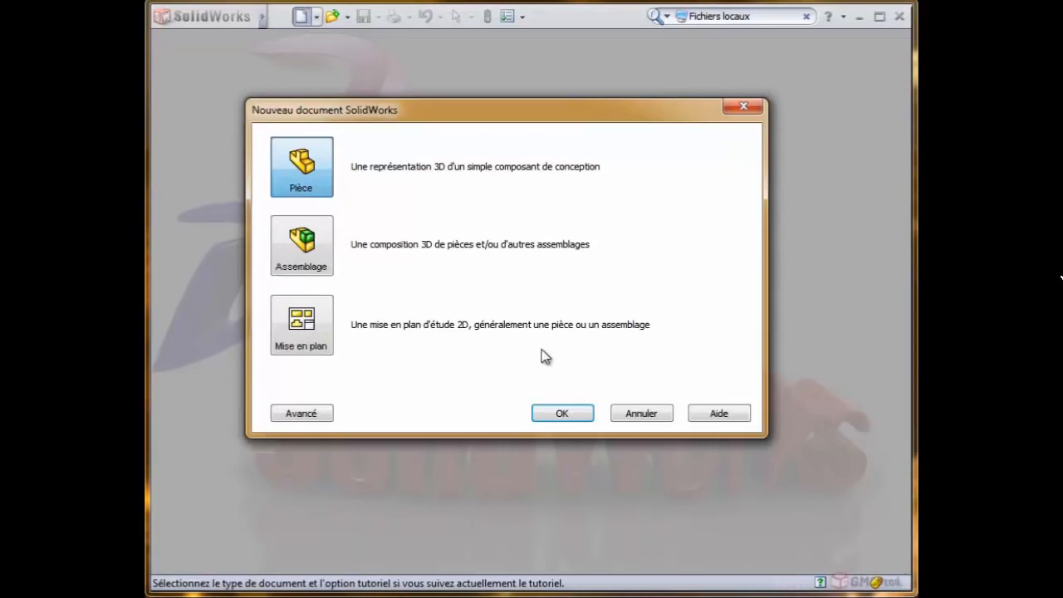
pyautogui.click(585, 411)
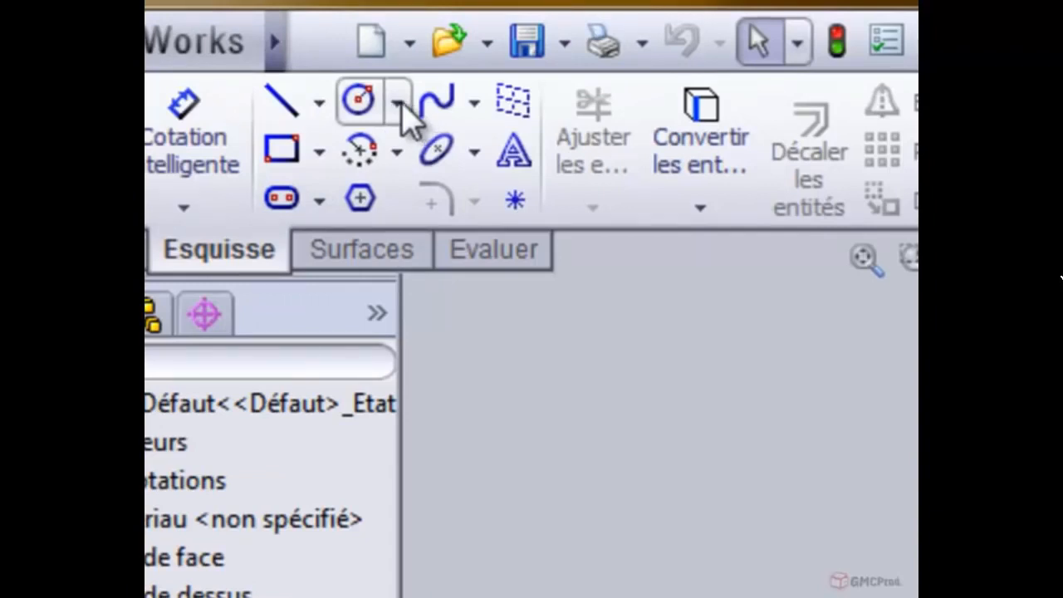
pyautogui.click(398, 104)
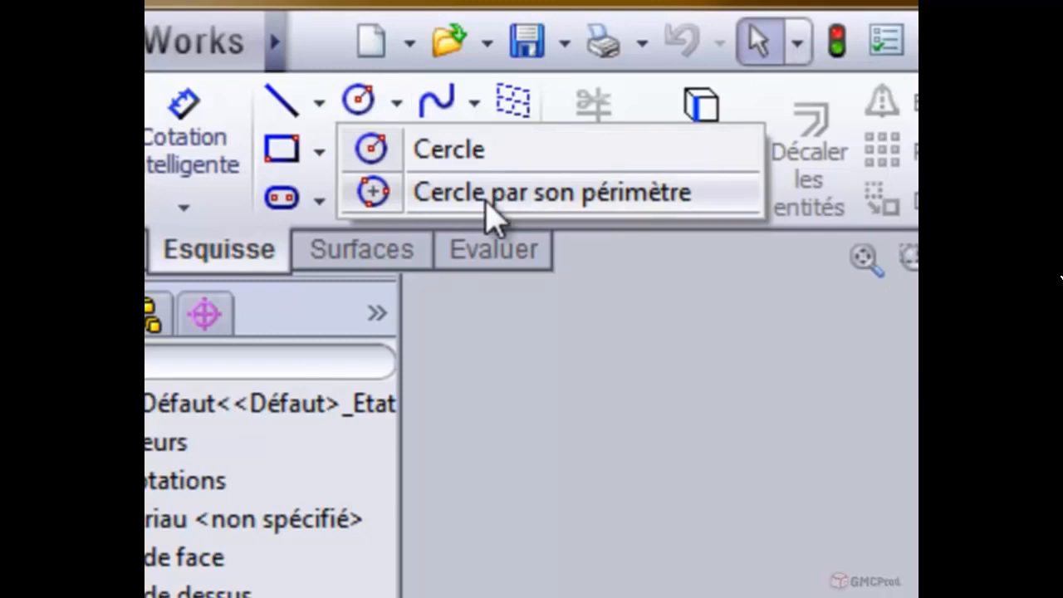
pyautogui.click(515, 154)
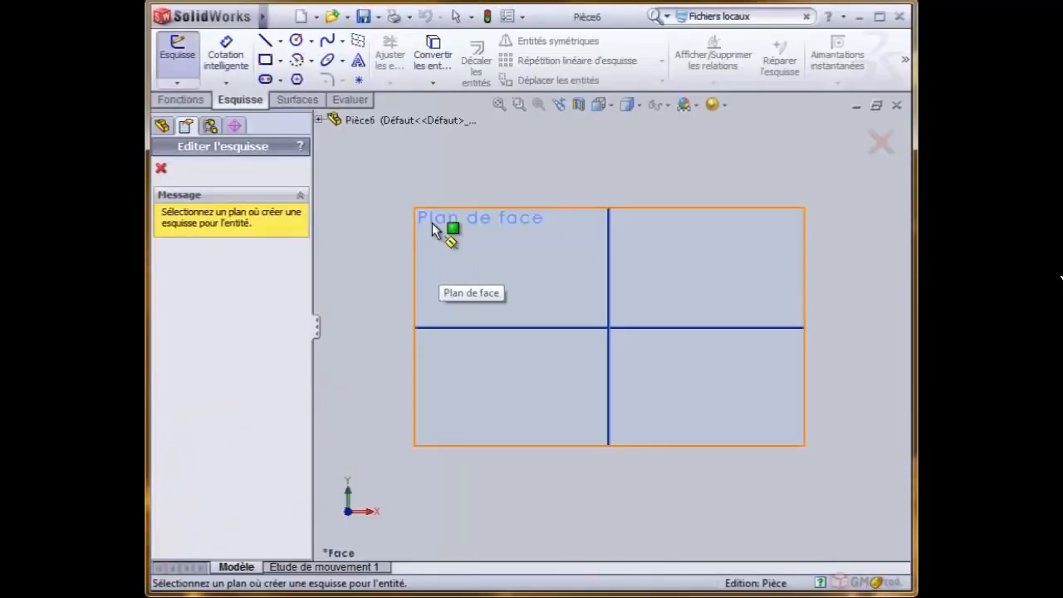
pyautogui.click(430, 219)
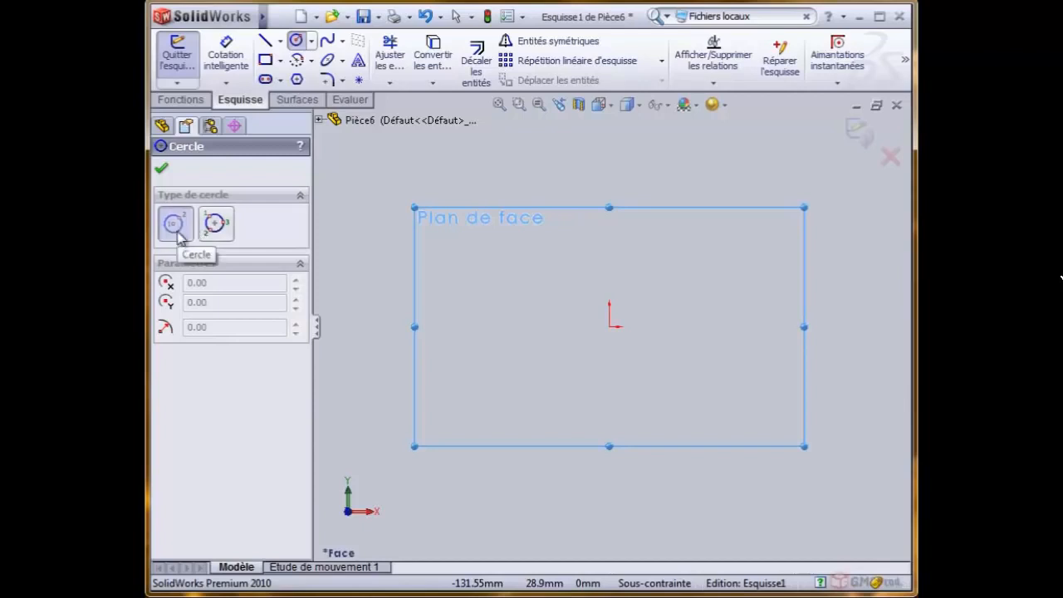
# - Sketch three separate circles around the origin with radii of about 29 mm upper left, 35 mm upper right and 35 mm below
pyautogui.click(482, 256)
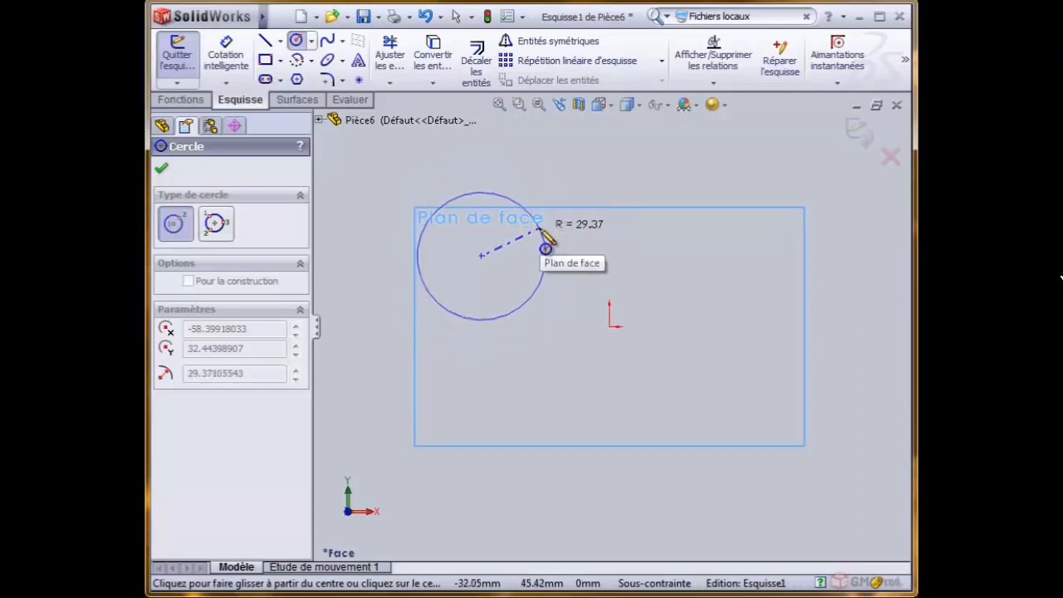
pyautogui.click(540, 230)
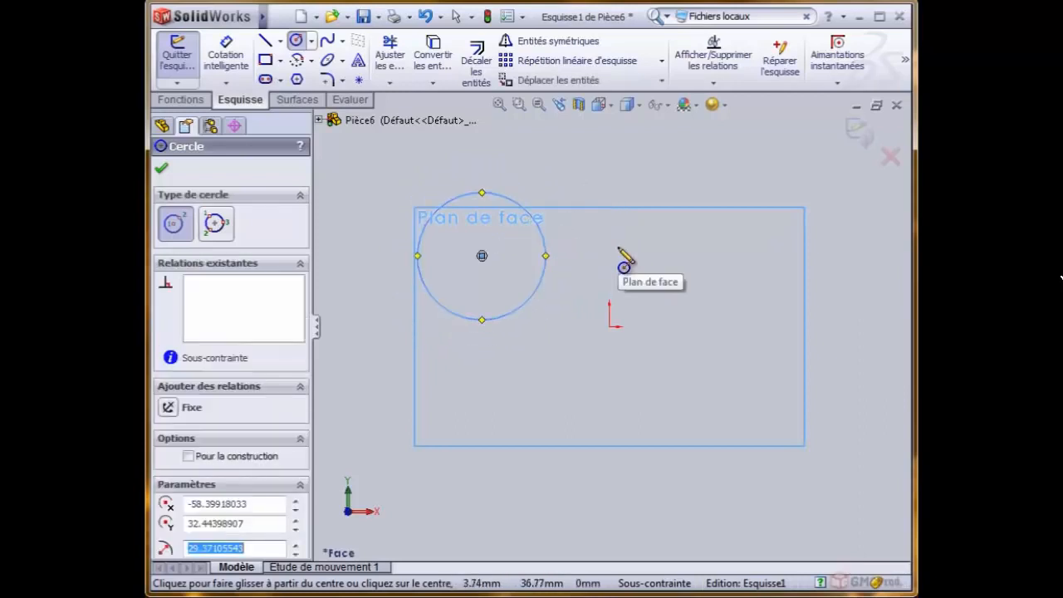
pyautogui.click(760, 239)
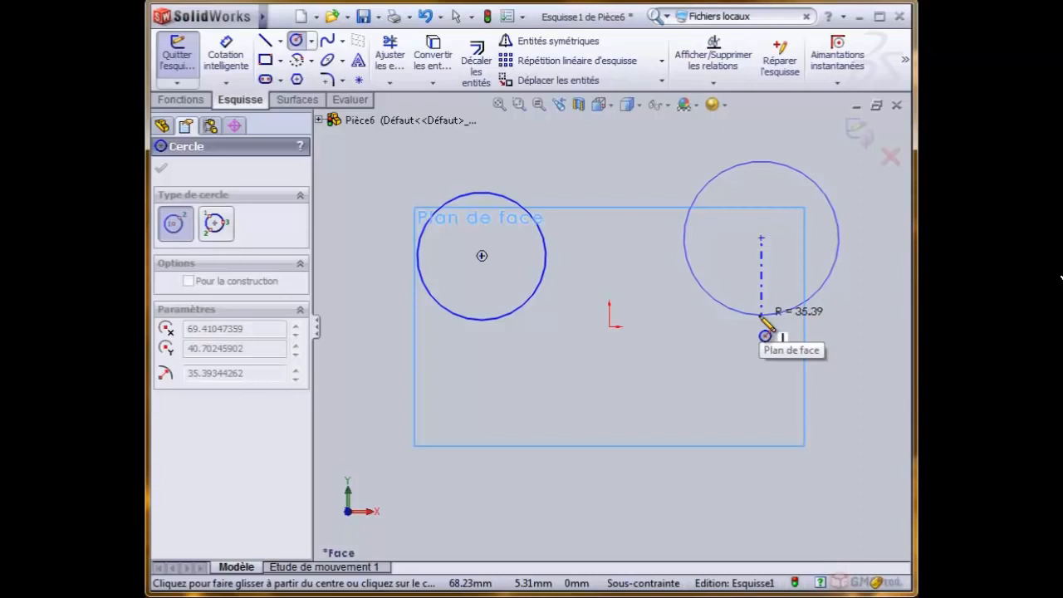
pyautogui.click(760, 316)
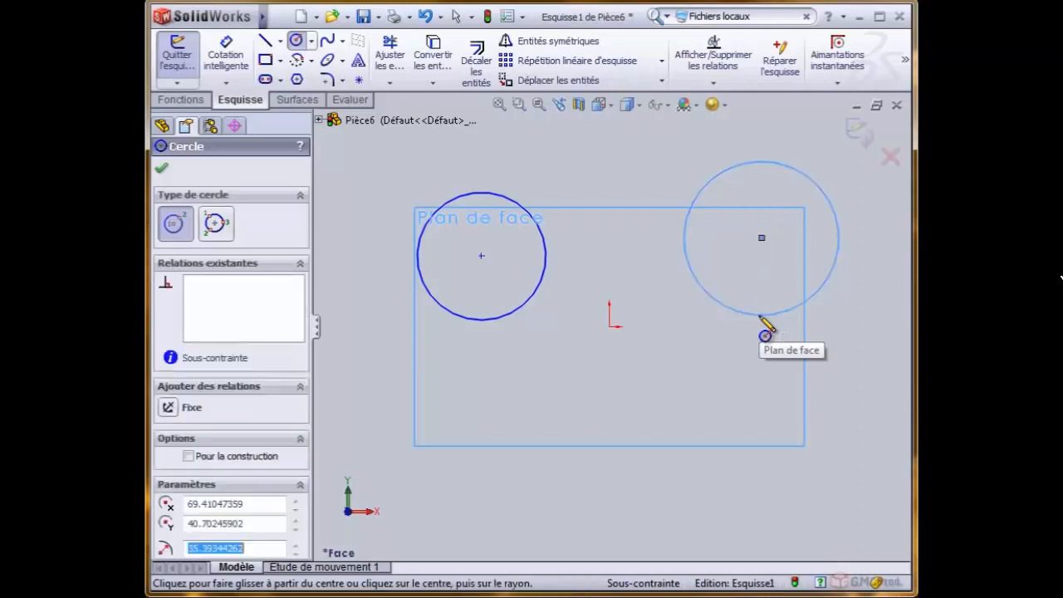
pyautogui.click(629, 474)
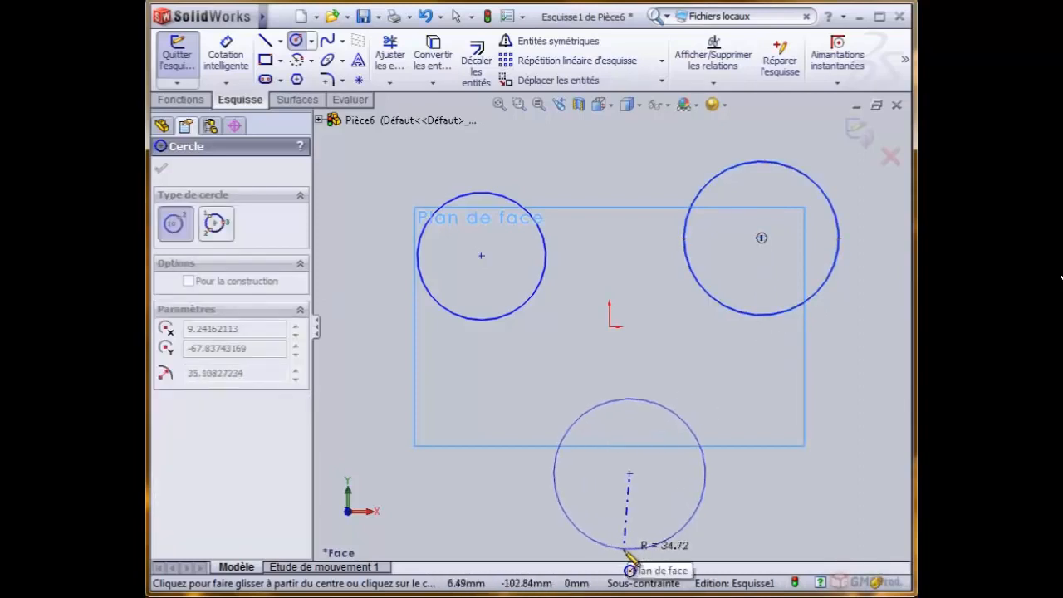
pyautogui.click(631, 549)
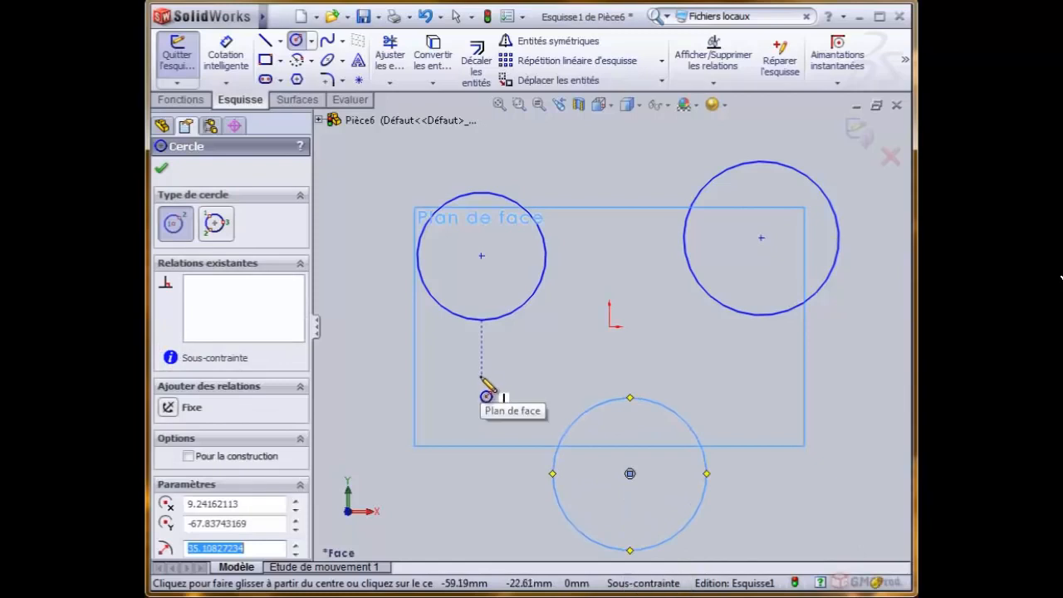
# - Sketch a perimeter circle through the centres of the three circles, and exit the sketch
pyautogui.click(222, 237)
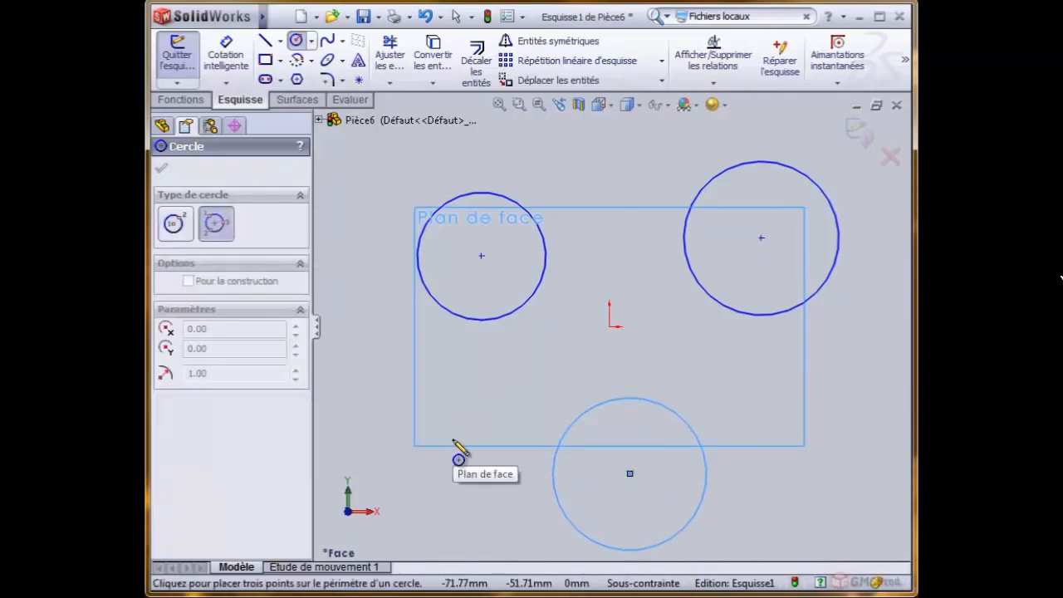
pyautogui.click(481, 256)
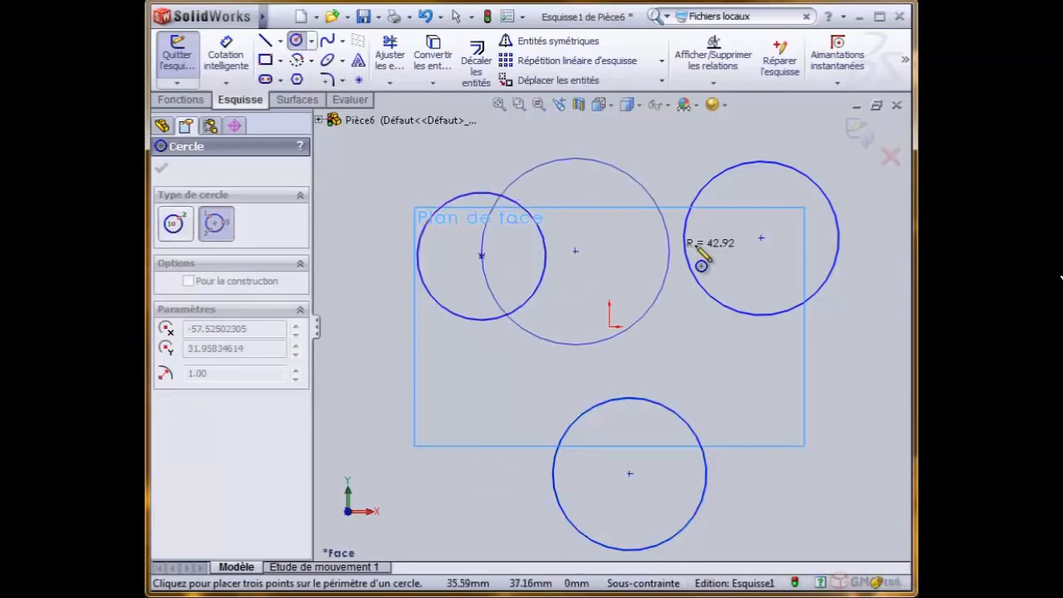
pyautogui.click(761, 238)
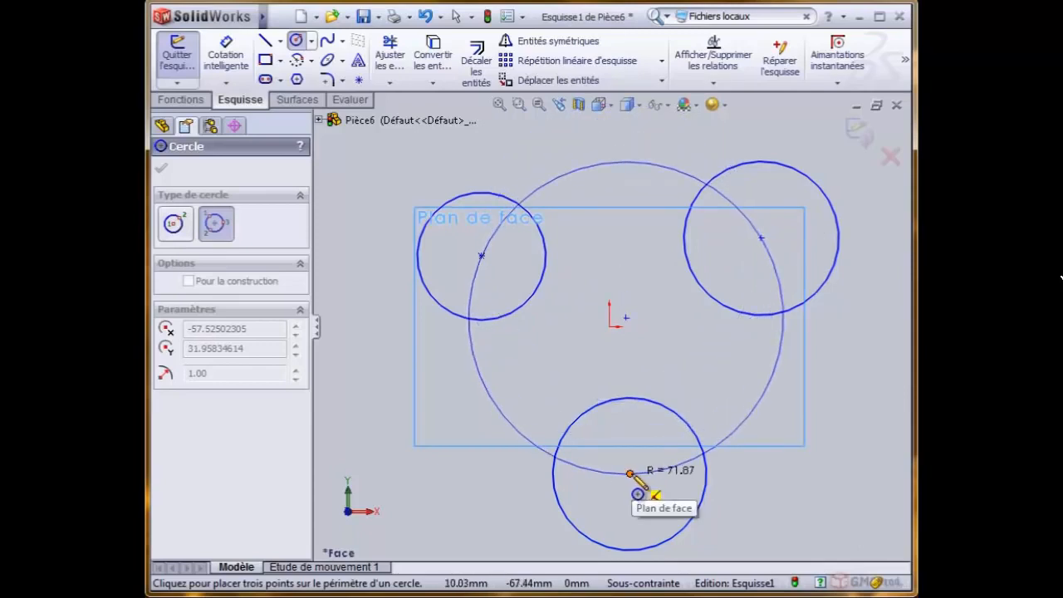
pyautogui.click(629, 474)
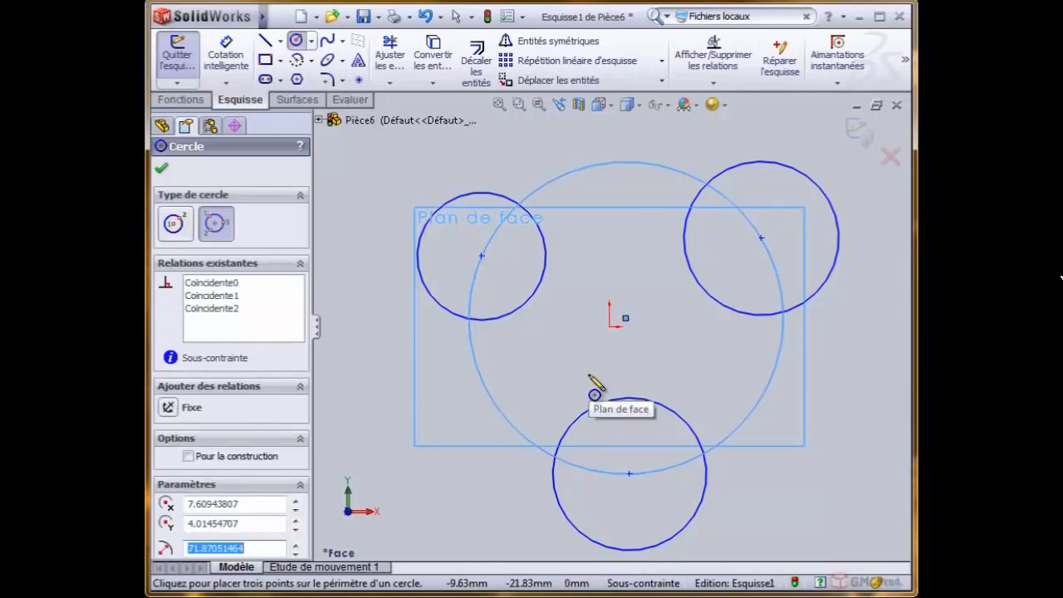
pyautogui.click(858, 132)
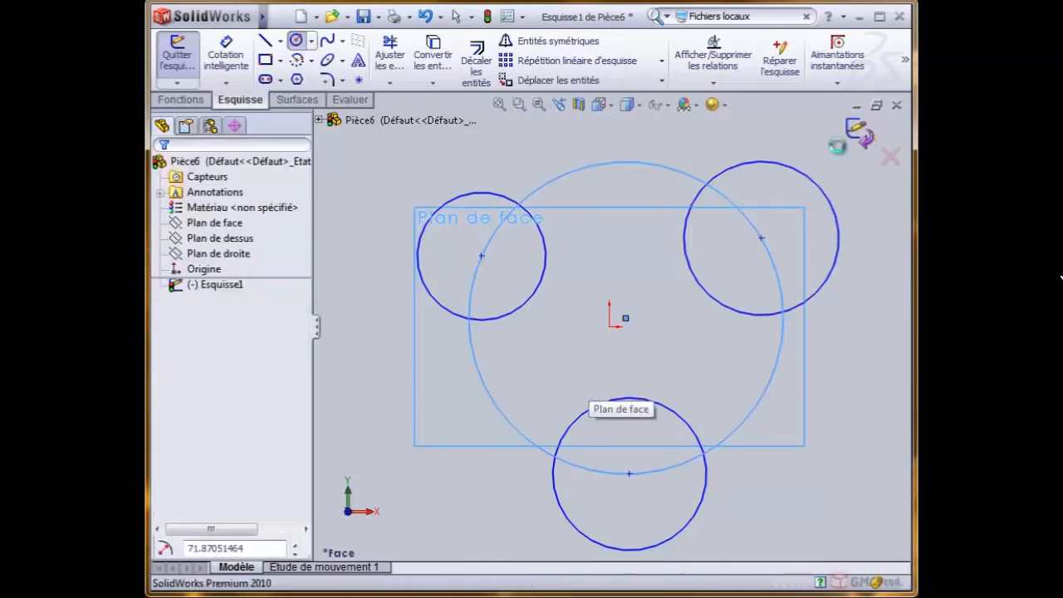
pyautogui.click(382, 217)
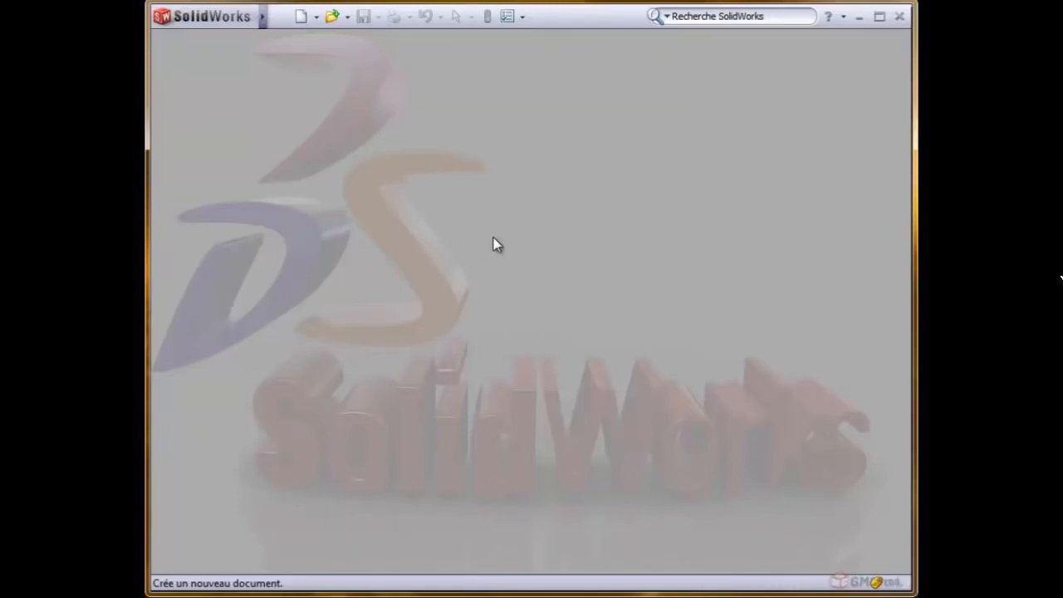
# - Create a new part and start a sketch on Plan de face with the Line tool
pyautogui.click(300, 16)
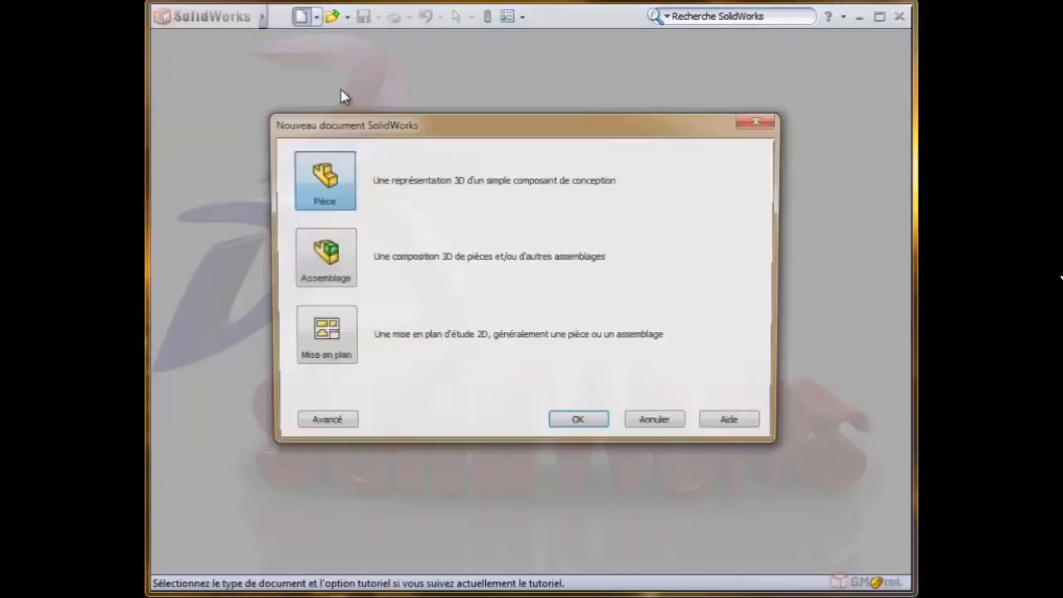
pyautogui.click(580, 426)
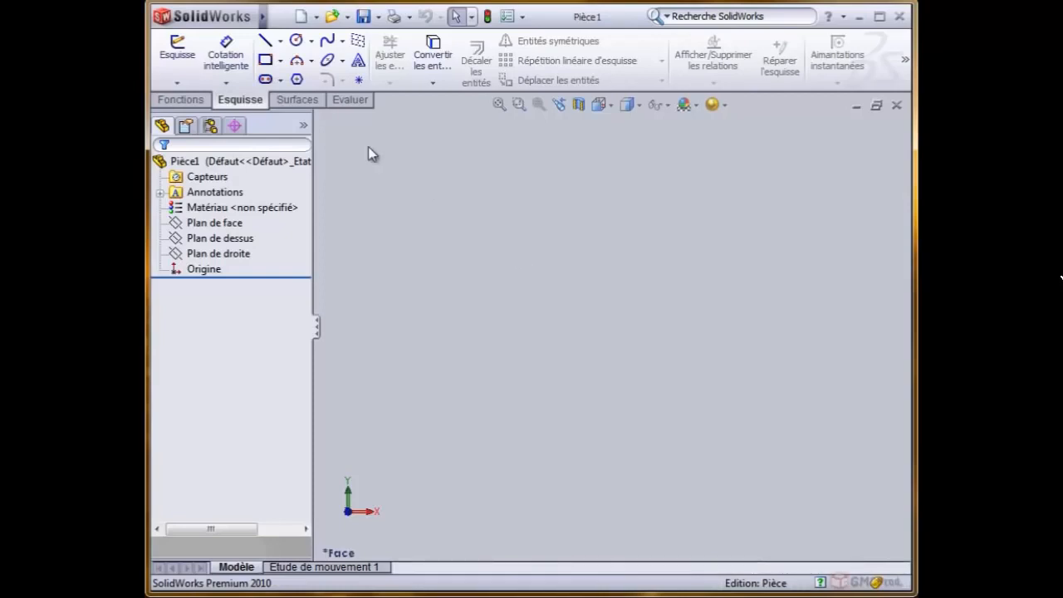
pyautogui.click(265, 42)
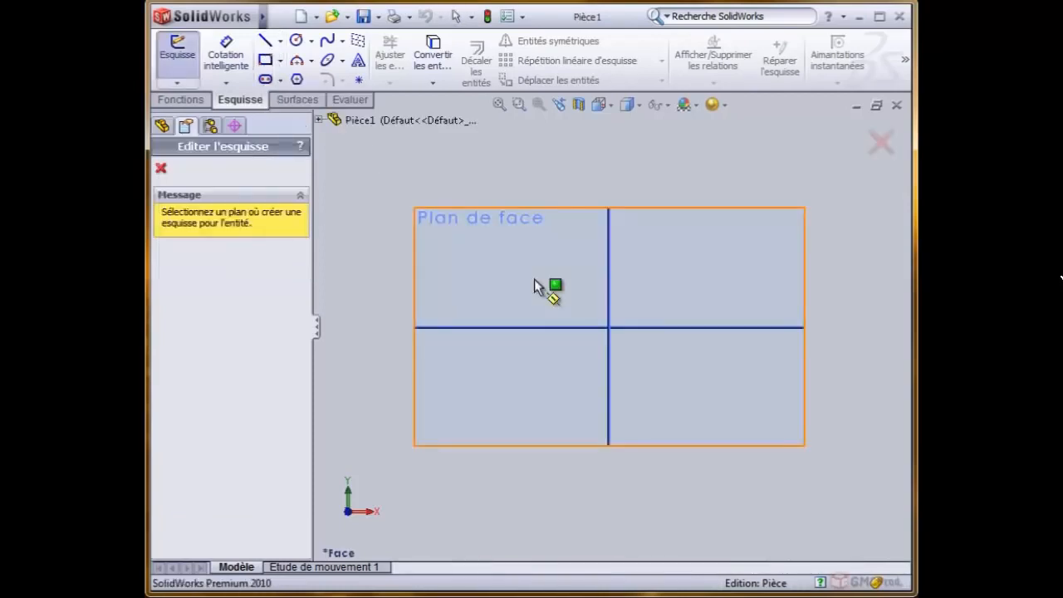
pyautogui.click(459, 218)
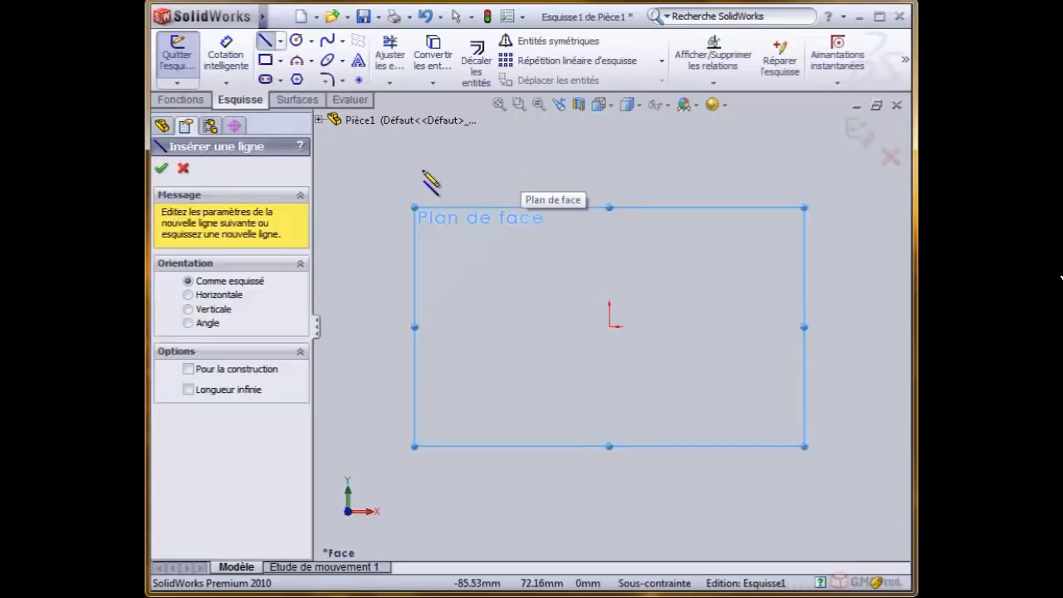
# - Sketch a horizontal line about 51 mm long upper left of the origin, continued by a vertical line about 73 mm down
pyautogui.click(375, 249)
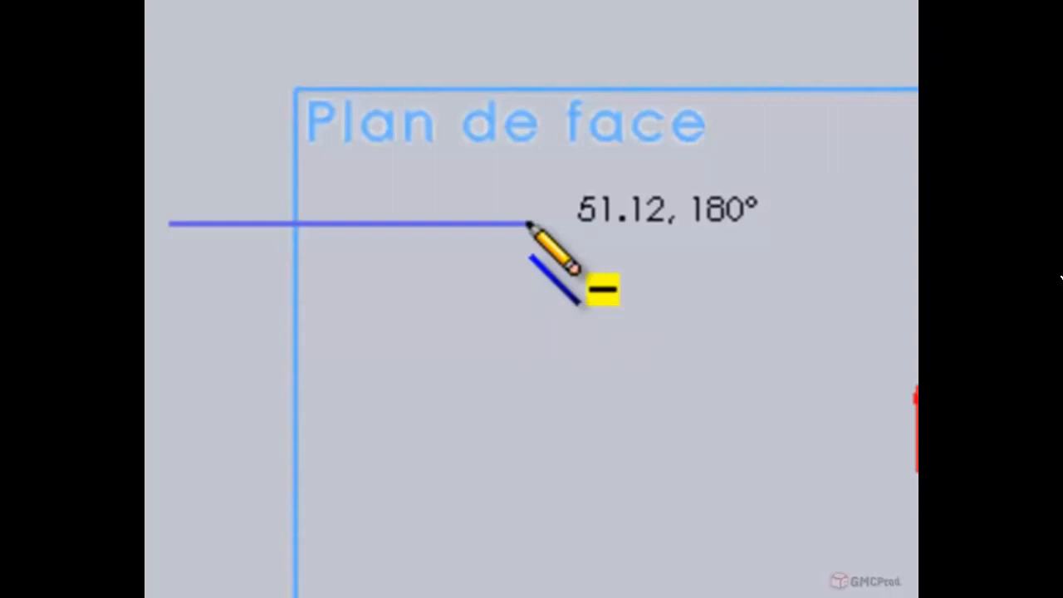
pyautogui.click(527, 222)
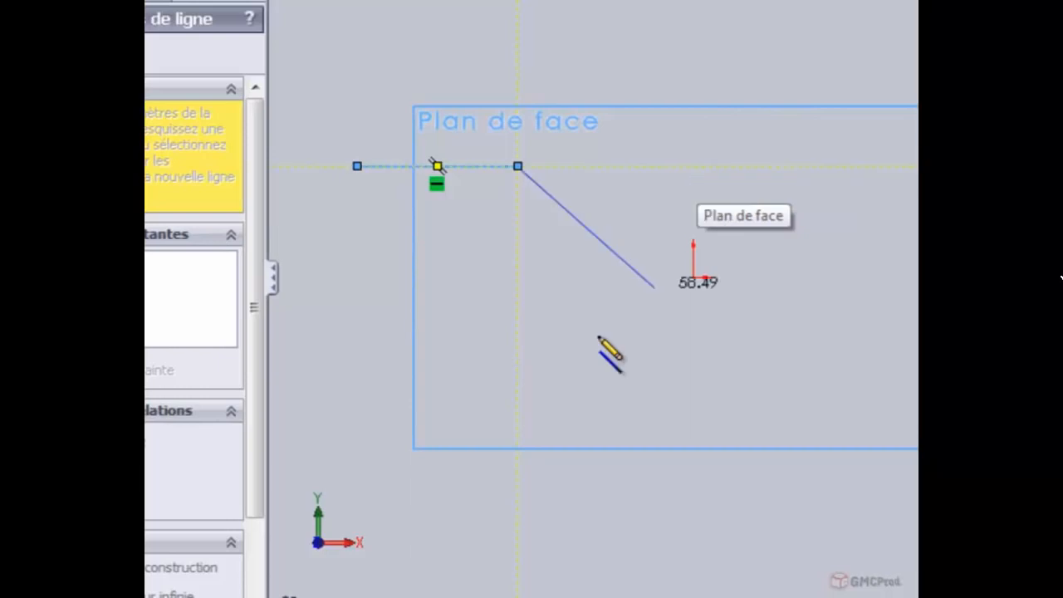
pyautogui.click(517, 394)
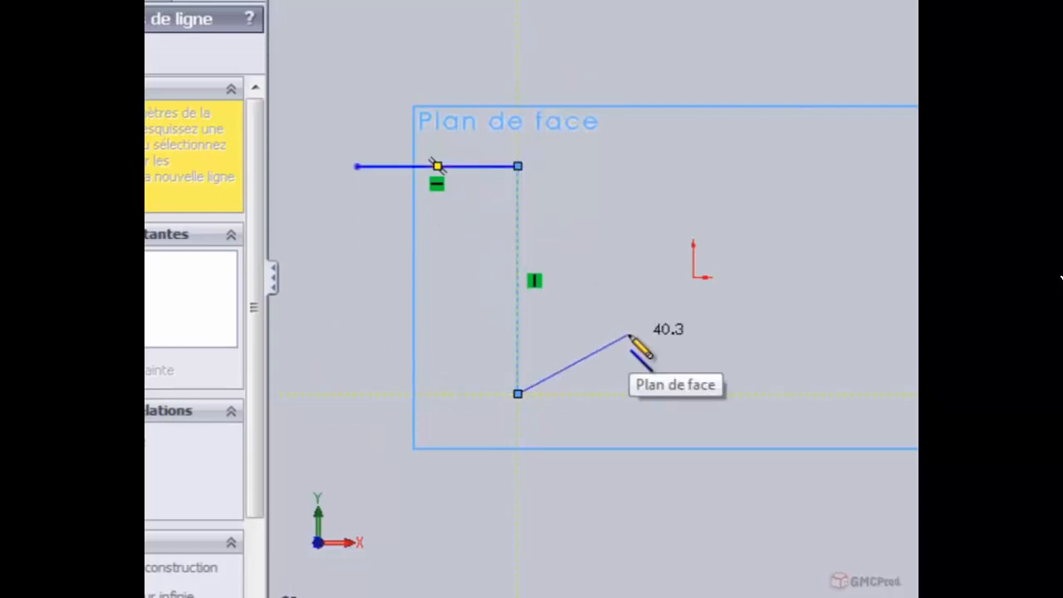
pyautogui.rightClick(601, 204)
pyautogui.click(665, 219)
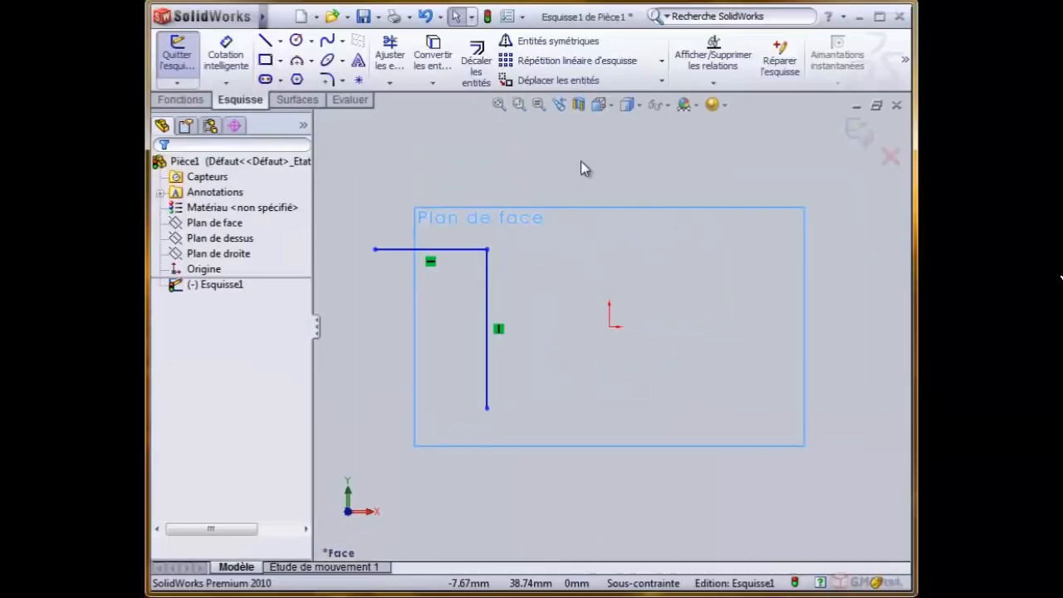
# - Extend the chain from the vertical line's lower end with three sloped lines: one rising, one falling about 53 mm, and one rising
pyautogui.click(265, 40)
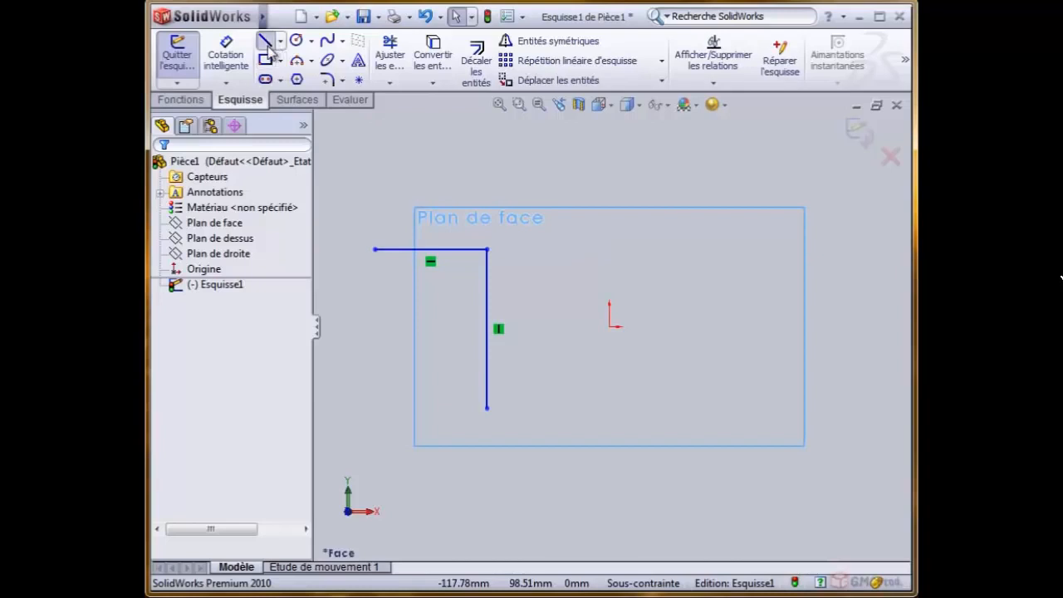
pyautogui.click(487, 406)
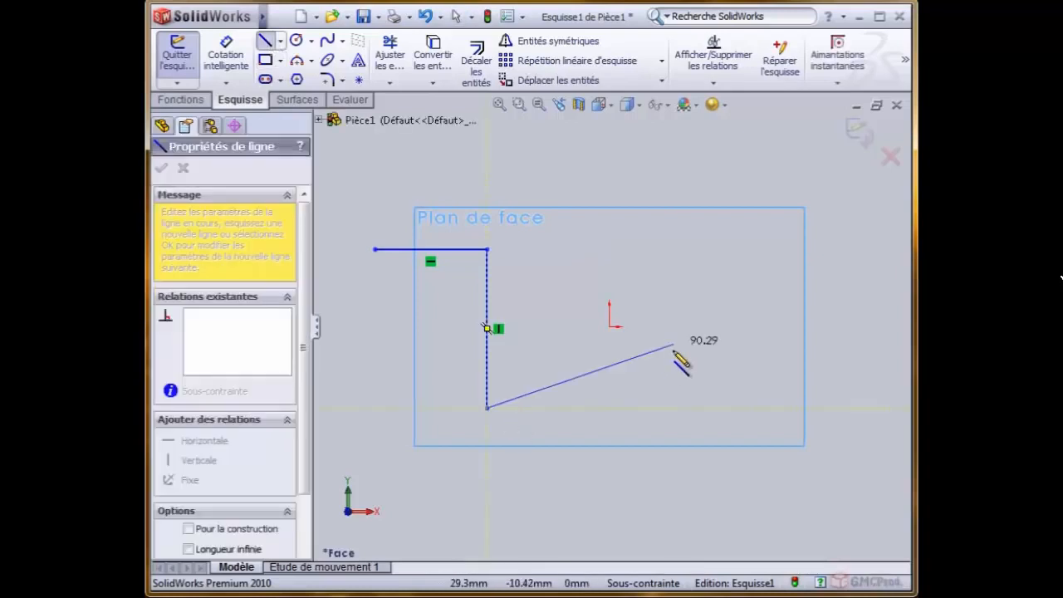
pyautogui.click(665, 352)
pyautogui.click(768, 403)
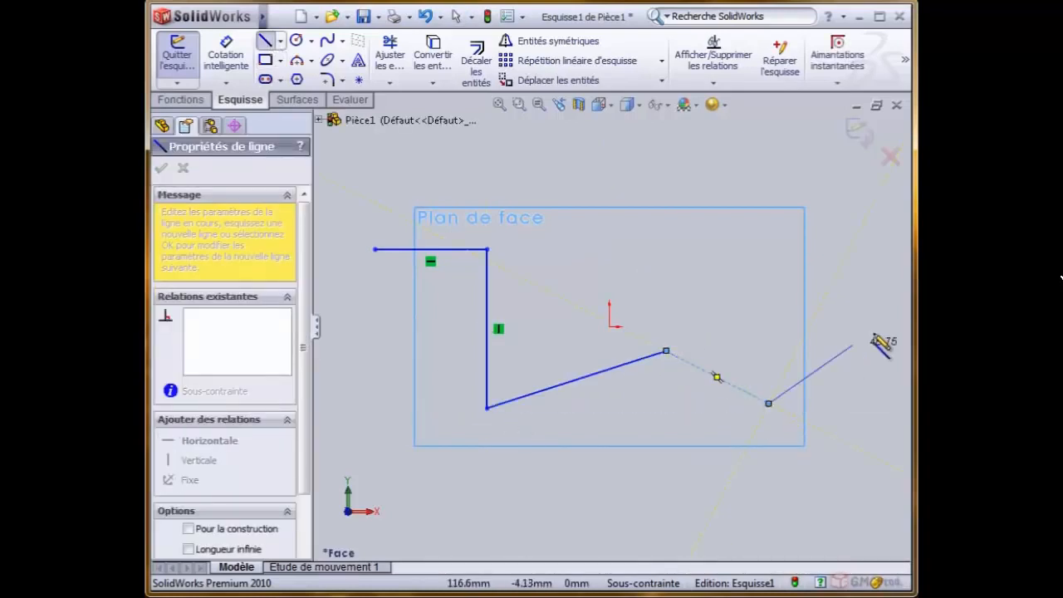
pyautogui.click(890, 327)
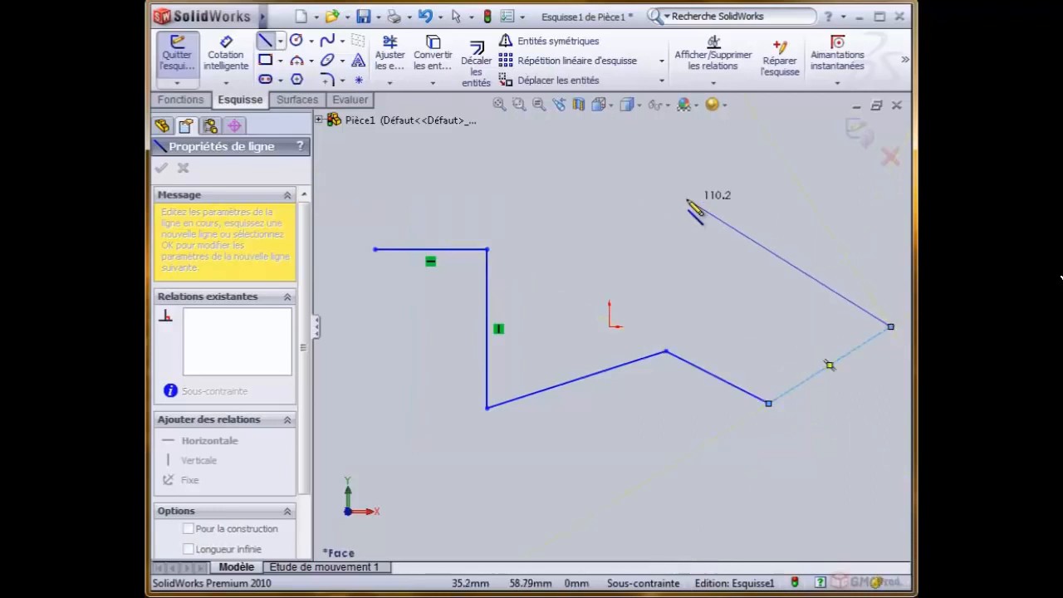
pyautogui.rightClick(701, 208)
pyautogui.click(739, 215)
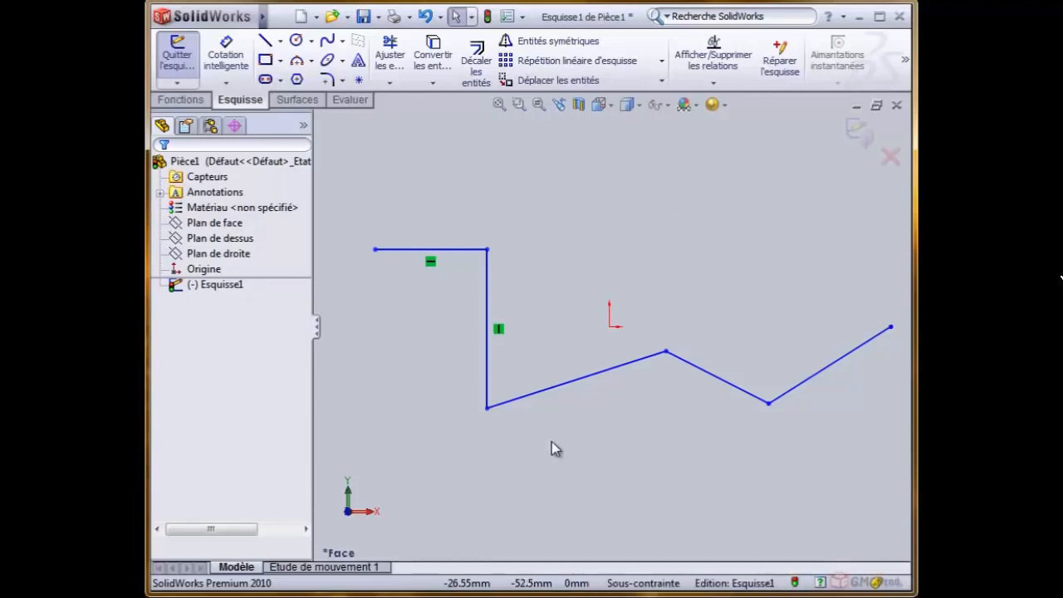
# - Below the zigzag, sketch a line about 89 mm long parallel to its falling segment, continued by one parallel to its last rising segment
pyautogui.click(704, 371)
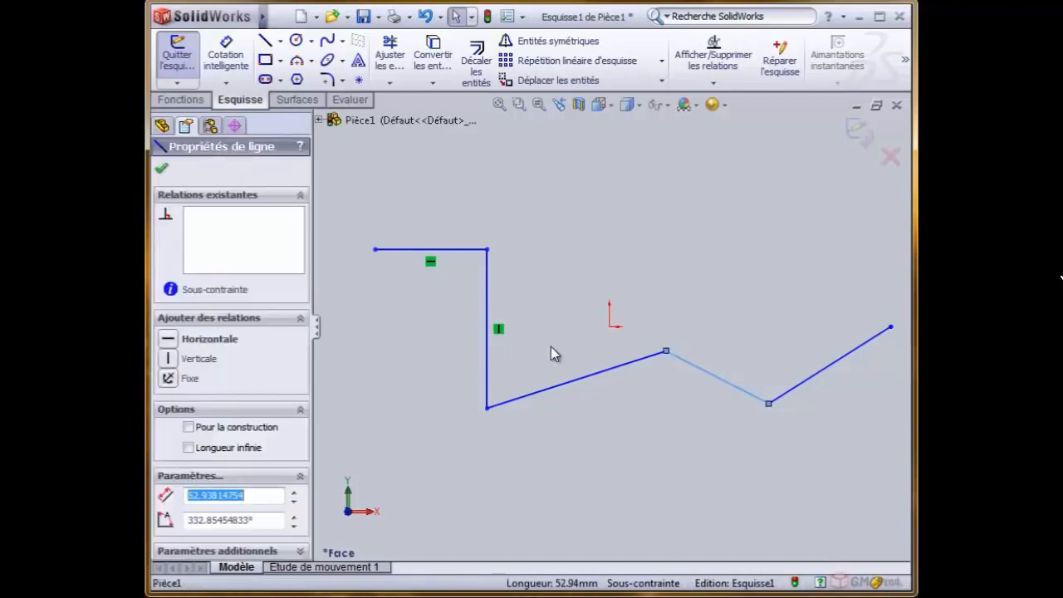
pyautogui.click(267, 46)
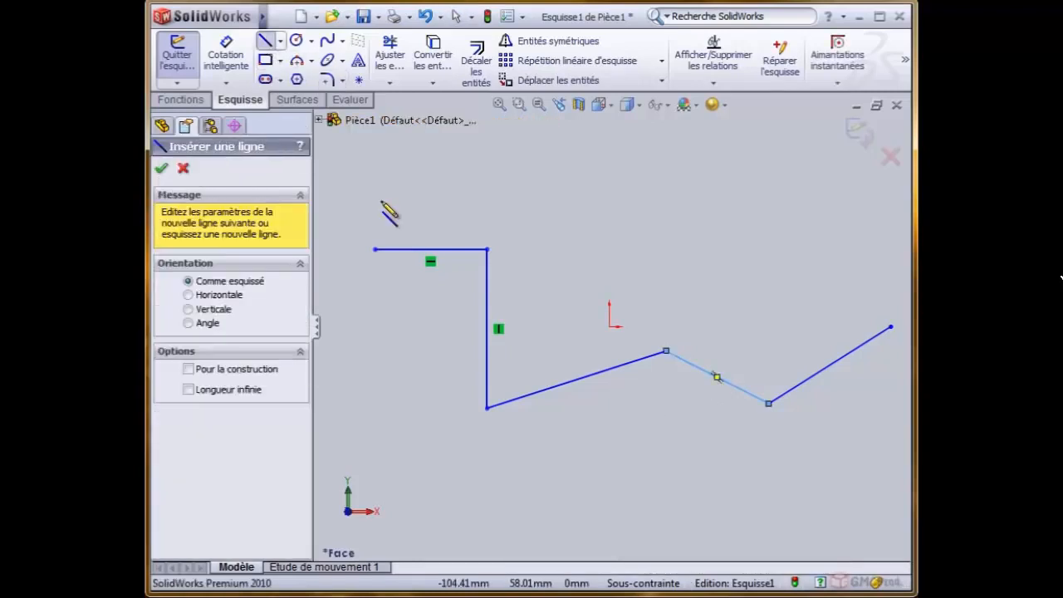
pyautogui.click(570, 426)
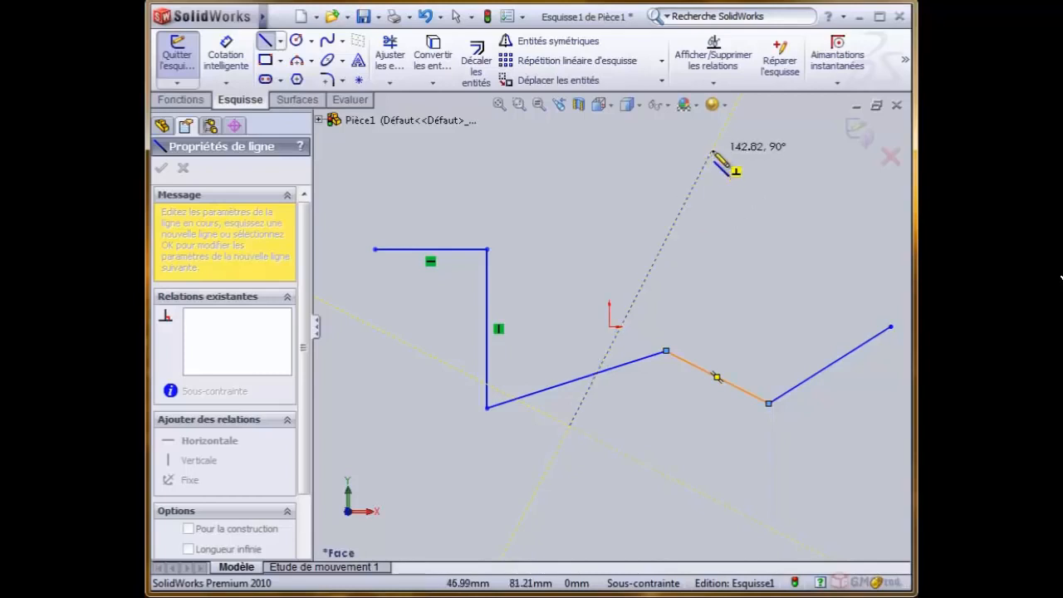
pyautogui.click(741, 513)
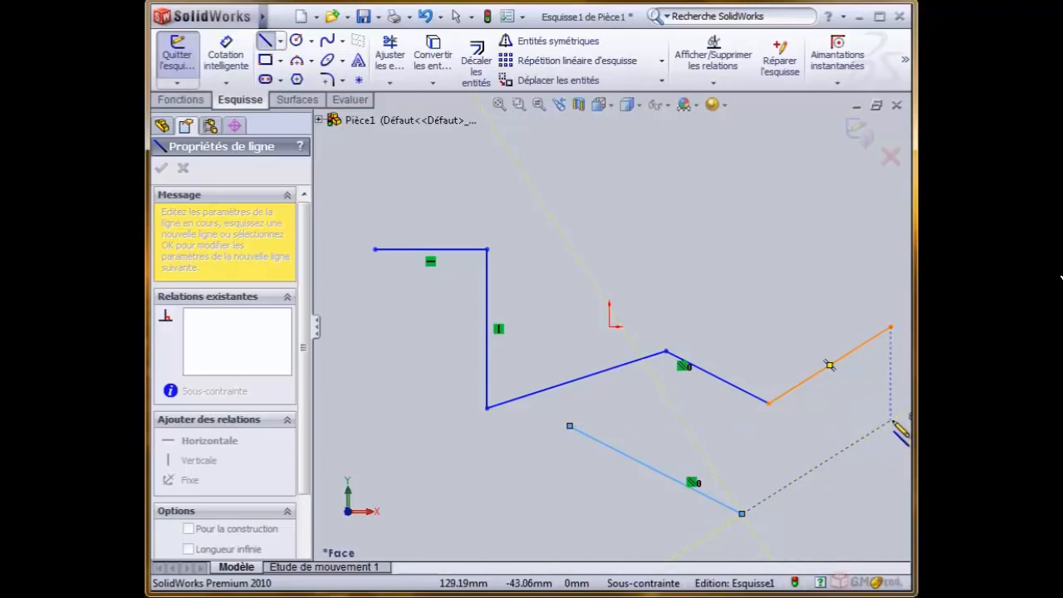
pyautogui.click(891, 421)
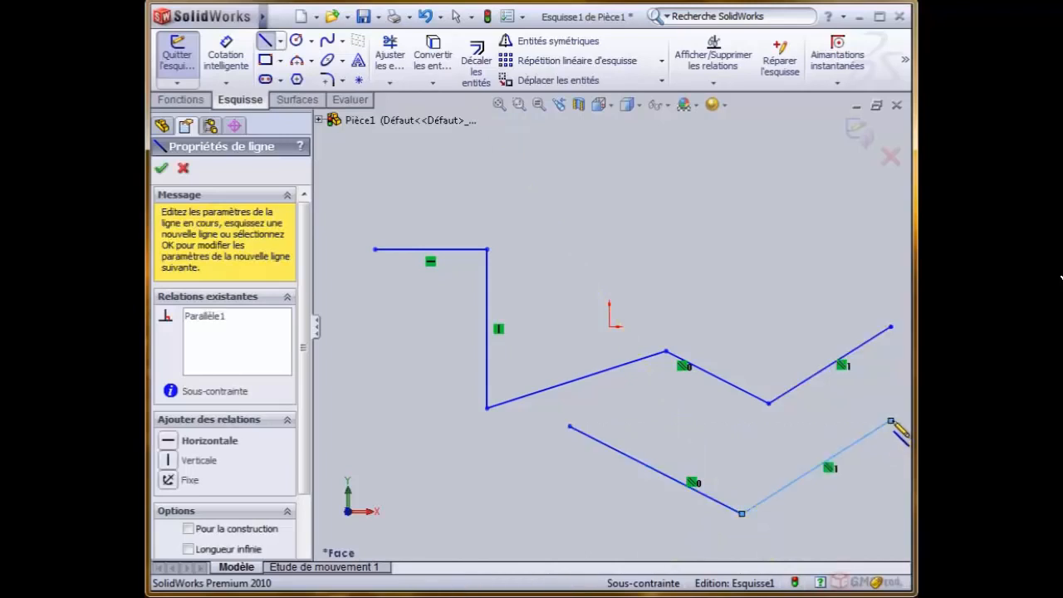
pyautogui.rightClick(660, 222)
pyautogui.click(688, 232)
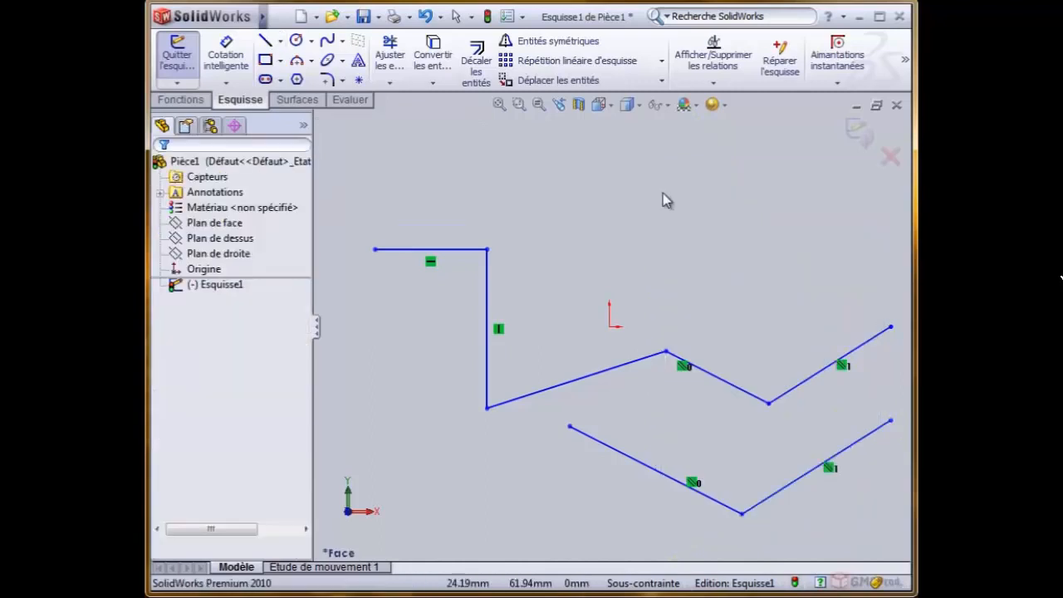
# - Open the parallel relation between the two rising lines, highlight each of its two lines, and delete the relation
pyautogui.scroll(2, 856, 399)
pyautogui.scroll(-3, 828, 403)
pyautogui.scroll(-1, 571, 396)
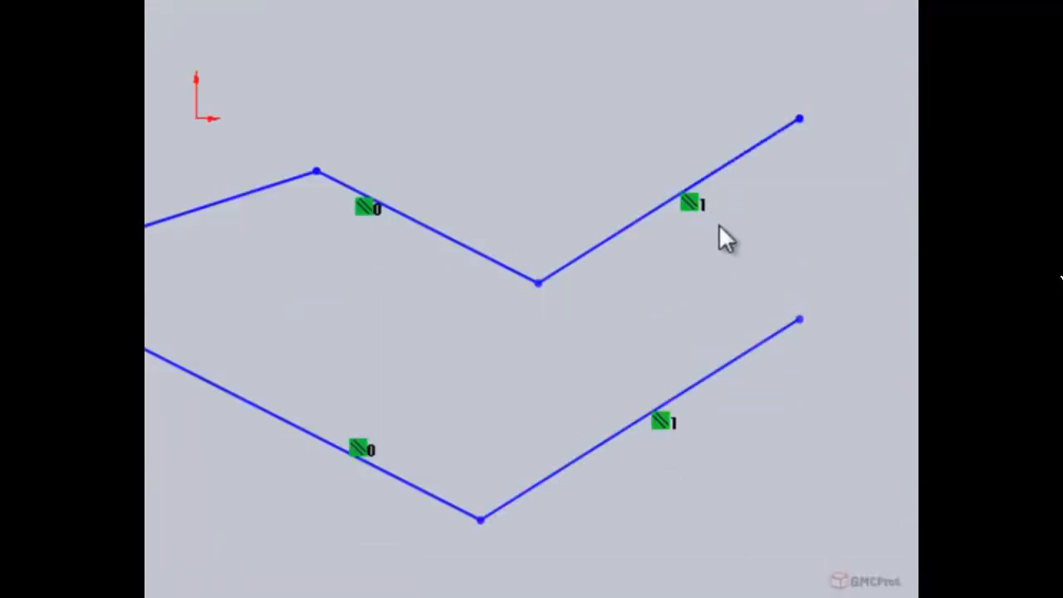
pyautogui.click(692, 204)
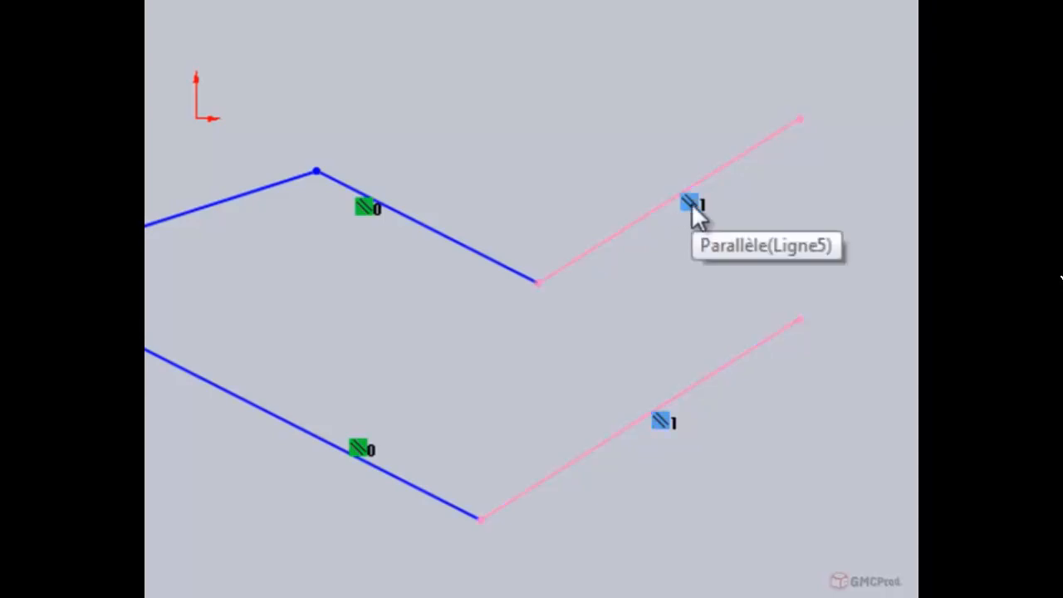
pyautogui.doubleClick(691, 204)
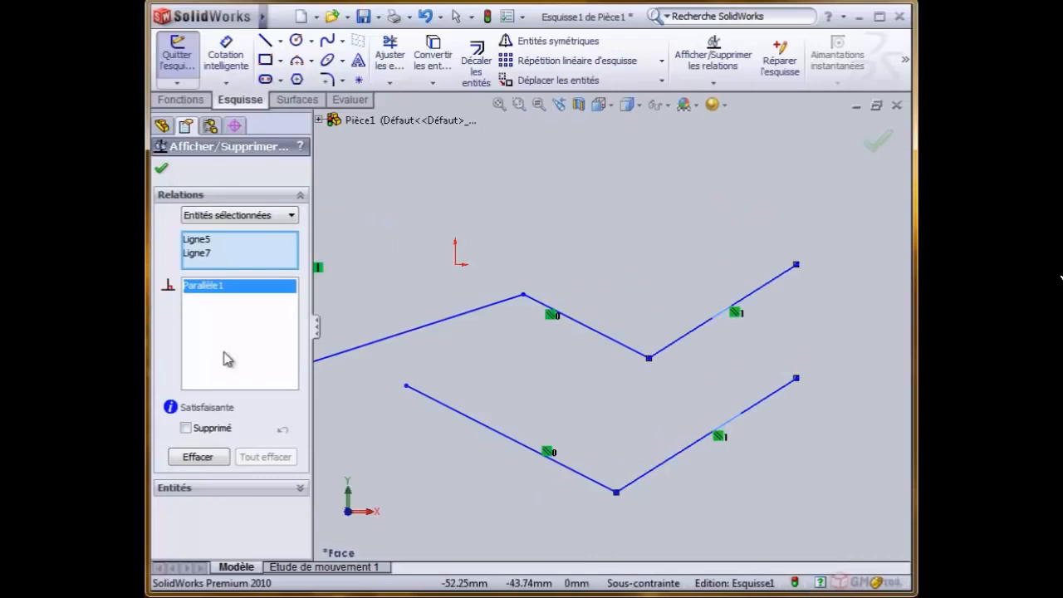
pyautogui.click(196, 240)
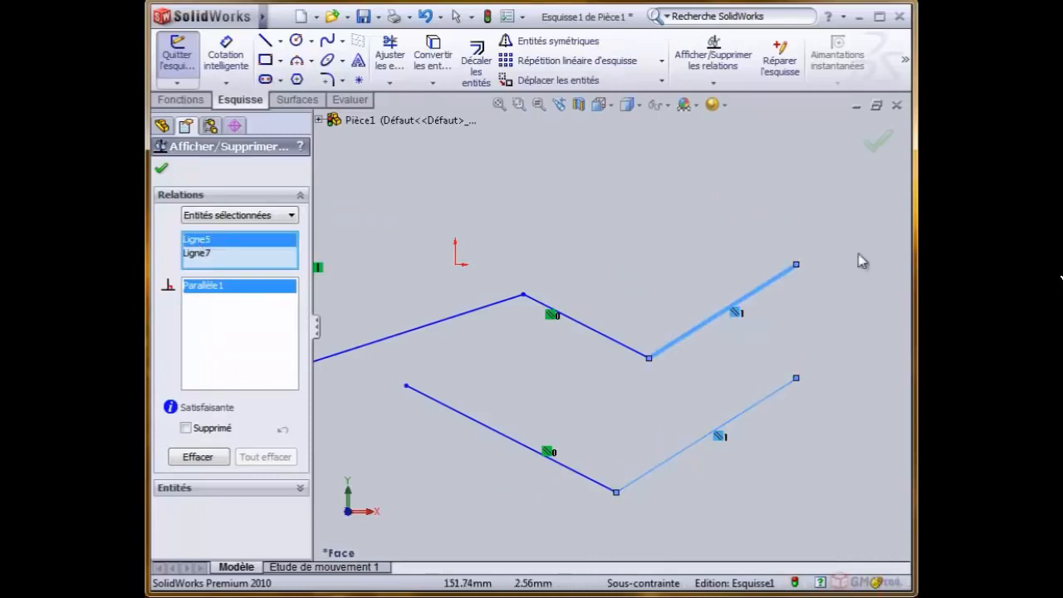
pyautogui.click(201, 254)
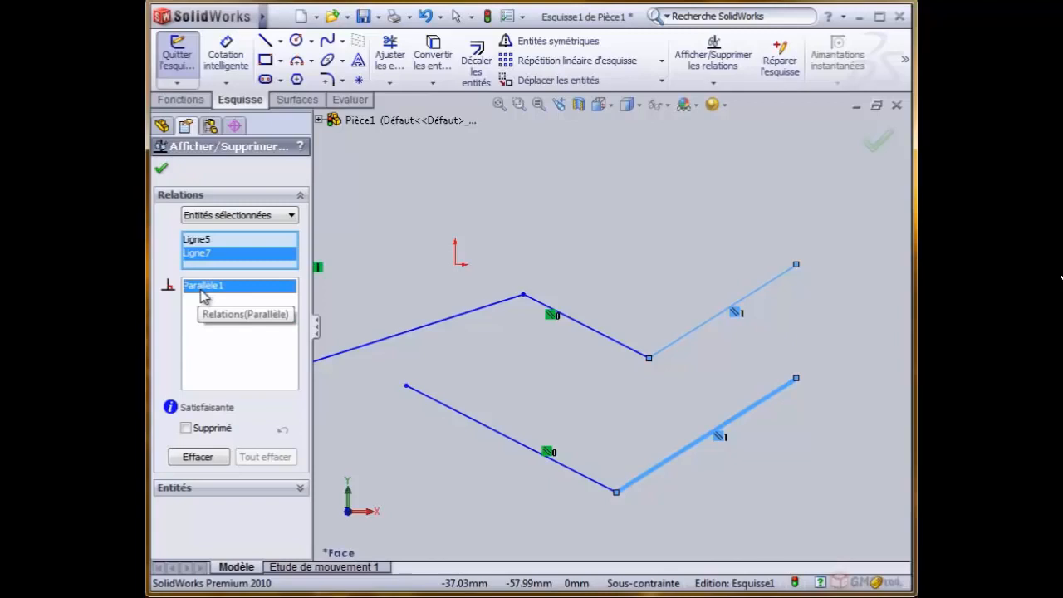
pyautogui.press('Delete')
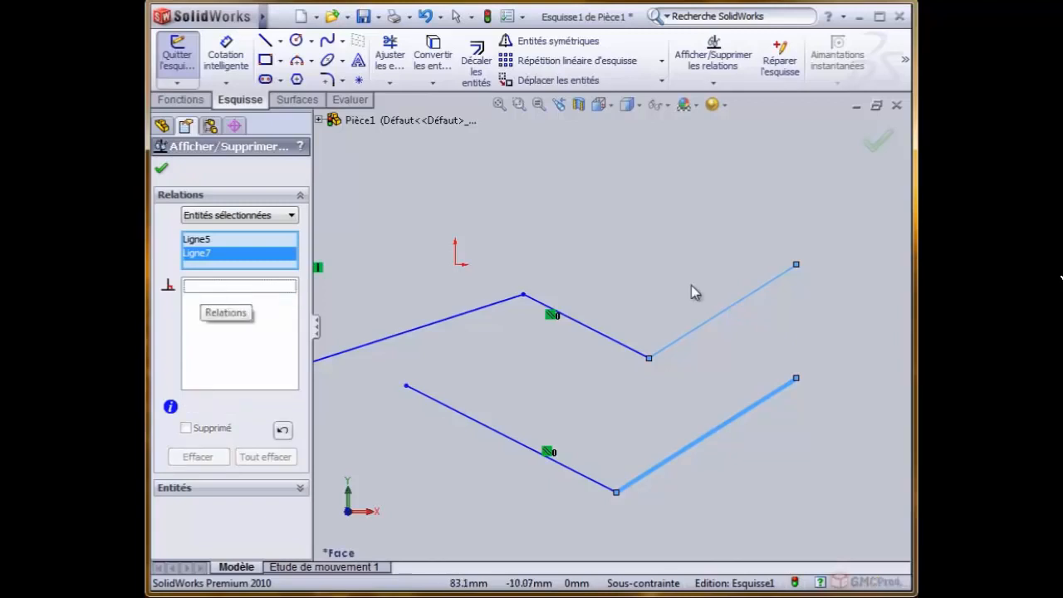
pyautogui.click(161, 168)
# - Move the free end of the upper rising line, and undo both that move and the relation deletion
pyautogui.moveTo(797, 265); pyautogui.dragTo(832, 320)
pyautogui.click(423, 15)
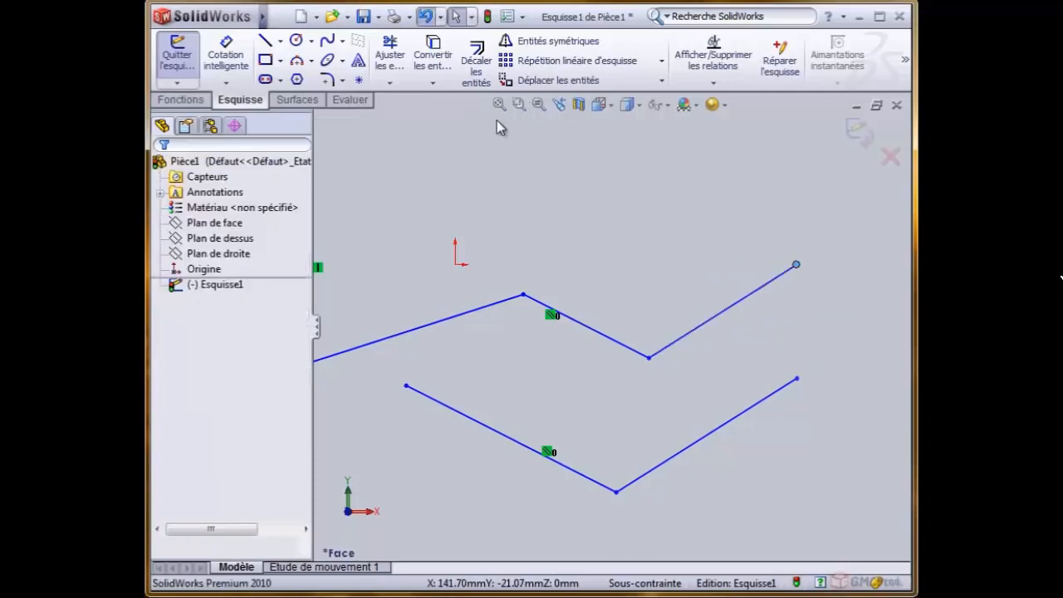
pyautogui.click(677, 204)
# - With both parallel relations in place, move the upper chain's free end to about (137, -6) mm and its low vertex to about (69, -38) mm
pyautogui.moveTo(796, 264); pyautogui.dragTo(819, 283)
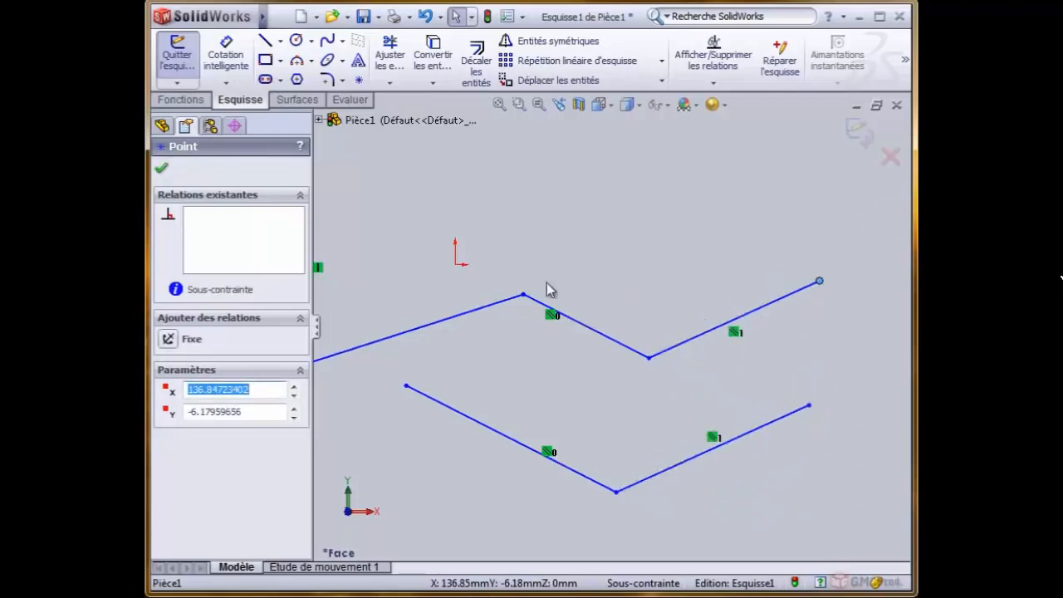
pyautogui.moveTo(648, 358)
pyautogui.mouseDown()
pyautogui.moveTo(594, 405)
pyautogui.moveTo(621, 396)
pyautogui.moveTo(673, 237)
pyautogui.moveTo(664, 204)
pyautogui.moveTo(617, 396)
pyautogui.moveTo(594, 416)
pyautogui.moveTo(648, 358)
pyautogui.moveTo(636, 363)
pyautogui.mouseUp()
# - Select all the lines in the sketch and delete them
pyautogui.scroll(3, 541, 373)
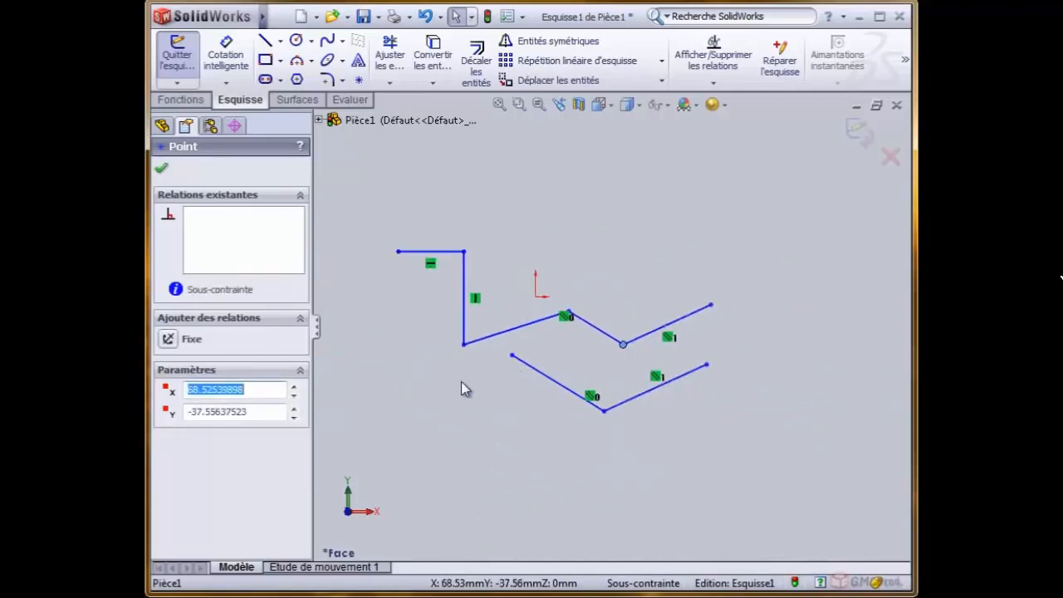
pyautogui.press('Escape')
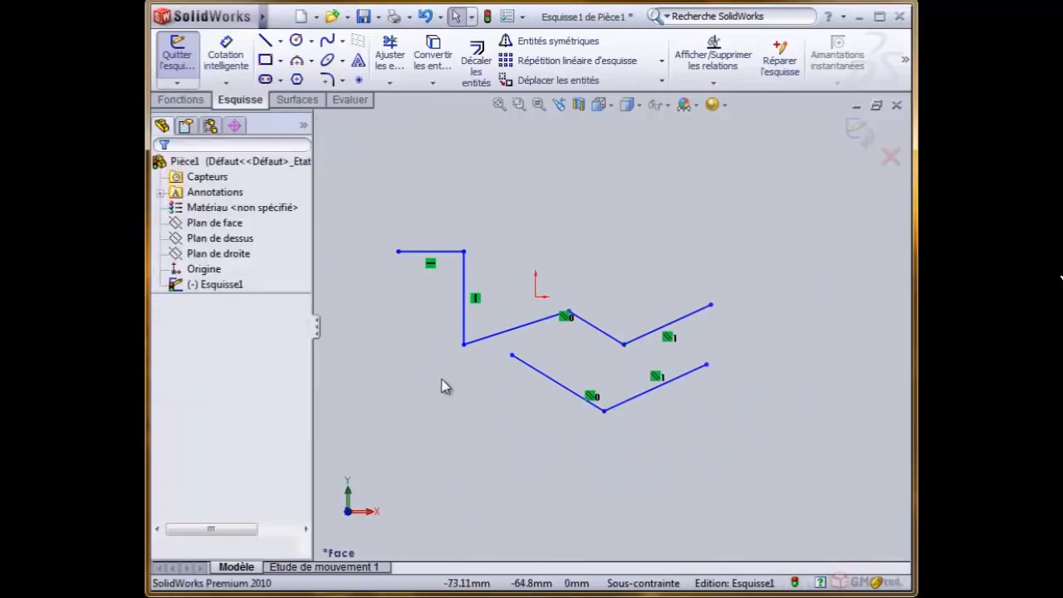
pyautogui.moveTo(372, 192)
pyautogui.mouseDown()
pyautogui.moveTo(709, 463)
pyautogui.moveTo(785, 478)
pyautogui.mouseUp()
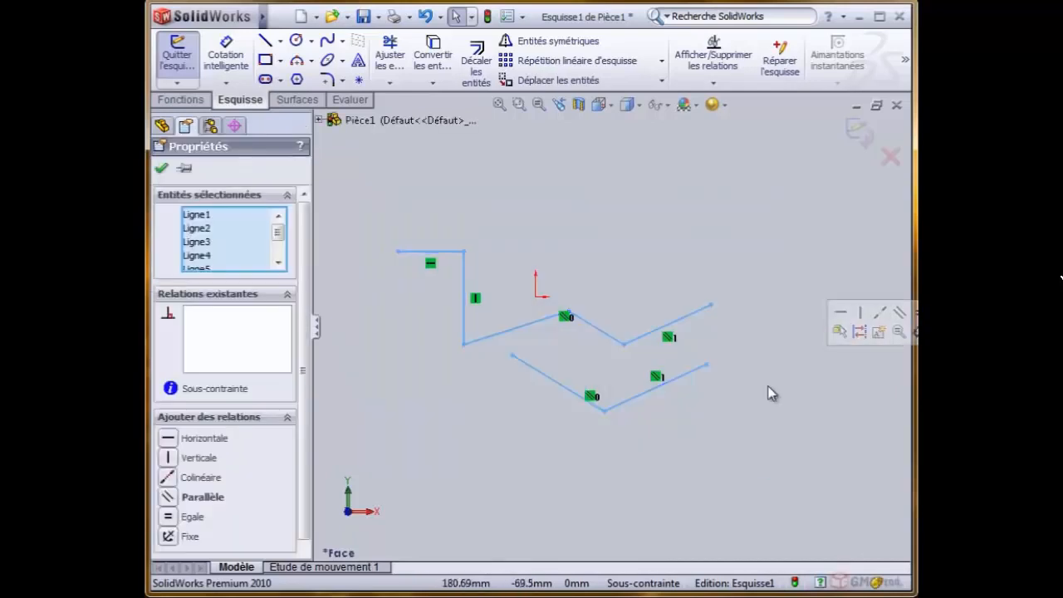
pyautogui.press('Delete')
# - Draw an upward three-point semicircular arc of about 34.7 mm radius, from about (-155, 0) to (-86, 0) mm
pyautogui.scroll(1, 452, 273)
pyautogui.scroll(-2, 461, 271)
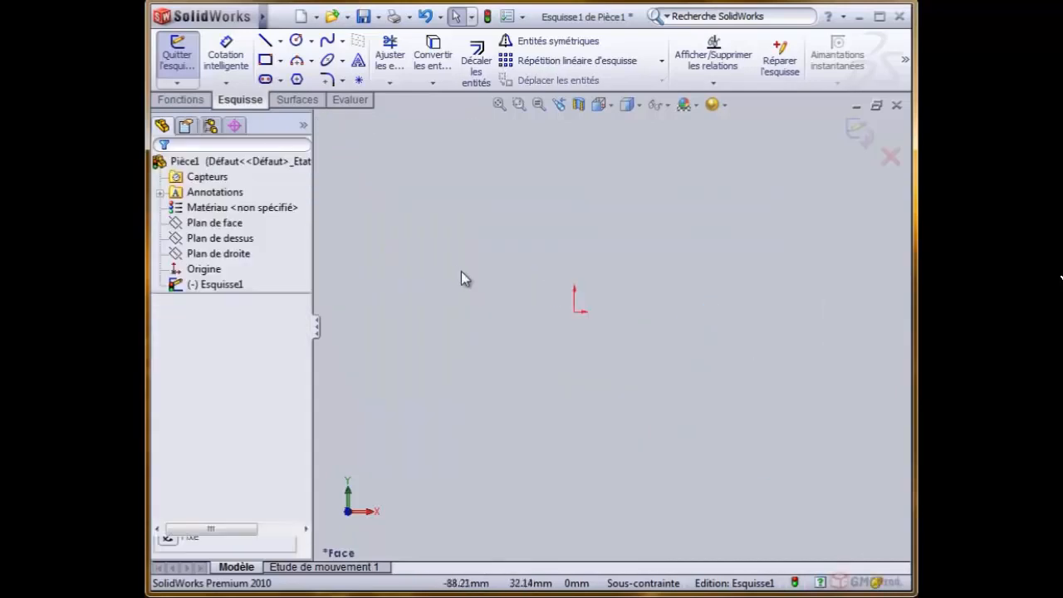
pyautogui.click(310, 61)
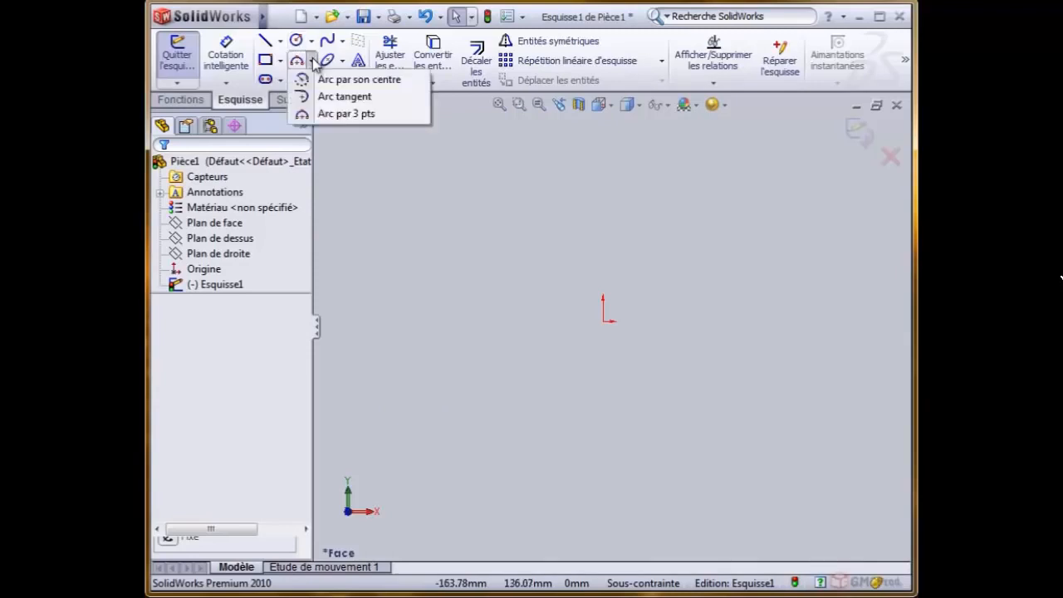
pyautogui.click(390, 114)
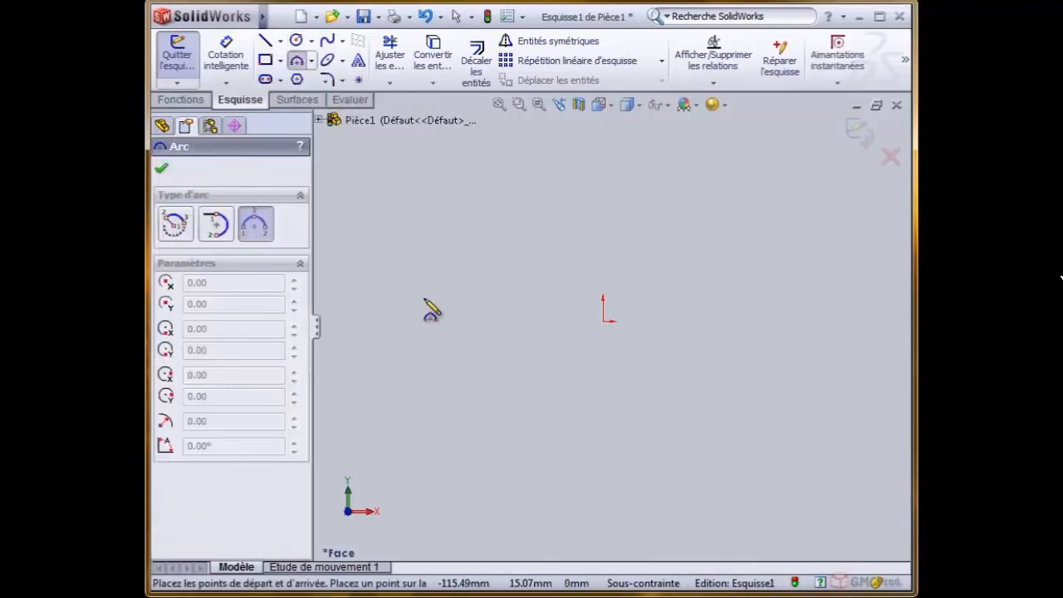
pyautogui.click(363, 321)
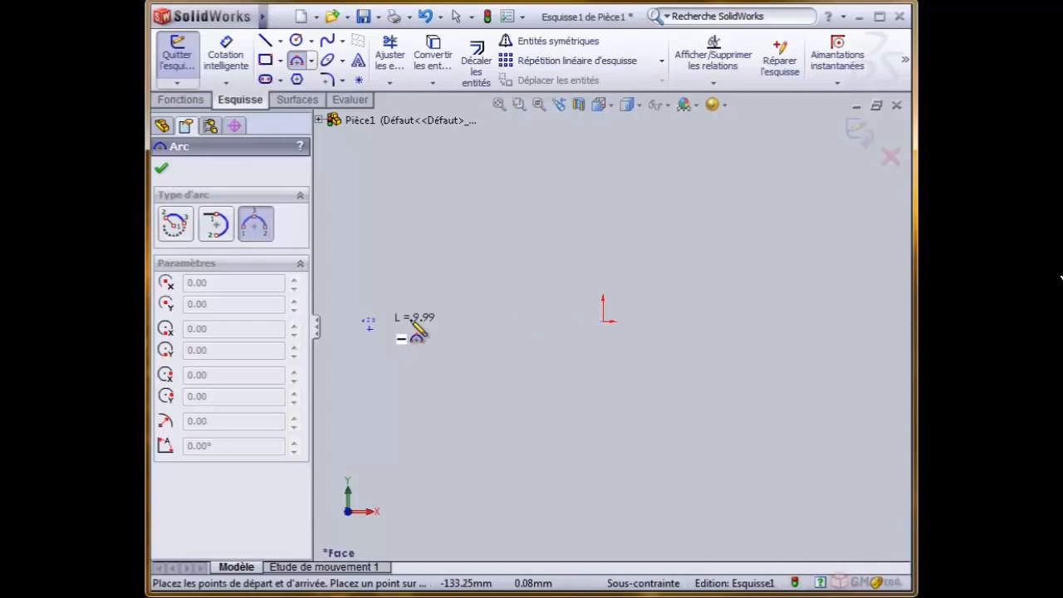
pyautogui.click(470, 321)
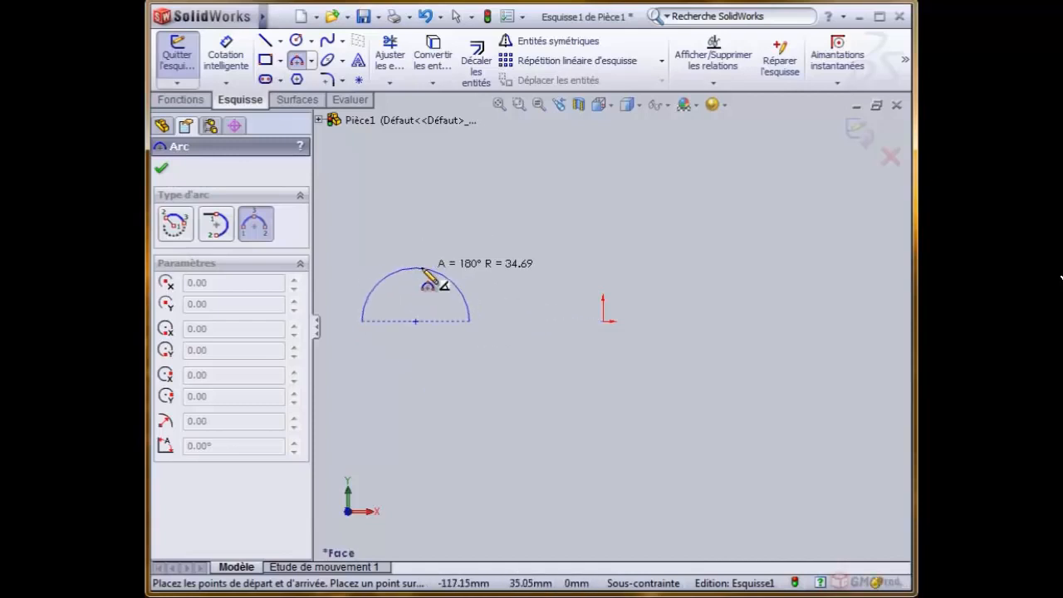
pyautogui.click(422, 269)
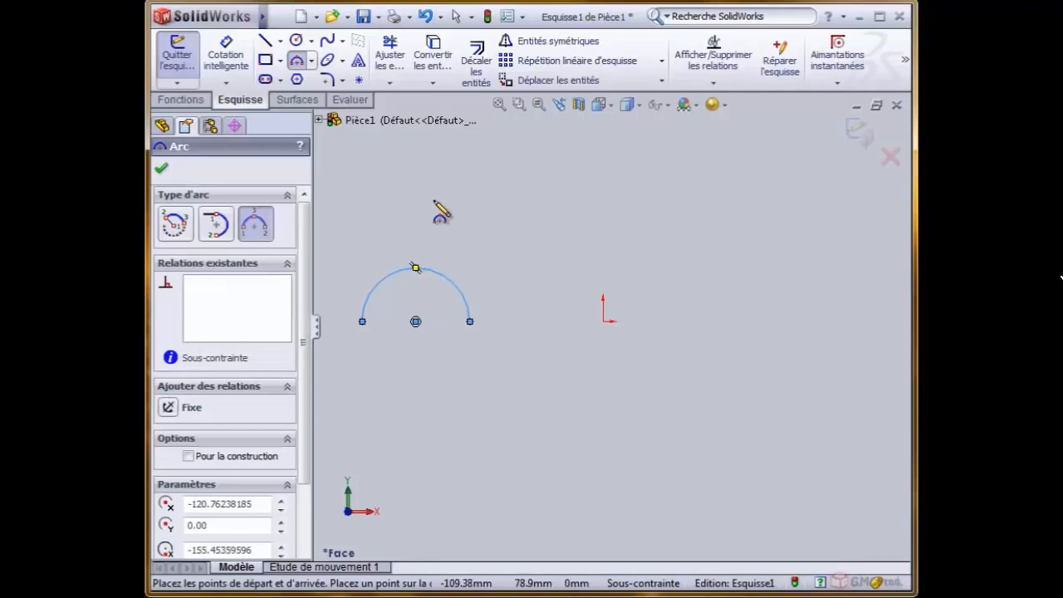
# - Continue from the first arc's inner endpoint with a downward, tangent three-point semicircle spanning about 77 mm along the horizontal axis
pyautogui.click(470, 322)
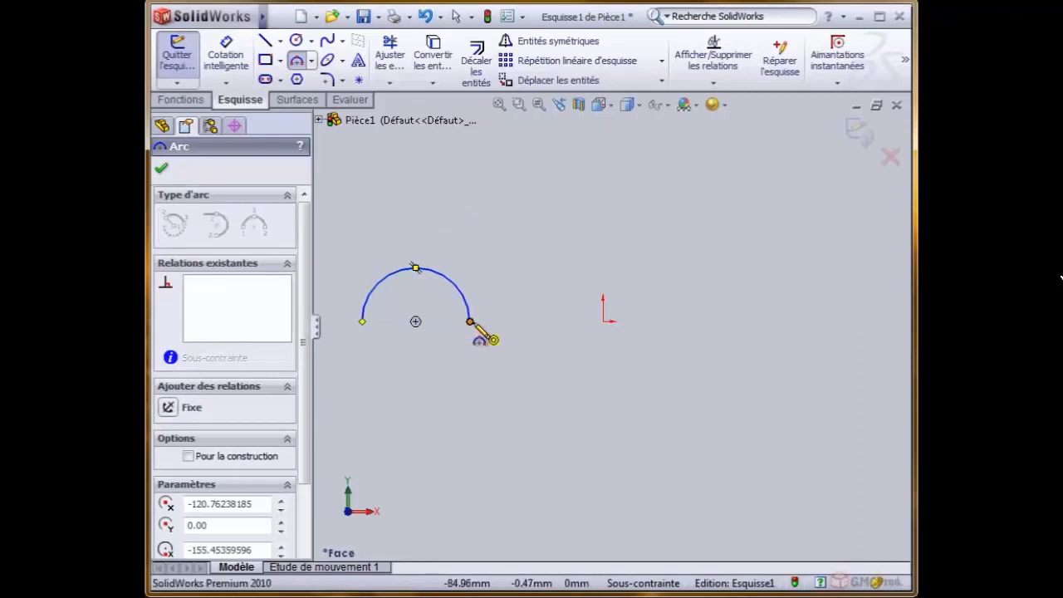
pyautogui.click(591, 321)
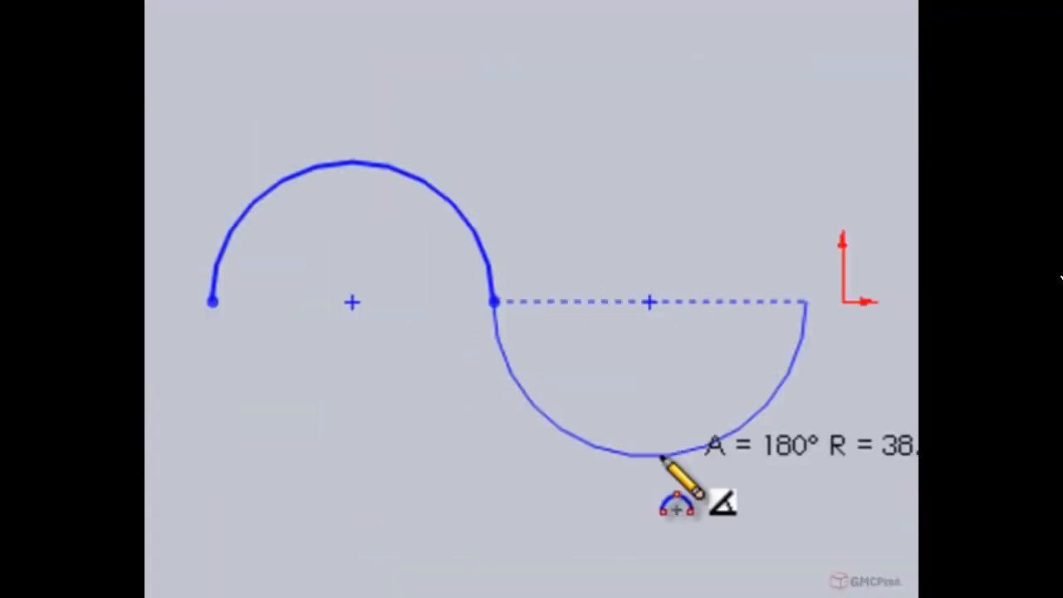
pyautogui.click(656, 456)
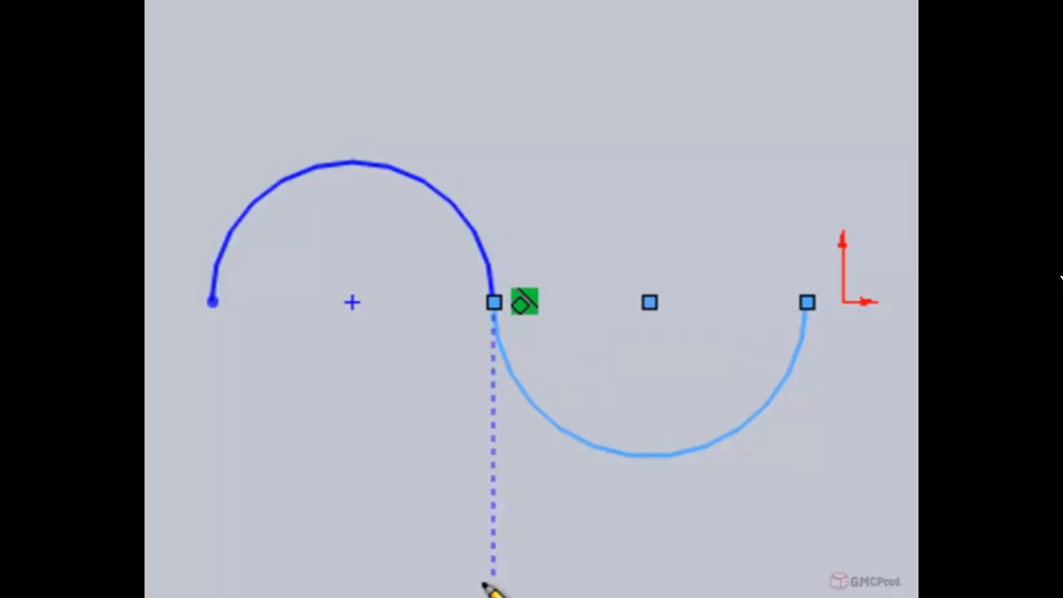
# - Add a third three-point arc of about 36 mm radius from the second arc's end to about (40, 52) mm, and leave the tool
pyautogui.click(807, 302)
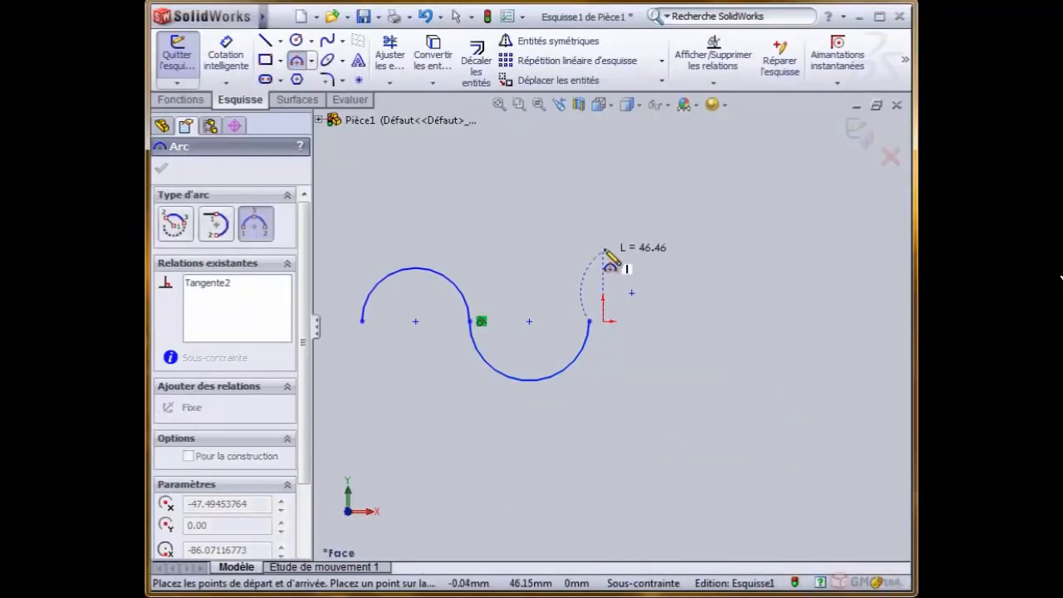
pyautogui.click(663, 240)
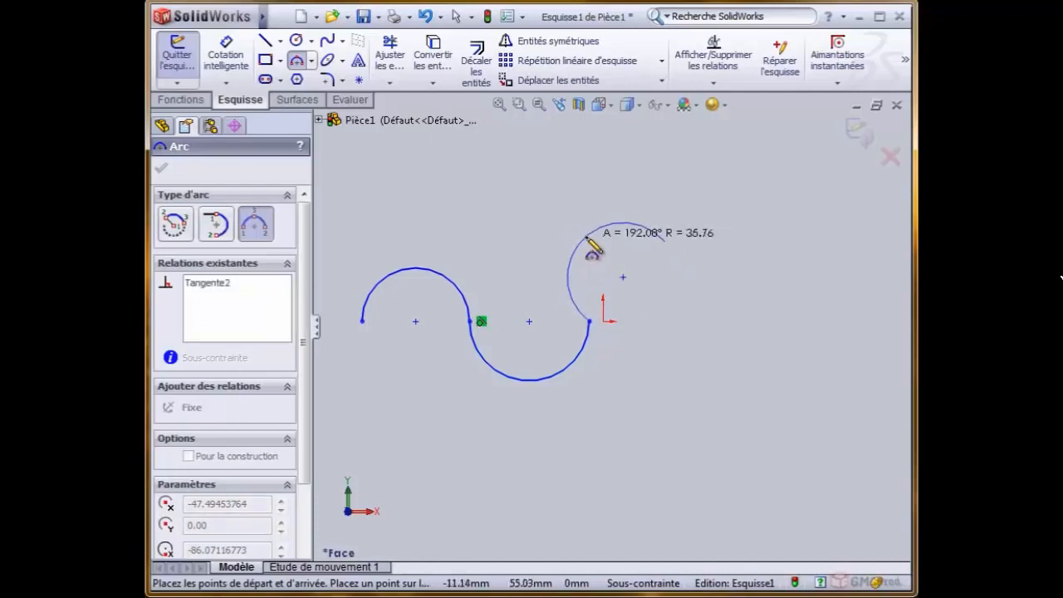
pyautogui.click(581, 238)
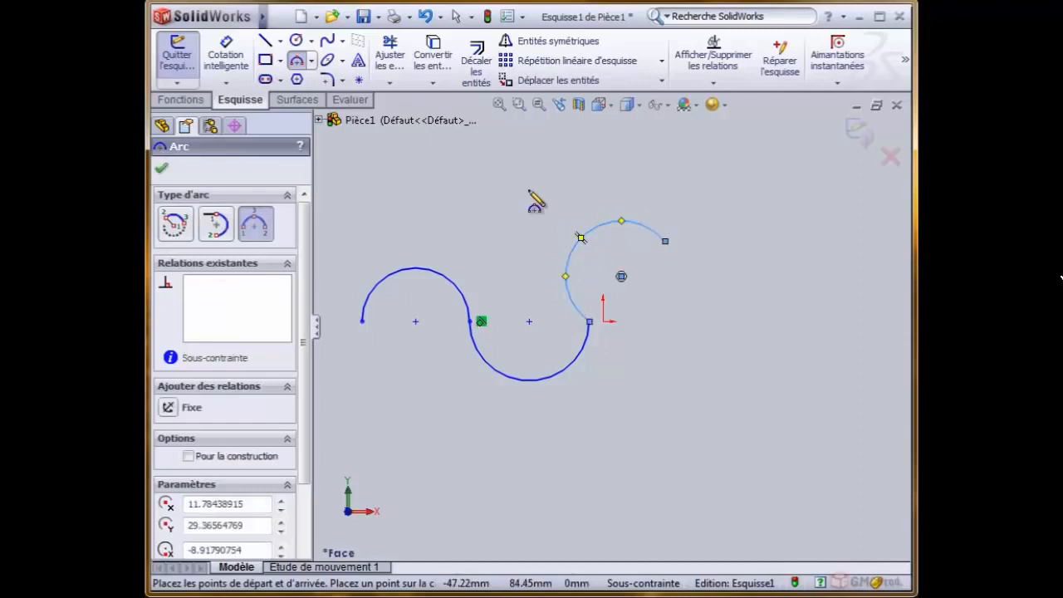
pyautogui.rightClick(456, 172)
pyautogui.click(467, 183)
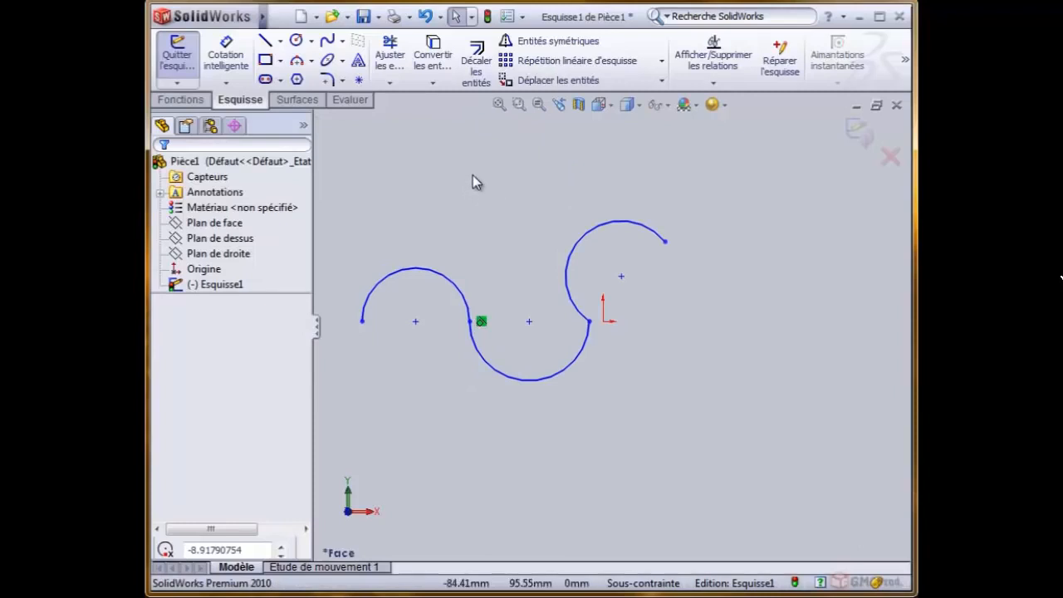
# - Add a tangent relation between the second and third arcs, and select the middle arc to view its relations
pyautogui.click(573, 226)
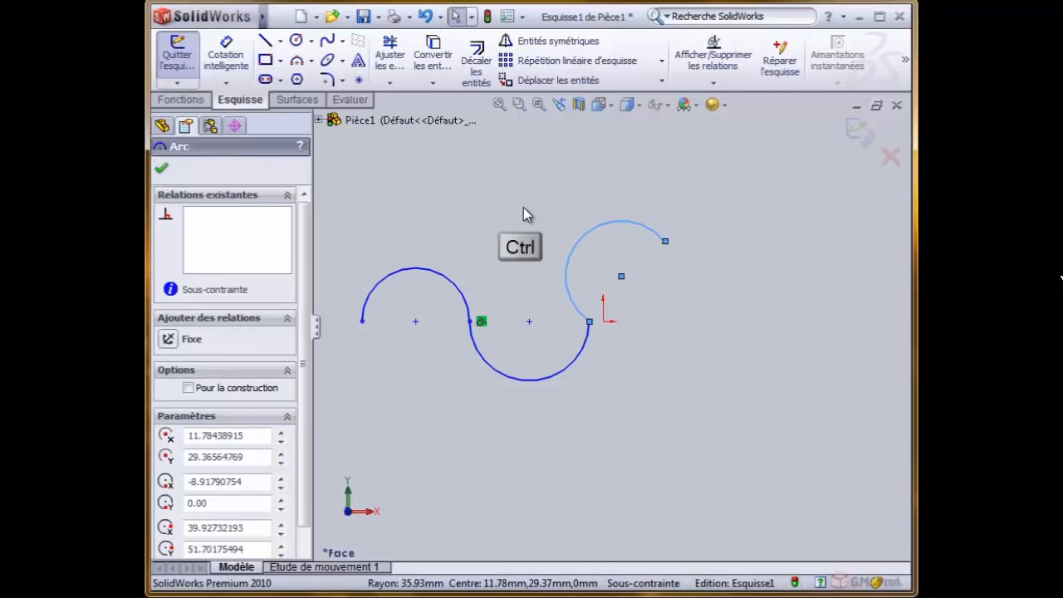
pyautogui.keyDown('ctrl'); pyautogui.click(575, 367); pyautogui.keyUp('ctrl')
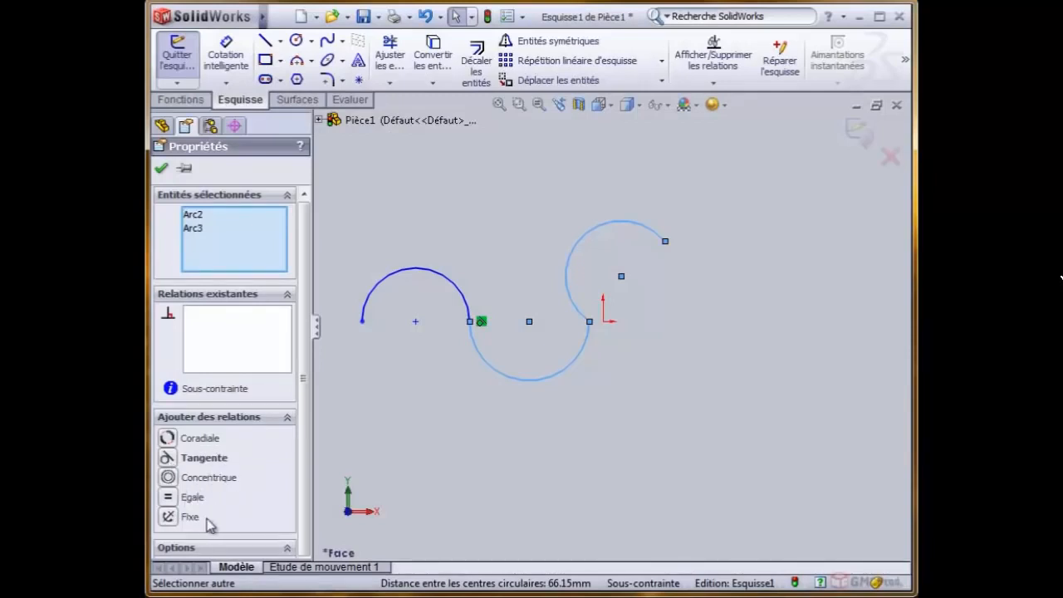
pyautogui.click(169, 458)
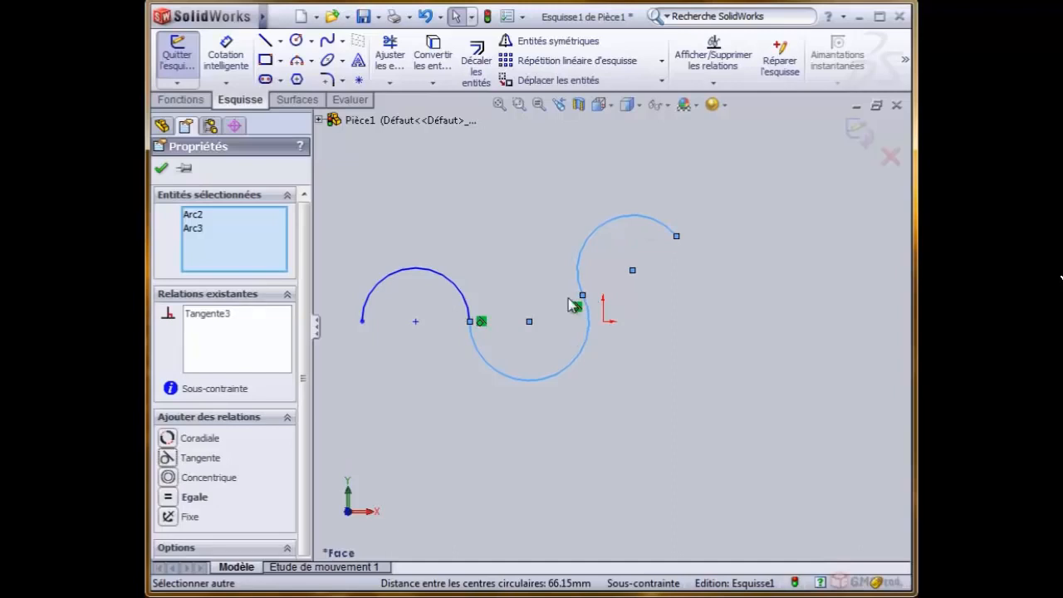
pyautogui.click(518, 240)
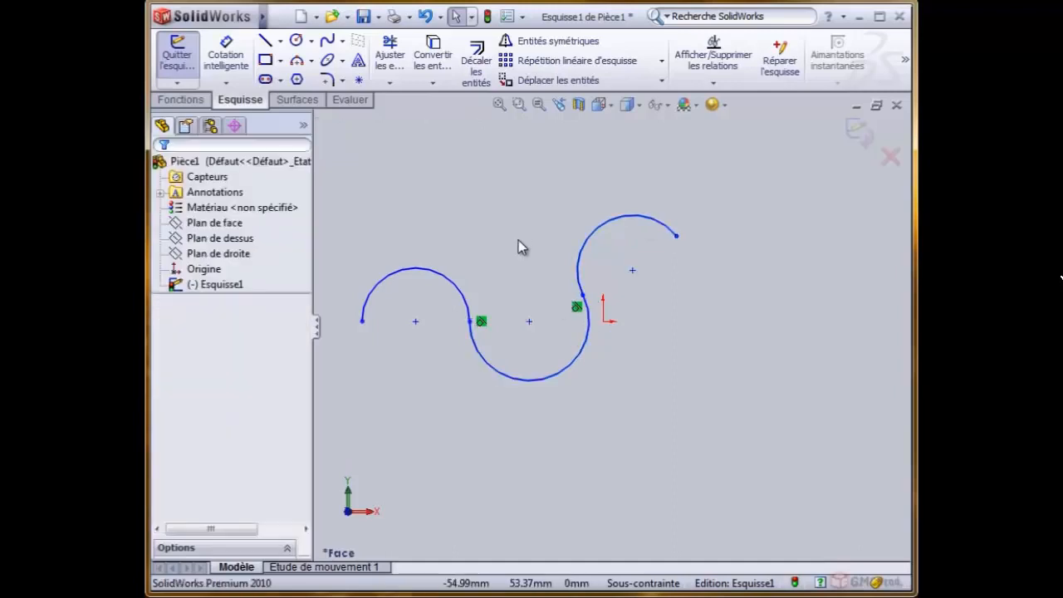
pyautogui.click(538, 379)
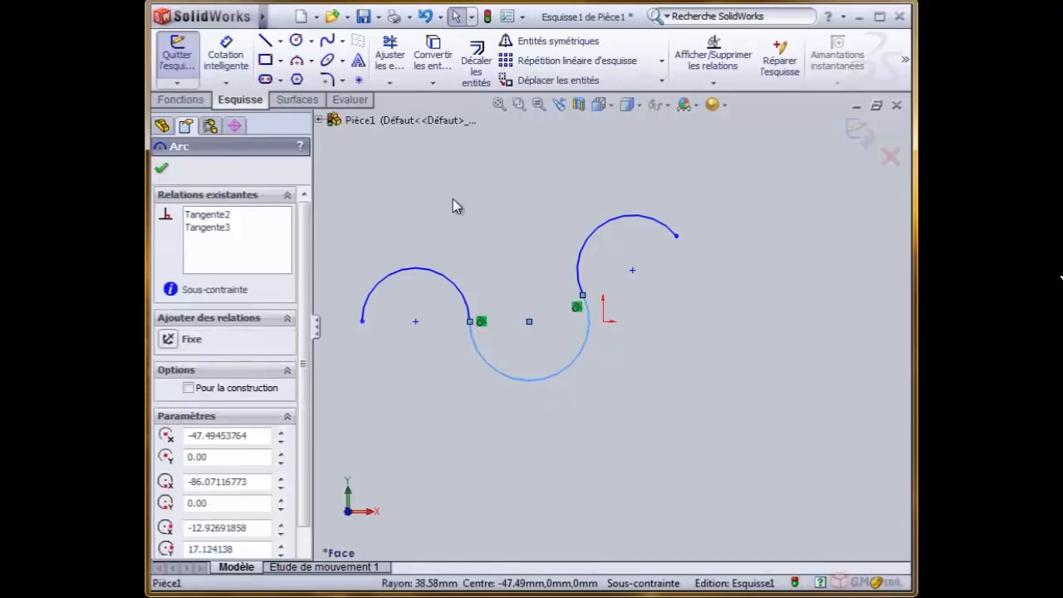
# - Draw a line about 237 mm long from below the arcs, tangent to the third arc and extending above it, and end the chain
pyautogui.click(267, 43)
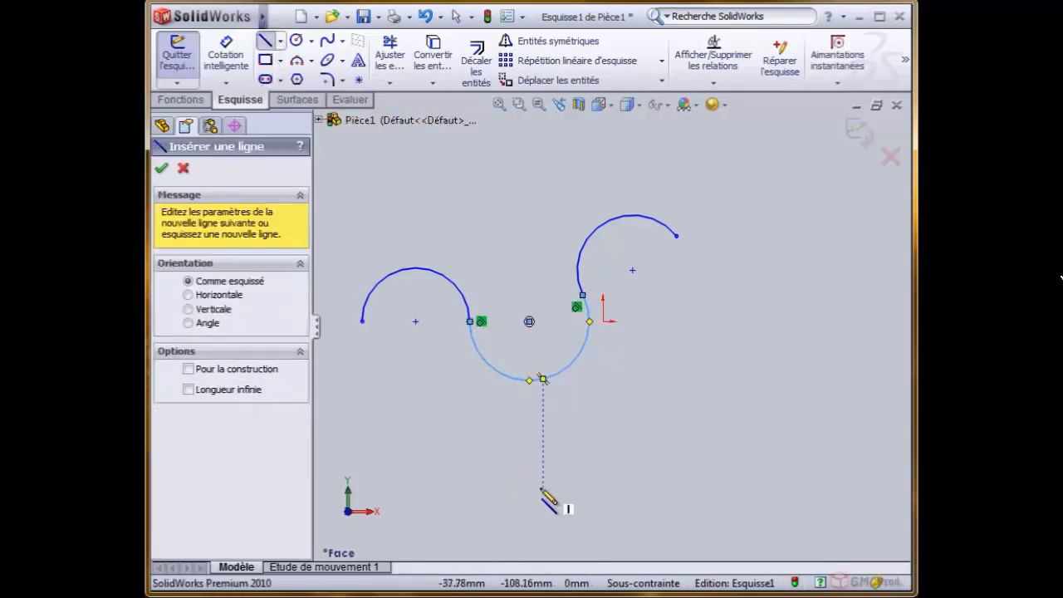
pyautogui.click(487, 481)
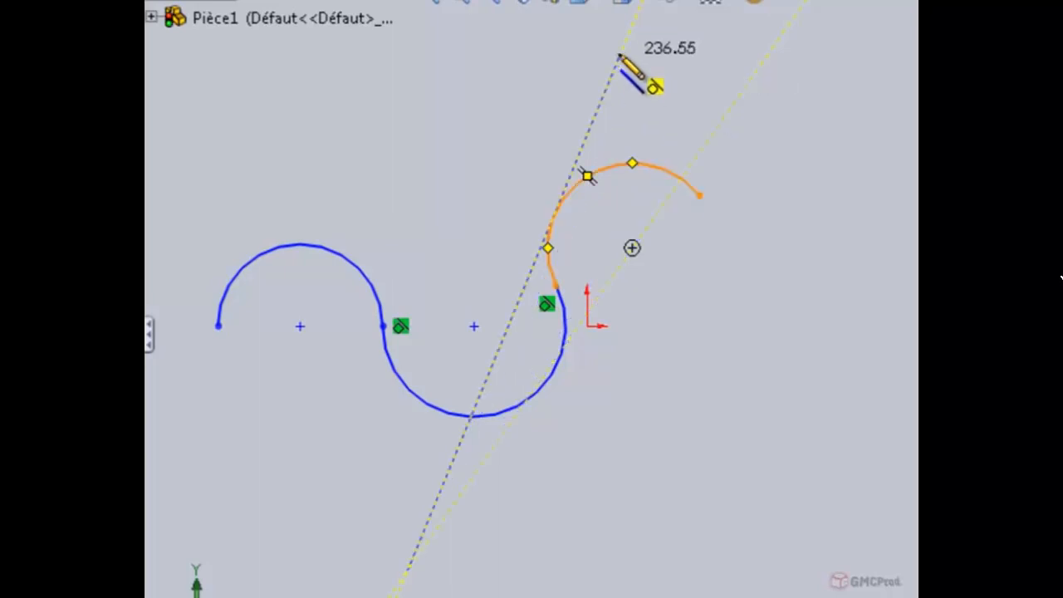
pyautogui.click(616, 61)
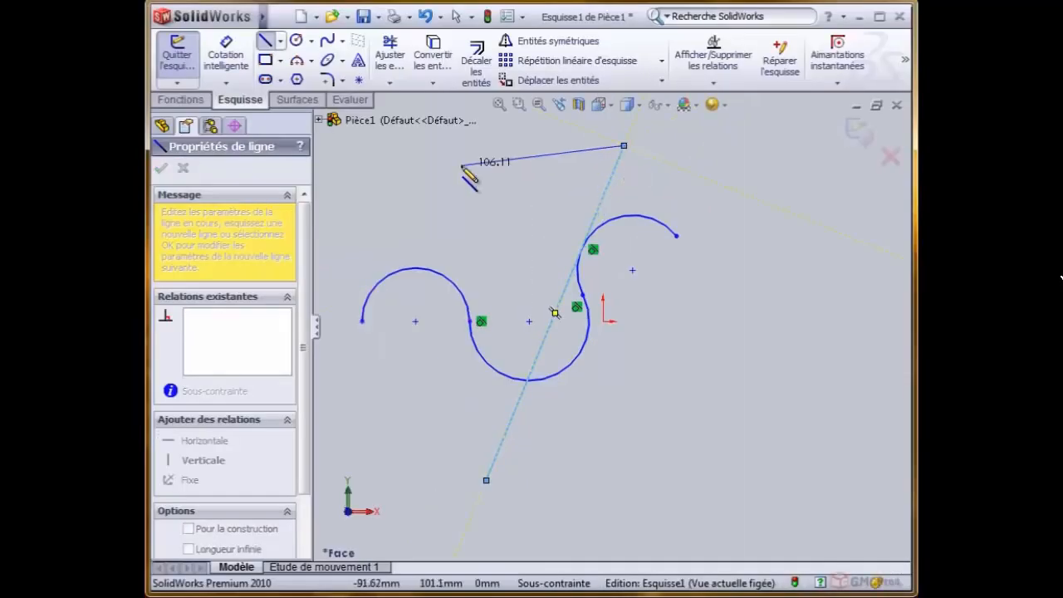
pyautogui.rightClick(378, 104)
pyautogui.click(552, 206)
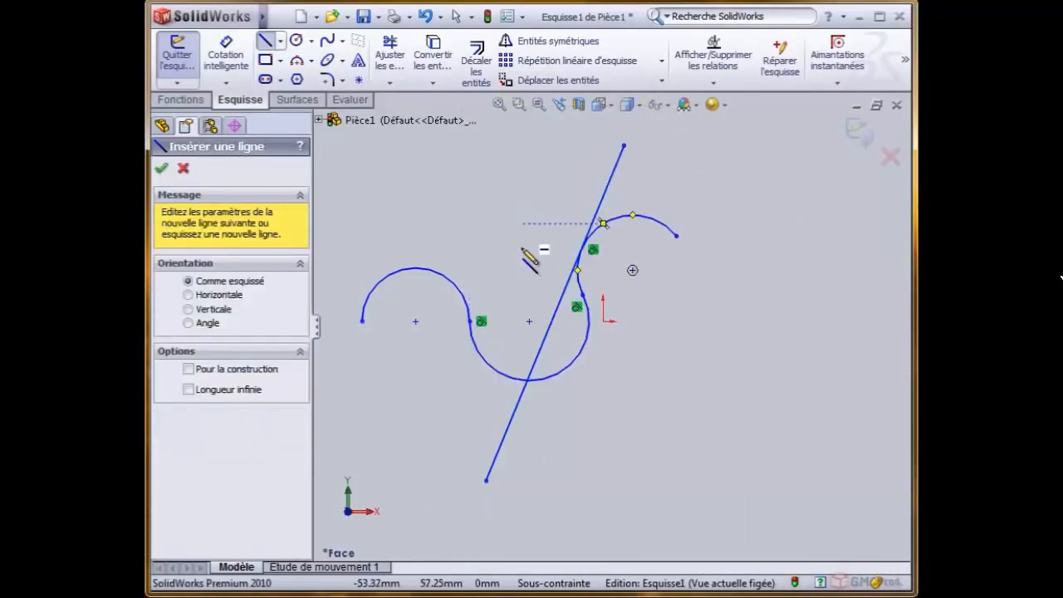
pyautogui.click(586, 350)
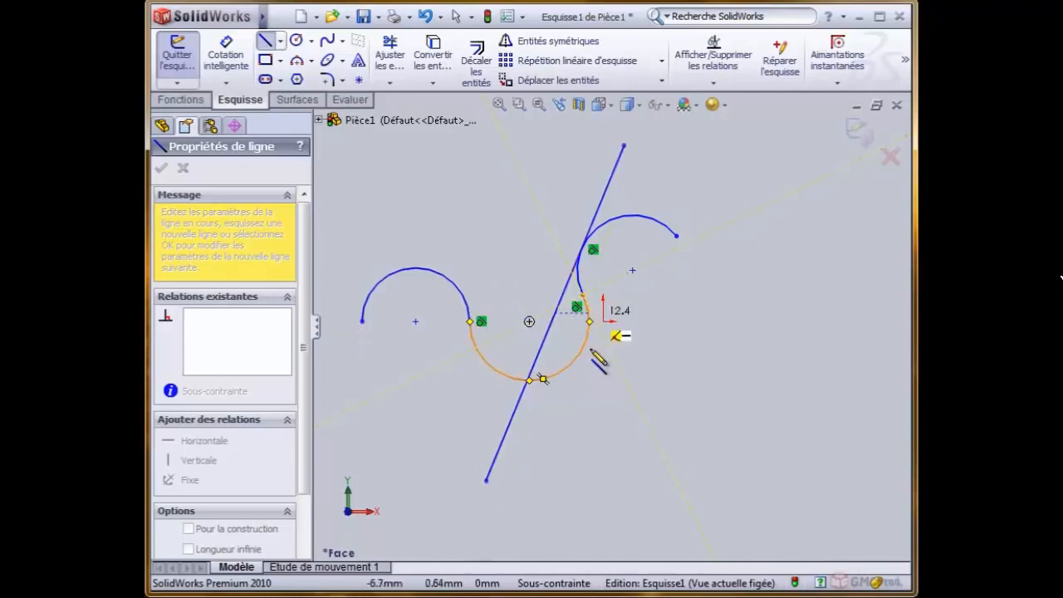
pyautogui.rightClick(723, 296)
pyautogui.click(754, 329)
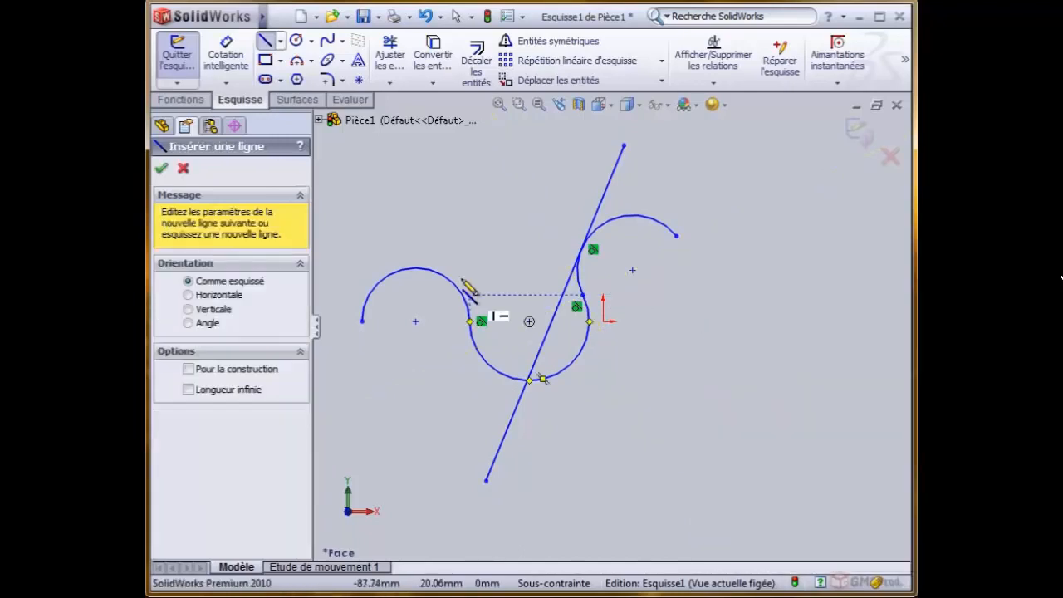
# - Draw a line about 111 mm long starting on the first arc and tangent to it, rising to about (-50, 94) mm, and leave the tool
pyautogui.click(397, 264)
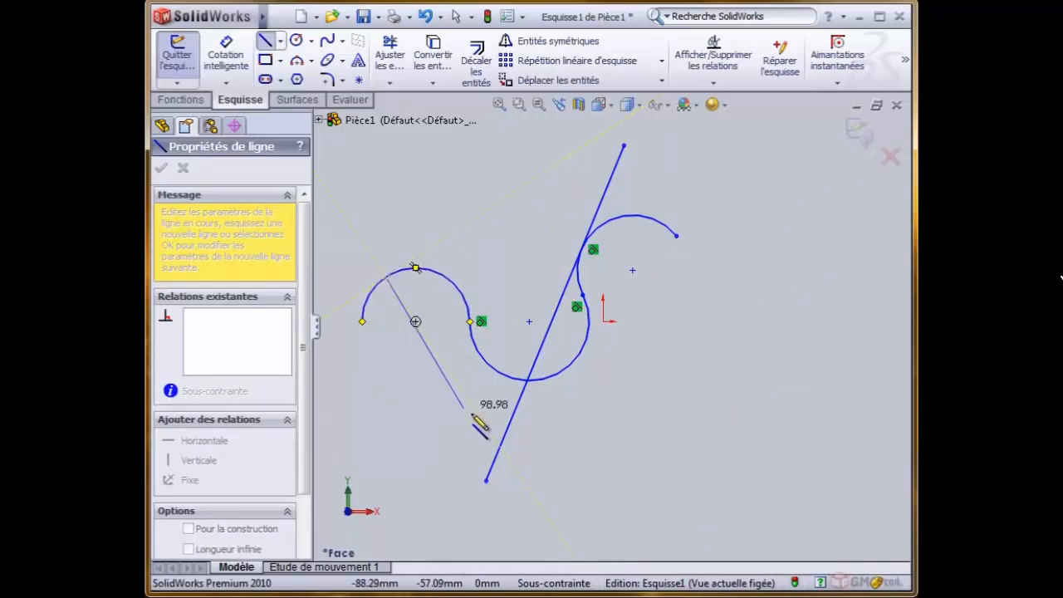
pyautogui.click(530, 181)
pyautogui.rightClick(409, 164)
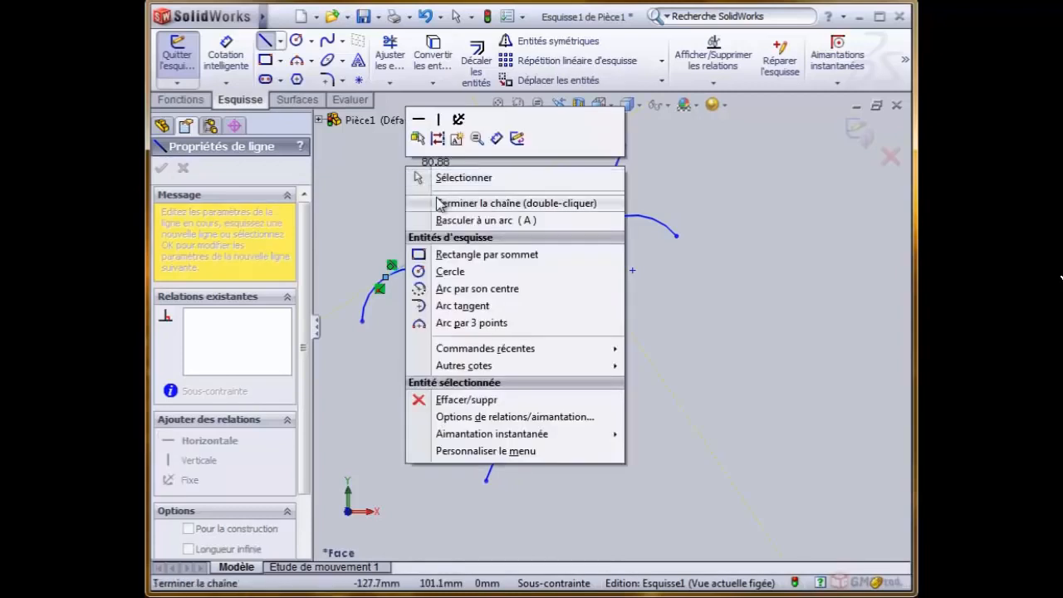
pyautogui.click(440, 203)
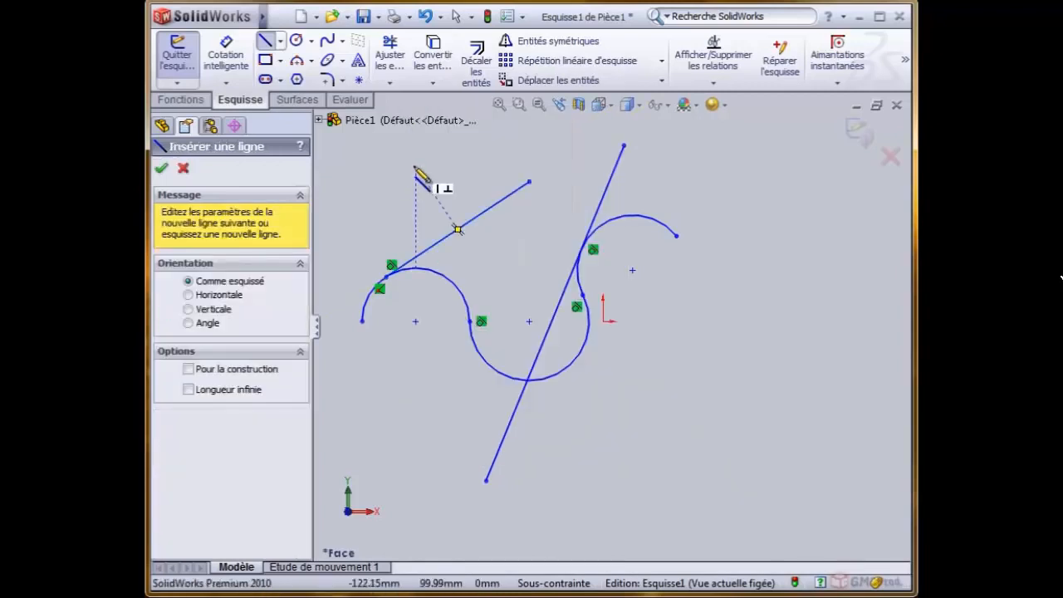
pyautogui.rightClick(415, 157)
pyautogui.click(450, 170)
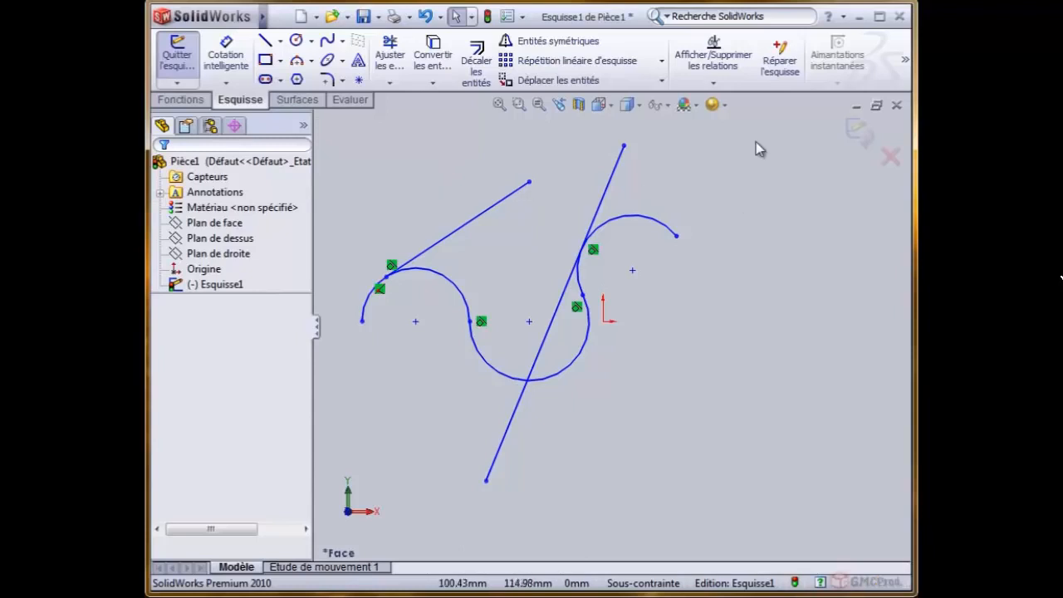
# - Display all relations in the sketch, highlight each remaining tangent relation and the coincident one in turn, and close the list
pyautogui.click(713, 84)
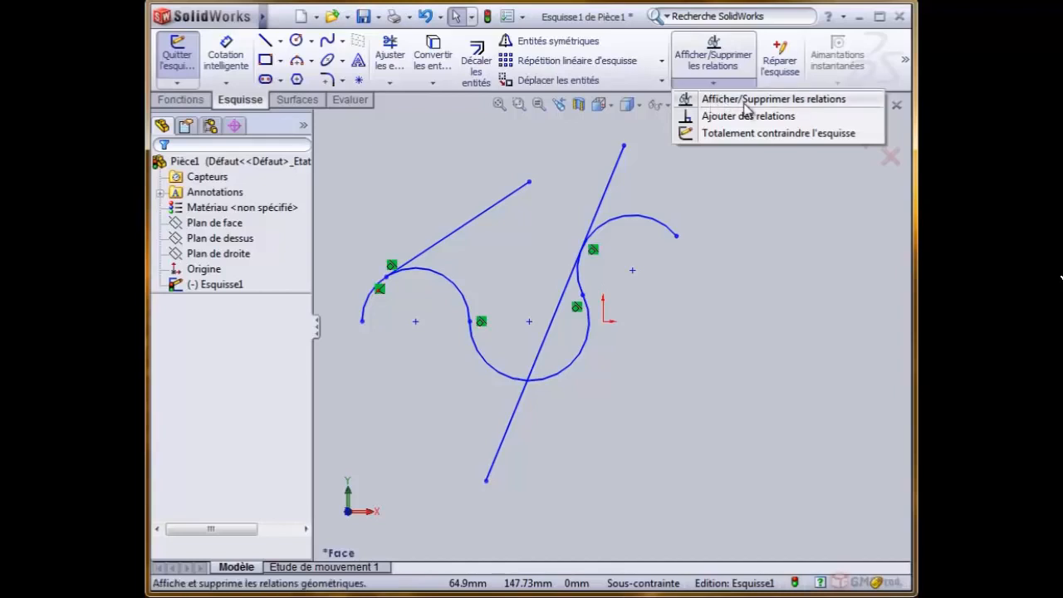
pyautogui.click(745, 104)
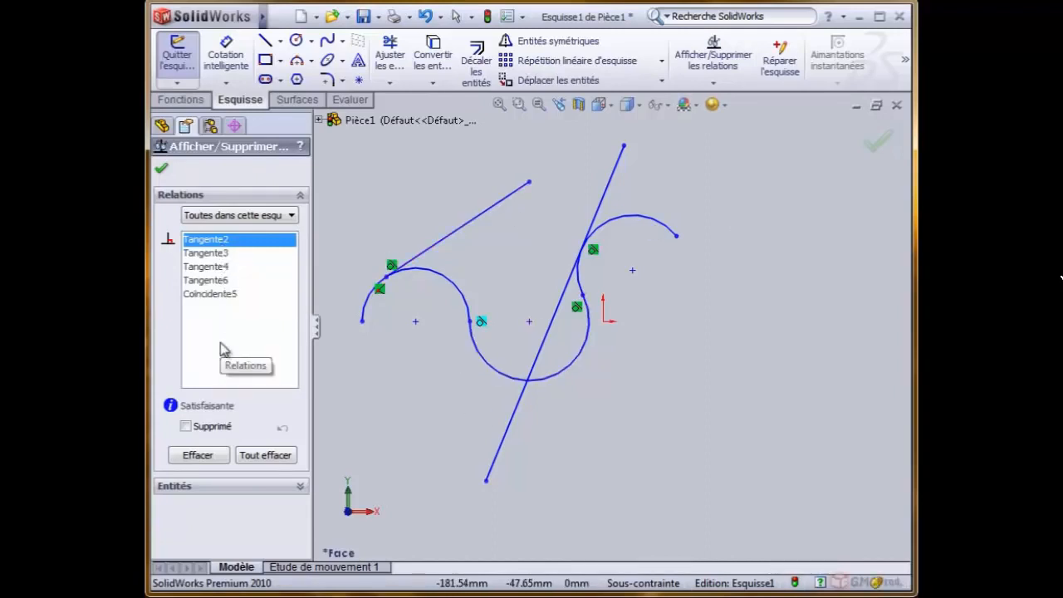
pyautogui.click(215, 253)
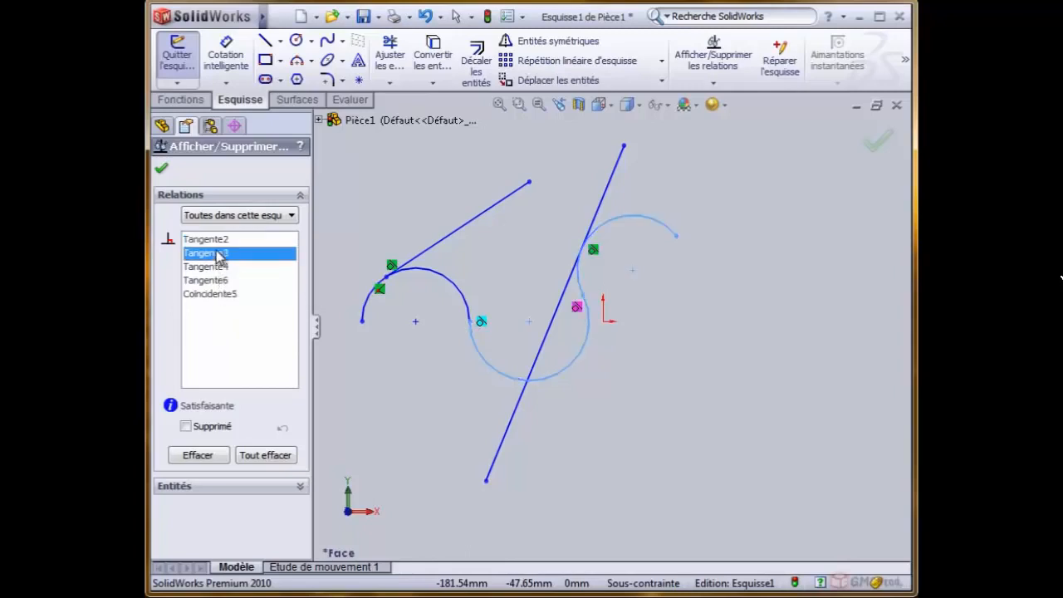
pyautogui.click(213, 266)
pyautogui.click(216, 280)
pyautogui.click(217, 294)
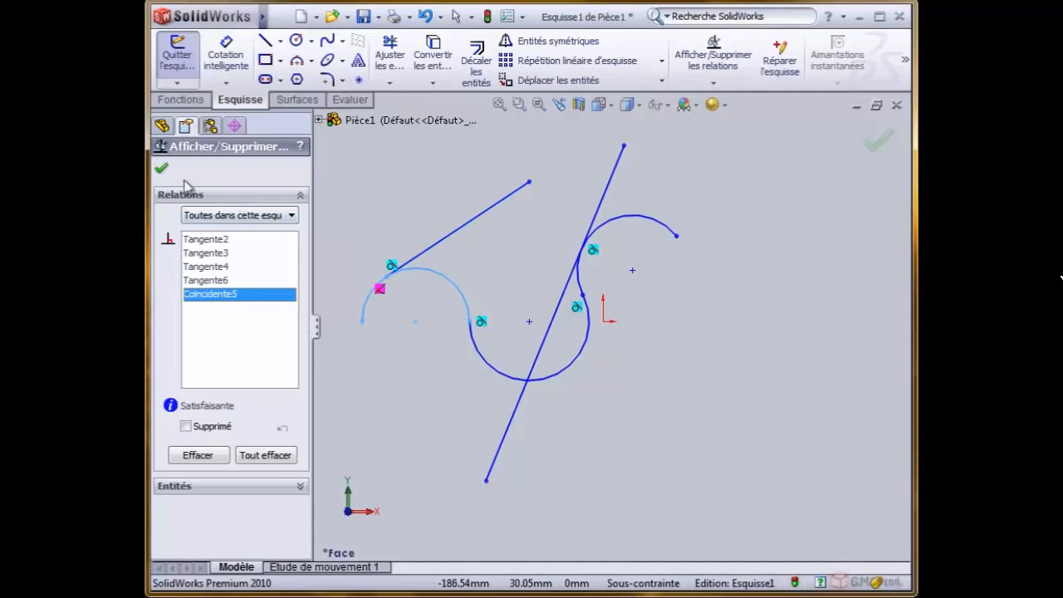
pyautogui.click(161, 168)
# - Select the two tangent lines for a new relation, review the relation types available for them, and clear the selection
pyautogui.click(714, 82)
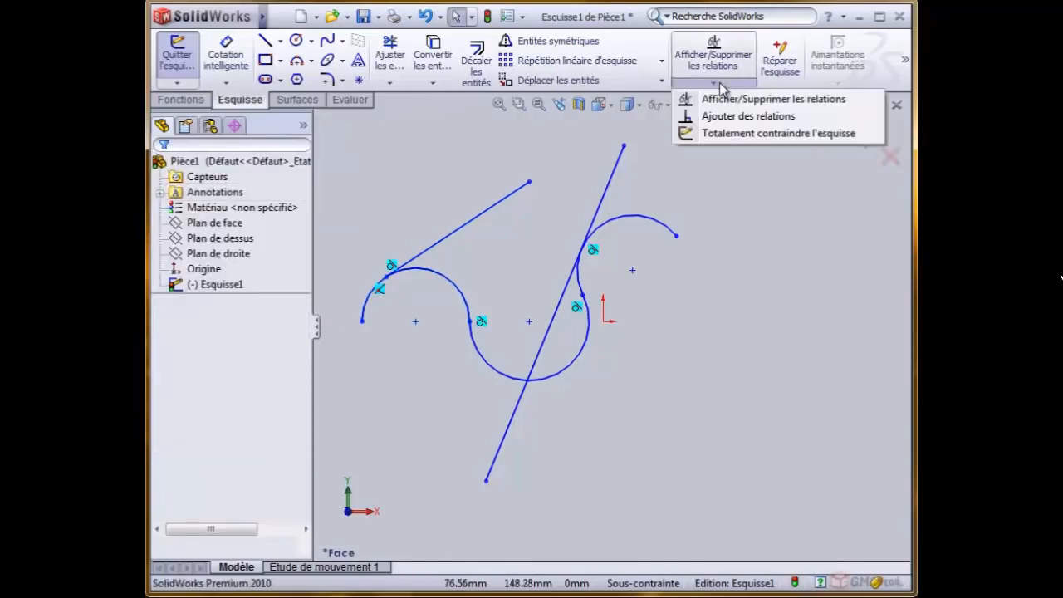
pyautogui.click(780, 117)
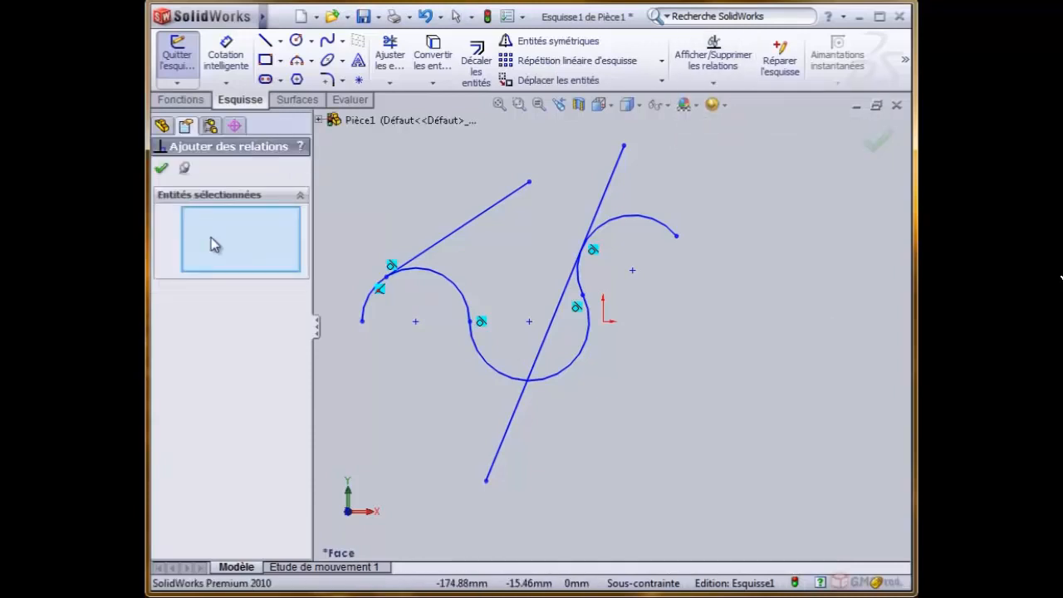
pyautogui.click(499, 201)
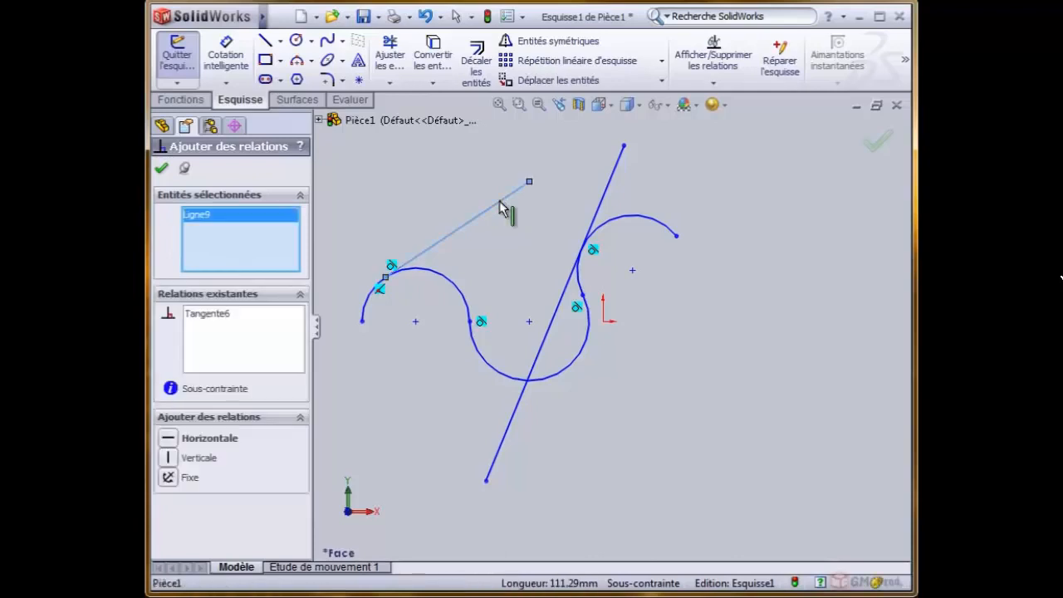
pyautogui.click(612, 188)
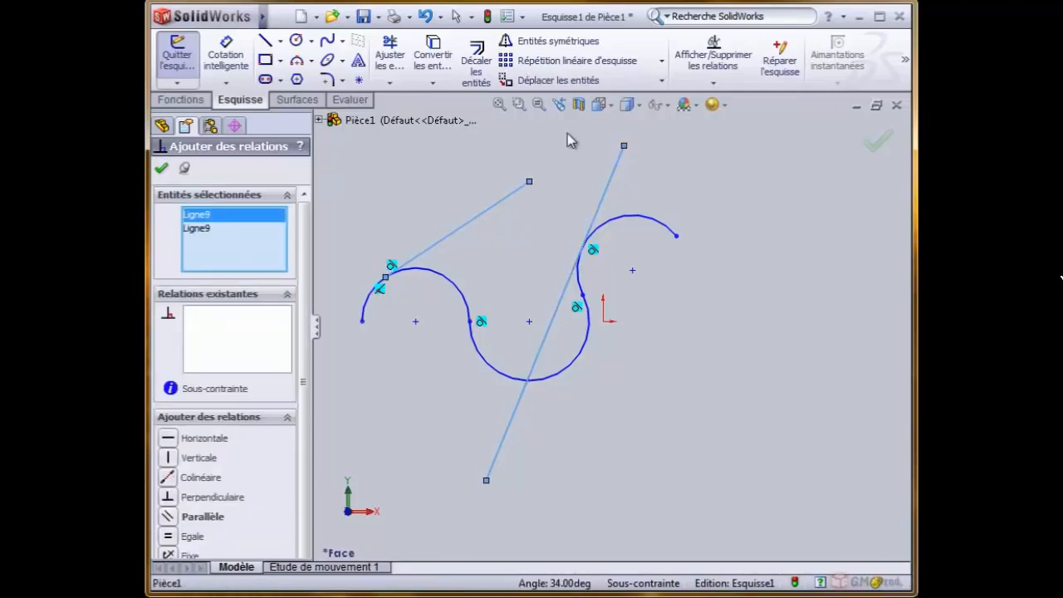
pyautogui.moveTo(306, 241); pyautogui.dragTo(305, 325)
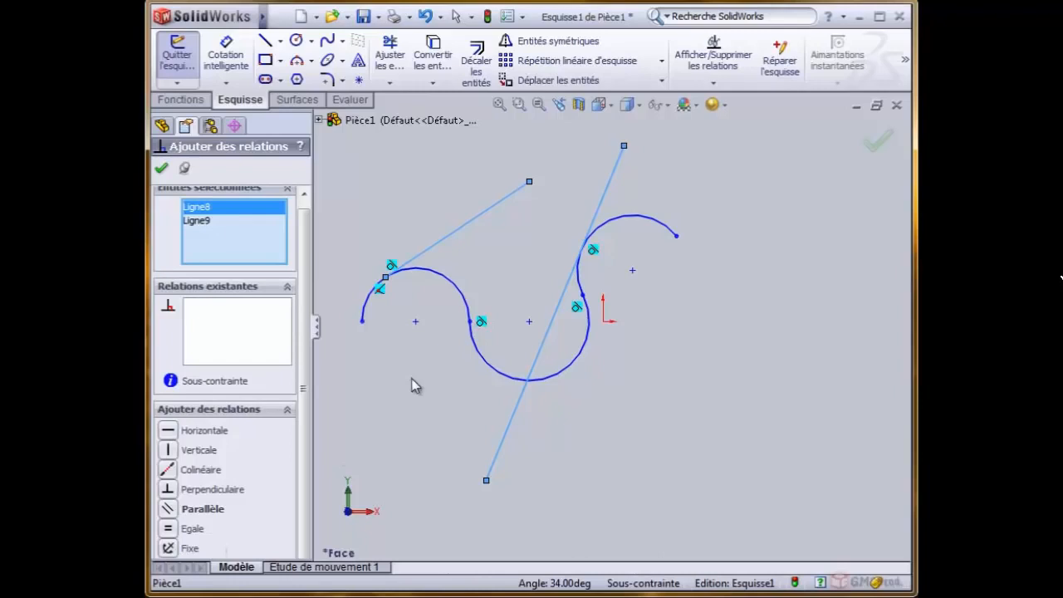
pyautogui.rightClick(196, 208)
pyautogui.click(266, 216)
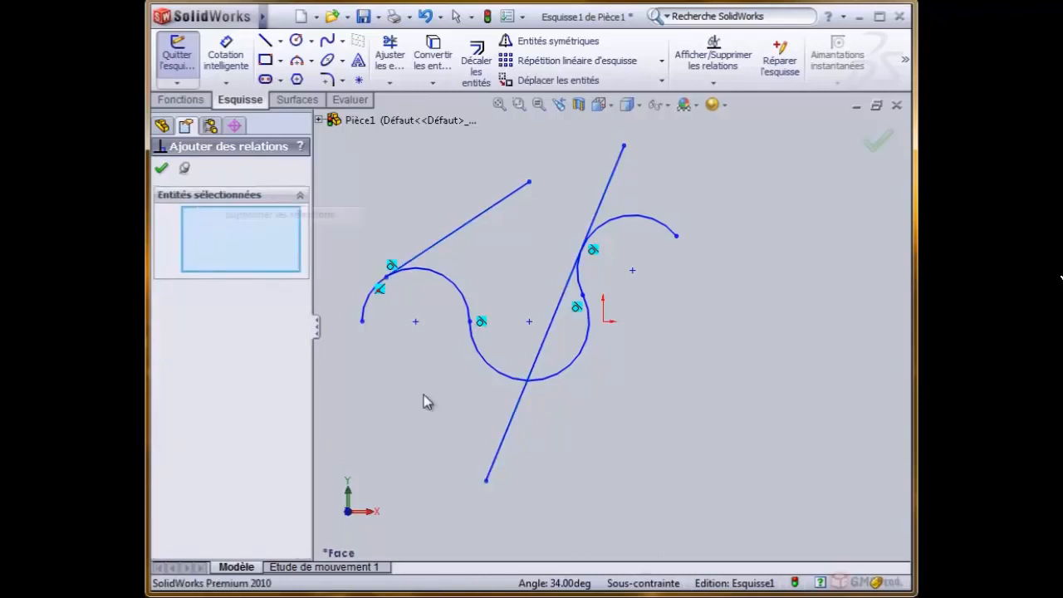
# - Add an equal relation between the three connected arcs and confirm it
pyautogui.click(459, 290)
pyautogui.keyDown('ctrl'); pyautogui.click(493, 370); pyautogui.keyUp('ctrl')
pyautogui.keyDown('ctrl'); pyautogui.click(625, 224); pyautogui.keyUp('ctrl')
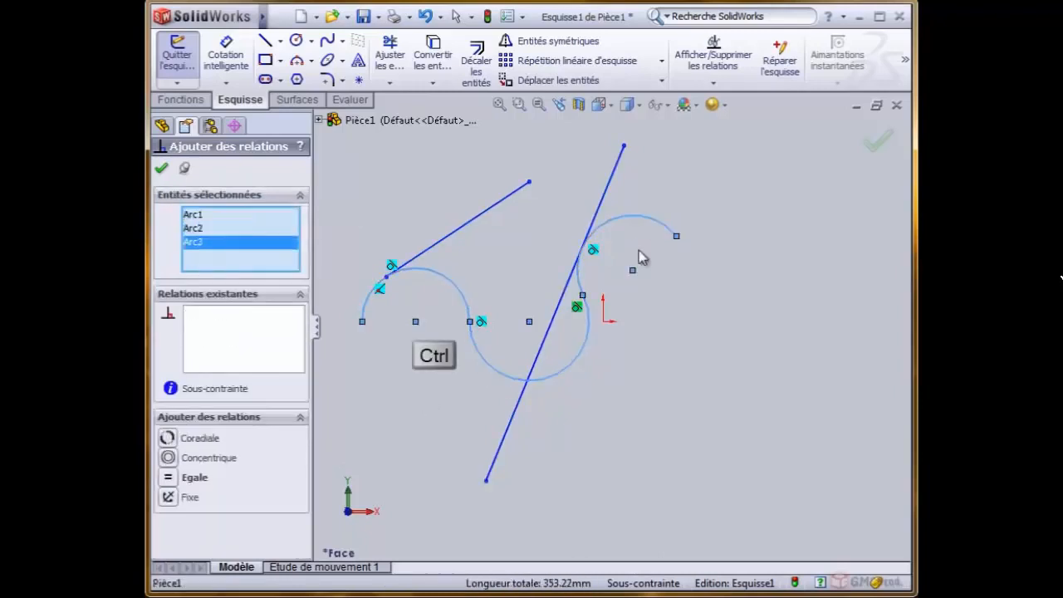
pyautogui.click(169, 475)
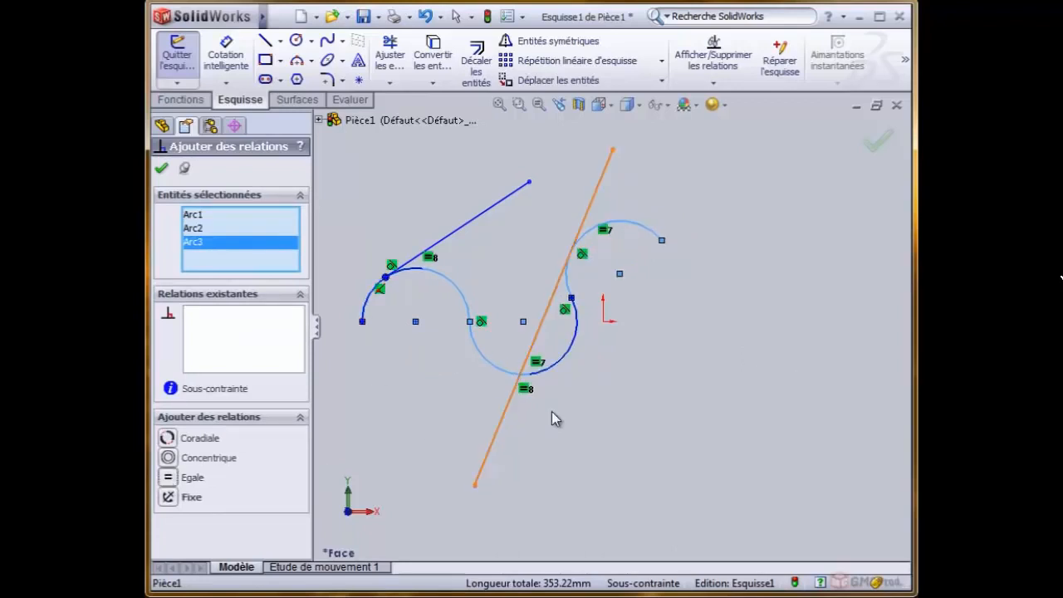
pyautogui.click(161, 167)
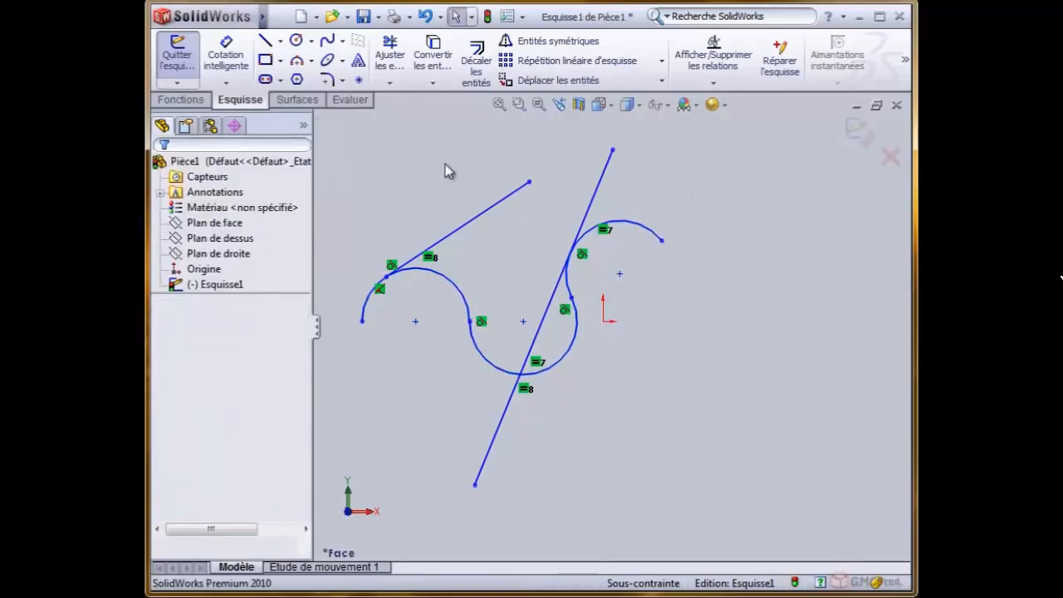
pyautogui.click(715, 85)
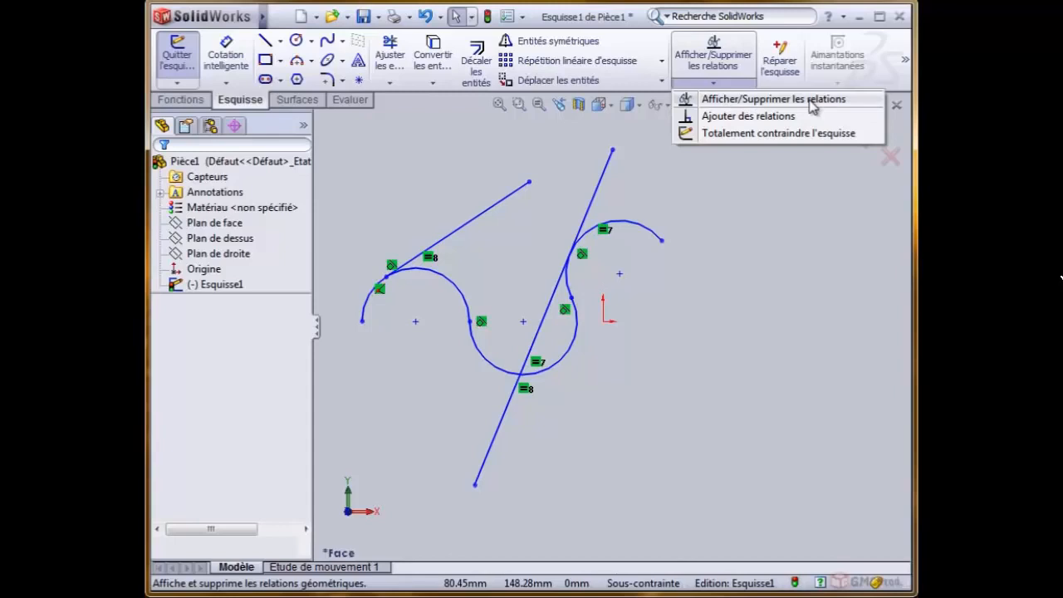
pyautogui.click(792, 283)
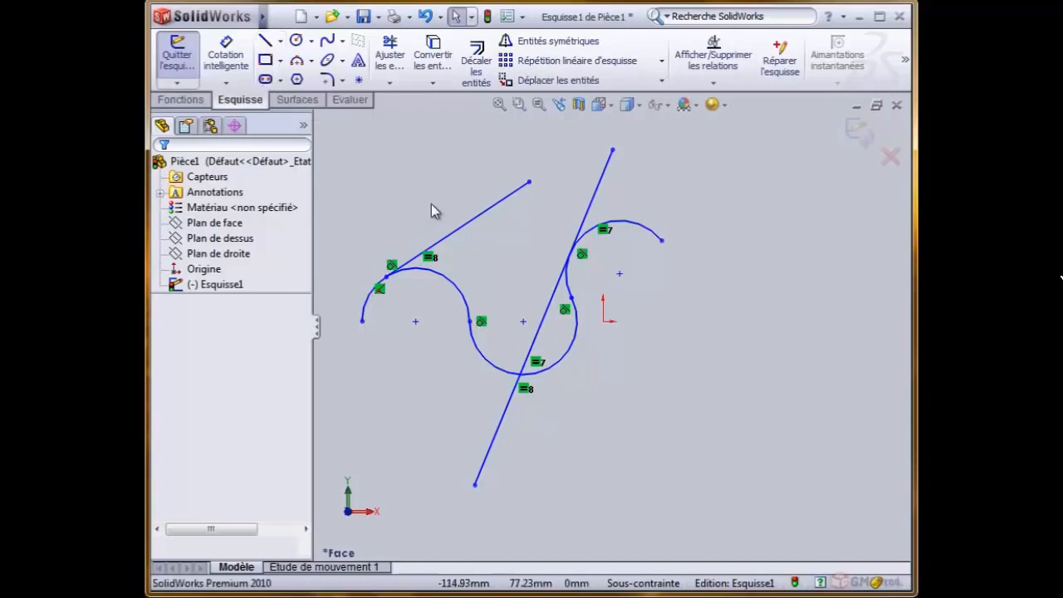
pyautogui.click(502, 208)
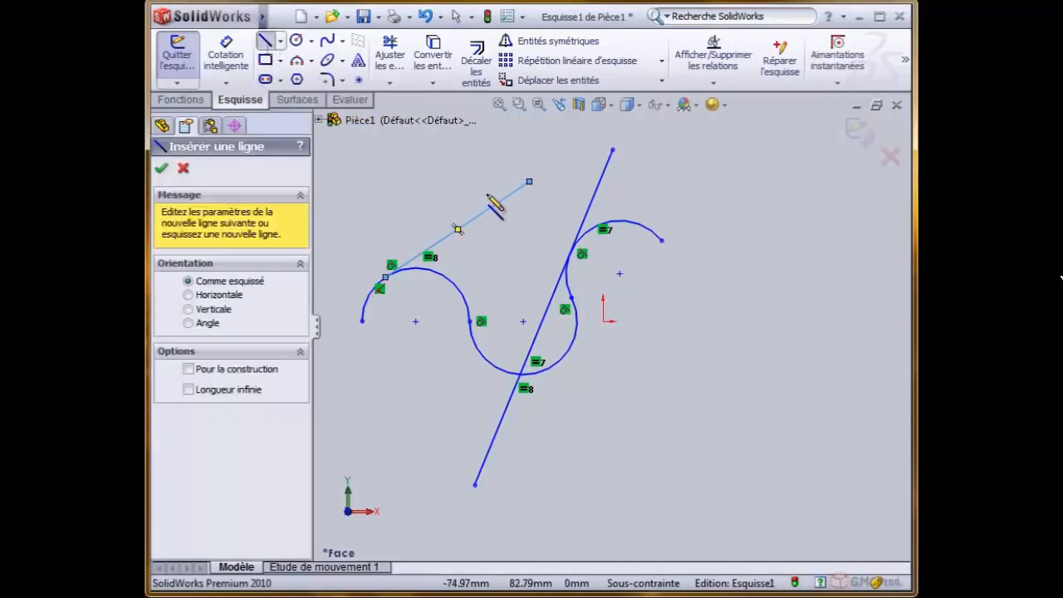
pyautogui.click(361, 181)
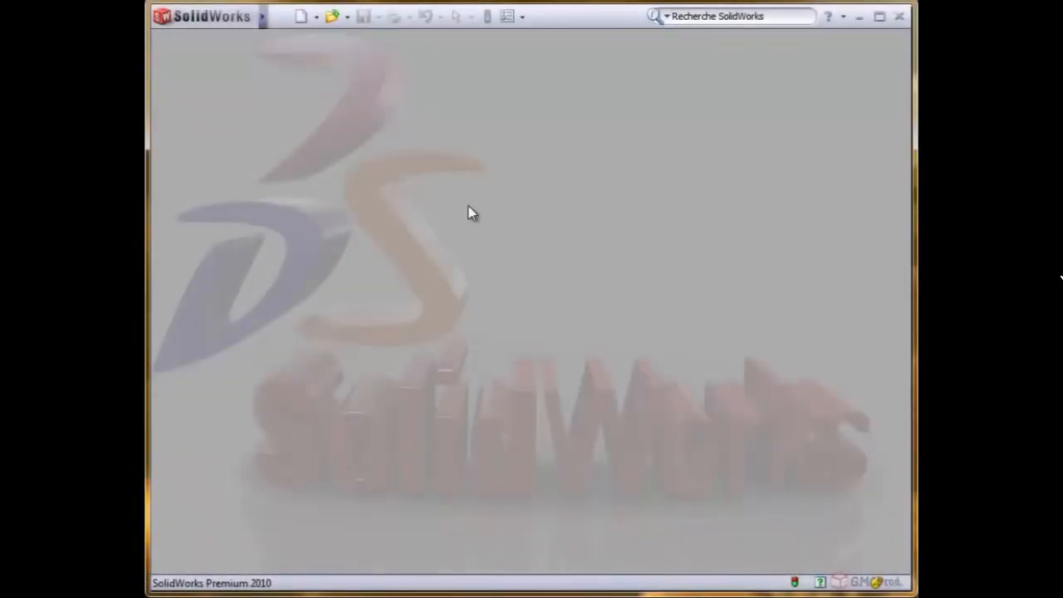
# - Create a new part document and start a sketch on the front plane (Plan de face)
pyautogui.click(304, 20)
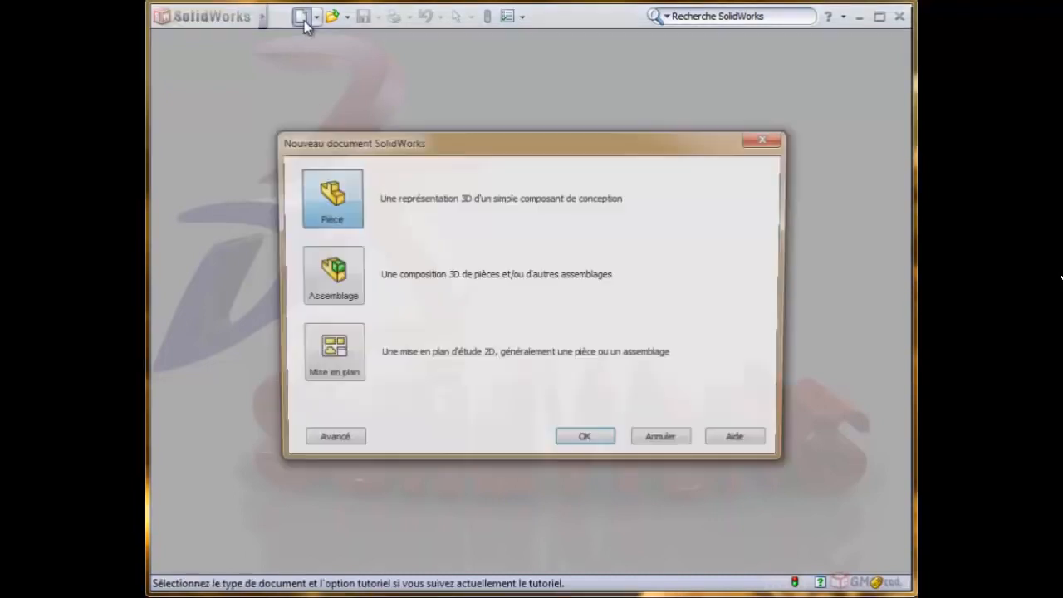
pyautogui.click(586, 442)
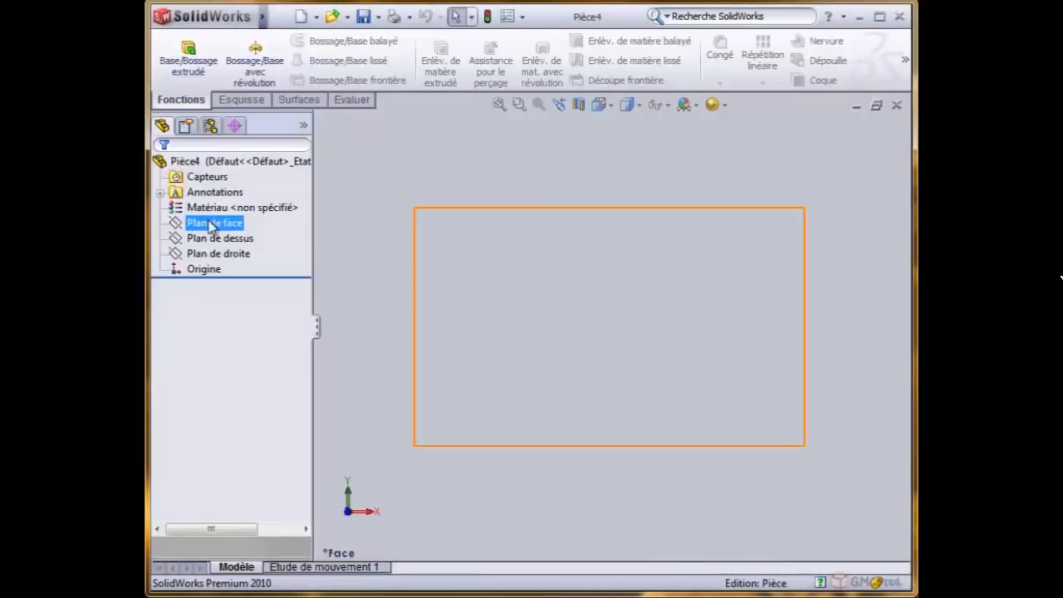
pyautogui.click(212, 224)
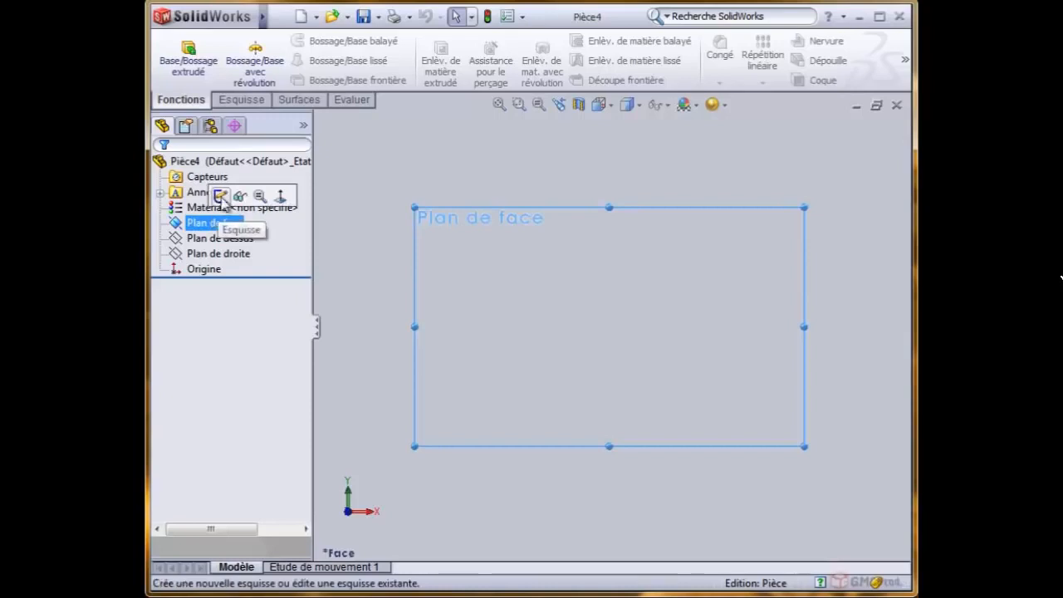
pyautogui.click(221, 198)
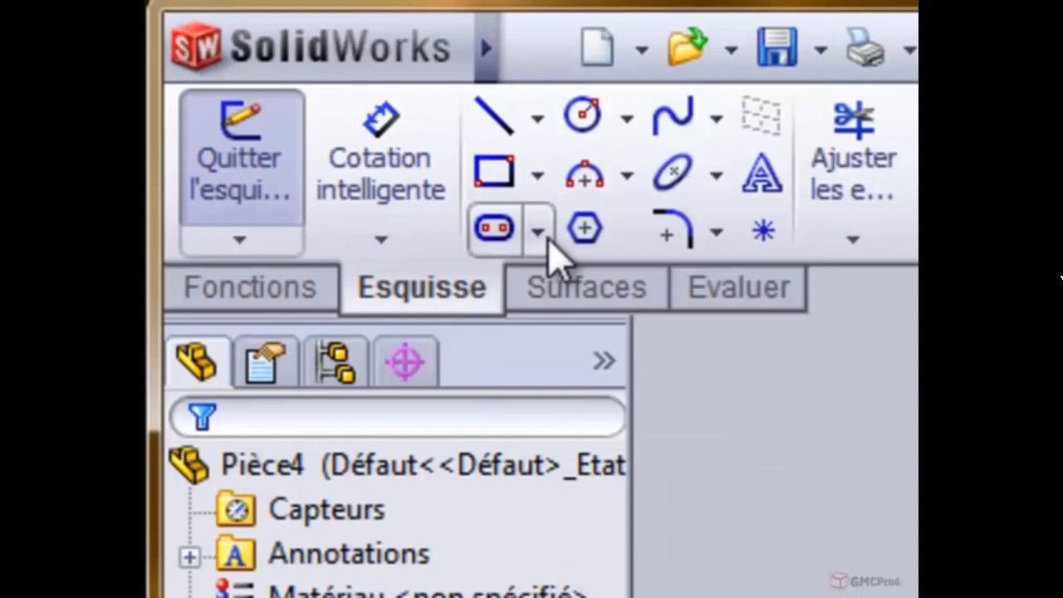
# - Draw a dimensioned horizontal straight slot centred on the origin, about 127 mm between arc centres and about 41 mm wide
pyautogui.click(282, 80)
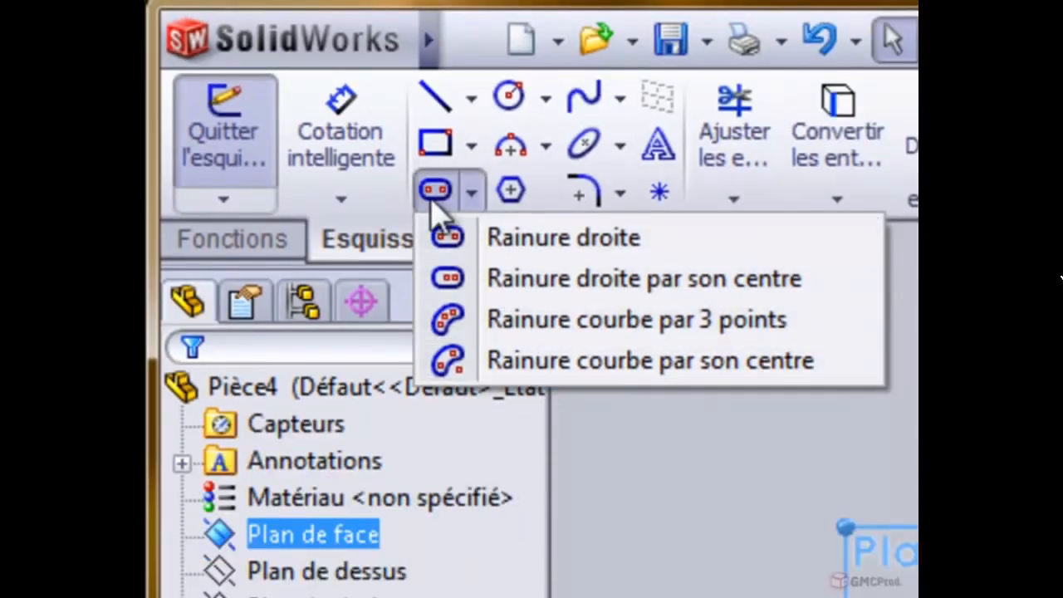
pyautogui.click(435, 195)
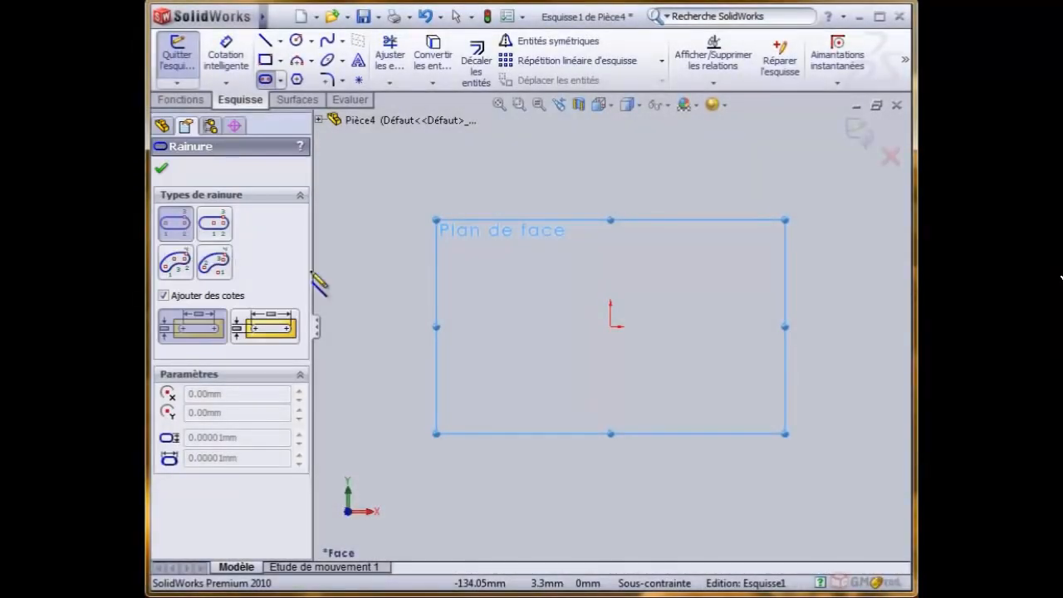
pyautogui.click(487, 327)
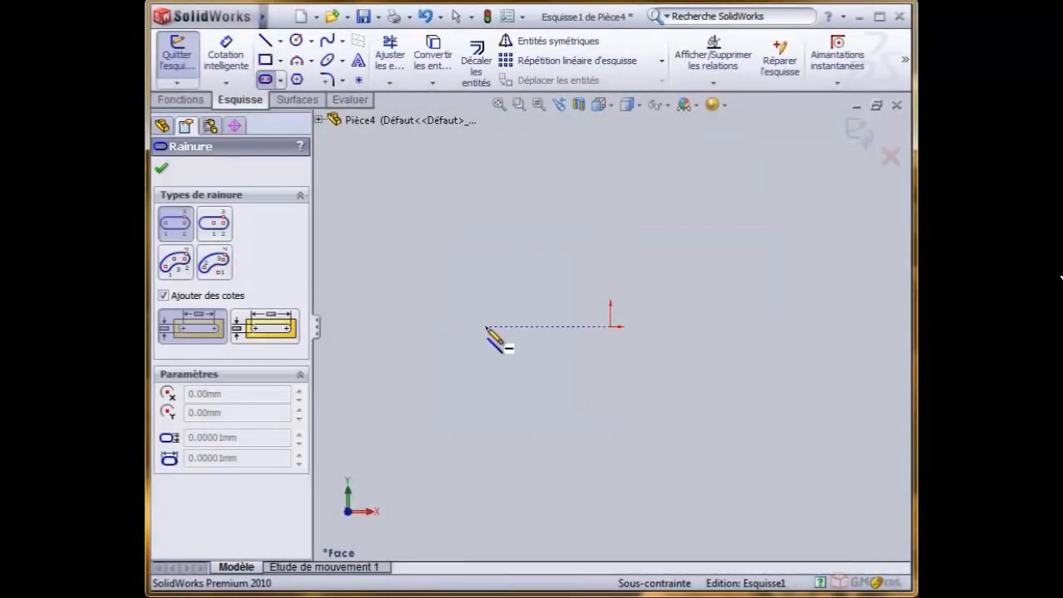
pyautogui.click(735, 326)
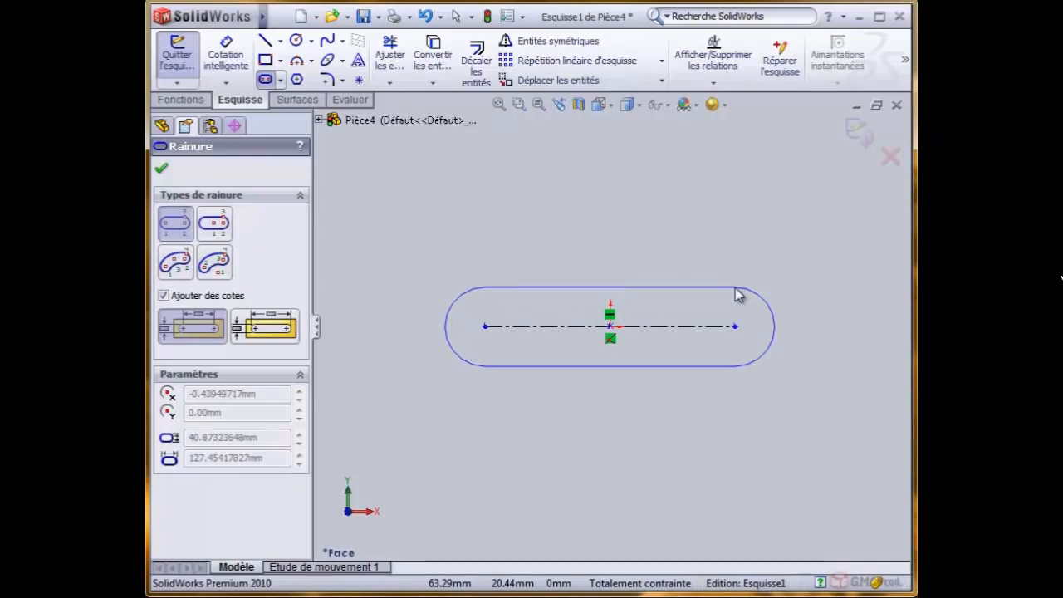
pyautogui.click(737, 294)
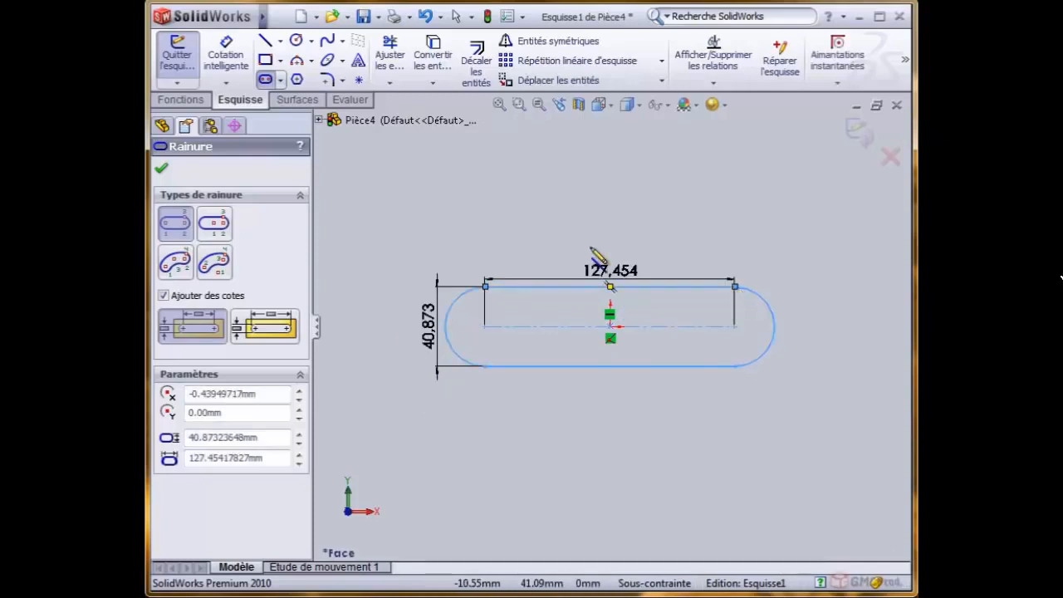
# - Draw a horizontal centrepoint straight slot above the first one, about 136 mm between arc centres and about 31 mm wide
pyautogui.scroll(2, 646, 225)
pyautogui.scroll(-2, 645, 227)
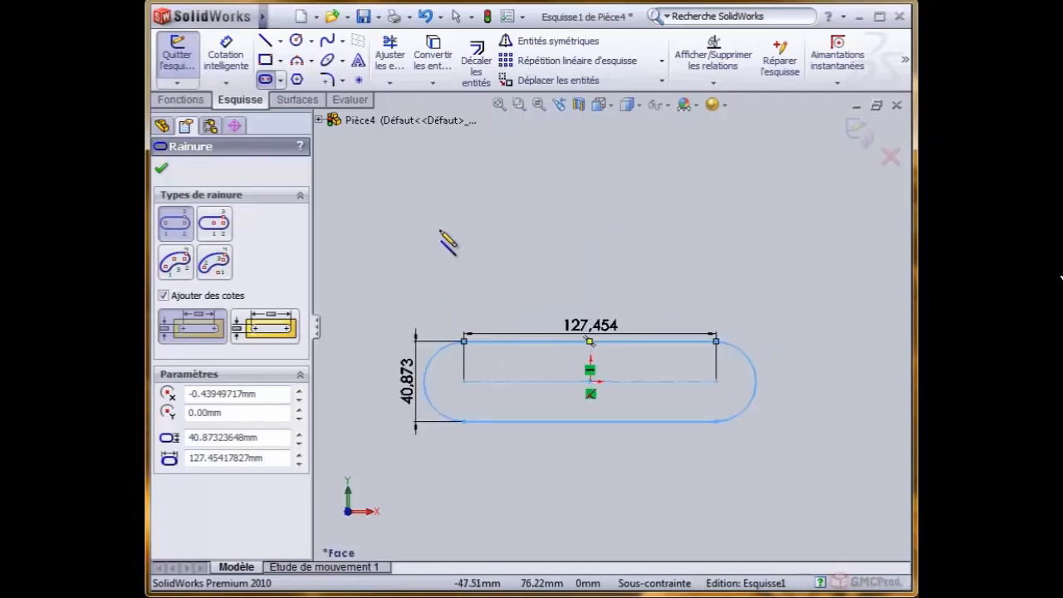
pyautogui.click(207, 228)
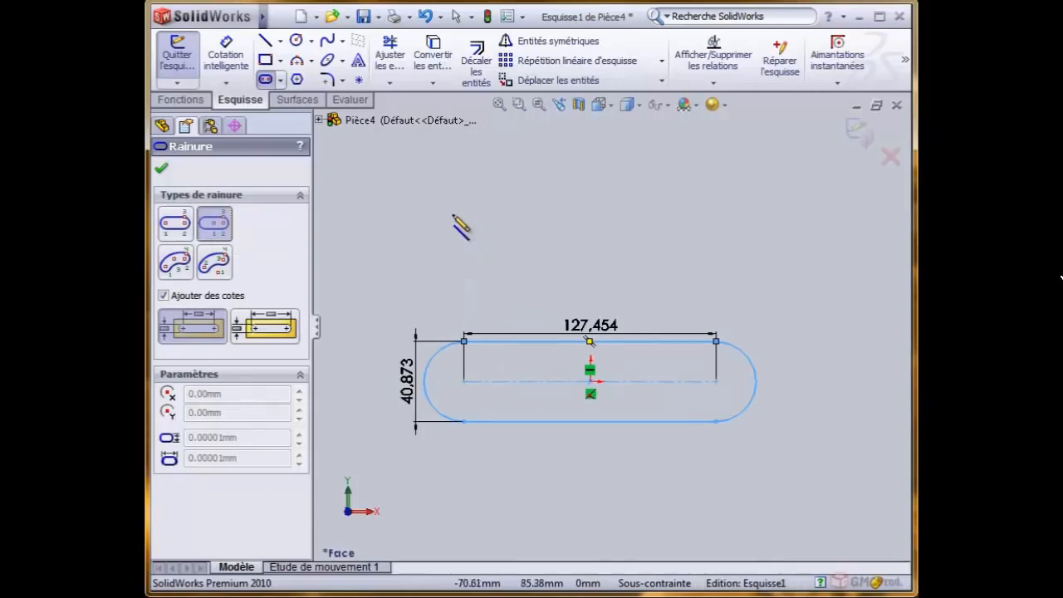
pyautogui.click(505, 200)
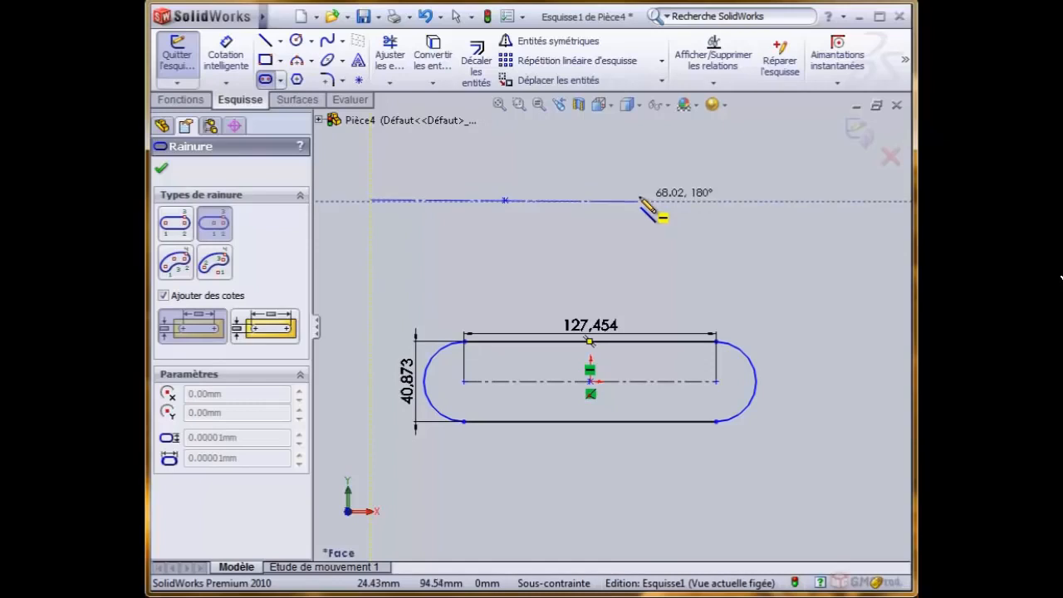
pyautogui.click(640, 200)
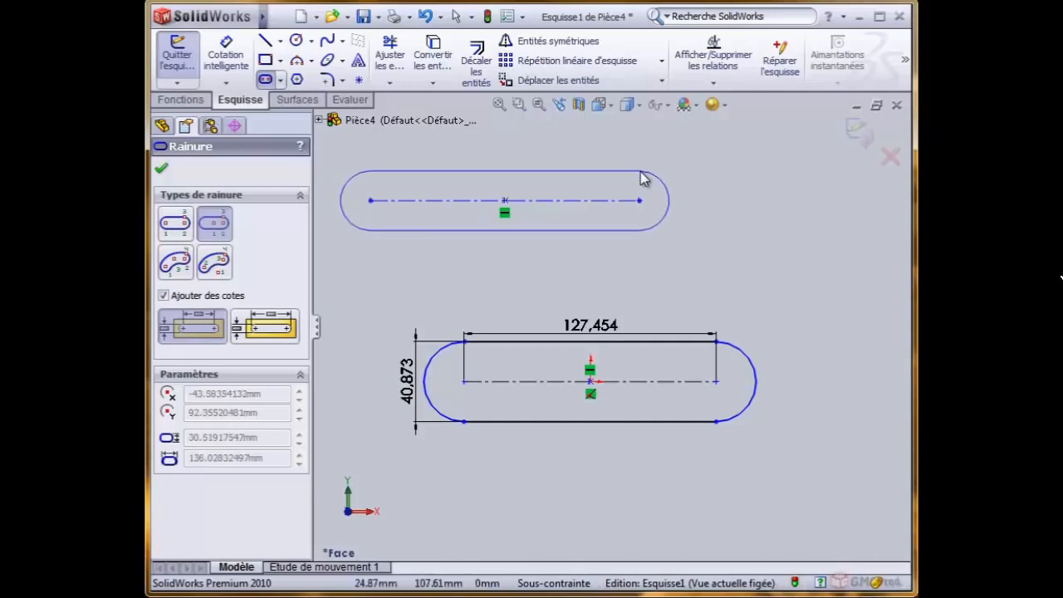
pyautogui.click(640, 172)
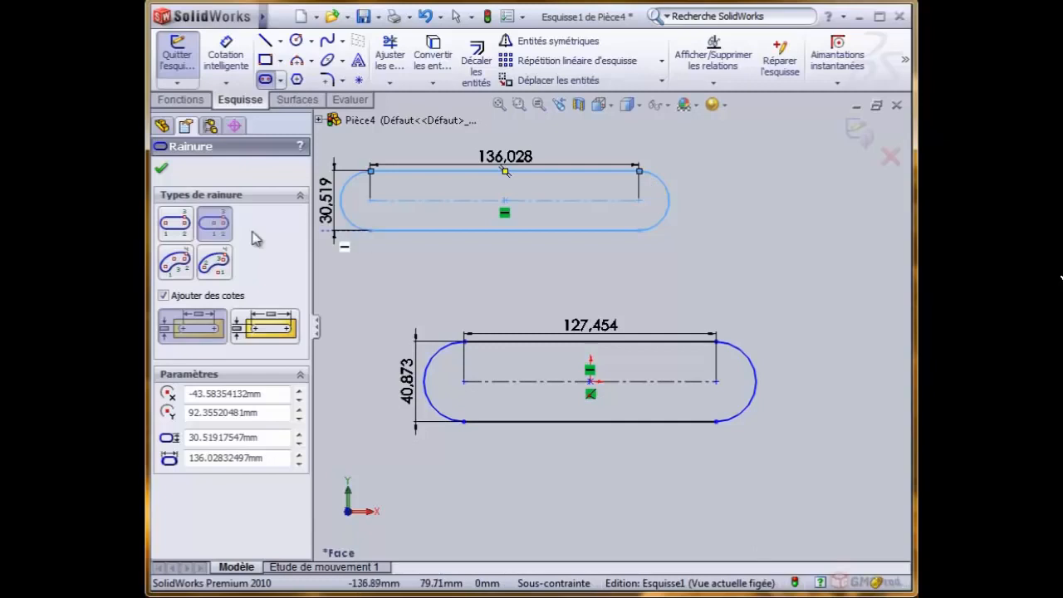
# - Draw a 3-point arc slot to the right of the straight slots, with a 90° arc, radius about 168 mm and width about 77 mm
pyautogui.click(174, 265)
pyautogui.scroll(5, 742, 279)
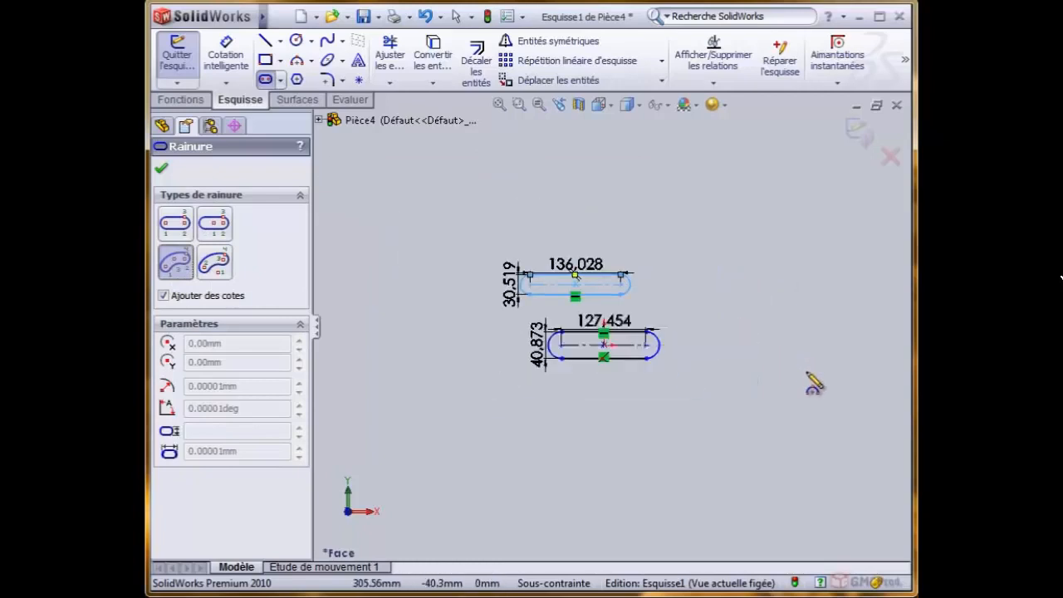
pyautogui.click(771, 382)
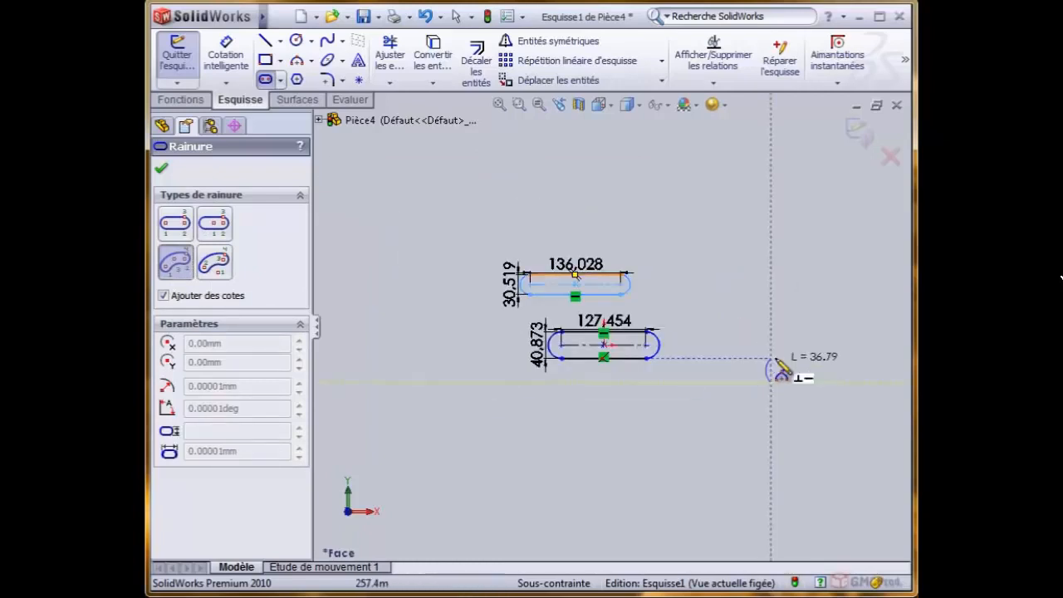
pyautogui.click(854, 252)
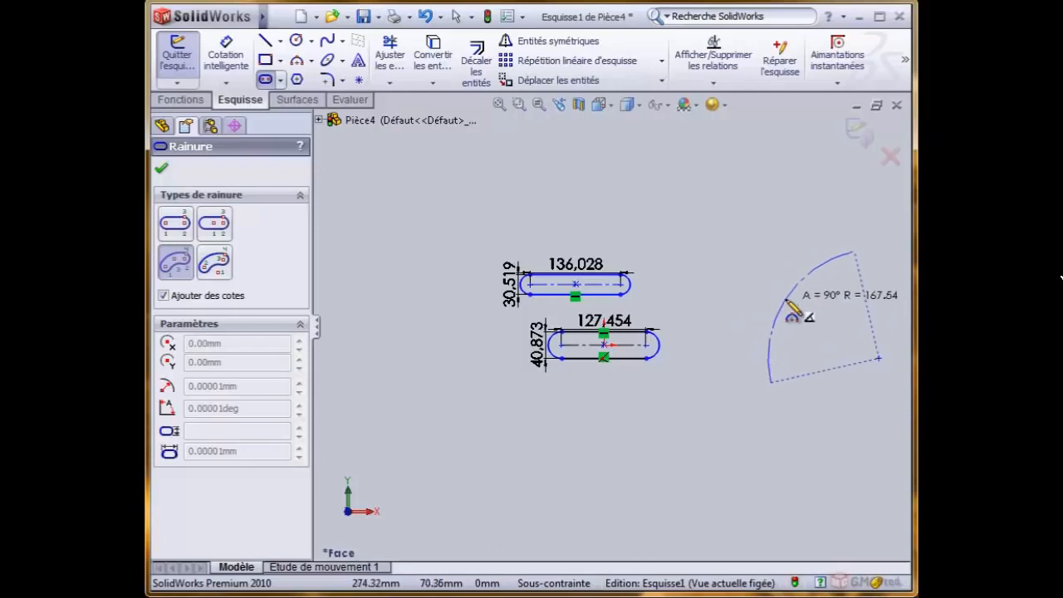
pyautogui.click(791, 305)
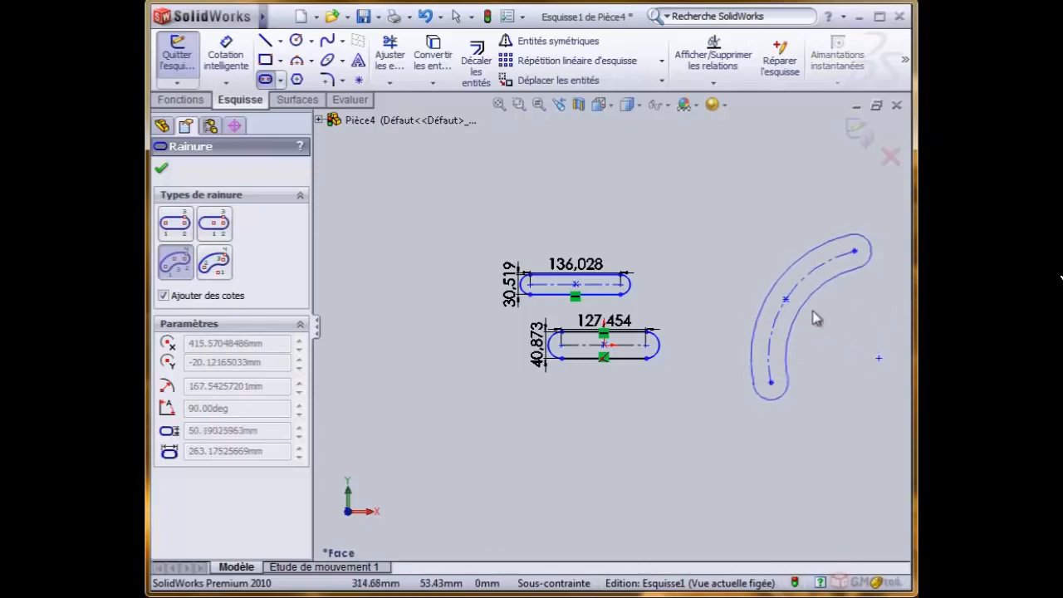
pyautogui.click(811, 318)
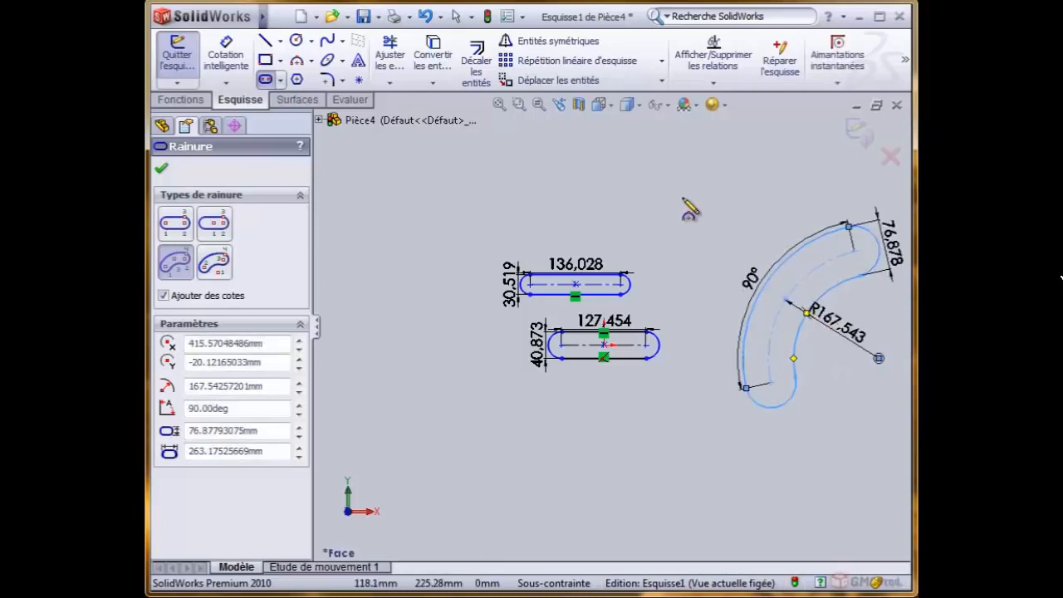
# - Draw a centrepoint arc slot below the straight slots, with an arc of about 152°, radius about 204 mm and width about 109 mm
pyautogui.click(214, 264)
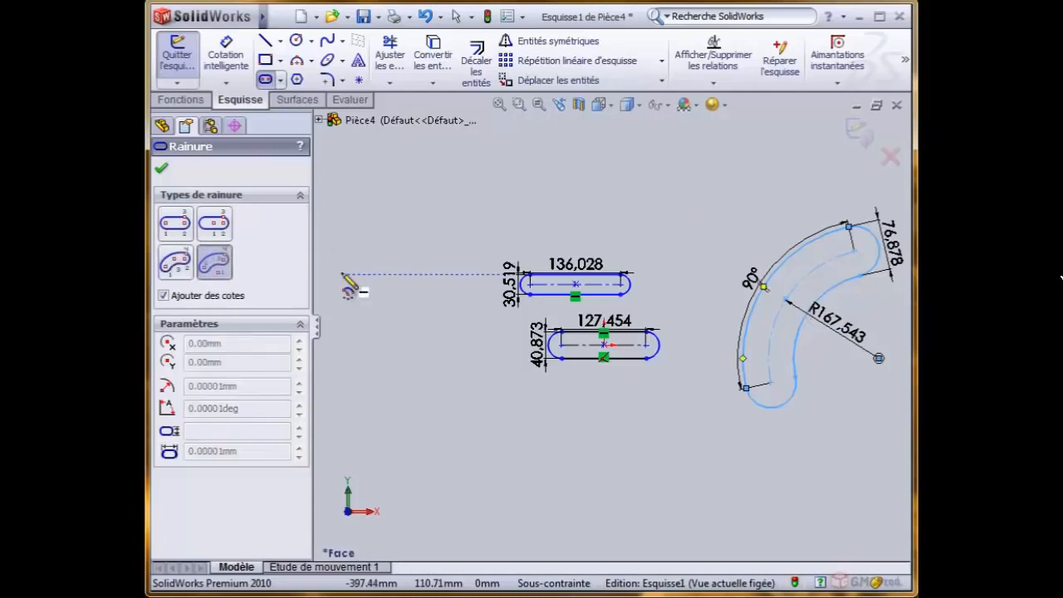
pyautogui.click(518, 489)
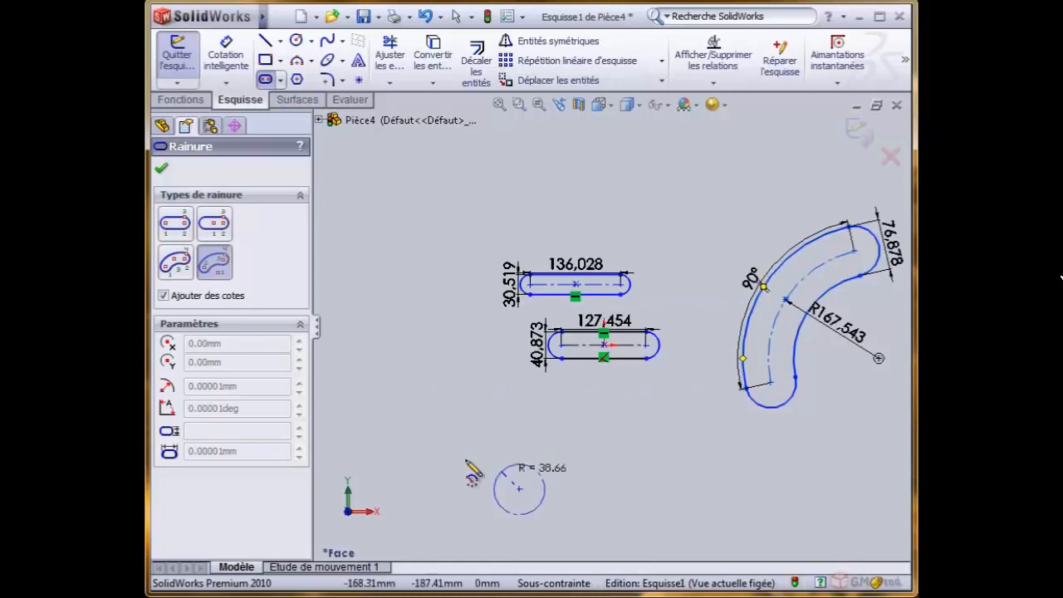
pyautogui.scroll(4, 508, 393)
pyautogui.click(514, 394)
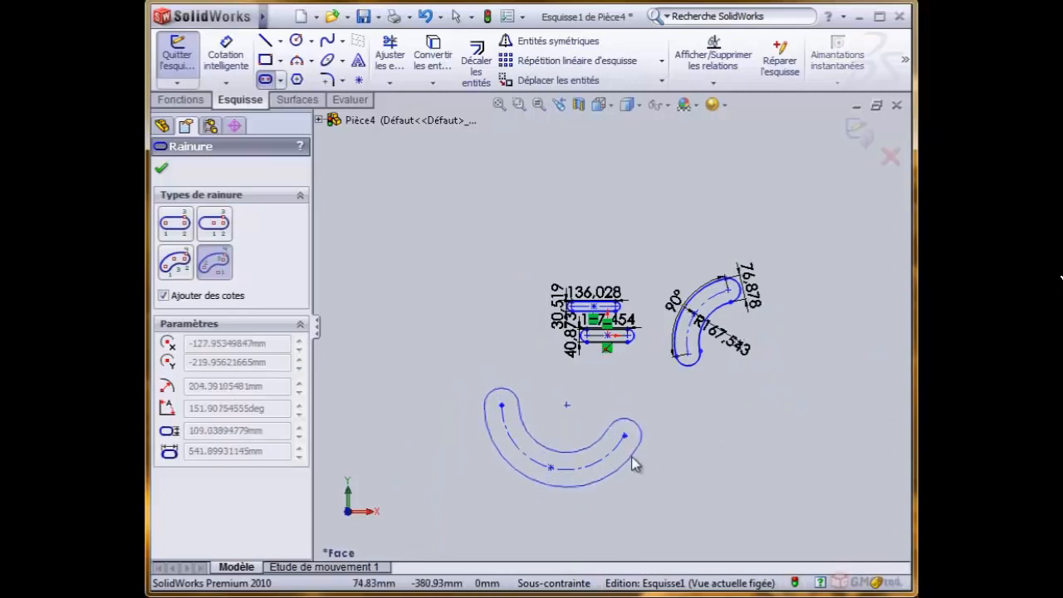
pyautogui.click(633, 464)
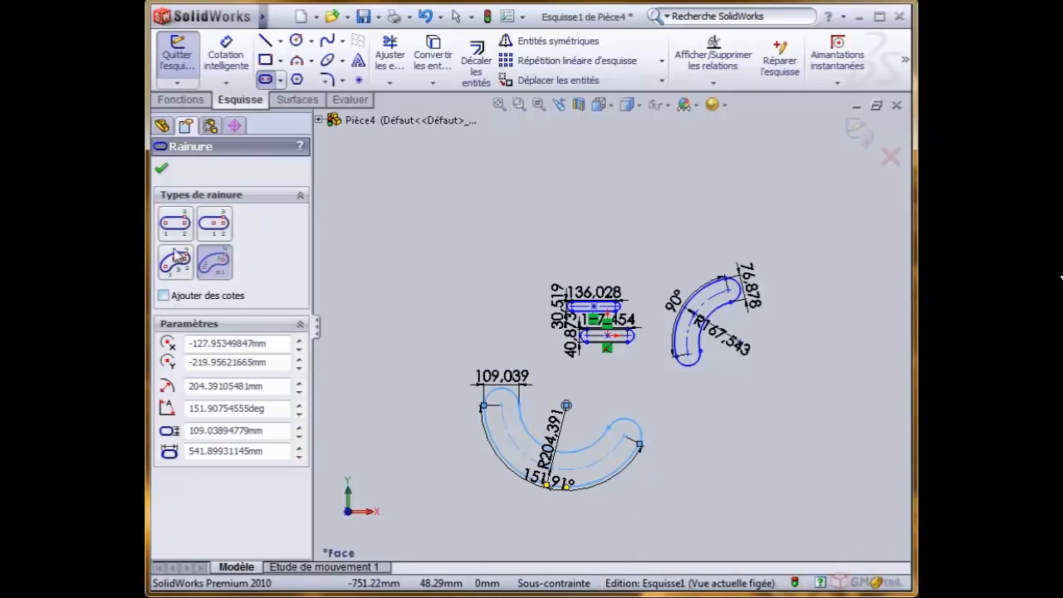
# - Draw an undimensioned horizontal straight slot above the other slots, about 575 mm between arc centres and about 157 mm wide
pyautogui.click(175, 222)
pyautogui.click(410, 198)
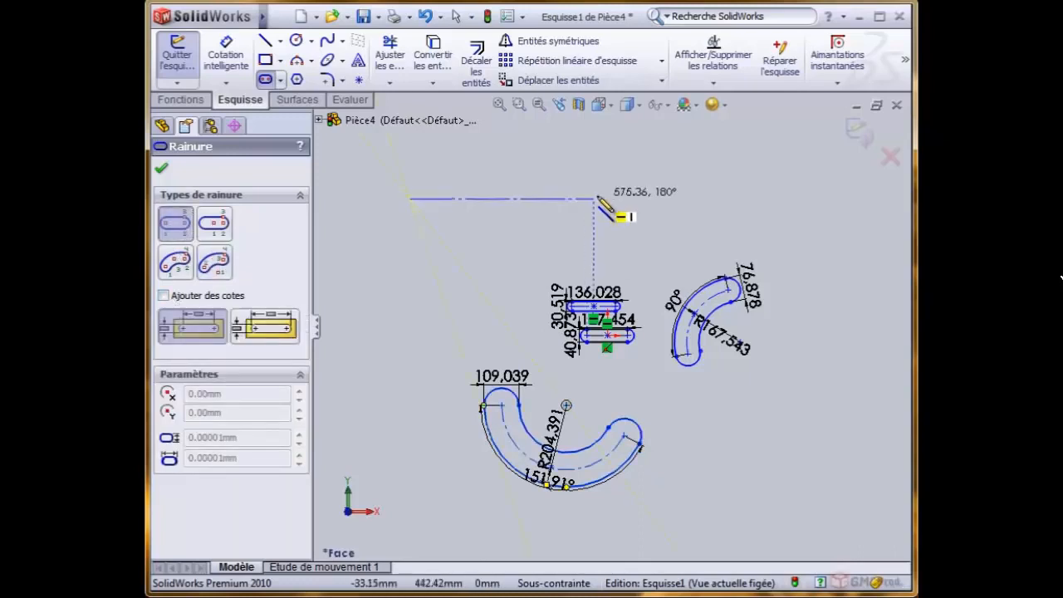
pyautogui.click(594, 198)
pyautogui.click(571, 175)
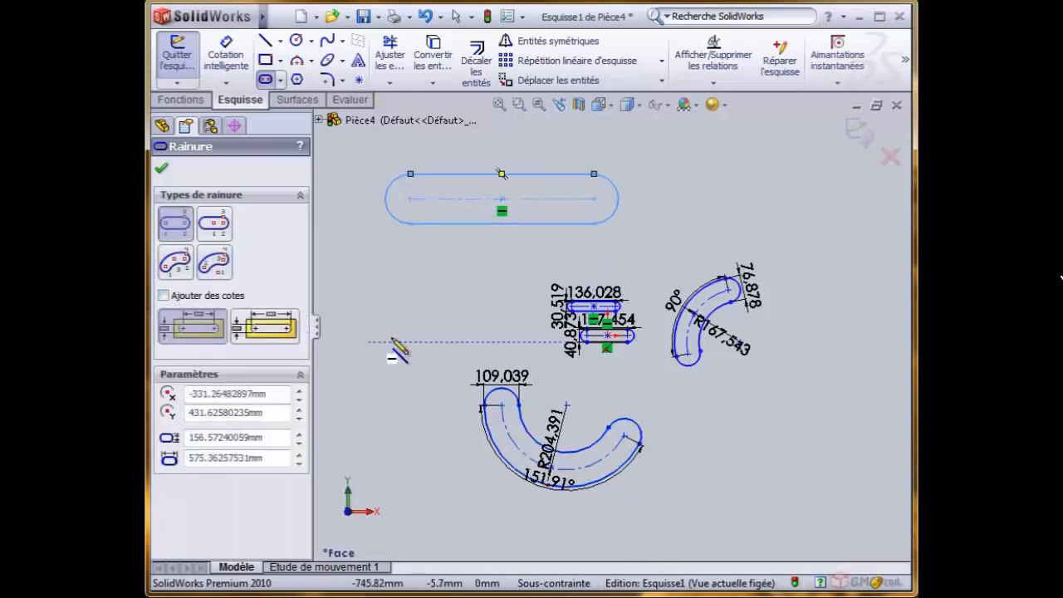
pyautogui.rightClick(372, 300)
pyautogui.click(408, 312)
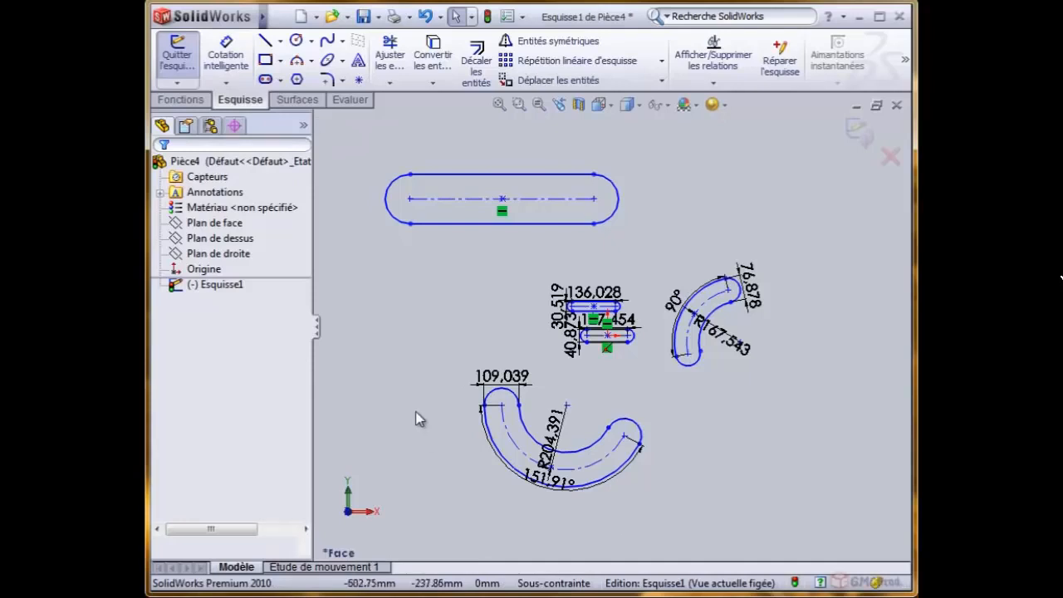
pyautogui.scroll(2, 420, 312)
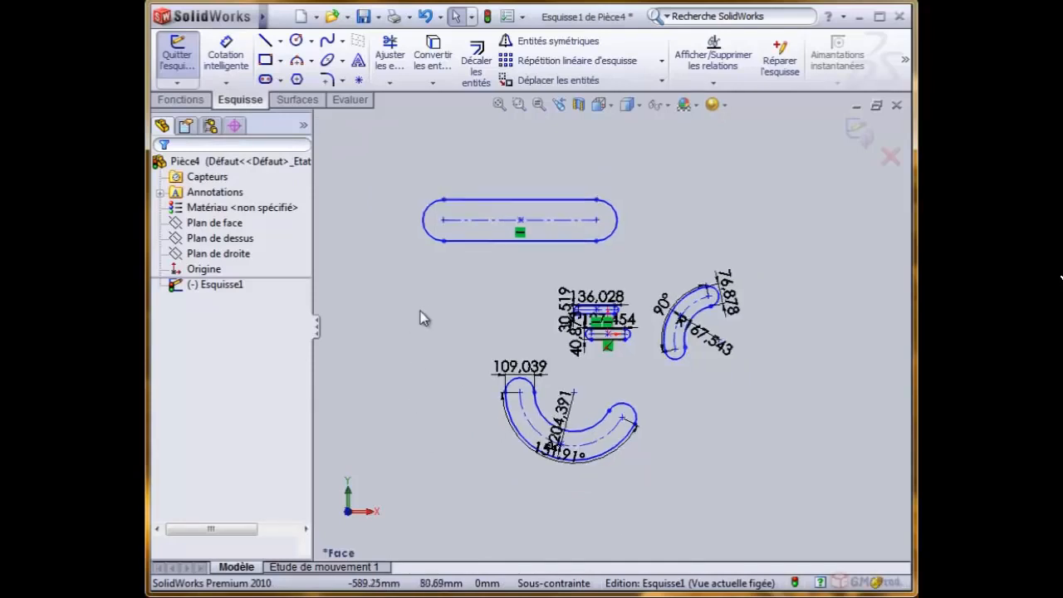
pyautogui.scroll(-2, 761, 333)
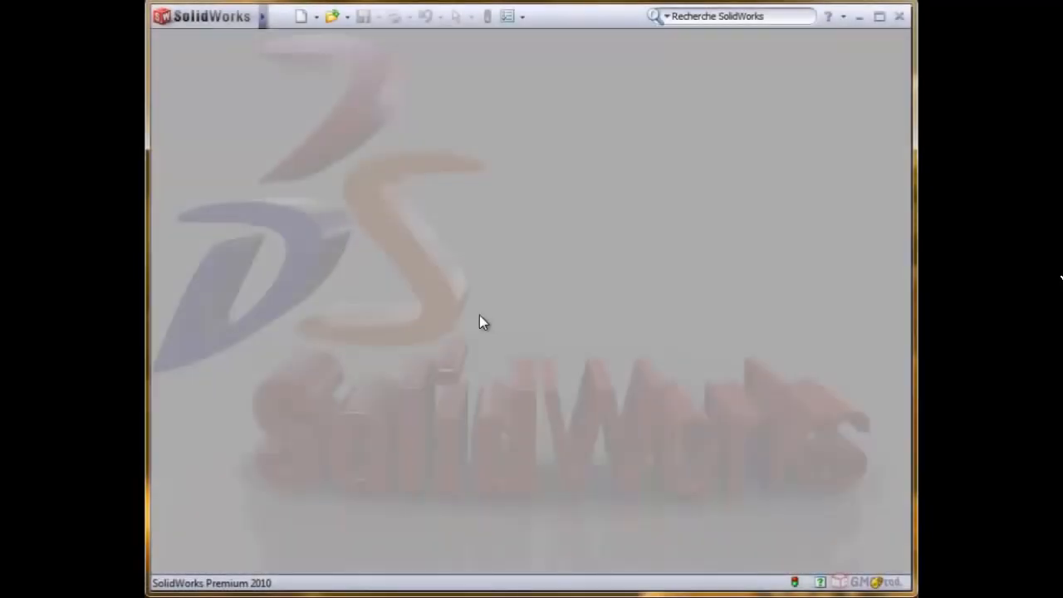
# - Create a new part document and start a sketch on the front plane (Plan de face)
pyautogui.click(301, 16)
pyautogui.click(598, 444)
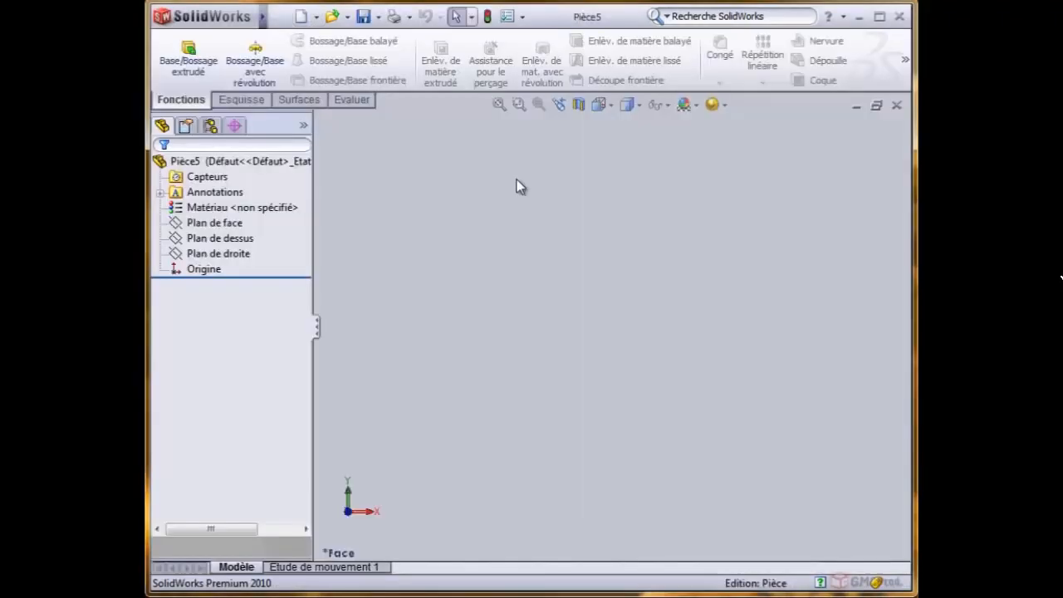
pyautogui.click(199, 224)
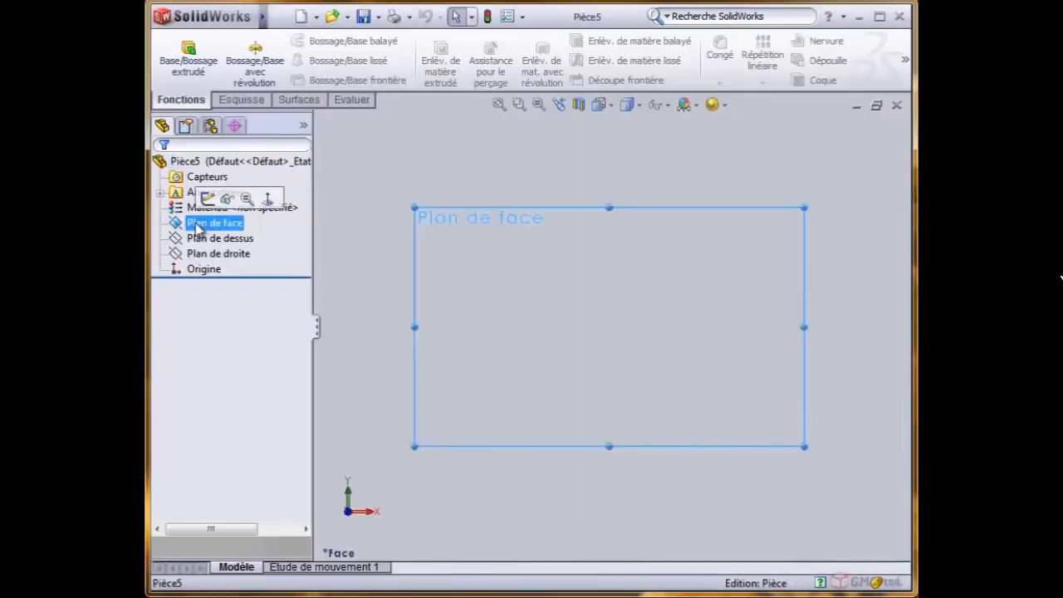
pyautogui.click(207, 198)
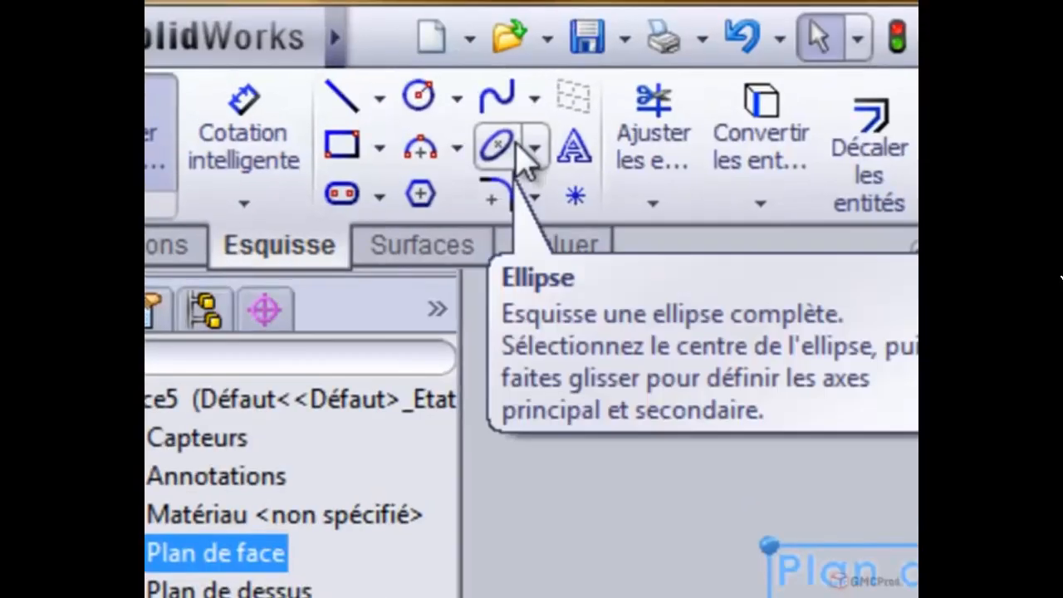
# - Draw a full ellipse centred on the origin, with a horizontal radius of about 105 mm and a vertical radius of about 27 mm
pyautogui.click(341, 62)
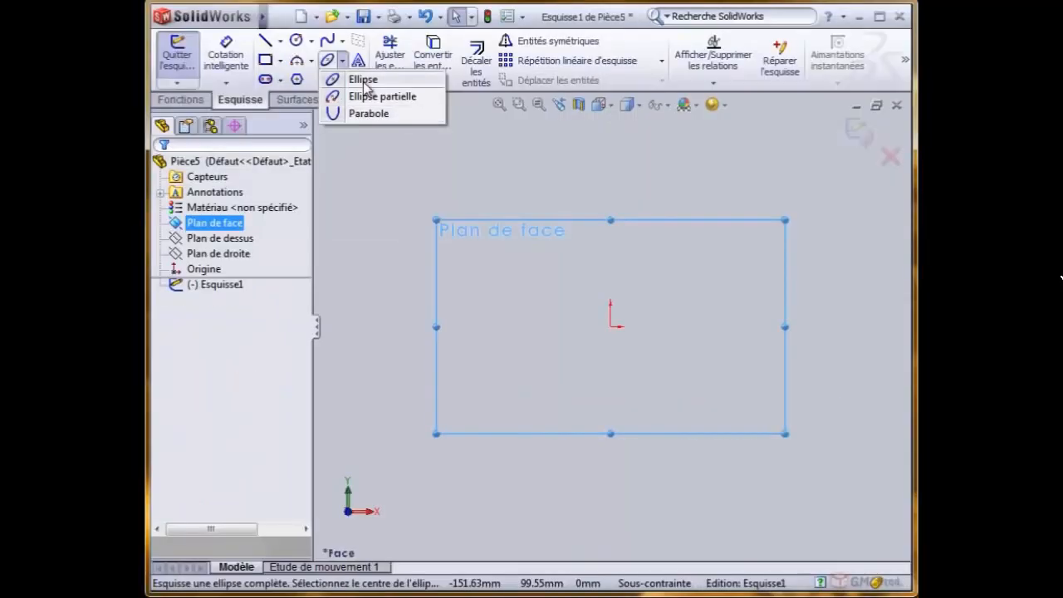
pyautogui.click(410, 199)
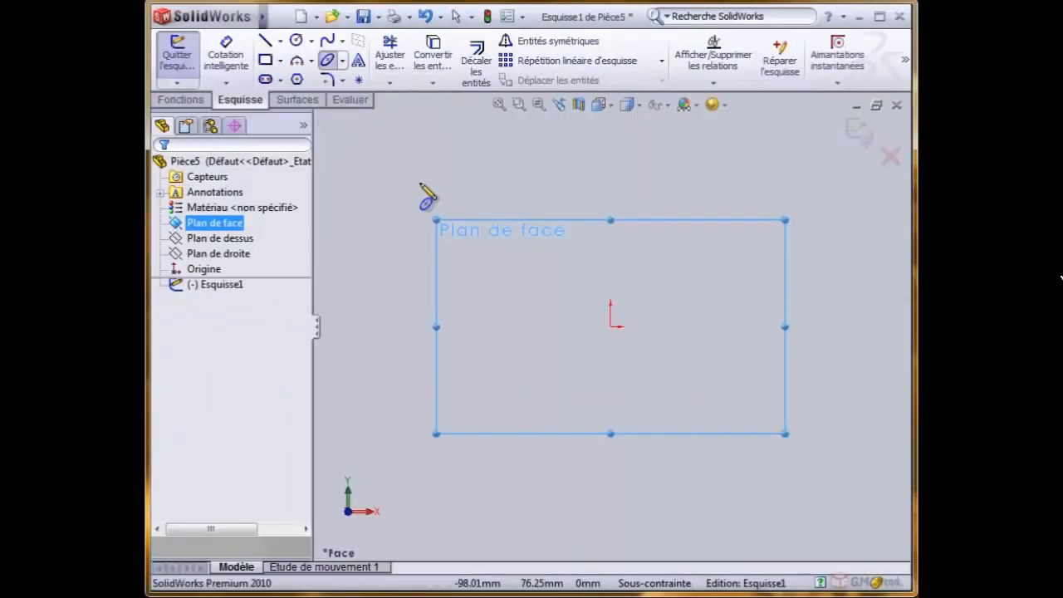
pyautogui.click(610, 326)
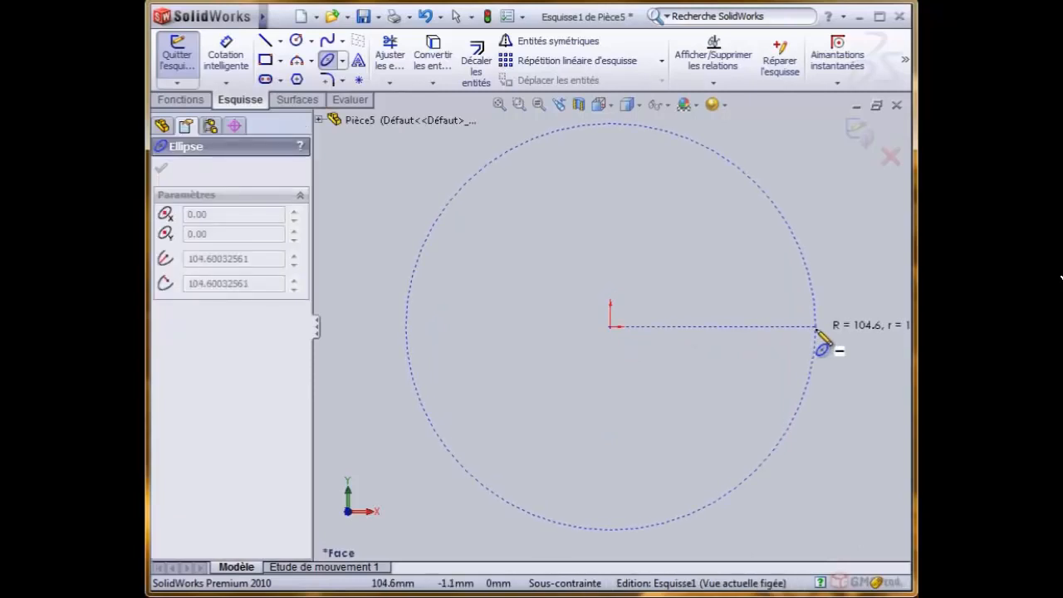
pyautogui.click(816, 330)
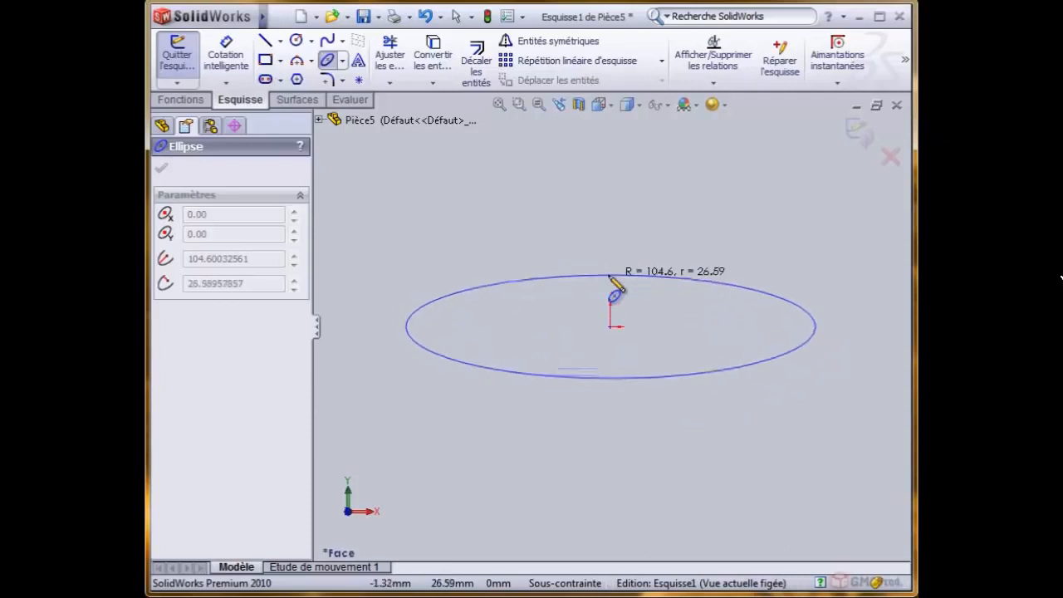
pyautogui.click(611, 280)
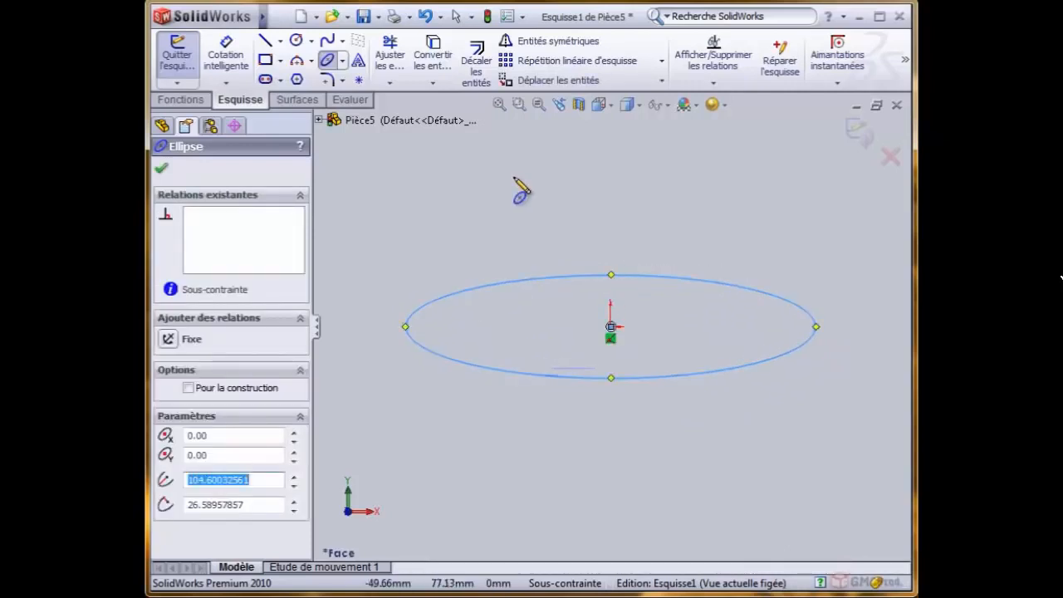
# - Draw a partial ellipse centred about 64 mm above the origin, with radii of about 105 mm and 20 mm, open to the right
pyautogui.click(342, 61)
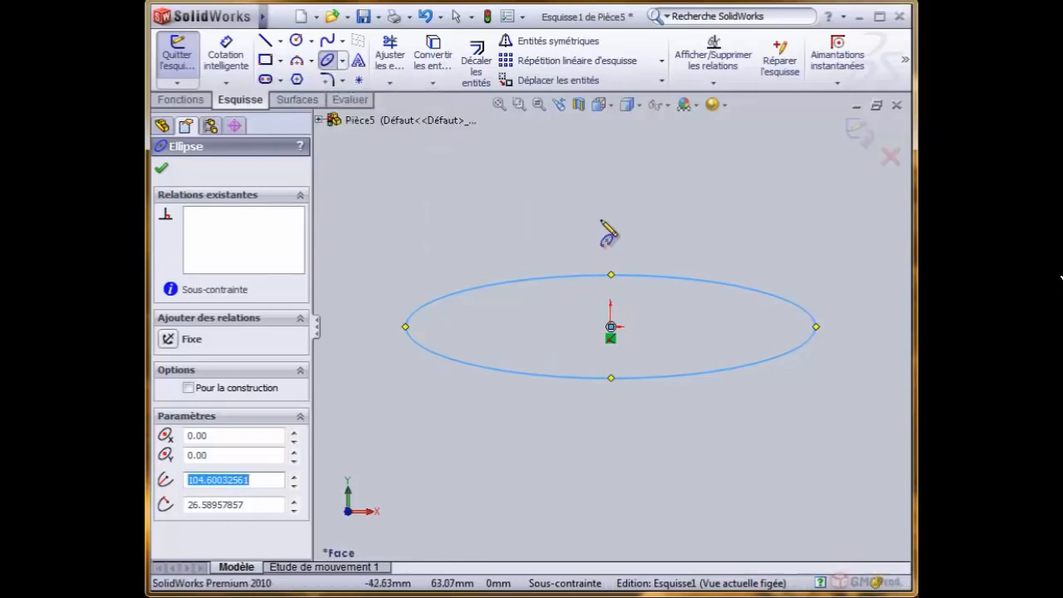
pyautogui.scroll(2, 614, 220)
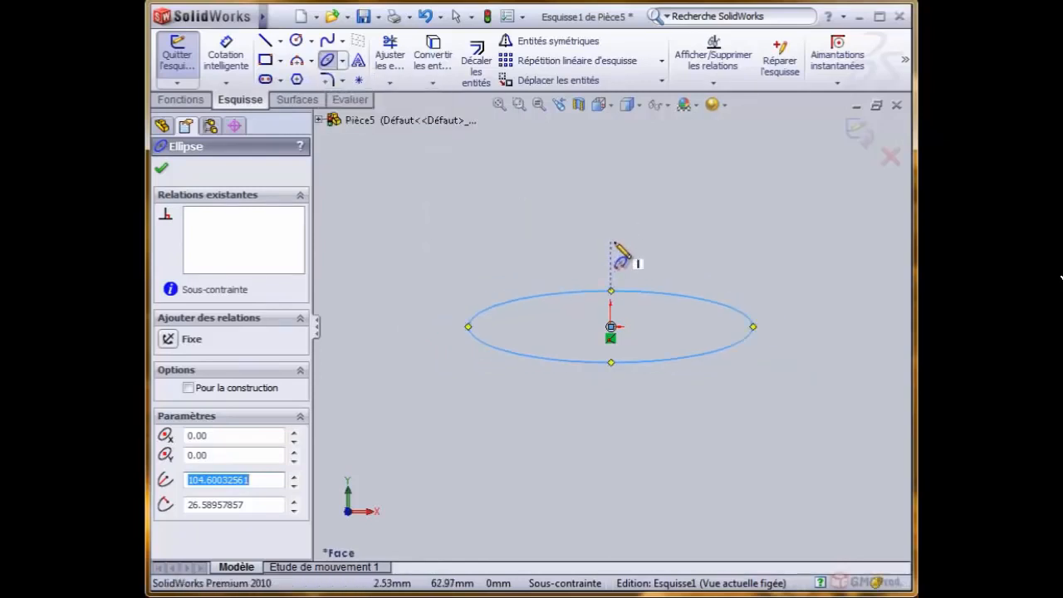
pyautogui.click(611, 243)
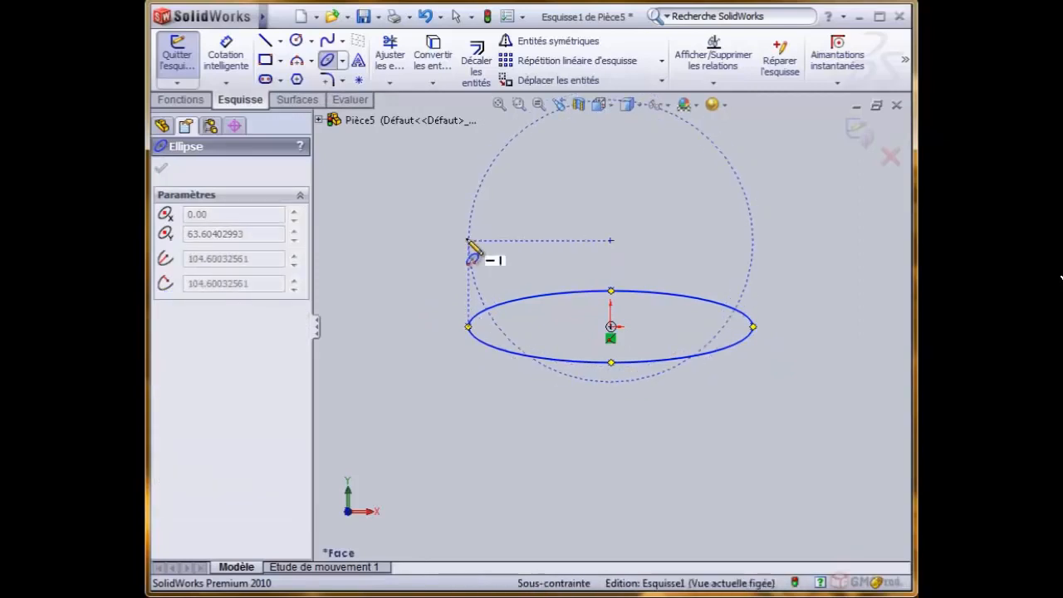
pyautogui.click(469, 242)
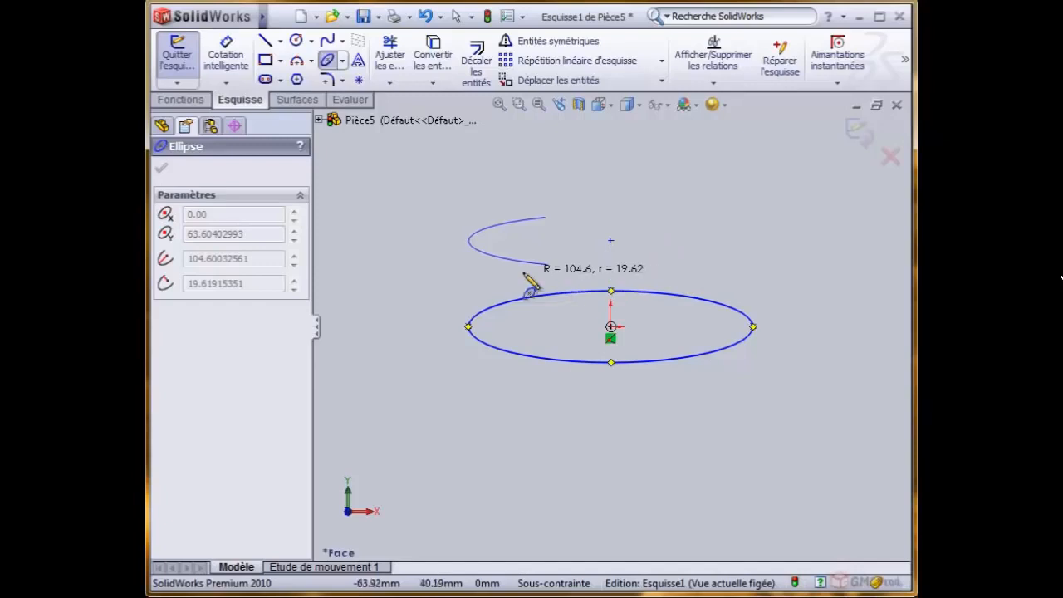
pyautogui.click(611, 272)
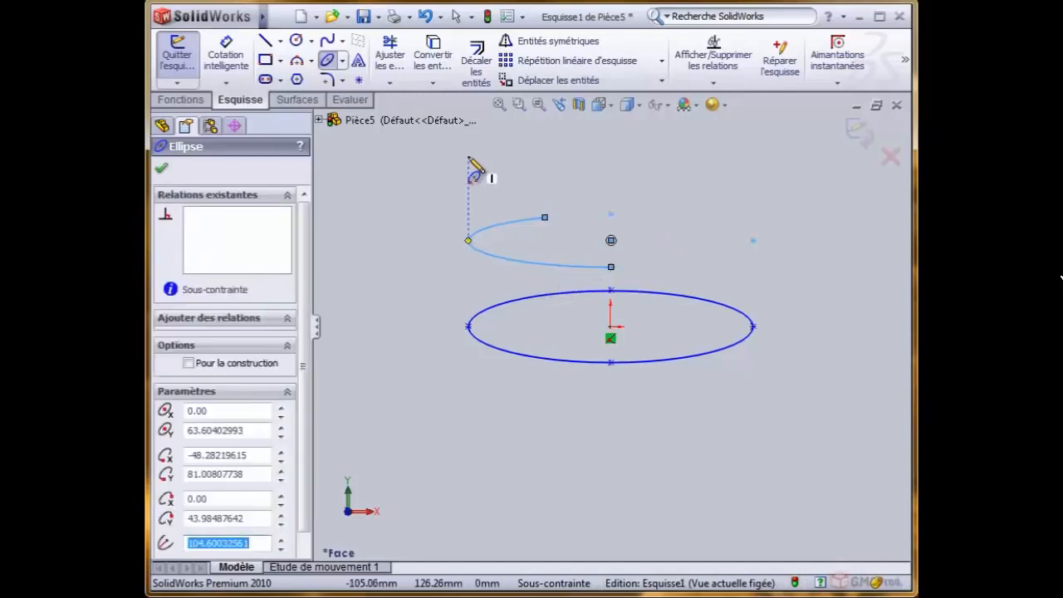
# - Draw an upward-opening parabola to the left of the ellipses, about 44 mm from focus to vertex and about 354 mm between its ends
pyautogui.click(341, 60)
pyautogui.click(365, 114)
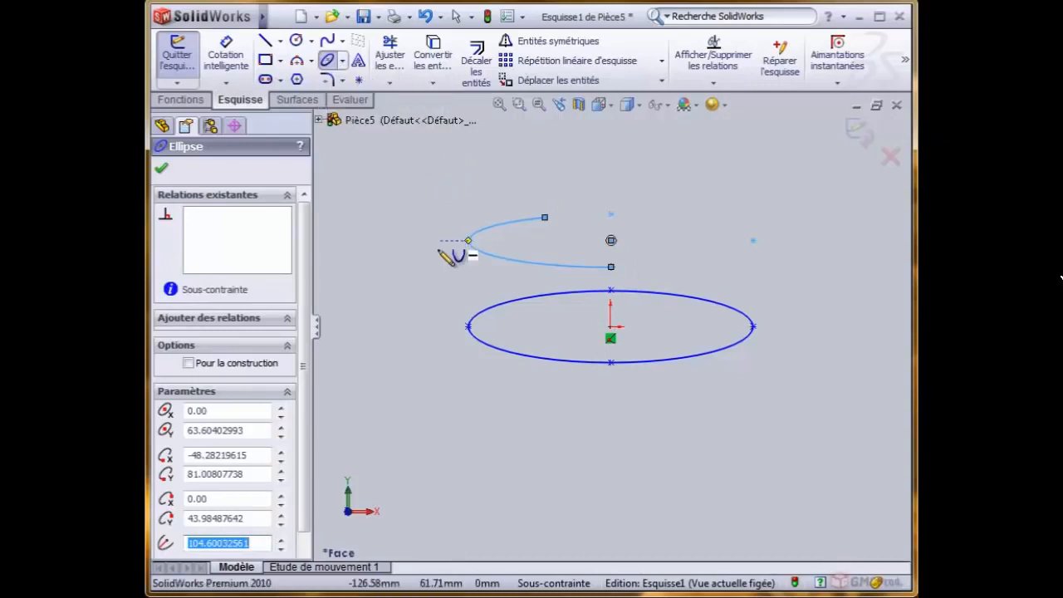
pyautogui.scroll(4, 423, 324)
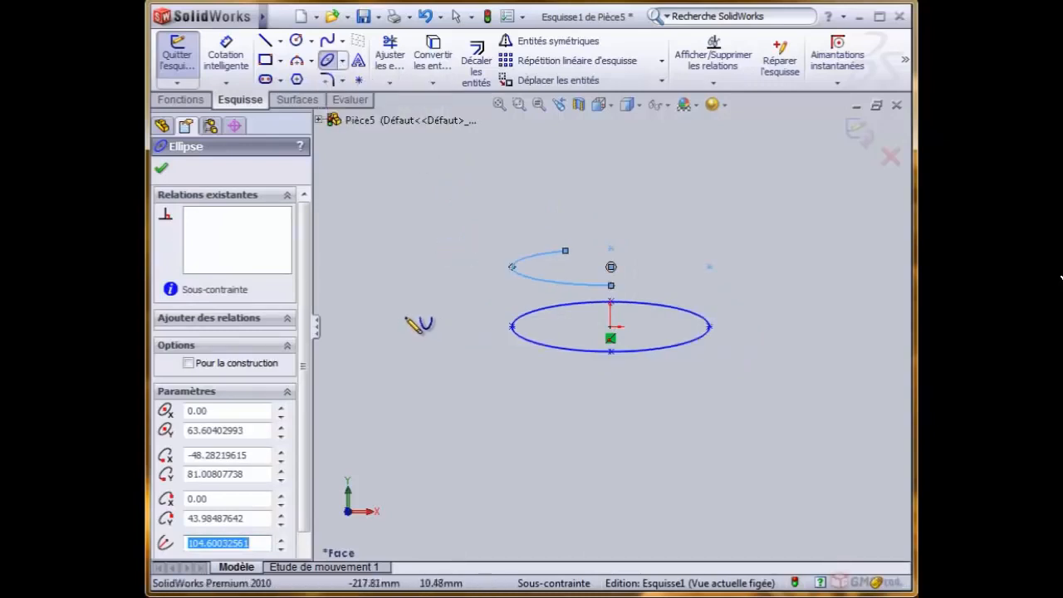
pyautogui.scroll(-3, 417, 322)
pyautogui.scroll(-1, 632, 286)
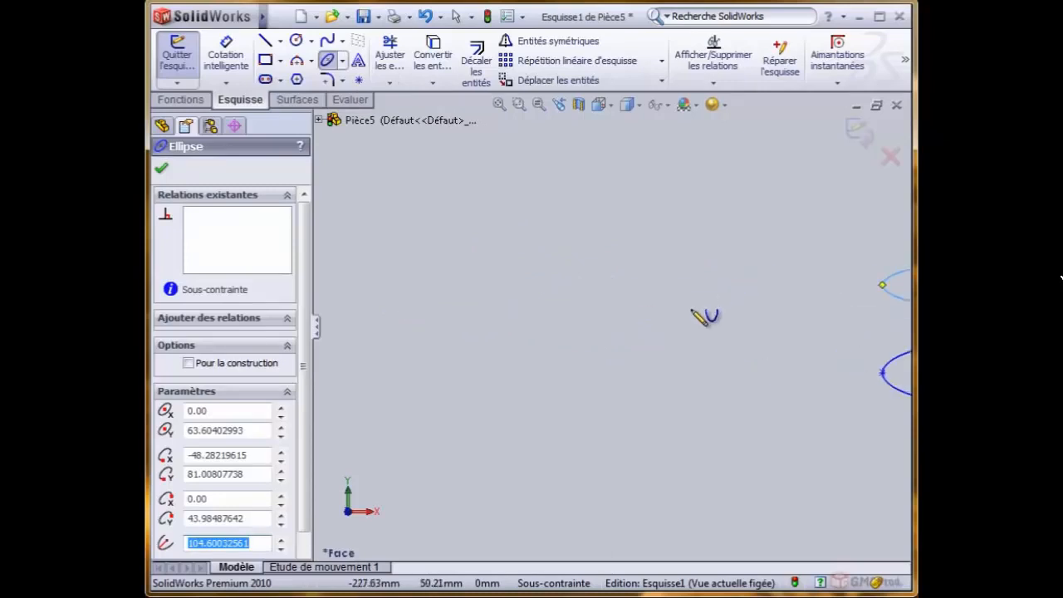
pyautogui.scroll(5, 690, 309)
pyautogui.scroll(-4, 598, 312)
pyautogui.scroll(-1, 610, 328)
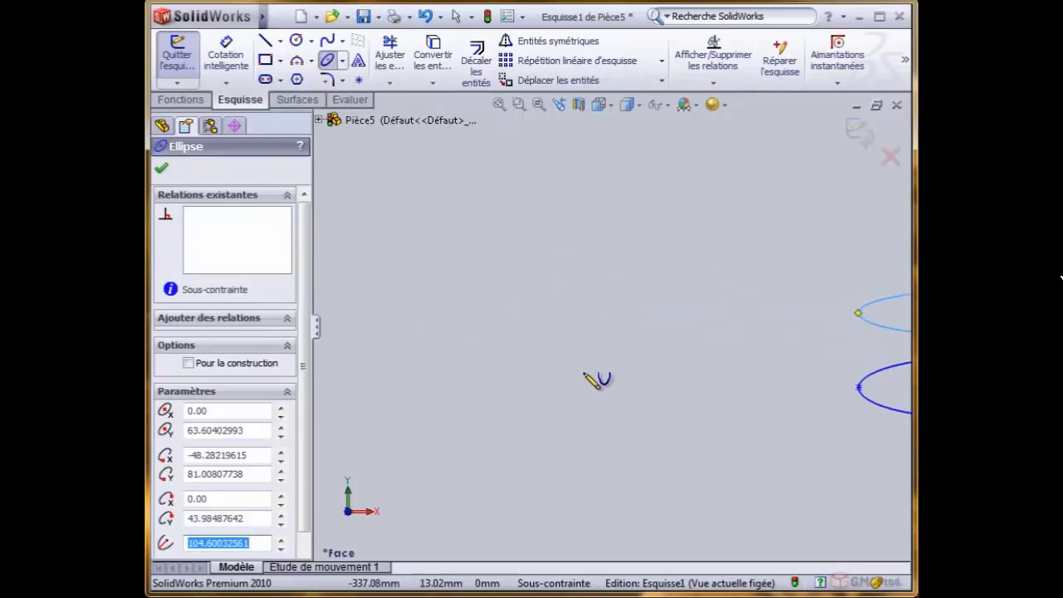
pyautogui.click(574, 380)
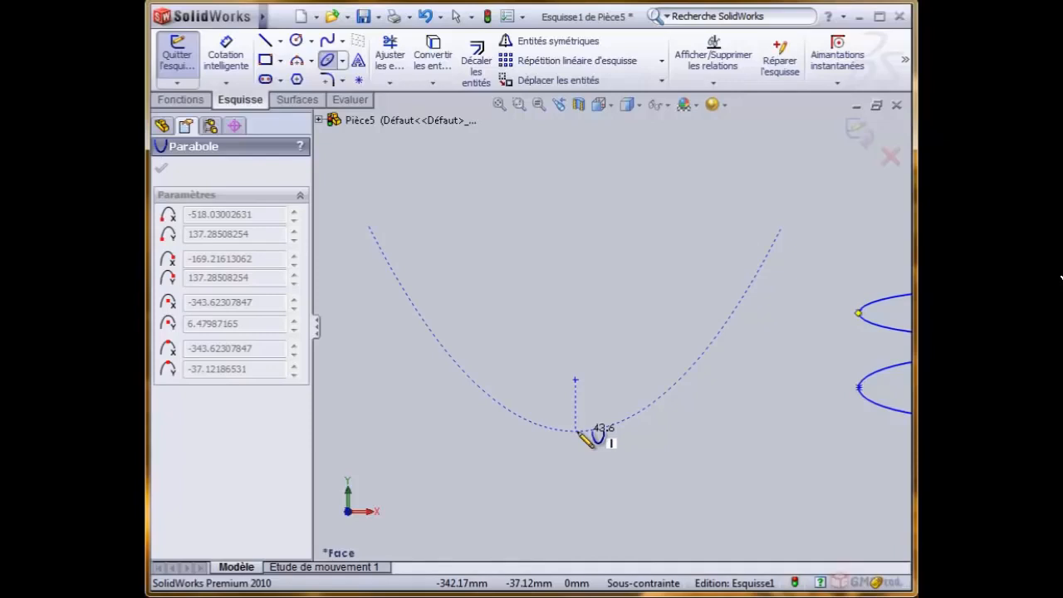
pyautogui.click(575, 431)
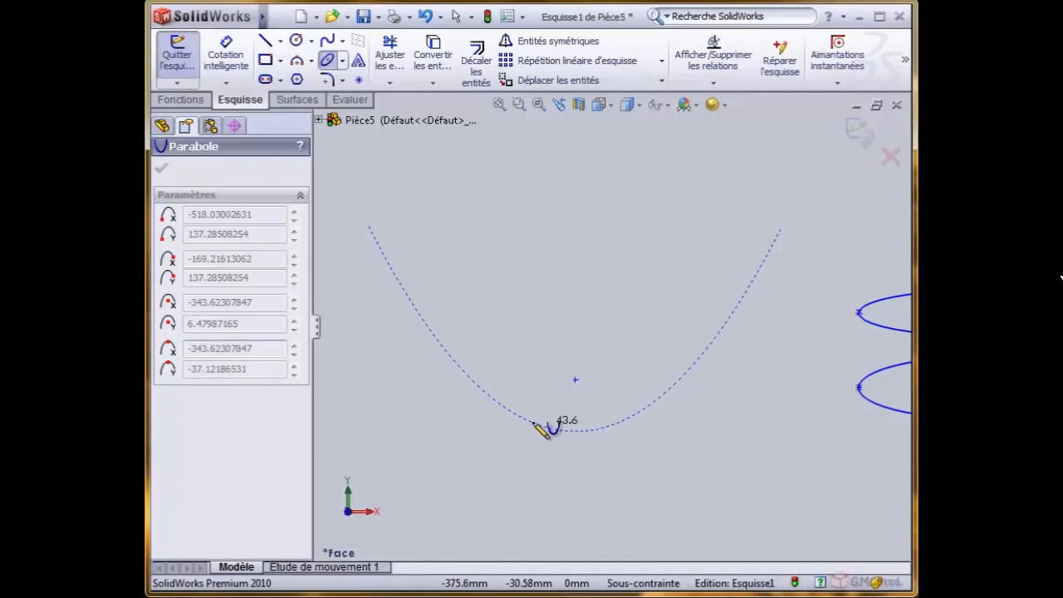
pyautogui.click(369, 226)
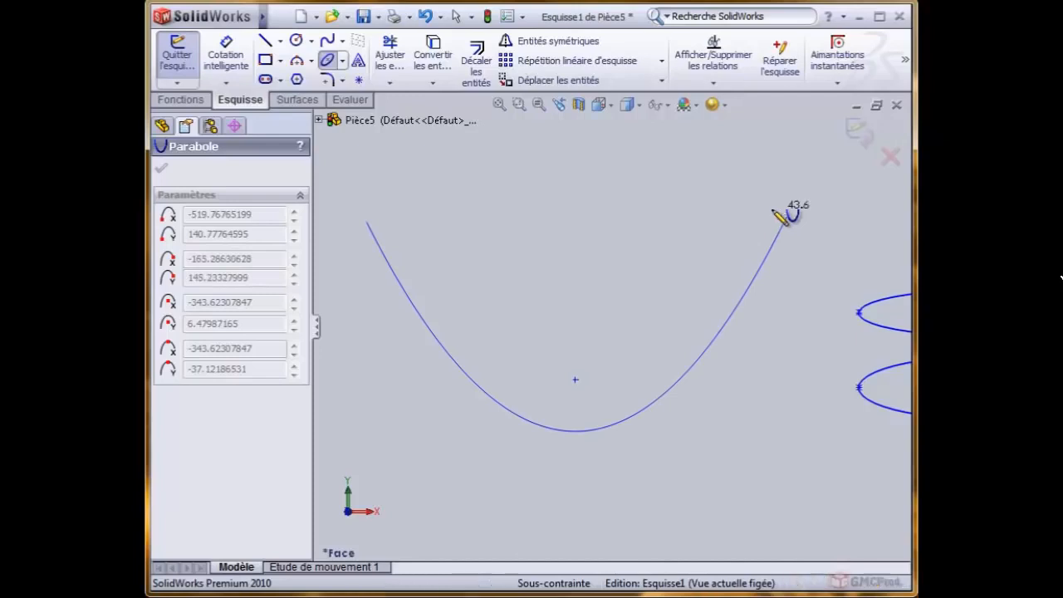
pyautogui.click(777, 217)
pyautogui.press('z')
pyautogui.scroll(3, 778, 319)
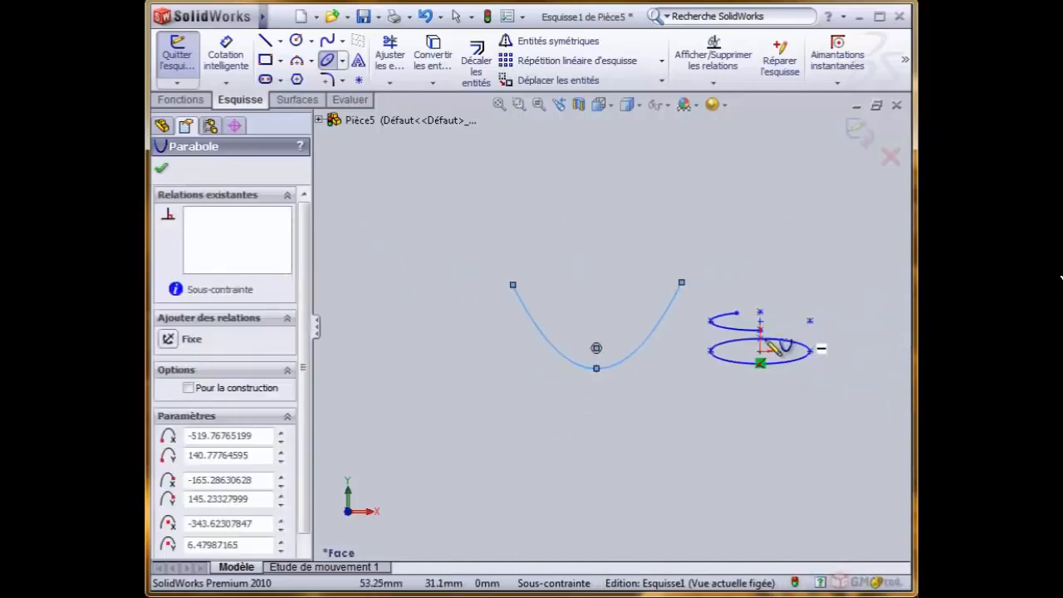
pyautogui.scroll(-2, 765, 338)
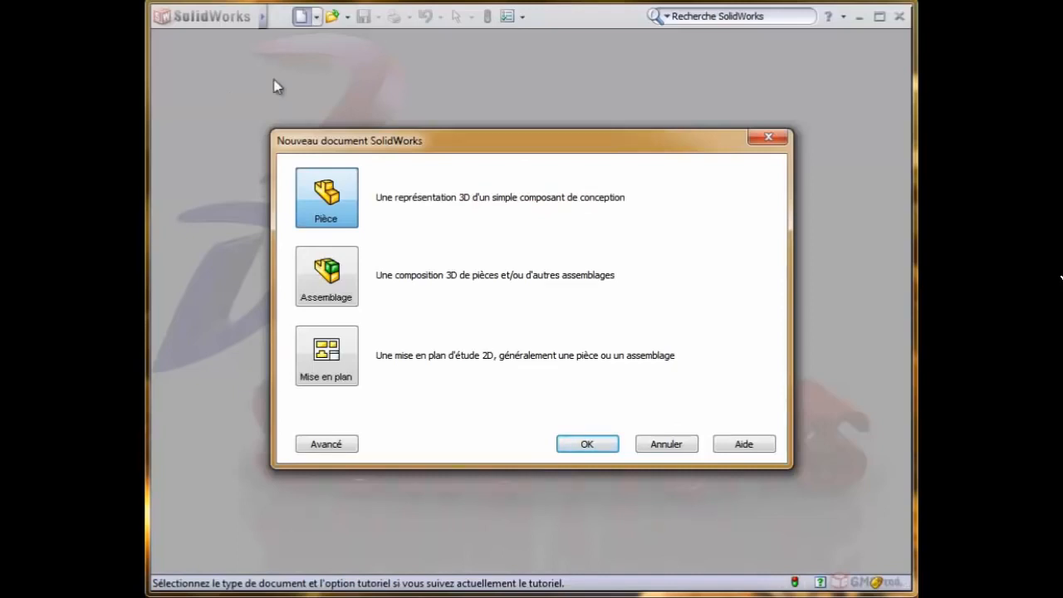
# - Create another new part document and open a sketch on its front plane (Plan de face)
pyautogui.click(608, 443)
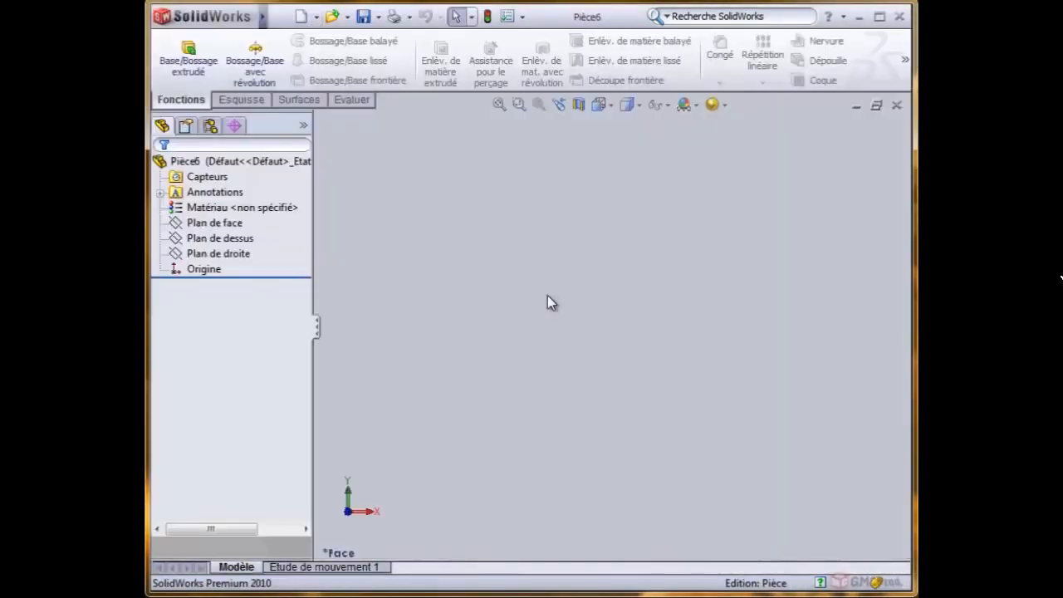
pyautogui.click(214, 222)
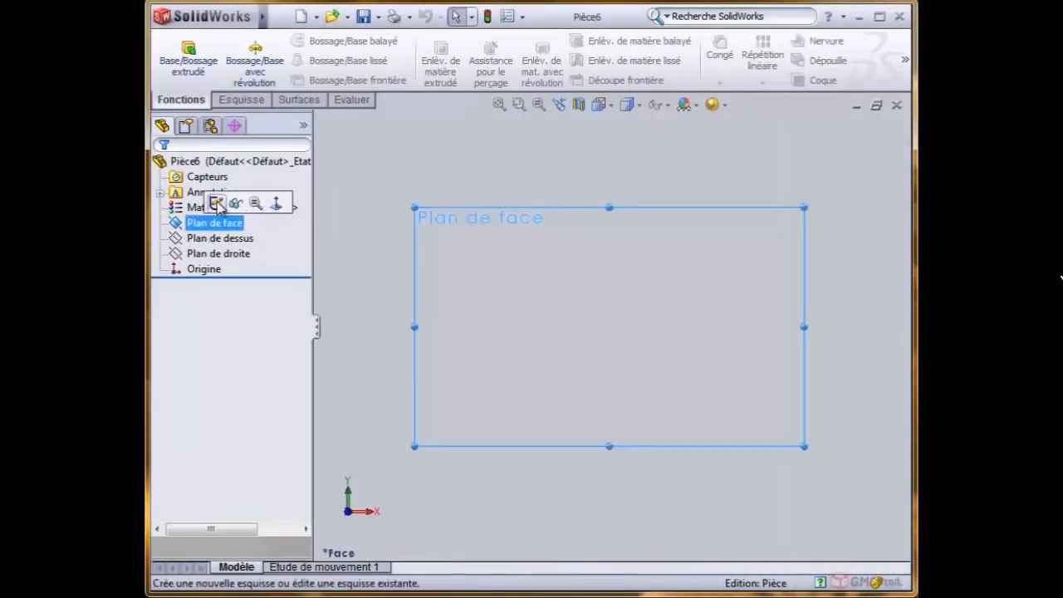
pyautogui.click(216, 204)
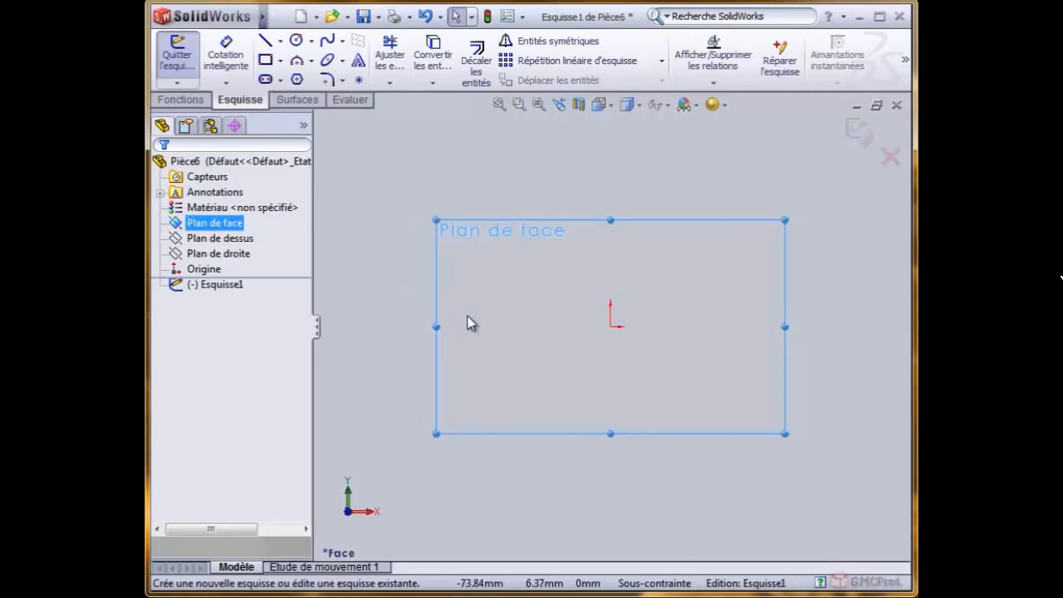
# - Draw a horizontal line about 155 mm long below the origin
pyautogui.click(264, 40)
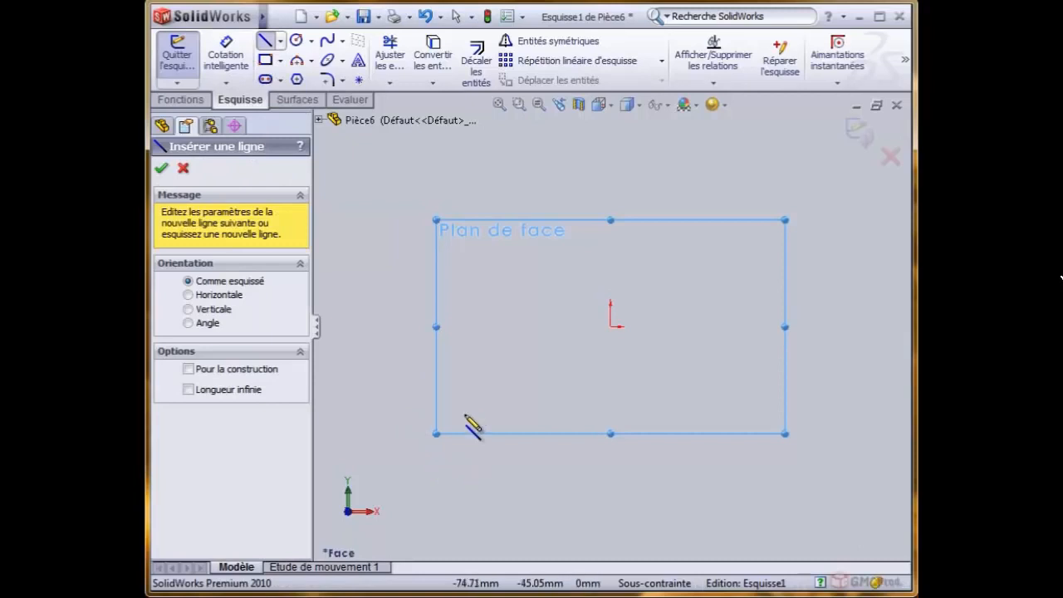
pyautogui.click(464, 413)
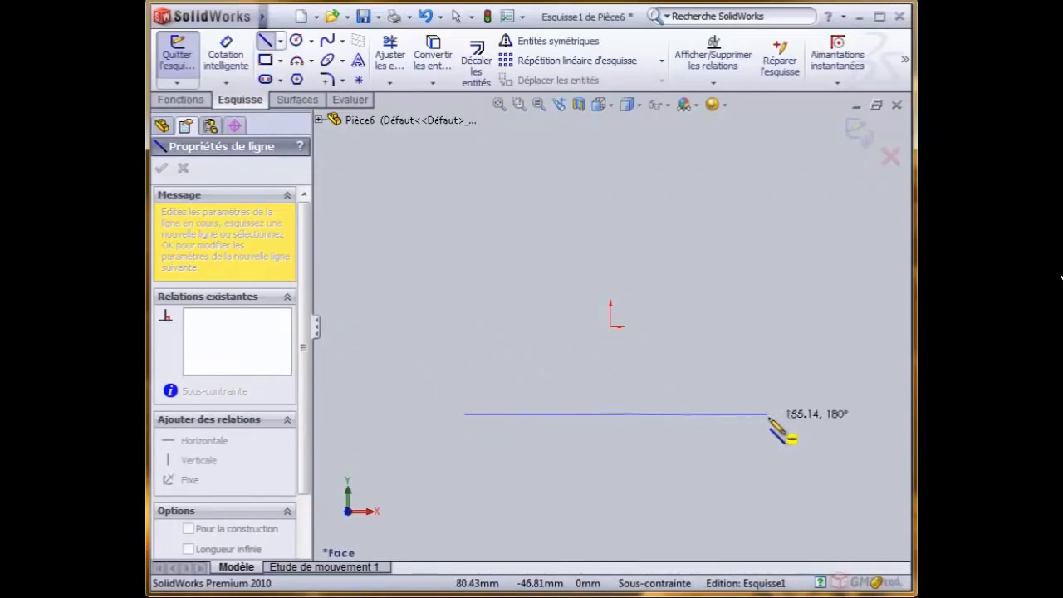
pyautogui.doubleClick(768, 414)
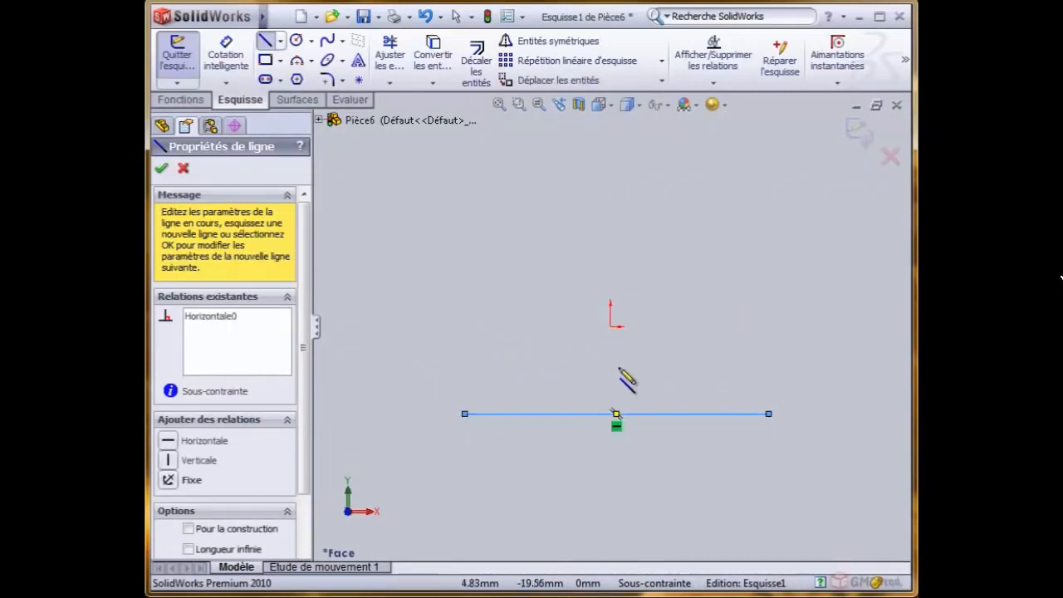
# - Draw a circle of about 31 mm radius, centred about 84 mm left of and 51 mm above the origin
pyautogui.click(295, 40)
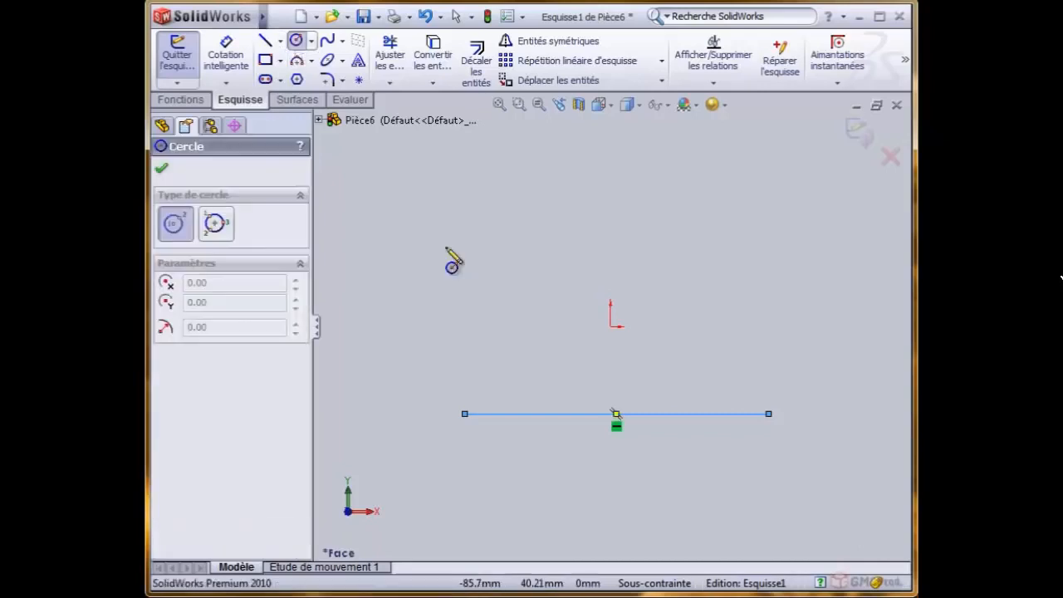
pyautogui.click(446, 227)
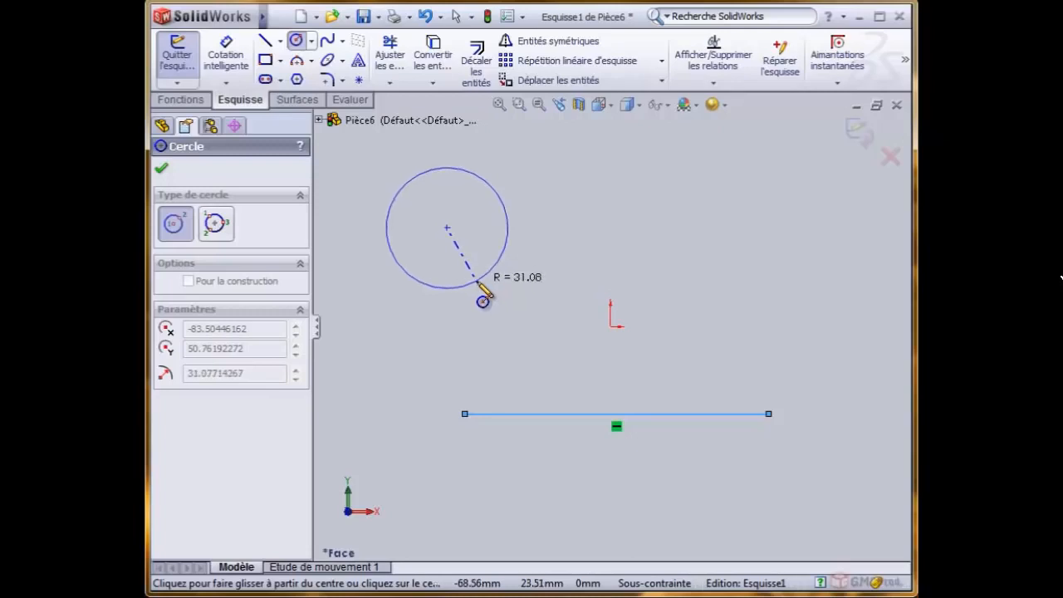
pyautogui.click(481, 299)
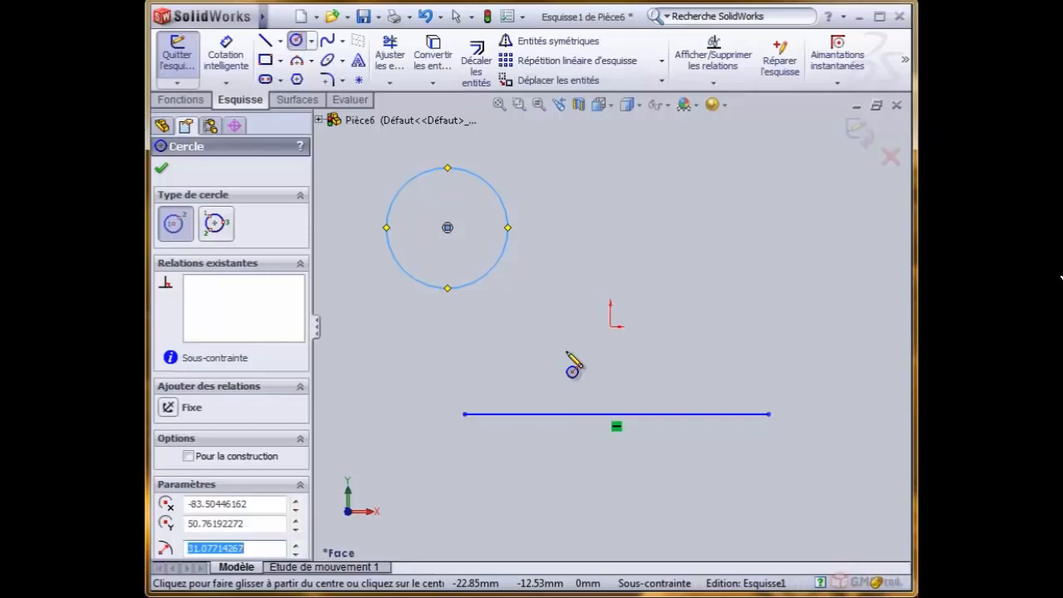
# - Draw a centre-point arc of about 102 mm radius and about 51°, centred about 68 mm right of and 7 mm below the origin
pyautogui.click(310, 63)
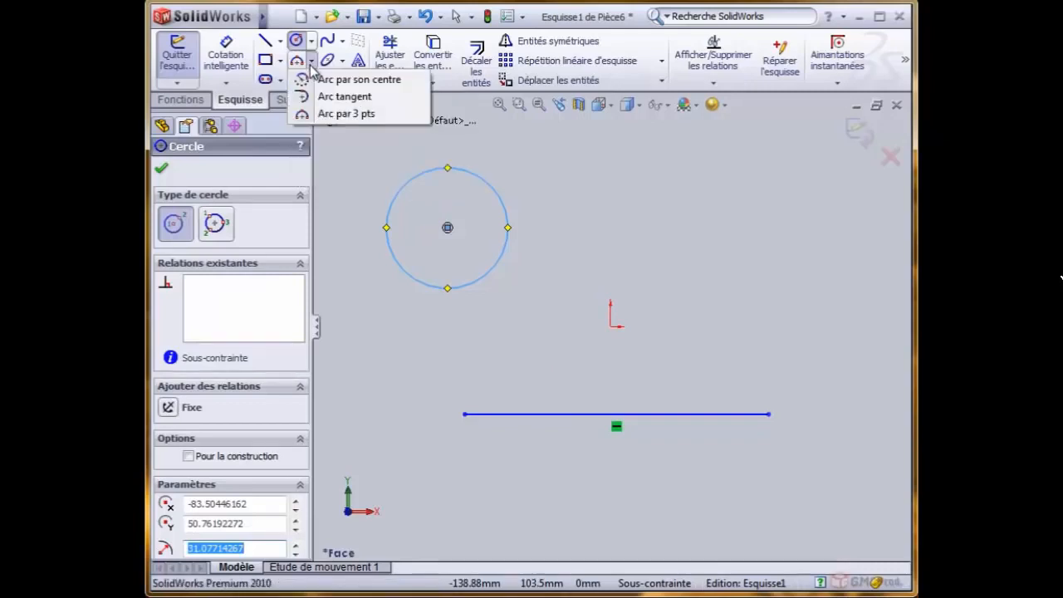
pyautogui.click(336, 78)
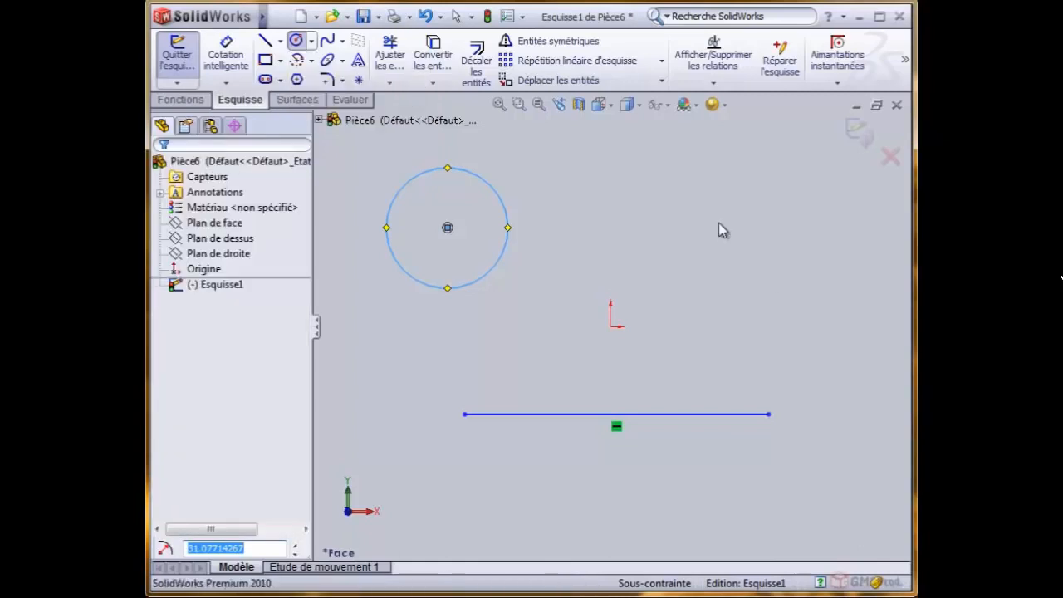
pyautogui.click(743, 340)
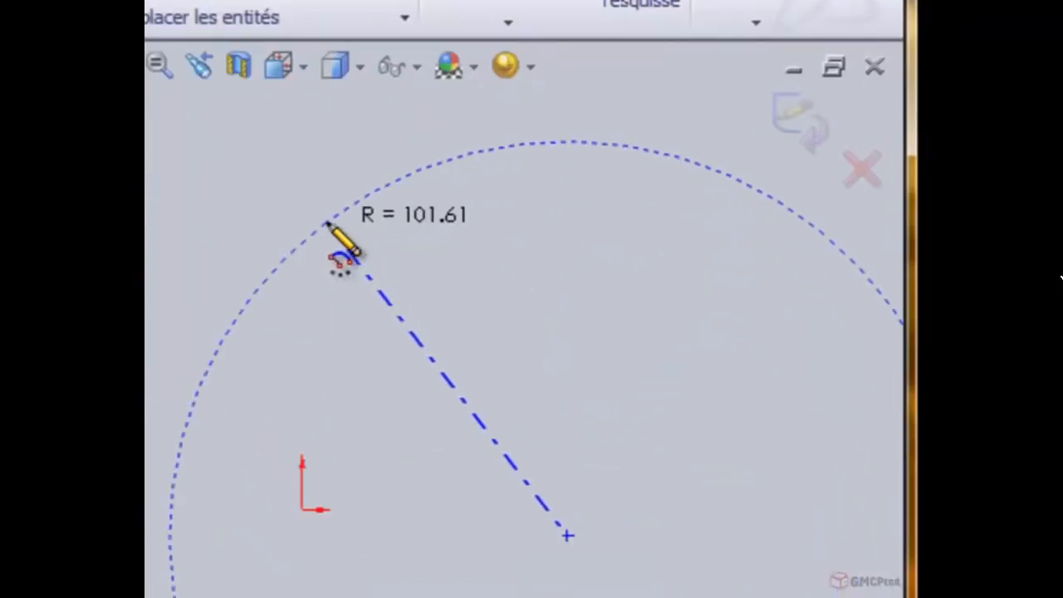
pyautogui.click(326, 222)
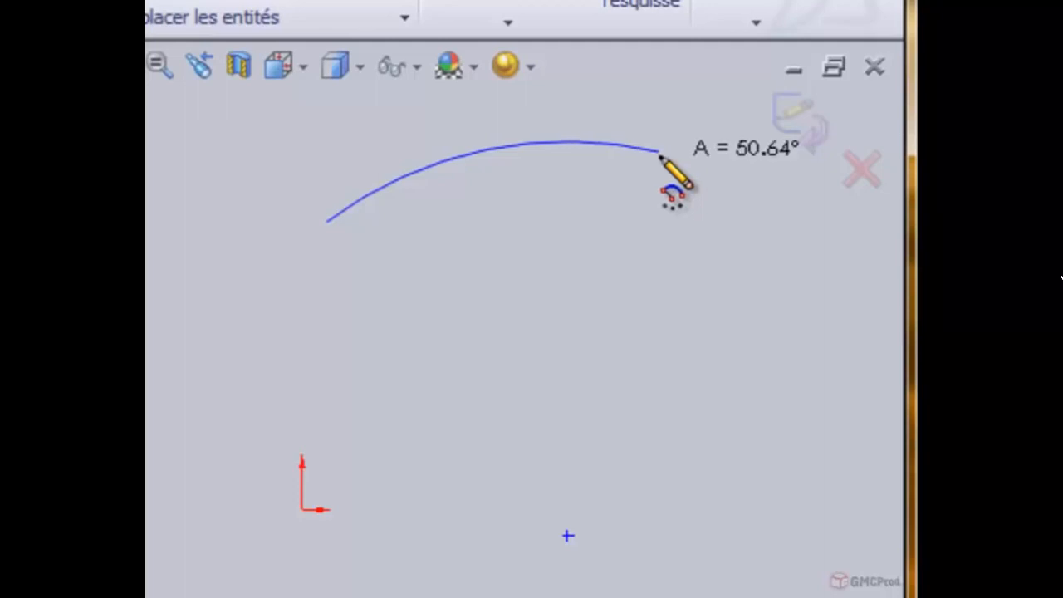
pyautogui.click(660, 152)
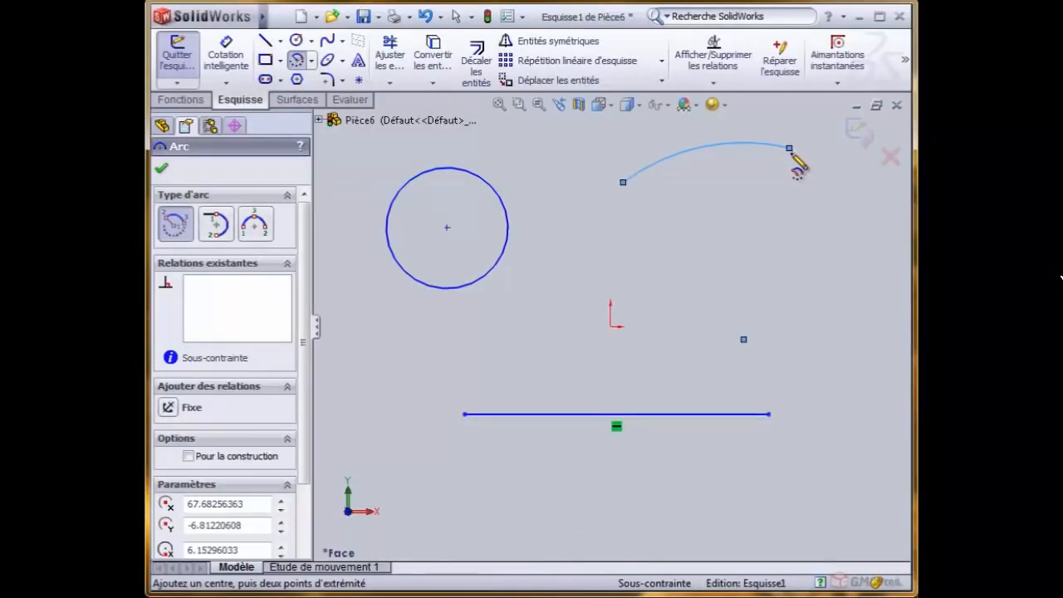
pyautogui.press('Escape')
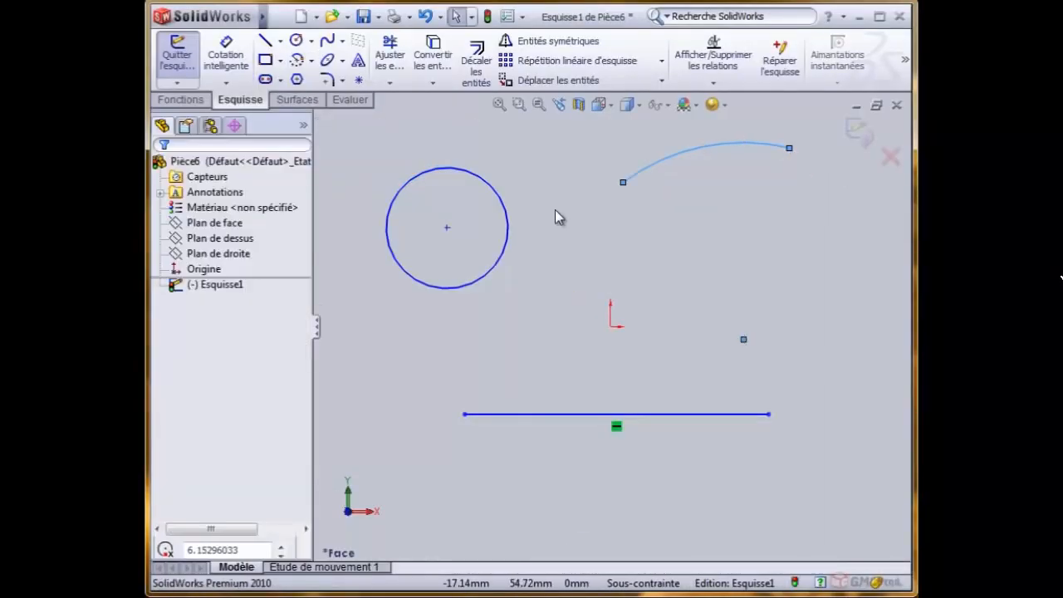
pyautogui.click(573, 217)
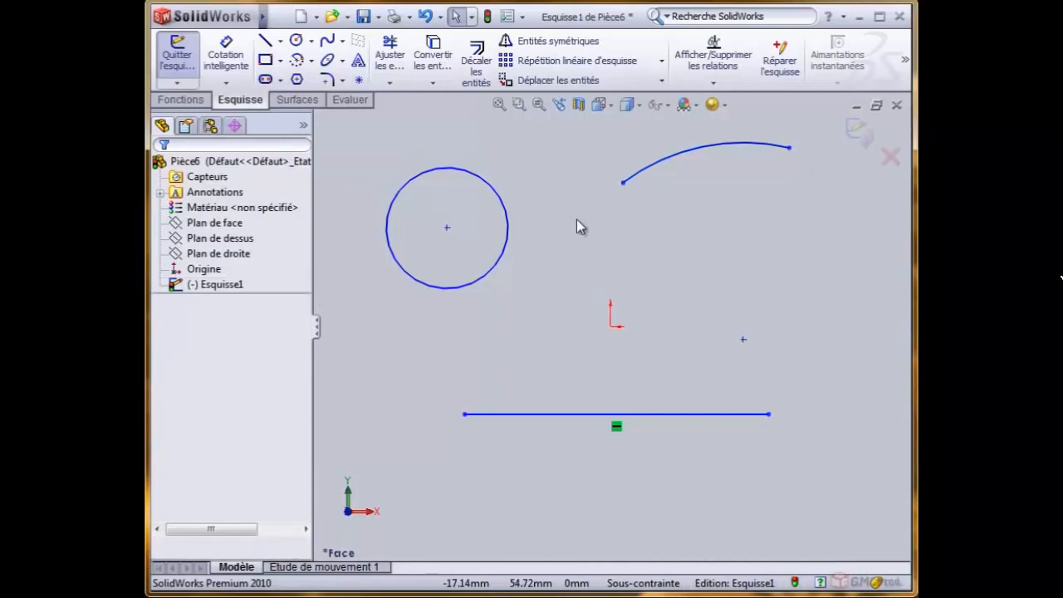
# - Draw a line from the origin up and to the left at 45°, about 50 mm long
pyautogui.click(265, 41)
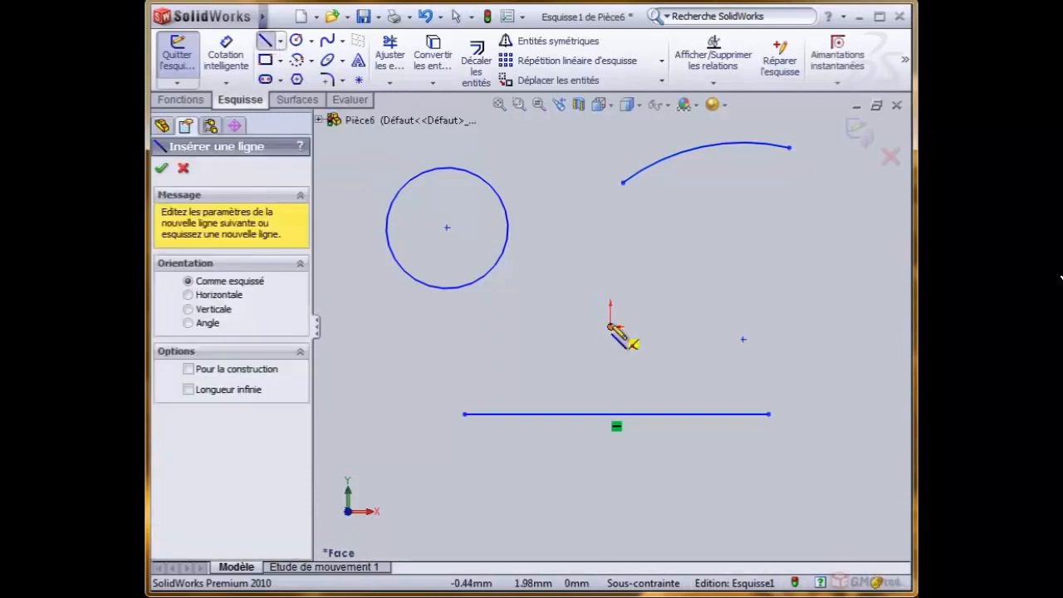
pyautogui.click(611, 326)
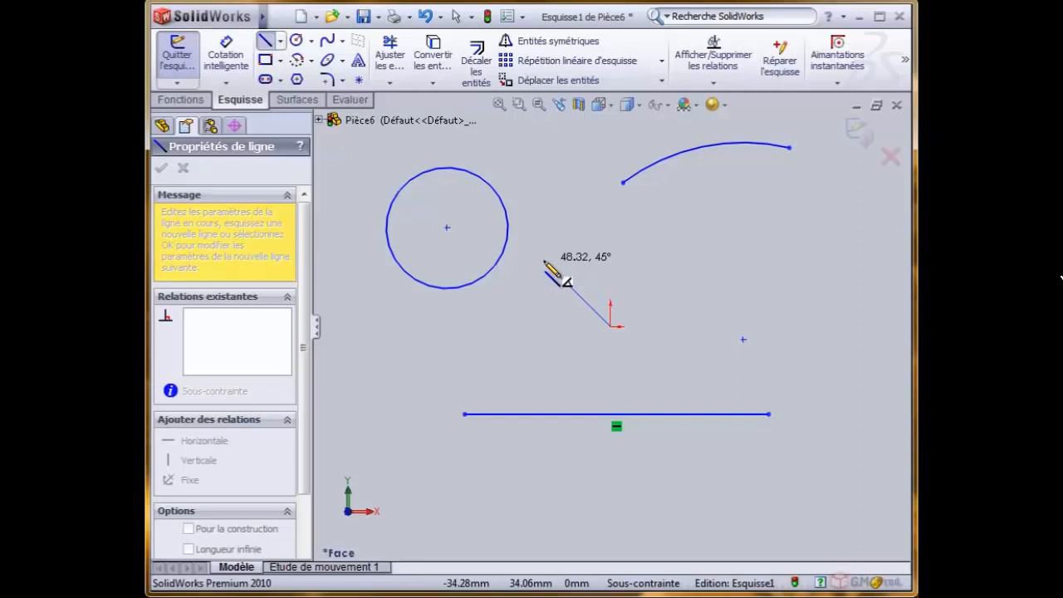
pyautogui.click(539, 255)
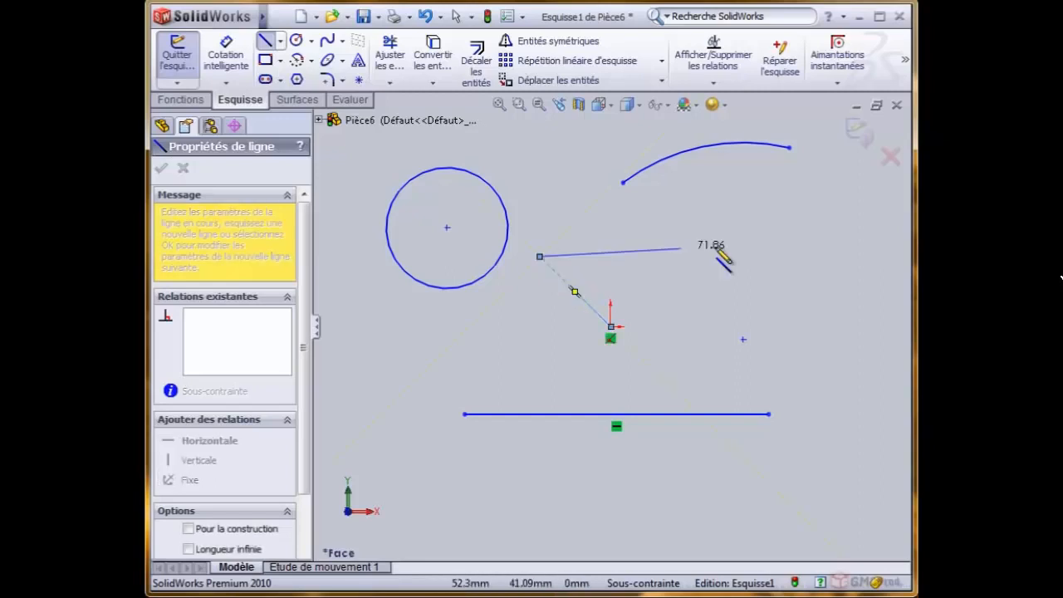
pyautogui.press('Escape')
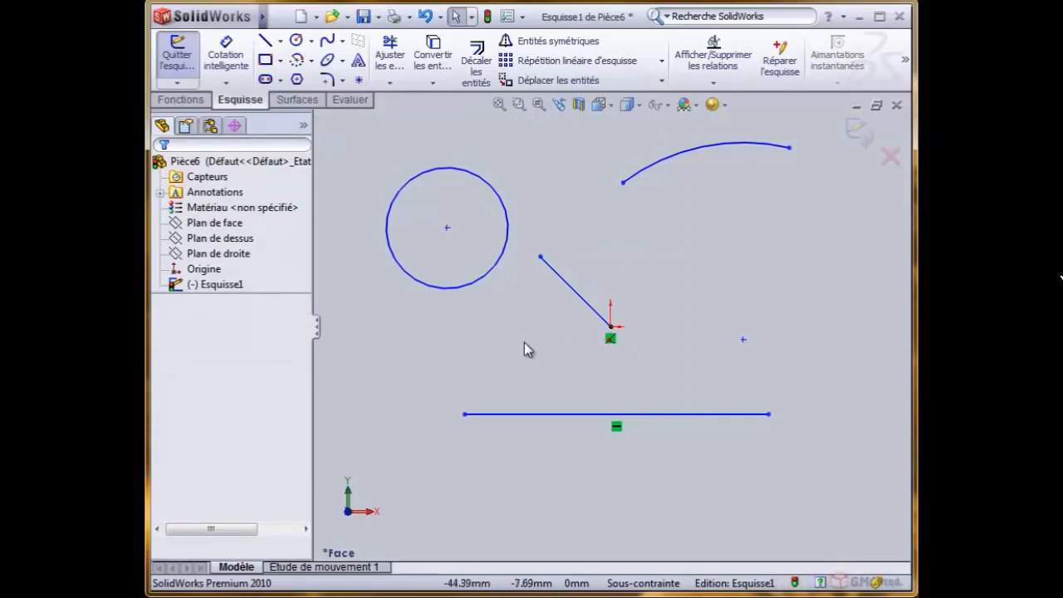
# - Draw a square of about 95 mm per side around the 45° line with the corner rectangle tool
pyautogui.click(265, 61)
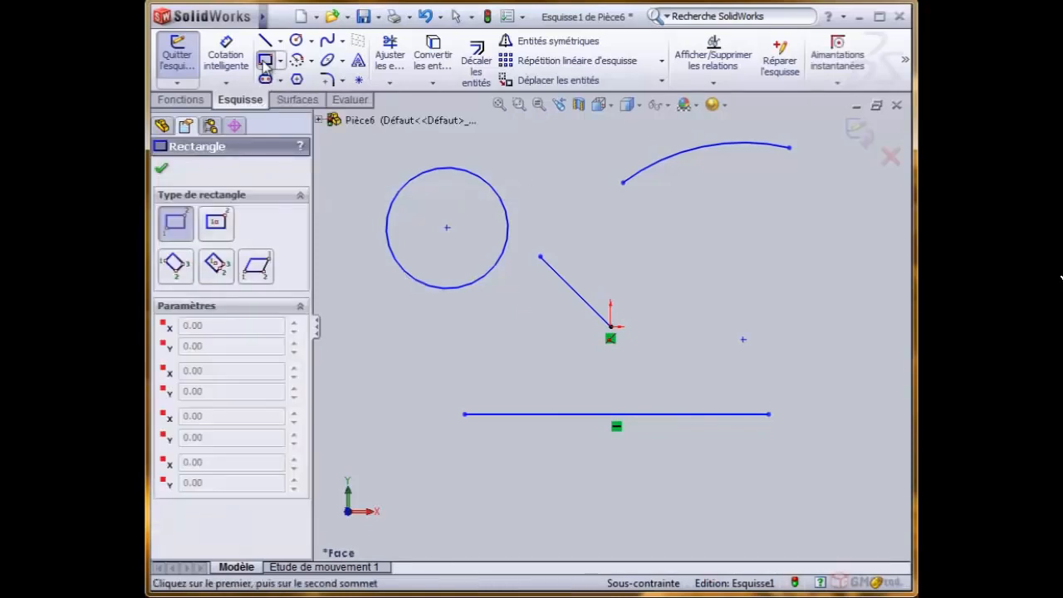
pyautogui.click(684, 206)
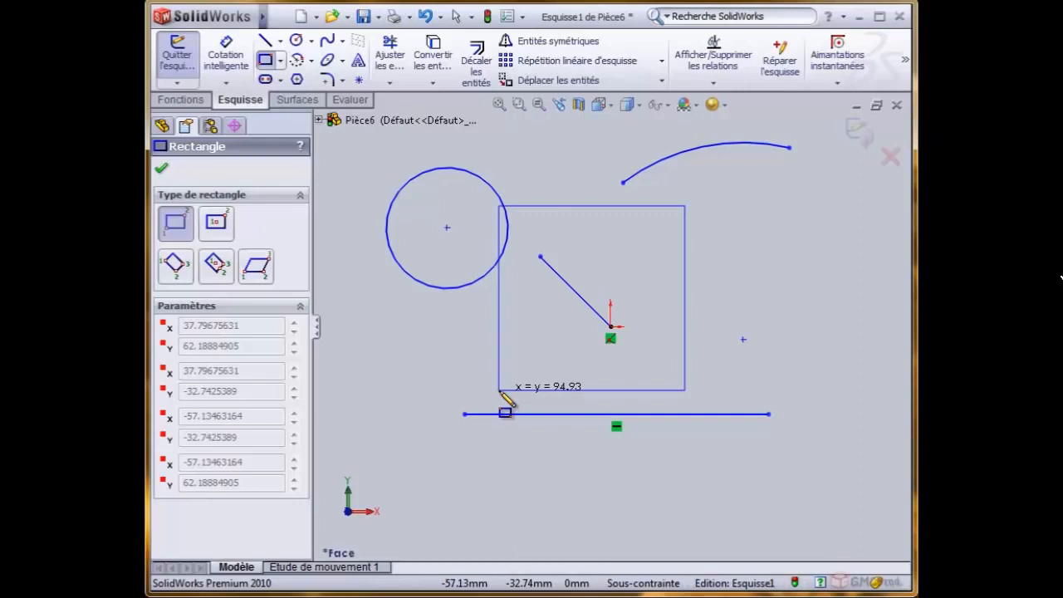
pyautogui.click(499, 390)
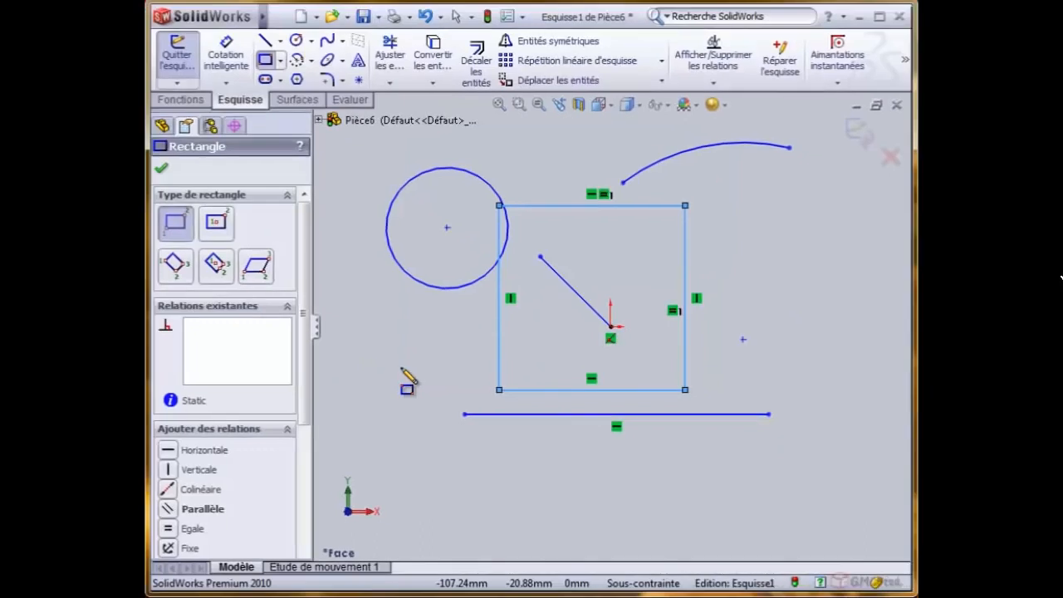
pyautogui.press('Escape')
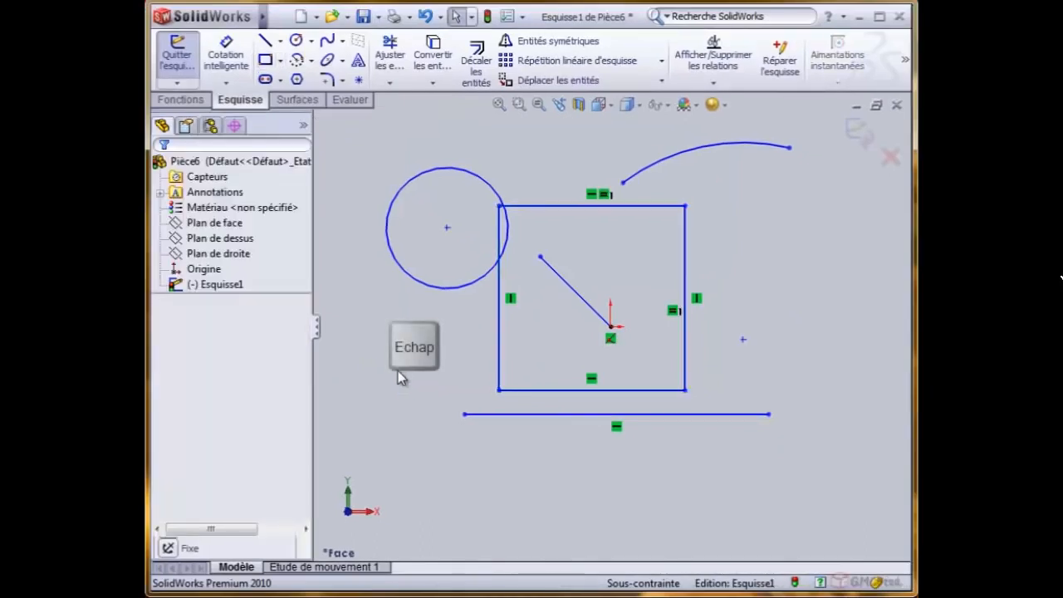
# - Delete all the geometry in the sketch
pyautogui.moveTo(509, 176)
pyautogui.mouseDown()
pyautogui.moveTo(854, 486)
pyautogui.moveTo(841, 477)
pyautogui.mouseUp()
pyautogui.press('Delete')
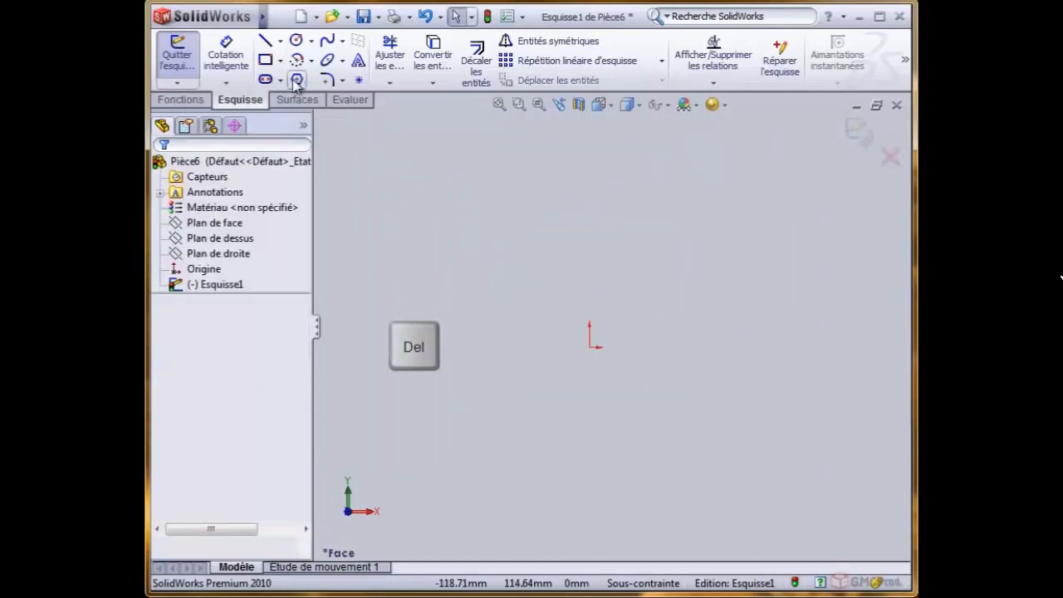
# - Draw a corner rectangle to the upper right of the origin, without touching it
pyautogui.click(266, 59)
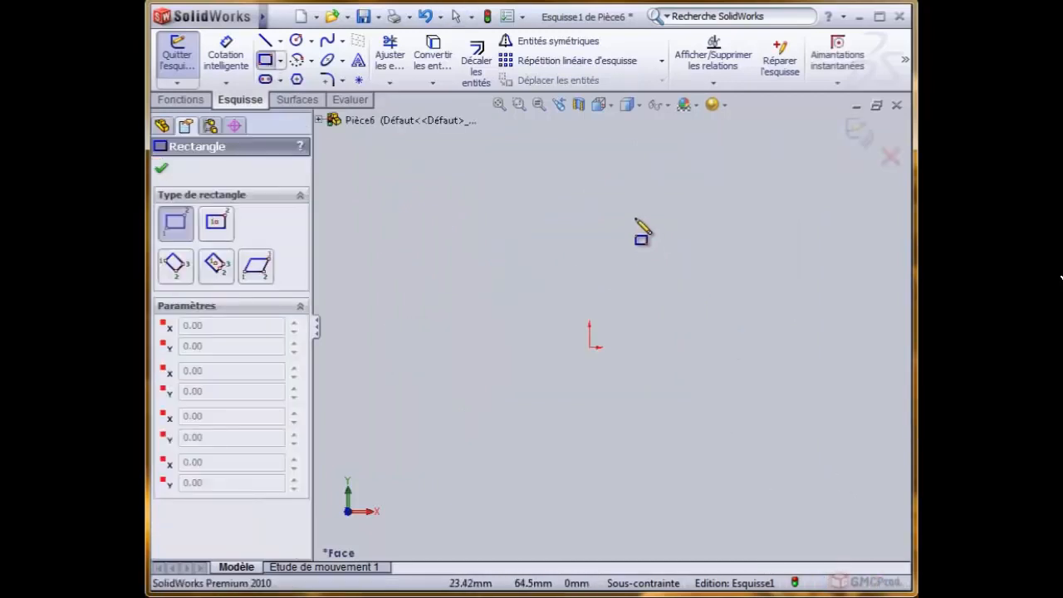
pyautogui.moveTo(622, 194)
pyautogui.mouseDown()
pyautogui.moveTo(752, 358)
pyautogui.moveTo(852, 380)
pyautogui.moveTo(797, 389)
pyautogui.moveTo(790, 376)
pyautogui.mouseUp()
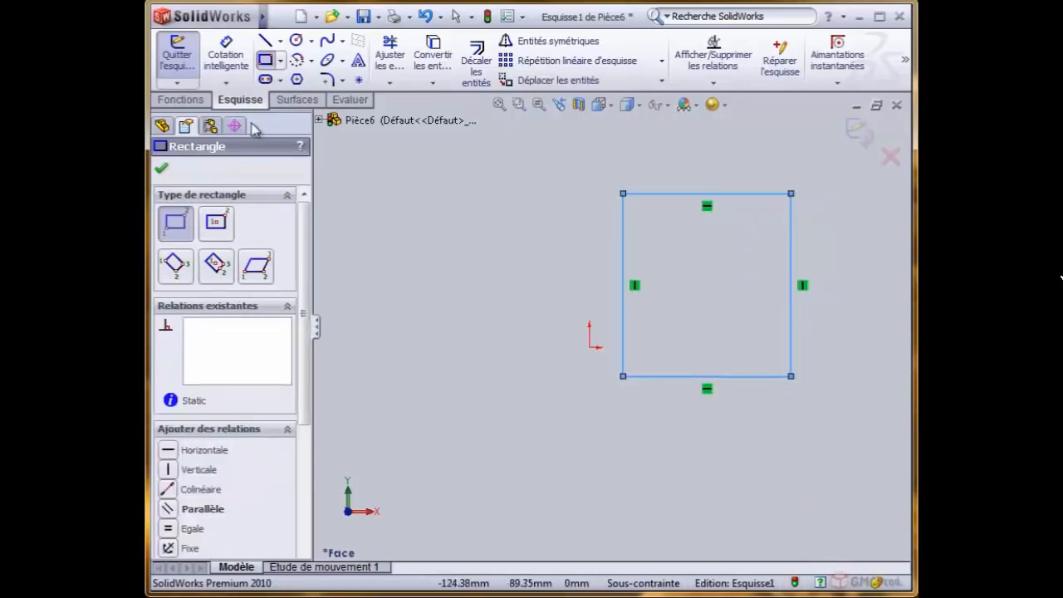
pyautogui.click(458, 17)
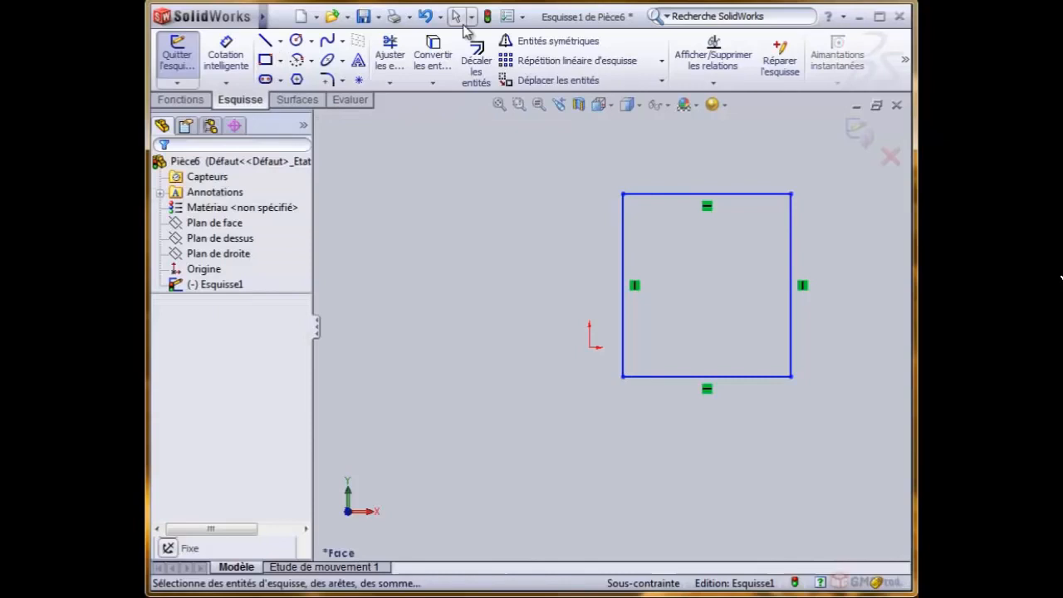
# - Stretch the rectangle by its upper corners to surround the origin, with the upper-left corner about 85 mm left of and 69 mm above it
pyautogui.click(623, 194)
pyautogui.moveTo(380, 214); pyautogui.dragTo(423, 214)
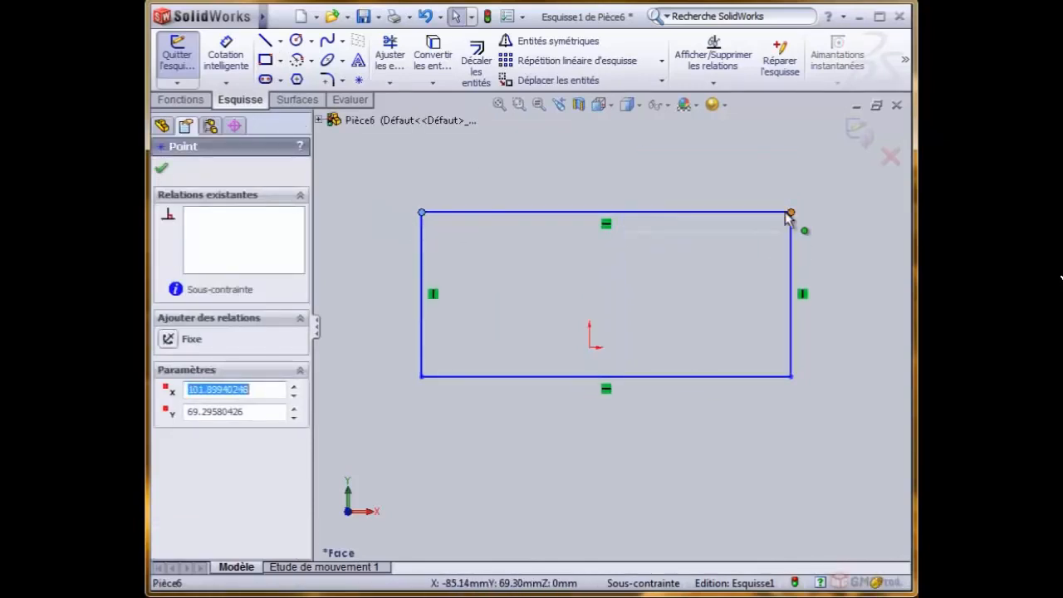
pyautogui.moveTo(790, 213)
pyautogui.mouseDown()
pyautogui.moveTo(671, 257)
pyautogui.moveTo(660, 222)
pyautogui.moveTo(738, 173)
pyautogui.moveTo(794, 211)
pyautogui.mouseUp()
pyautogui.click(615, 276)
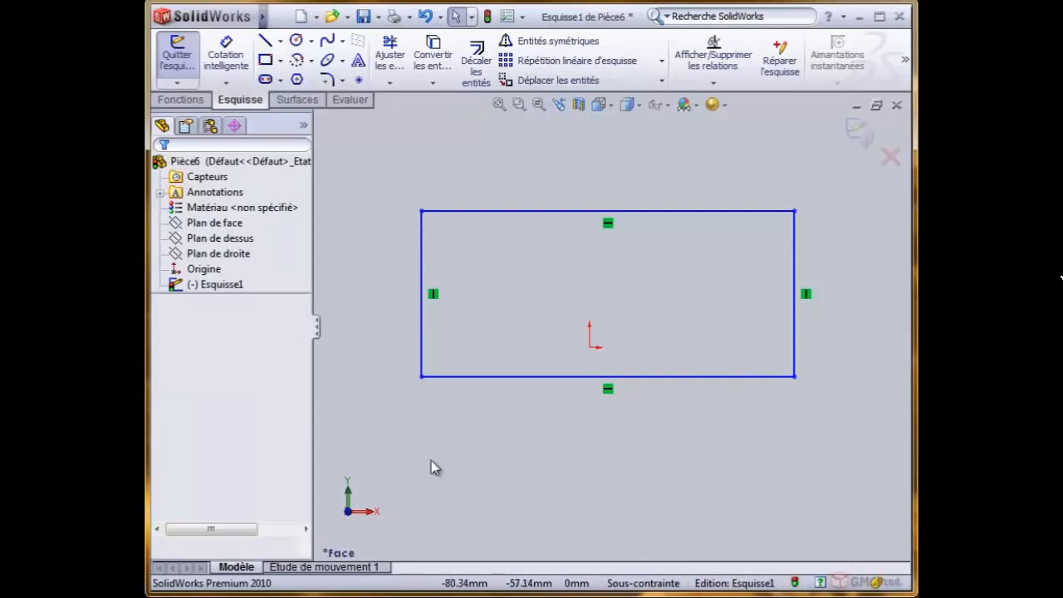
# - Add a coincident relation between the rectangle's lower-left corner and the origin
pyautogui.click(714, 83)
pyautogui.click(747, 116)
pyautogui.click(424, 377)
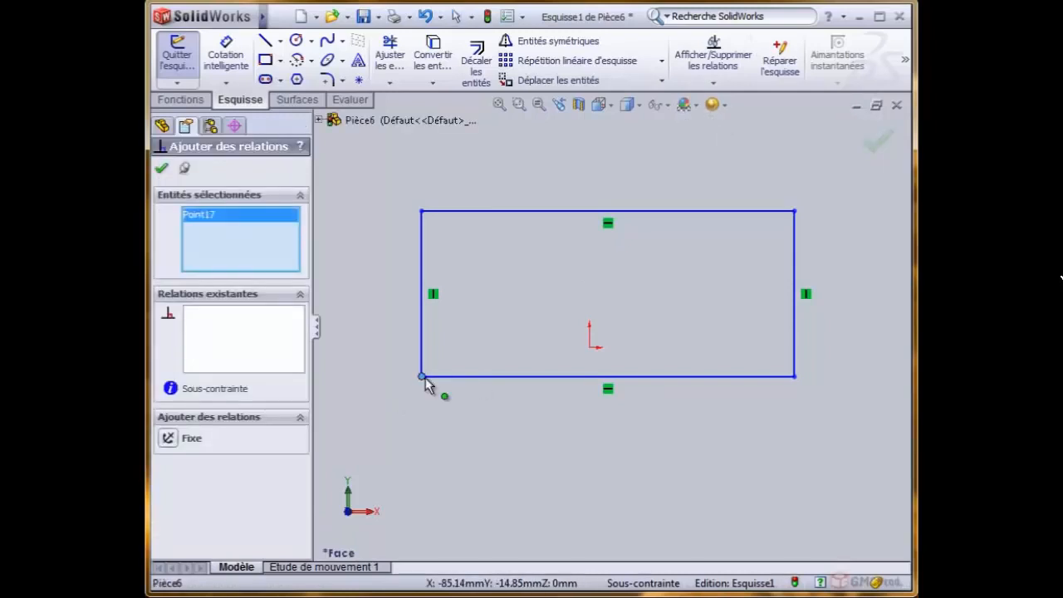
pyautogui.click(588, 349)
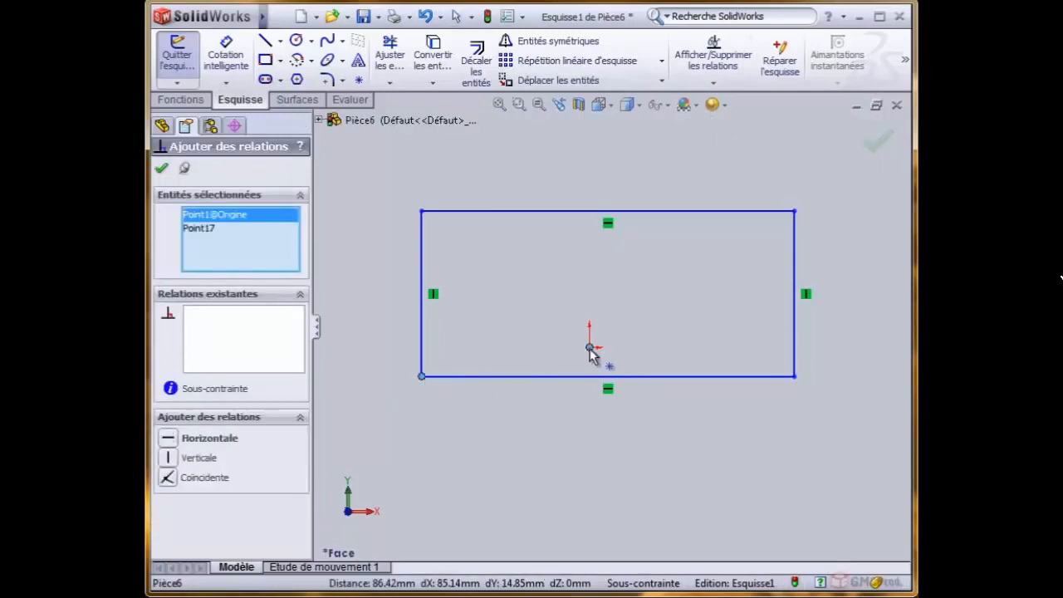
pyautogui.click(169, 478)
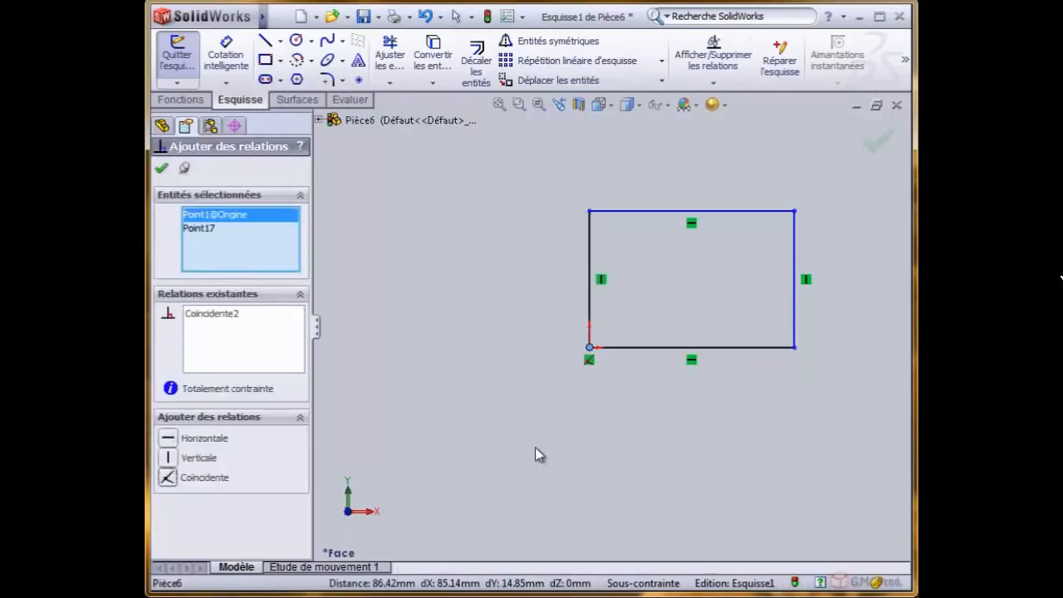
pyautogui.click(160, 169)
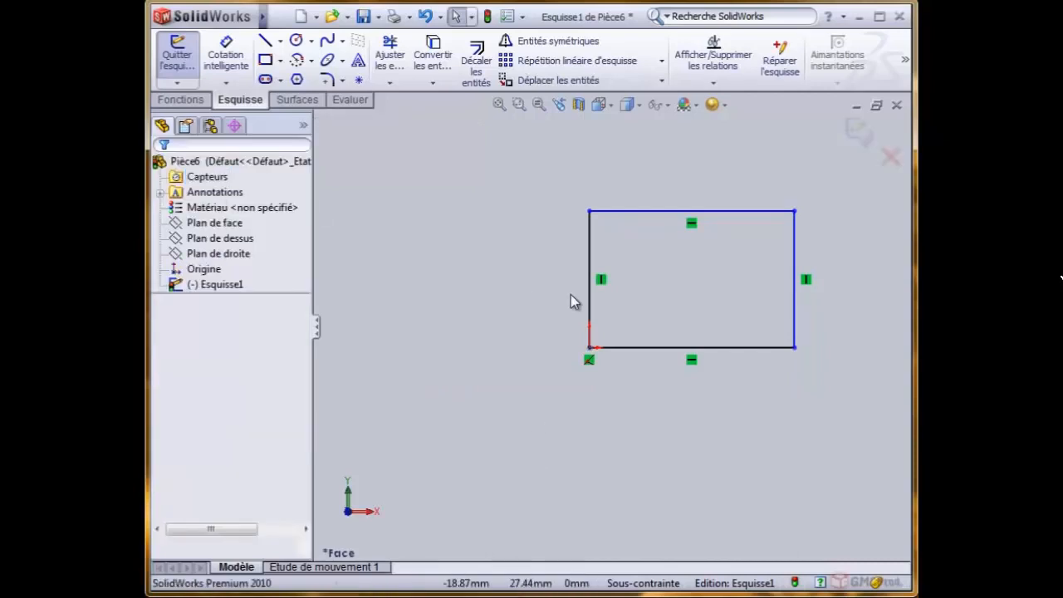
# - Shrink the rectangle by moving its free upper-right corner to about 81 mm right of and 48 mm above the origin
pyautogui.scroll(-2, 722, 295)
pyautogui.scroll(-1, 737, 280)
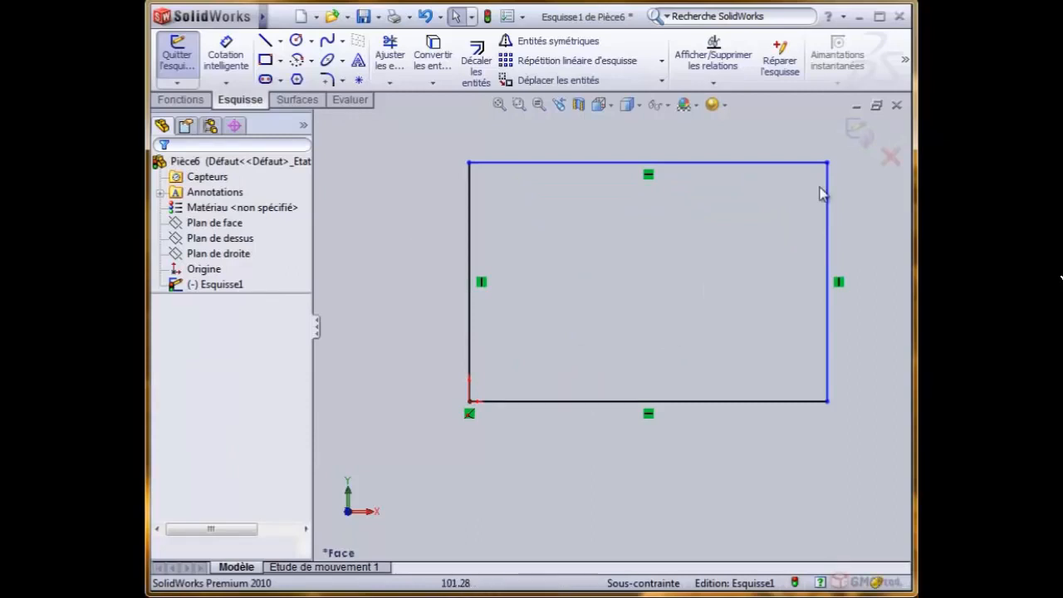
pyautogui.moveTo(827, 165); pyautogui.dragTo(751, 238)
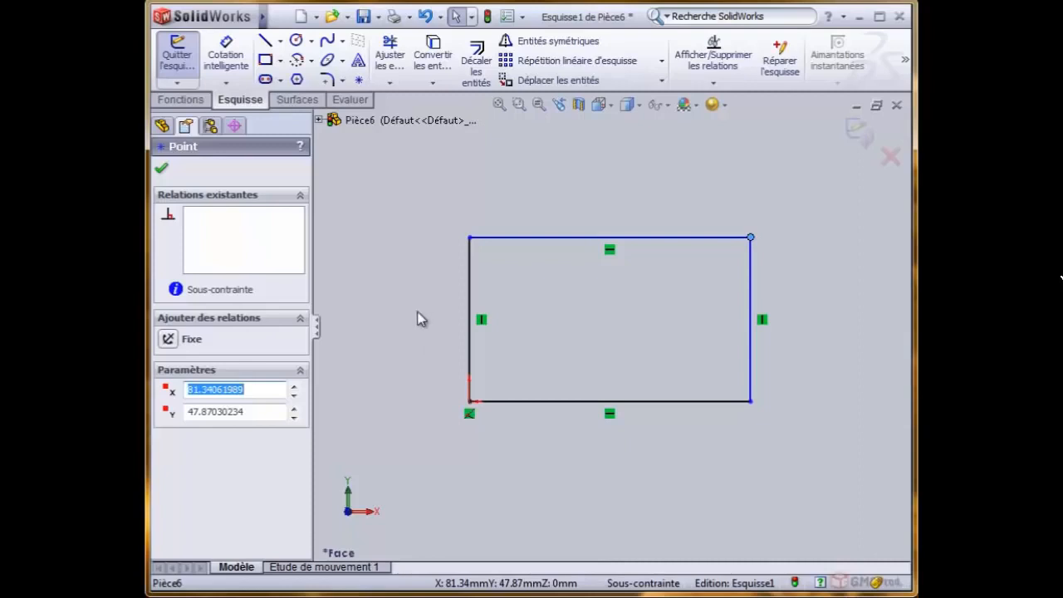
pyautogui.click(589, 321)
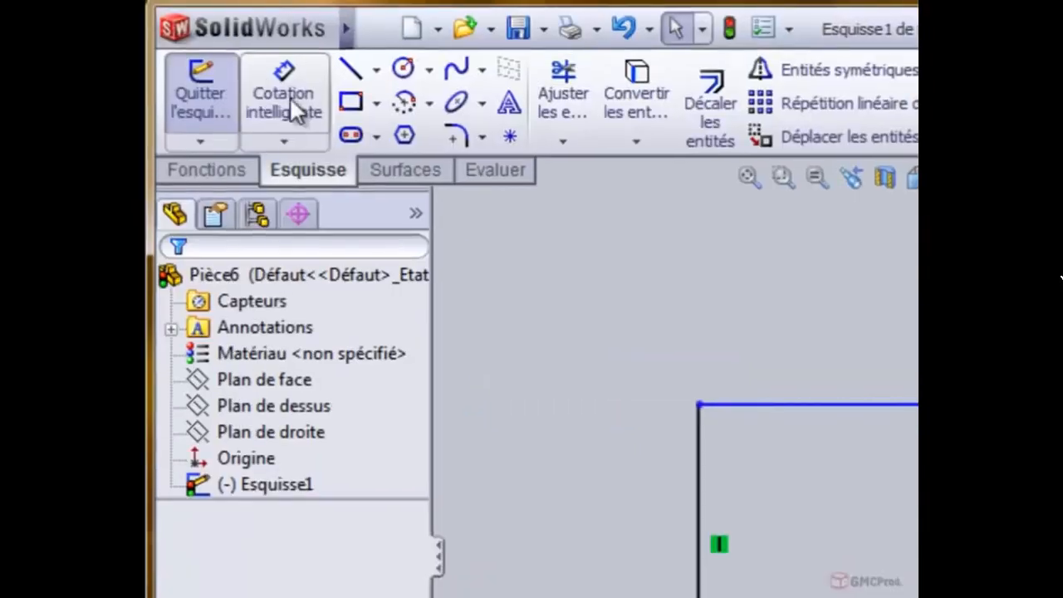
# - Dimension the rectangle's left side with Smart Dimension, set it to 50 mm, and rebuild the sketch with that value
pyautogui.click(284, 141)
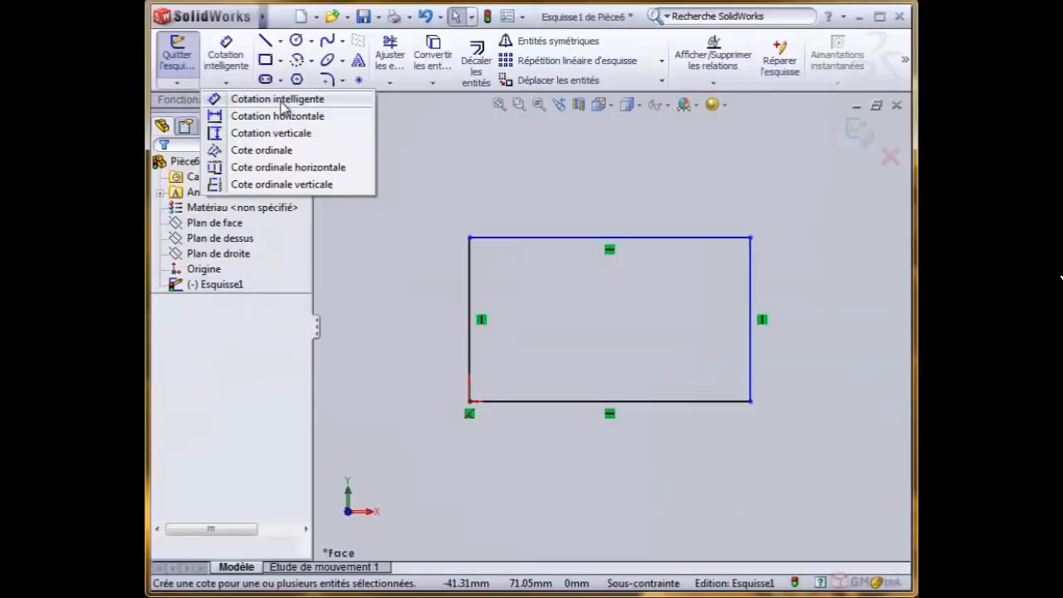
pyautogui.click(474, 173)
pyautogui.click(469, 286)
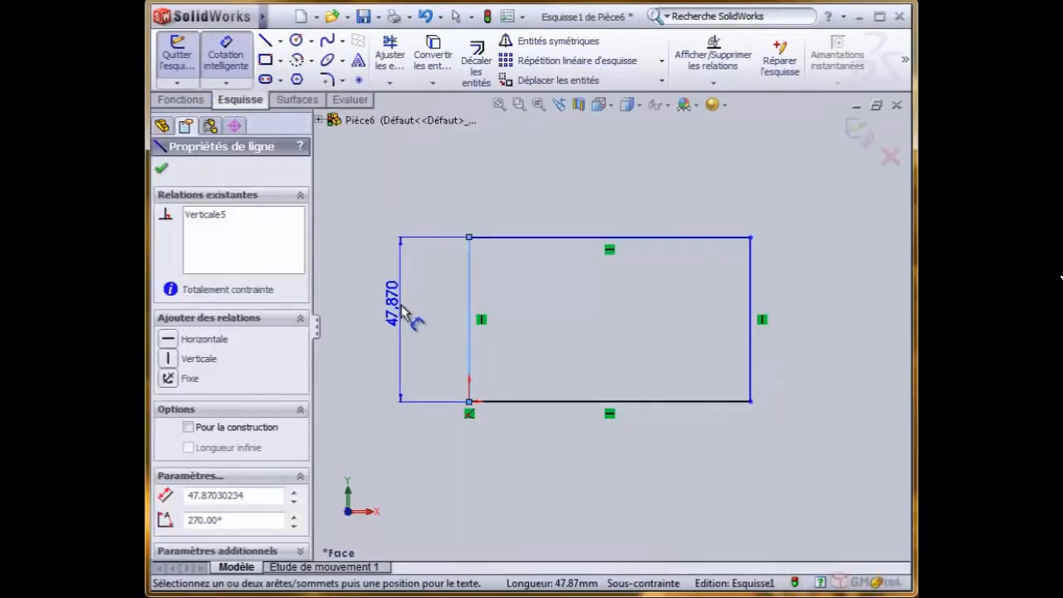
pyautogui.click(403, 311)
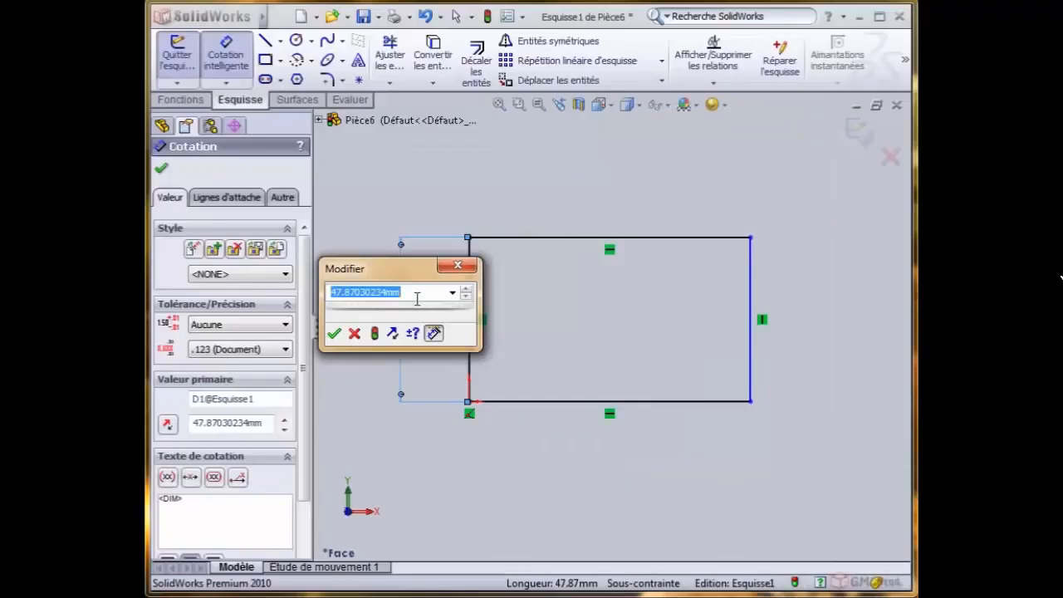
pyautogui.write('50')
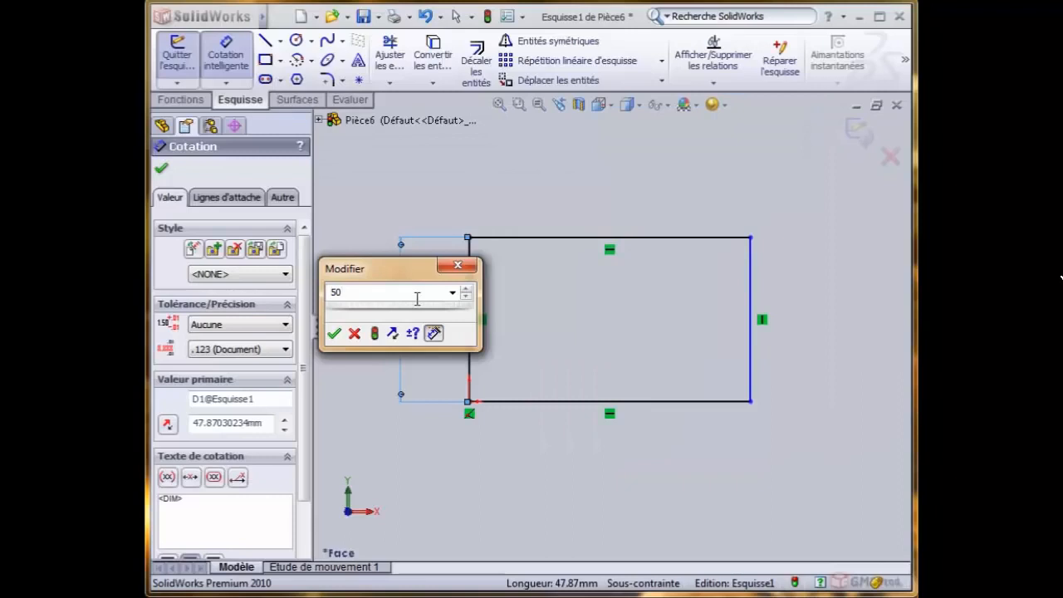
pyautogui.moveTo(381, 275); pyautogui.dragTo(591, 291)
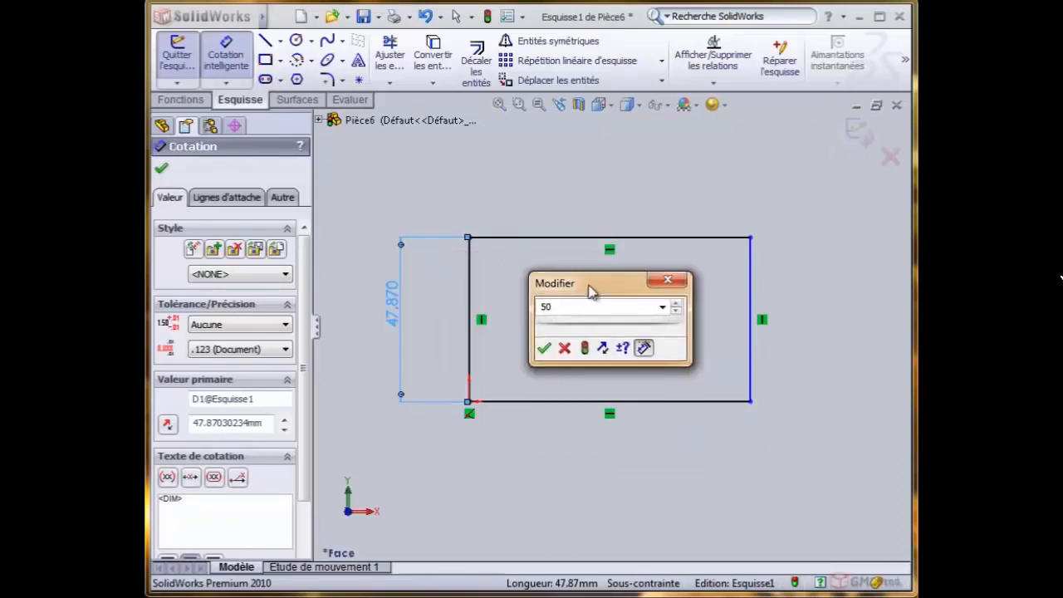
pyautogui.click(585, 348)
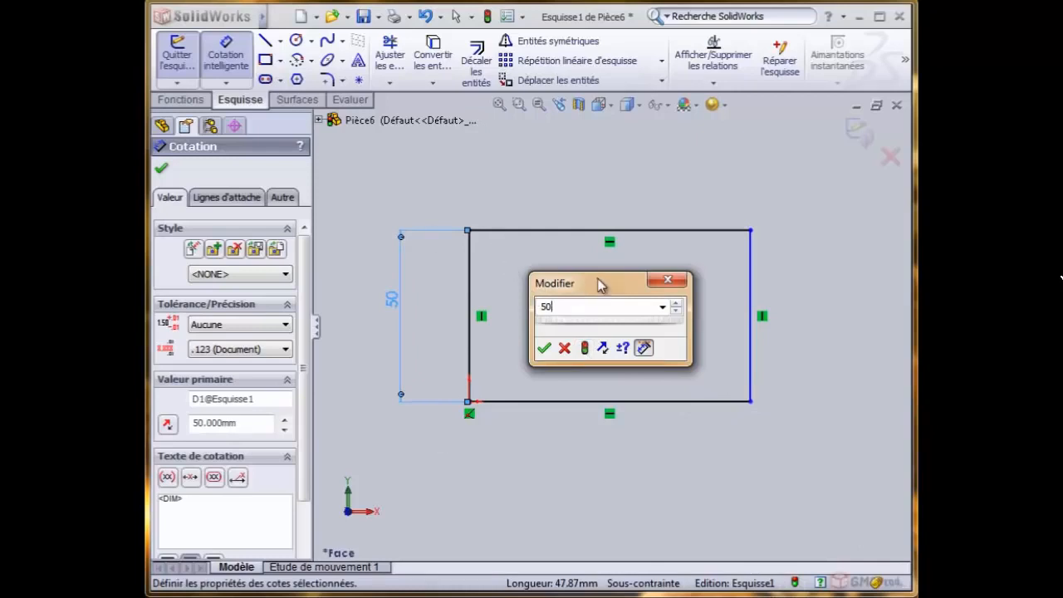
# - Reverse the direction of the left side's dimension so the rectangle extends below the origin
pyautogui.moveTo(598, 278); pyautogui.dragTo(586, 260)
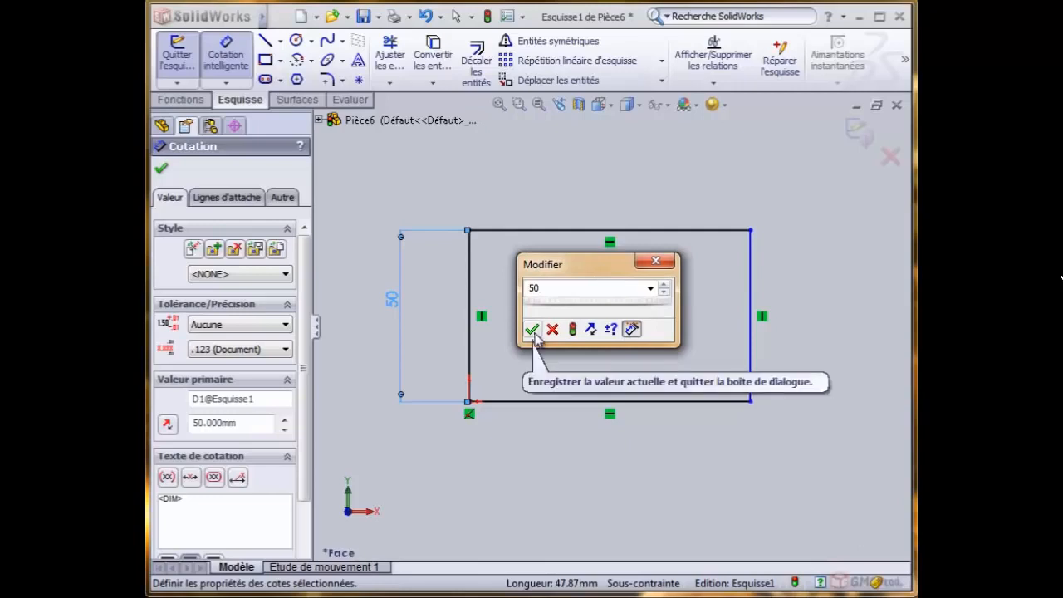
pyautogui.click(592, 331)
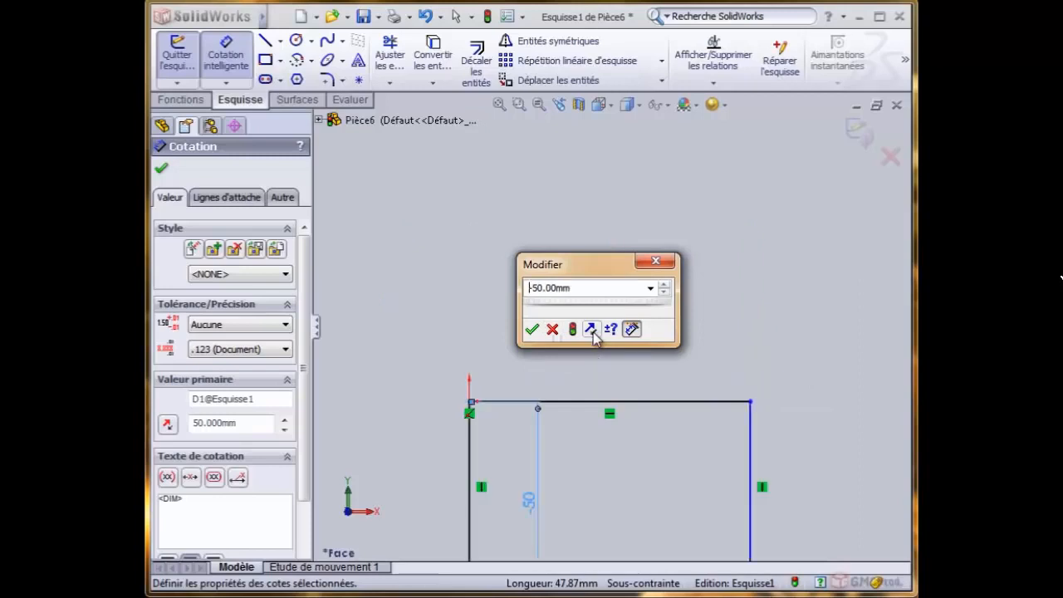
pyautogui.moveTo(604, 265); pyautogui.dragTo(679, 196)
pyautogui.scroll(3, 649, 292)
pyautogui.scroll(-4, 619, 380)
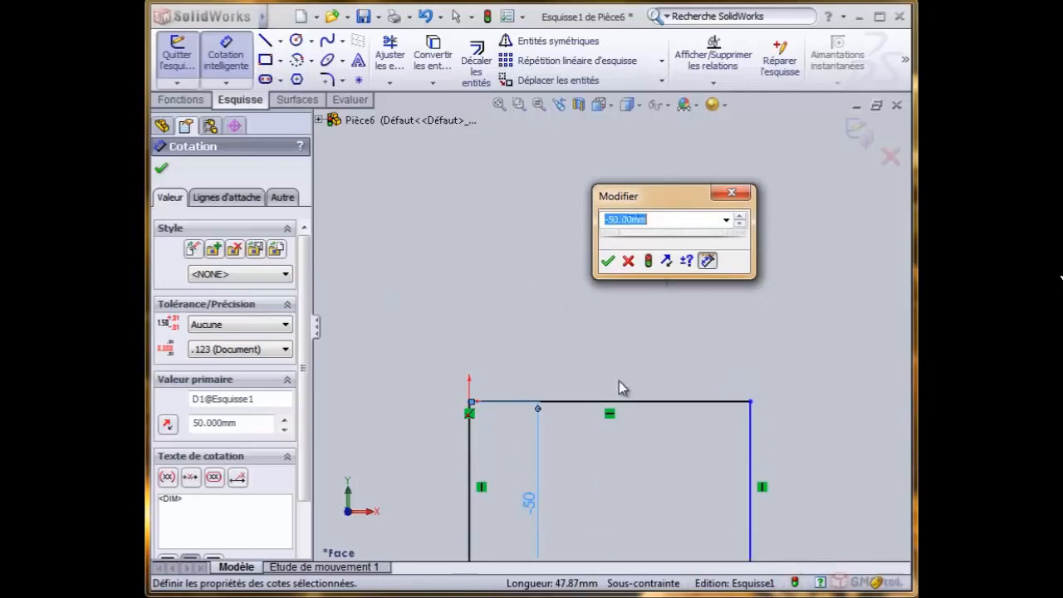
# - Reverse the left side's dimension again so the rectangle extends back above the origin
pyautogui.scroll(1, 618, 382)
pyautogui.moveTo(640, 203); pyautogui.dragTo(568, 277)
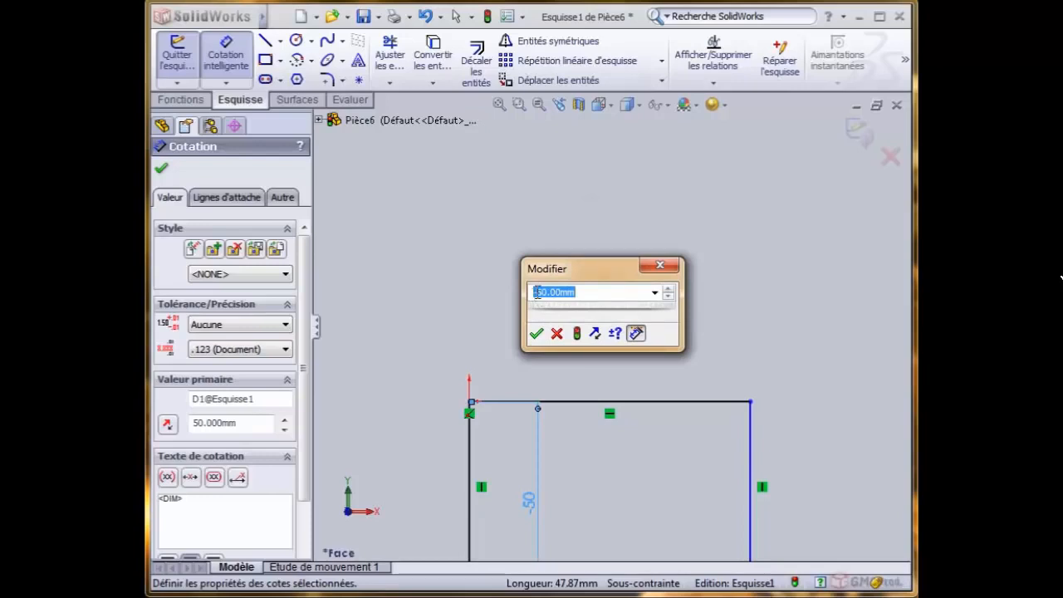
pyautogui.click(537, 292)
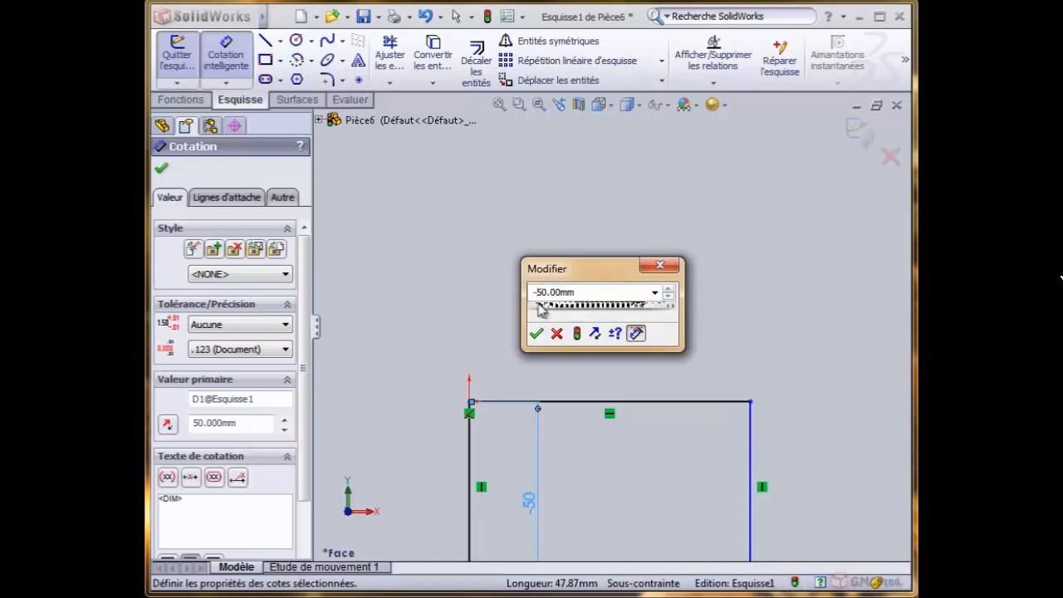
pyautogui.click(594, 333)
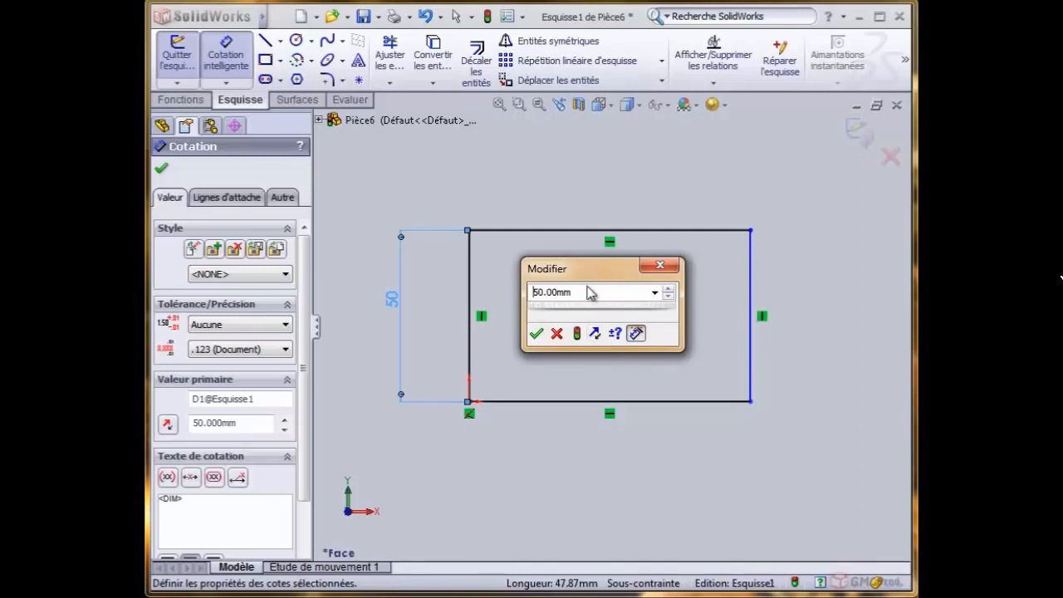
# - Raise the rectangle's height dimension to 80 mm in 10 mm increments
pyautogui.moveTo(582, 274); pyautogui.dragTo(571, 281)
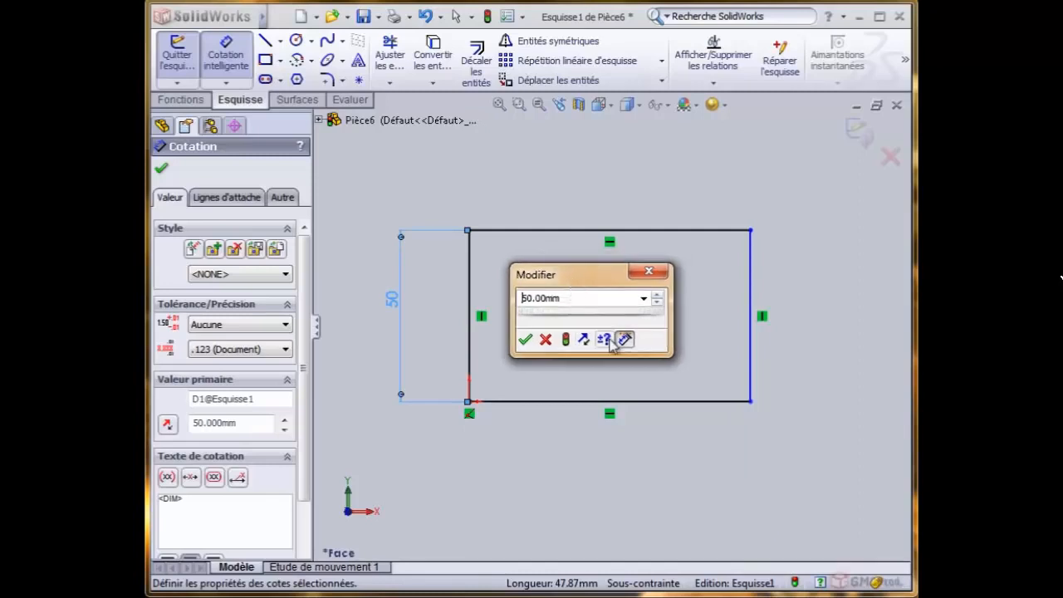
pyautogui.click(658, 295)
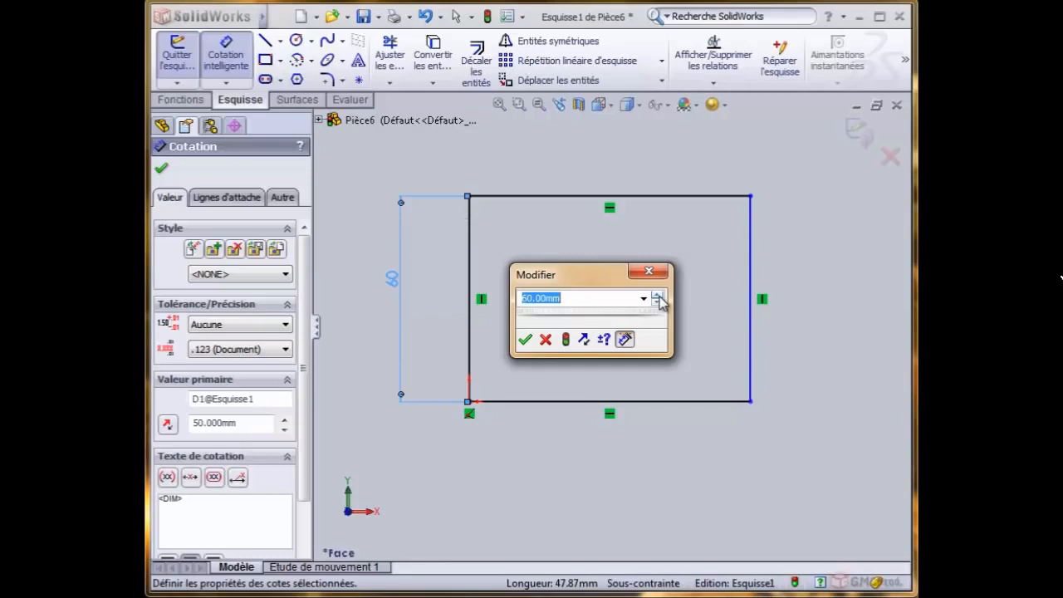
pyautogui.click(657, 295)
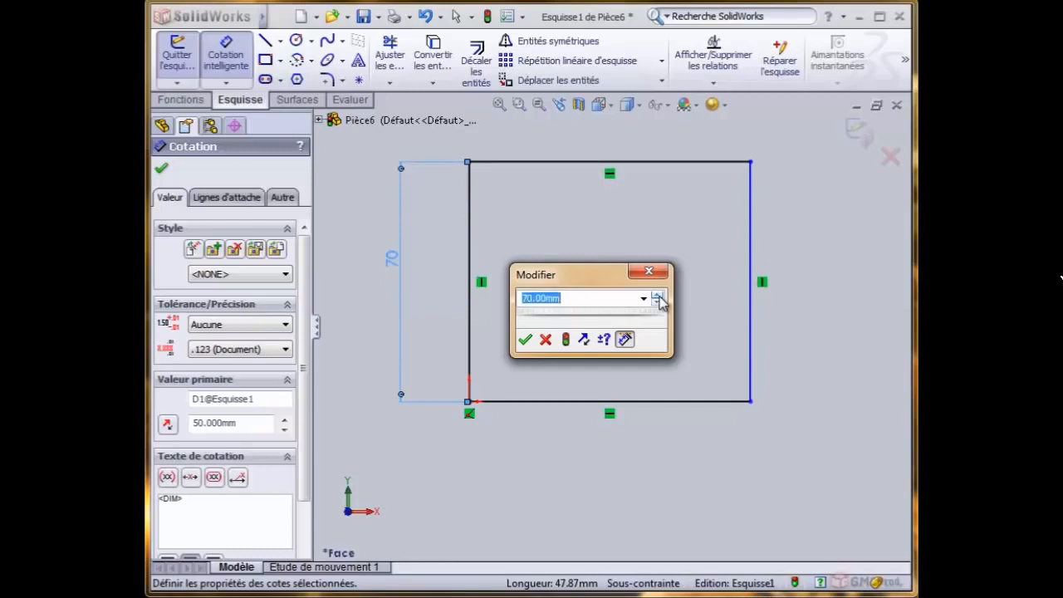
pyautogui.click(659, 295)
pyautogui.moveTo(578, 276); pyautogui.dragTo(611, 234)
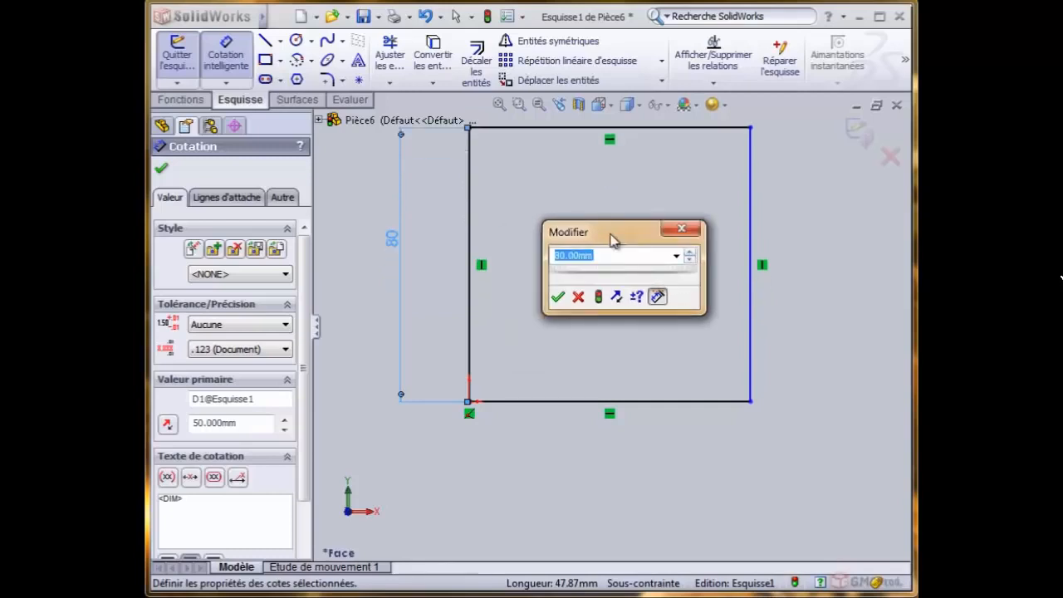
# - Set the increment for stepping the dimension value to 5 mm
pyautogui.click(635, 295)
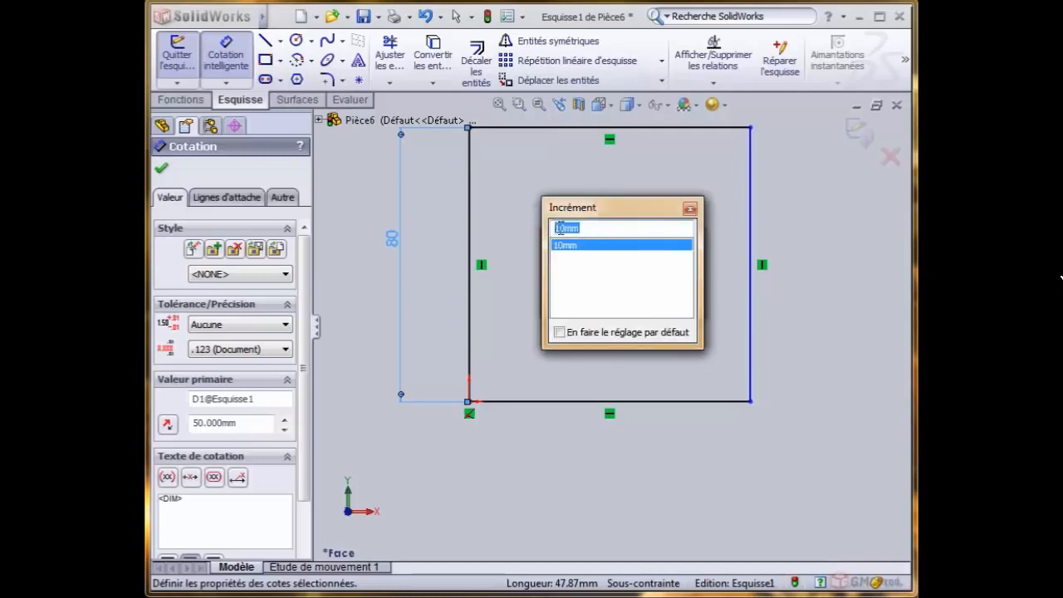
pyautogui.write('5')
pyautogui.press('Return')
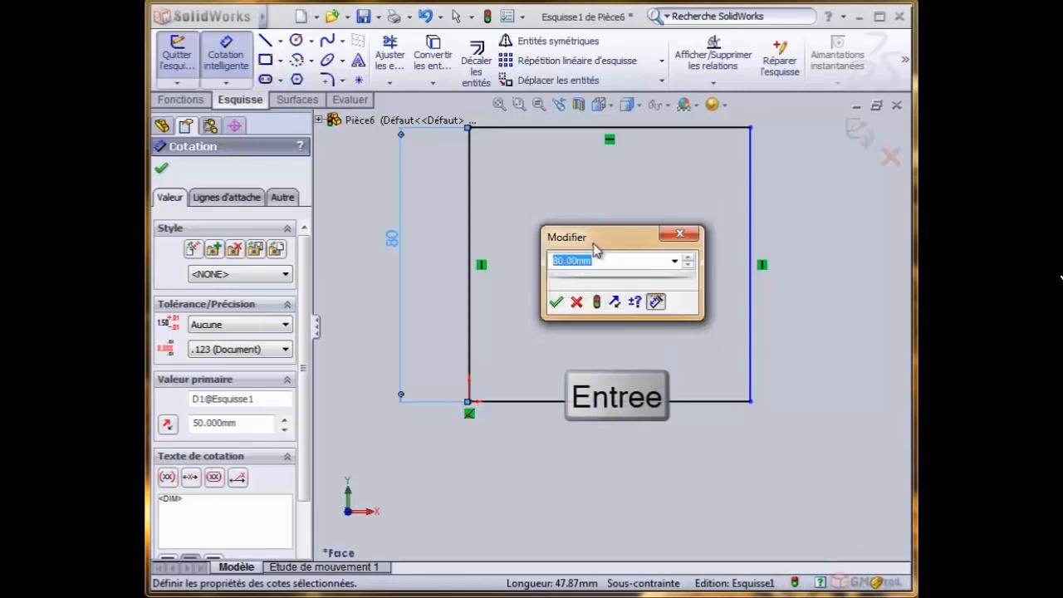
# - Step the rectangle's height dimension up and back down in 5 mm increments, ending at 65 mm
pyautogui.click(688, 257)
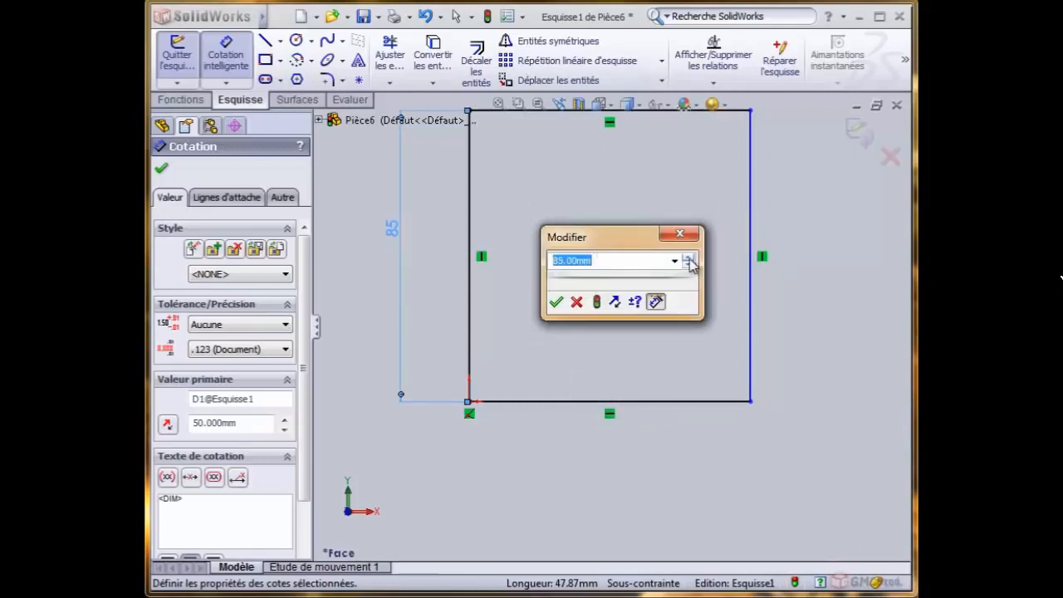
pyautogui.click(688, 259)
pyautogui.click(687, 264)
pyautogui.click(687, 264)
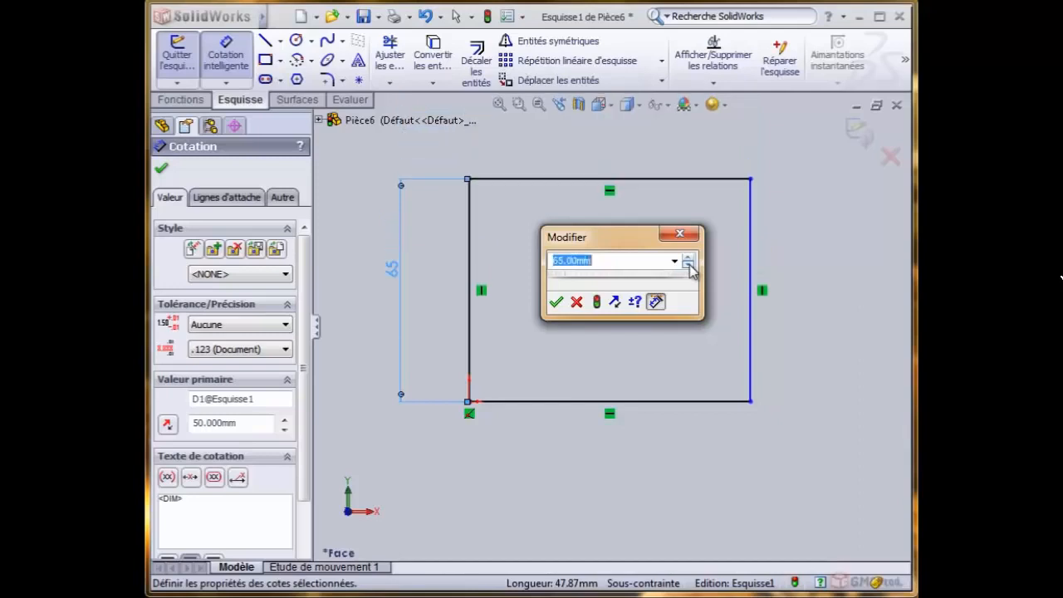
pyautogui.moveTo(618, 240); pyautogui.dragTo(619, 267)
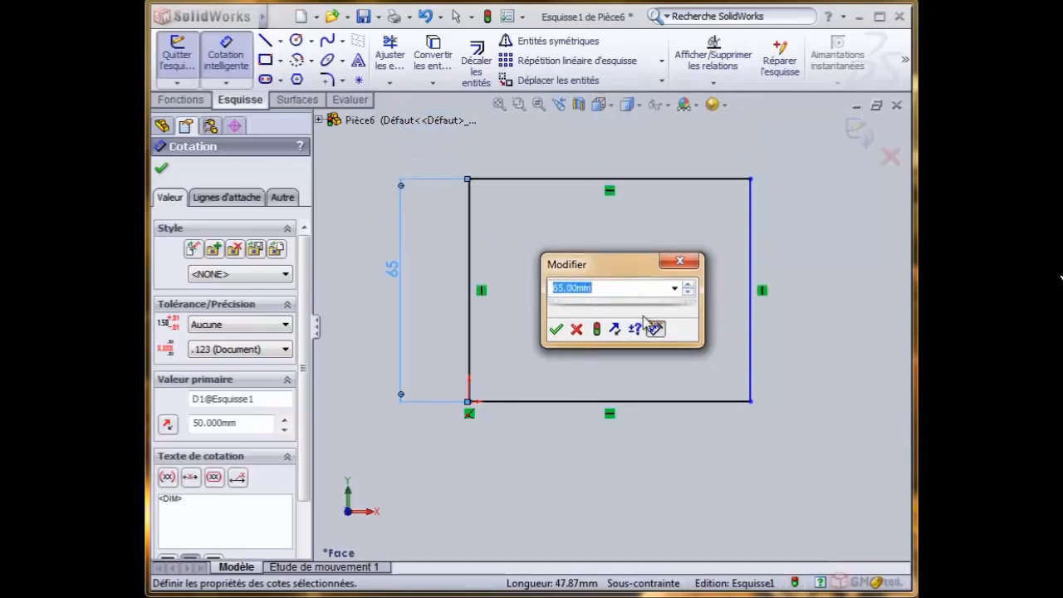
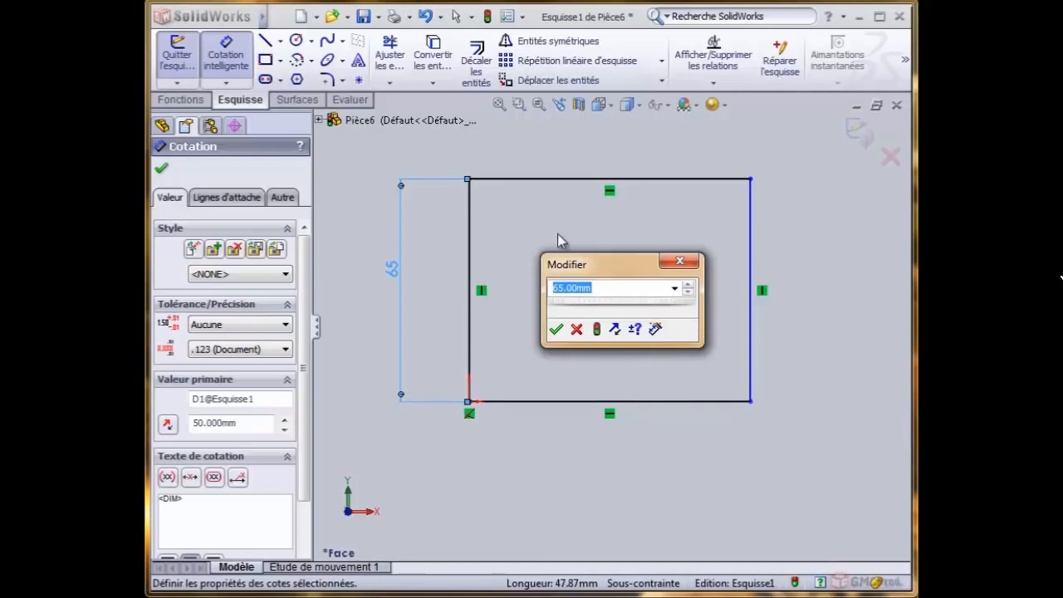
# - Toggle marking the height dimension for drawing import, set it to 70 mm with the thumbwheel, and accept the value
pyautogui.click(655, 328)
pyautogui.moveTo(613, 261); pyautogui.dragTo(603, 240)
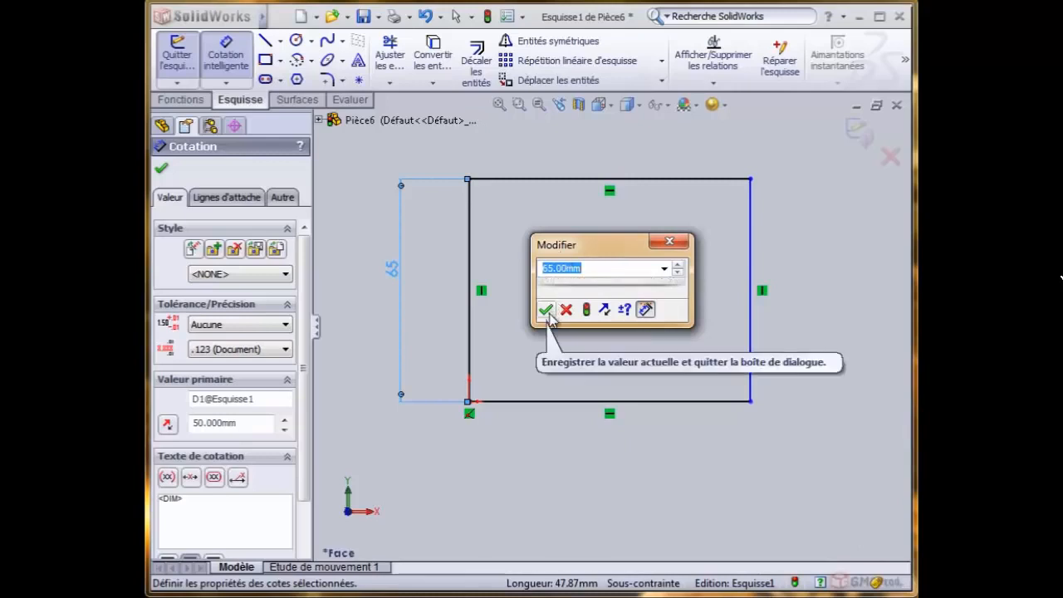
pyautogui.moveTo(588, 282)
pyautogui.mouseDown()
pyautogui.moveTo(633, 284)
pyautogui.moveTo(568, 287)
pyautogui.moveTo(601, 286)
pyautogui.moveTo(590, 290)
pyautogui.mouseUp()
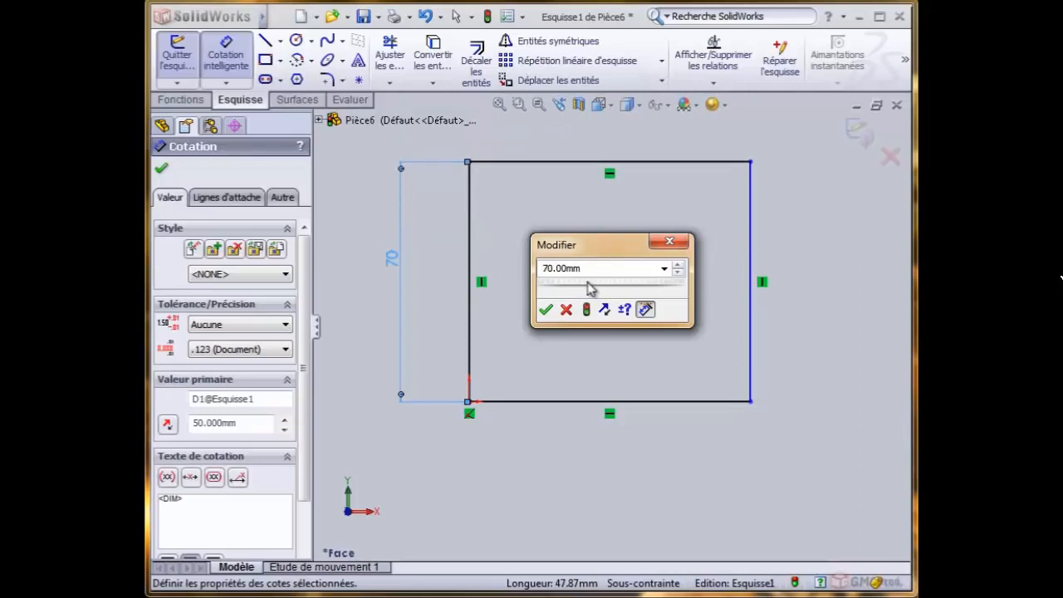
pyautogui.click(663, 269)
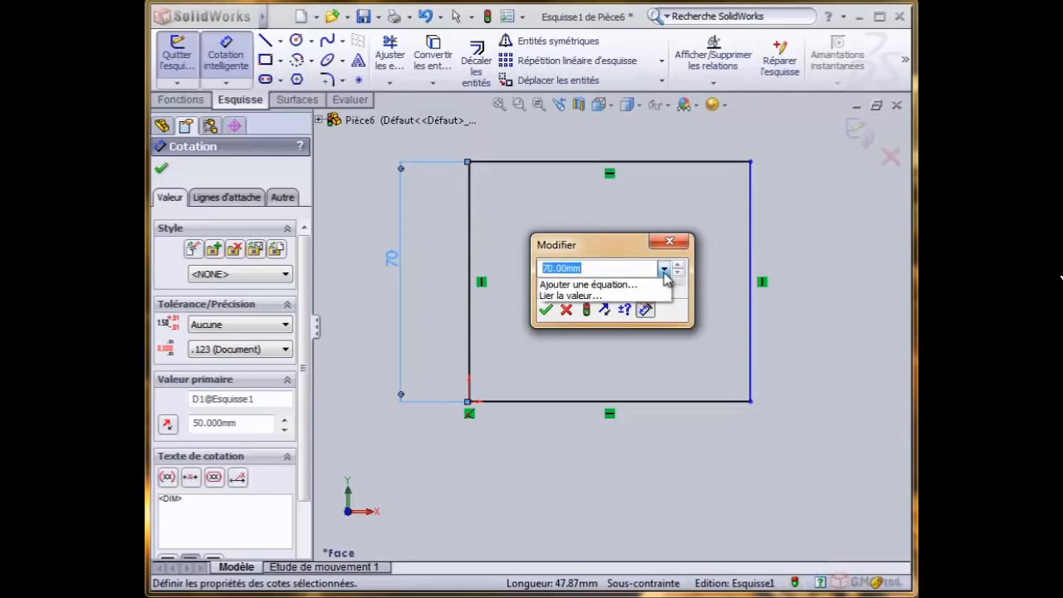
pyautogui.click(663, 269)
pyautogui.click(545, 308)
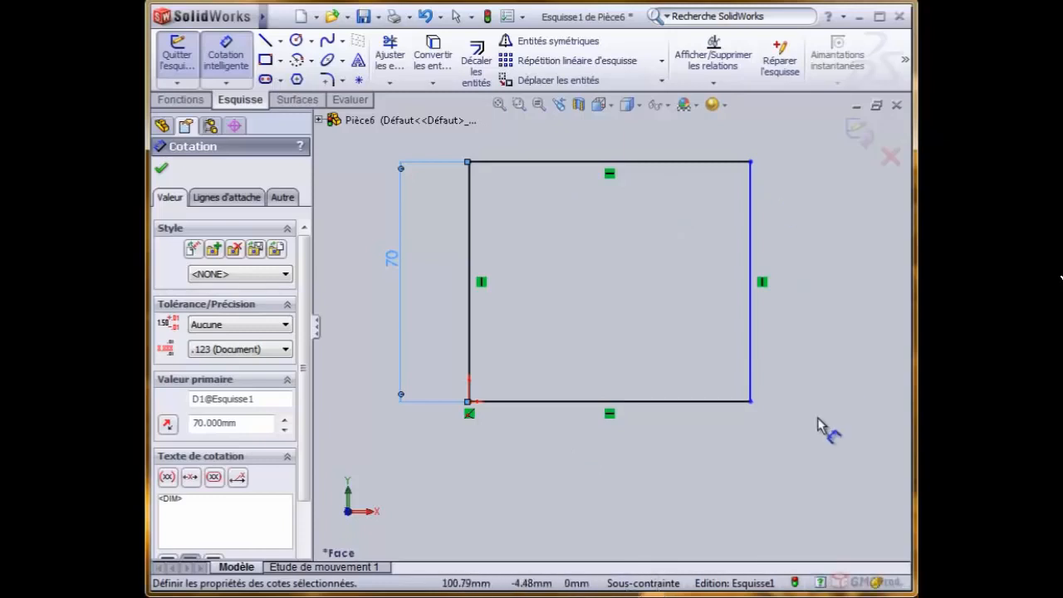
# - Leave the dimension tool and stretch the rectangle's free right side outward to a width of about 99 mm
pyautogui.rightClick(555, 230)
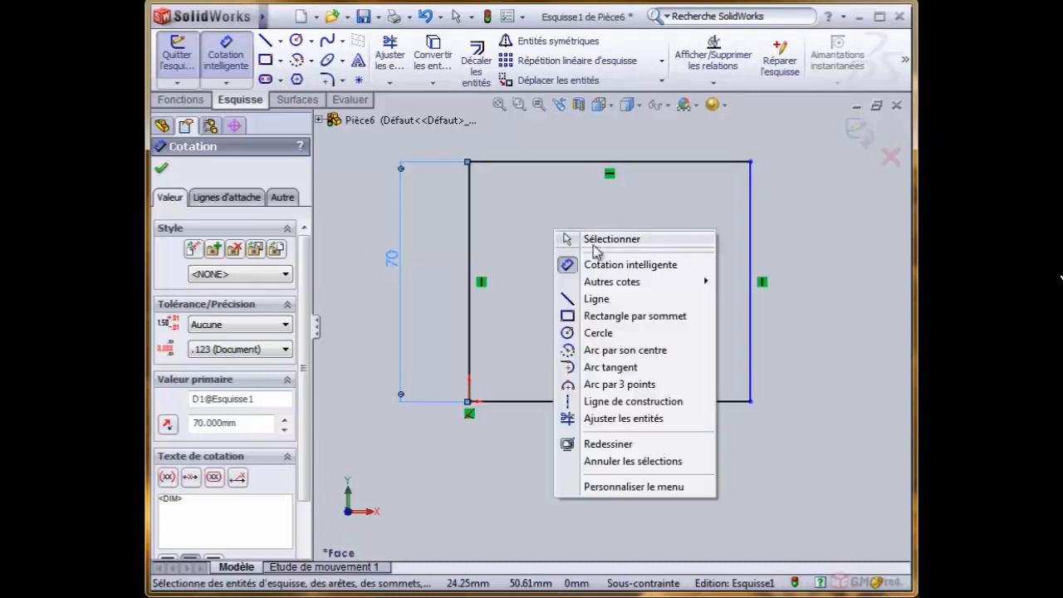
pyautogui.click(593, 241)
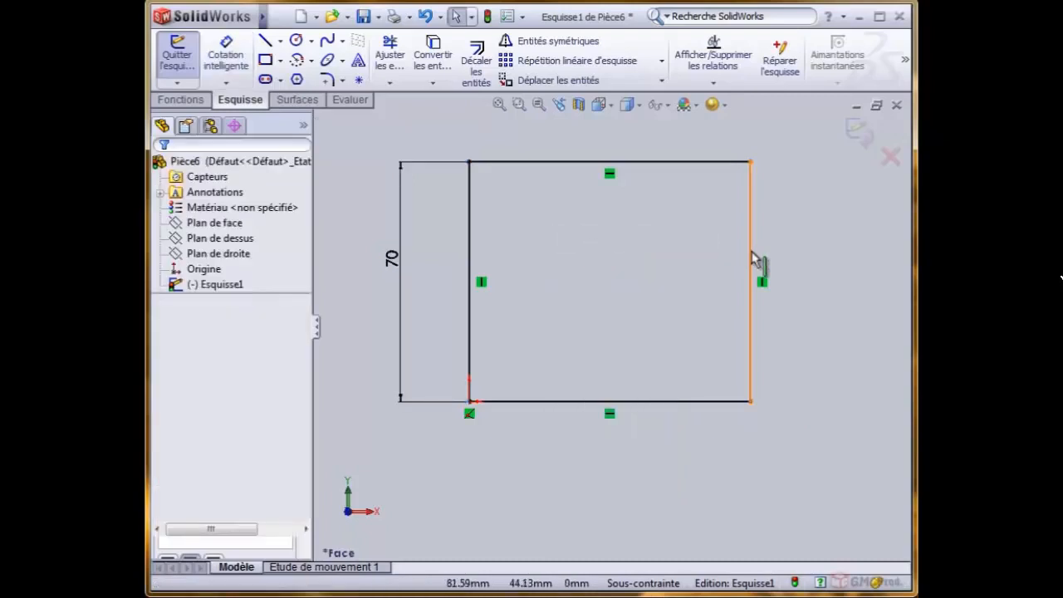
pyautogui.moveTo(754, 259); pyautogui.dragTo(811, 317)
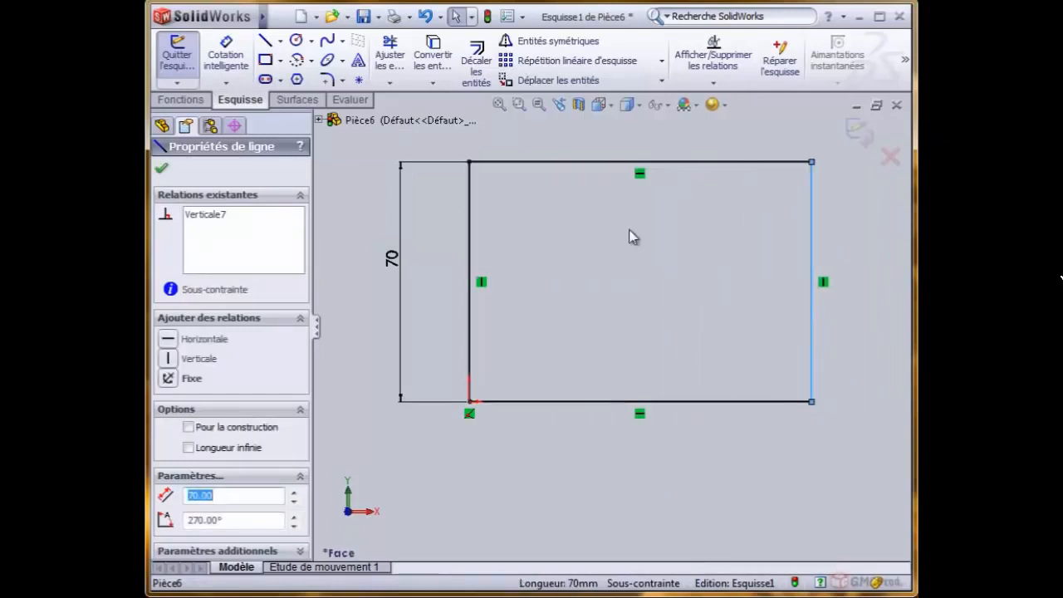
pyautogui.click(604, 256)
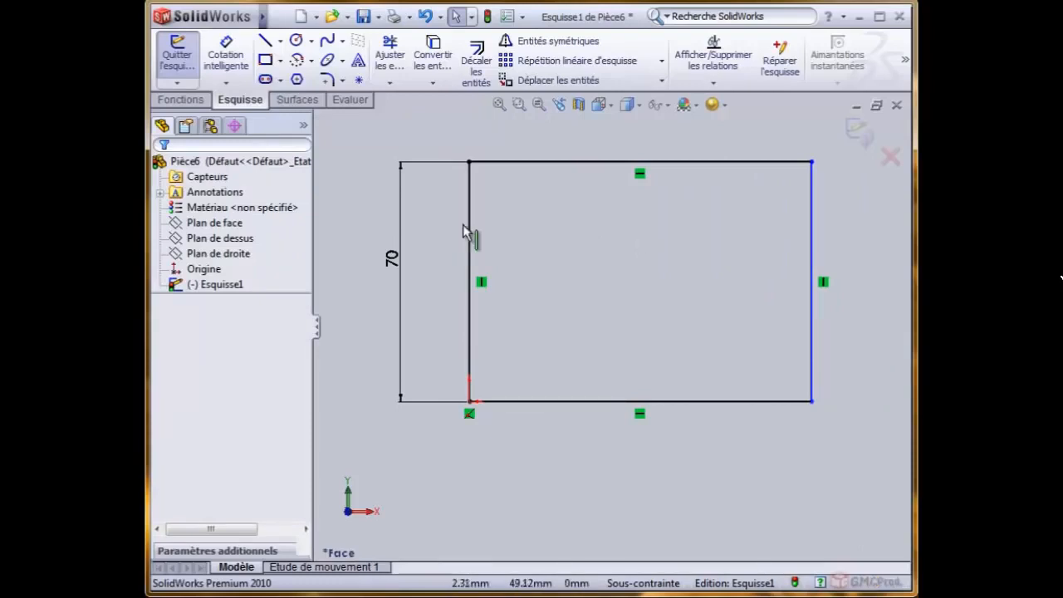
# - Dimension the rectangle's bottom side below the sketch and set its length to 80 mm
pyautogui.click(226, 54)
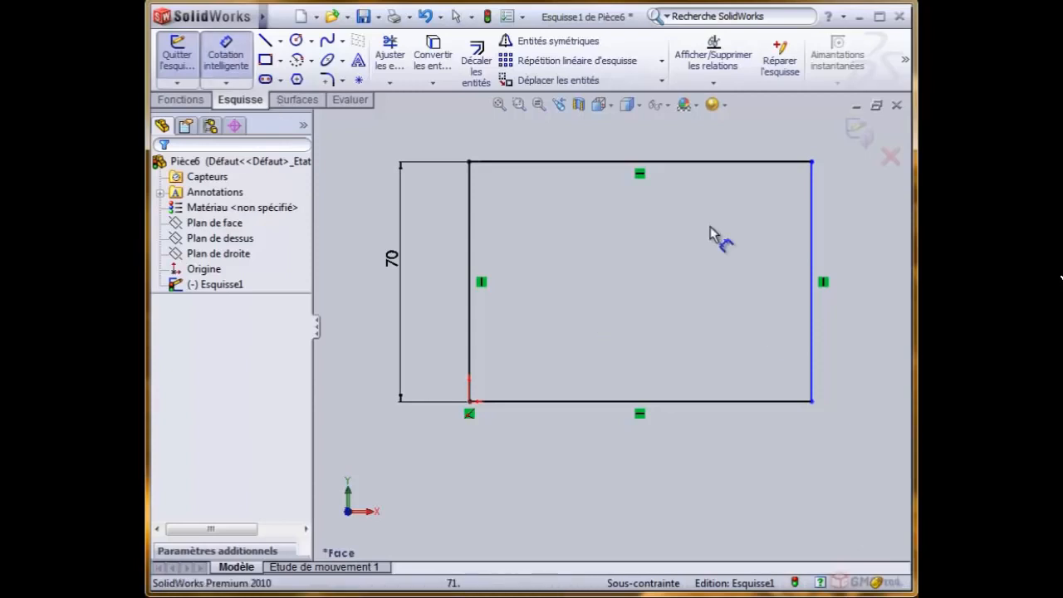
pyautogui.click(661, 462)
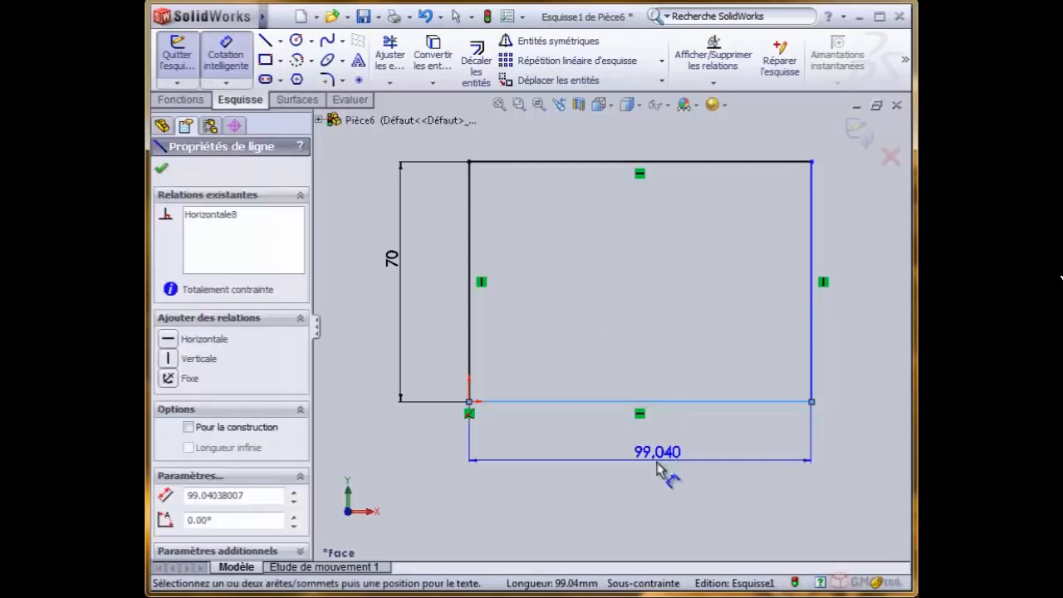
pyautogui.click(663, 461)
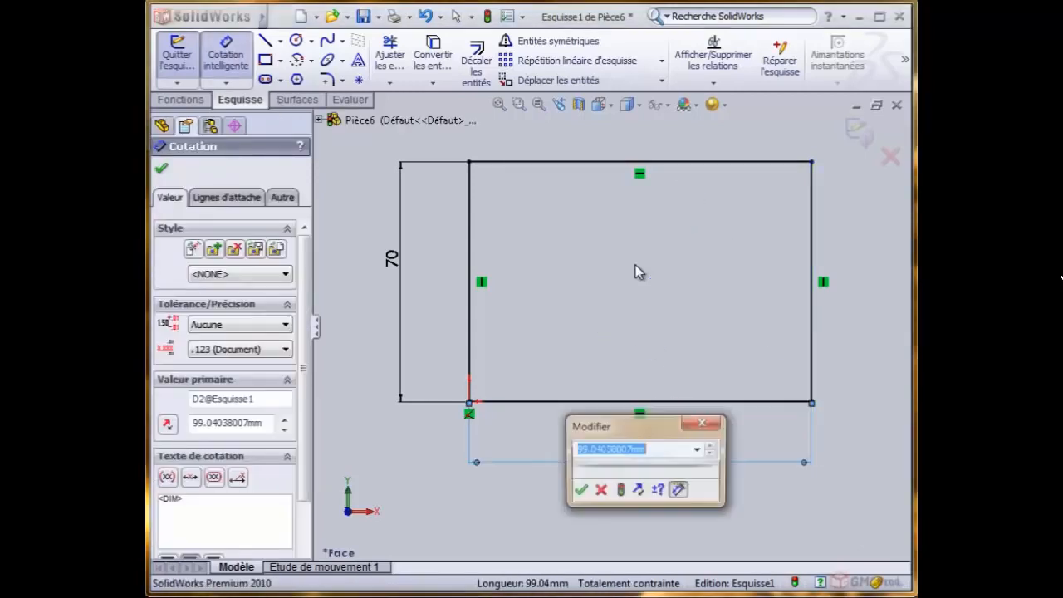
pyautogui.write('8')
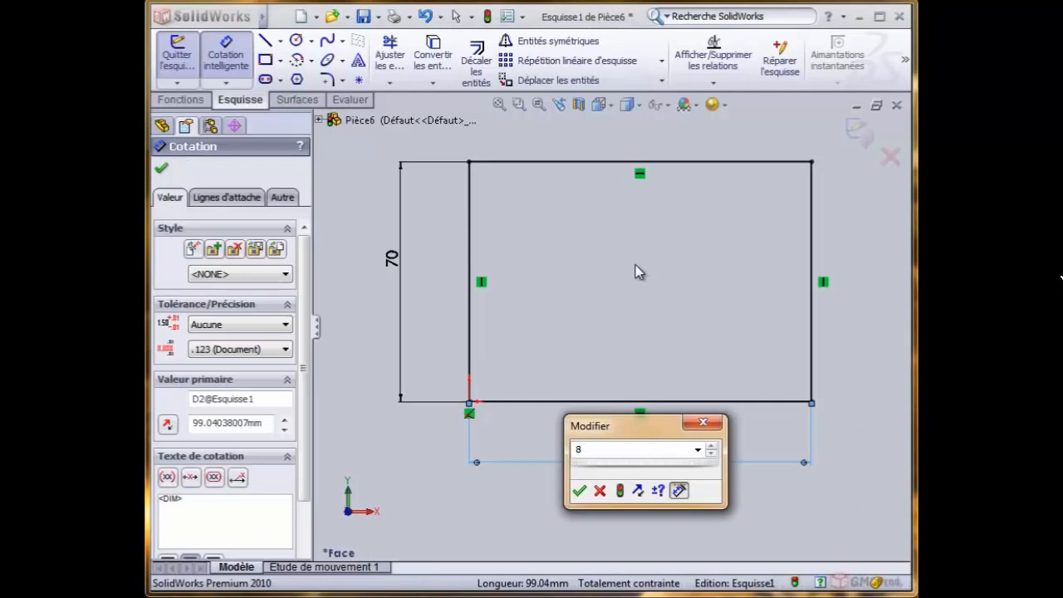
pyautogui.write('0')
pyautogui.press('Return')
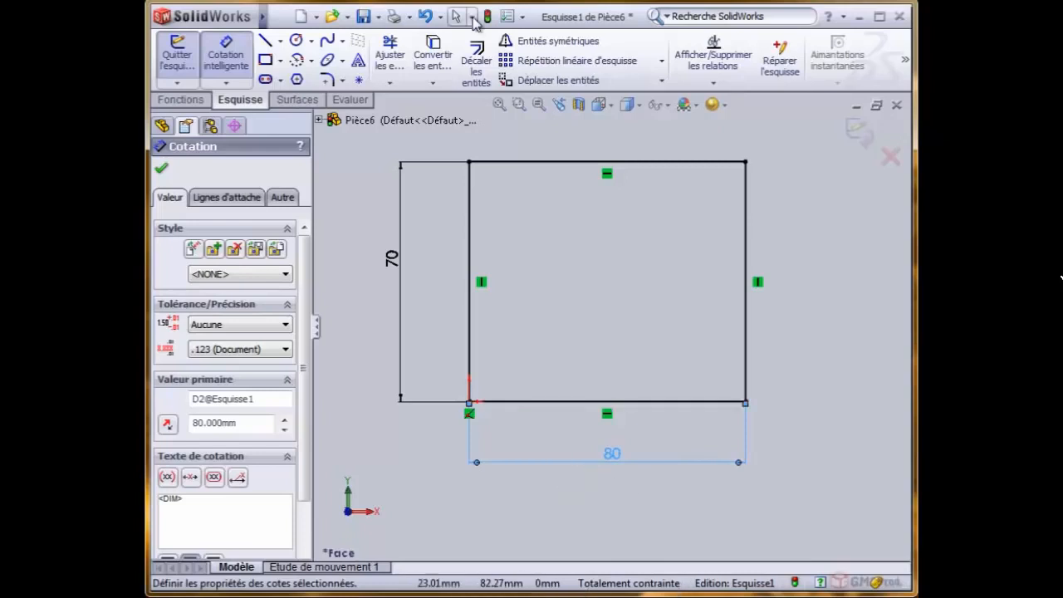
# - Undo the 80 mm value change and delete the bottom side's width dimension
pyautogui.click(427, 18)
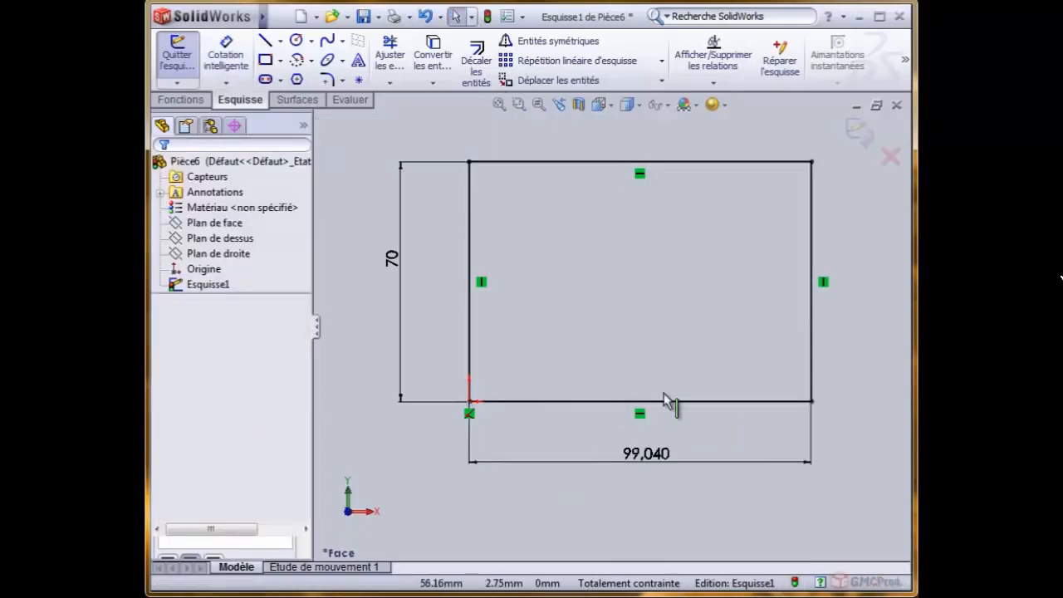
pyautogui.click(638, 457)
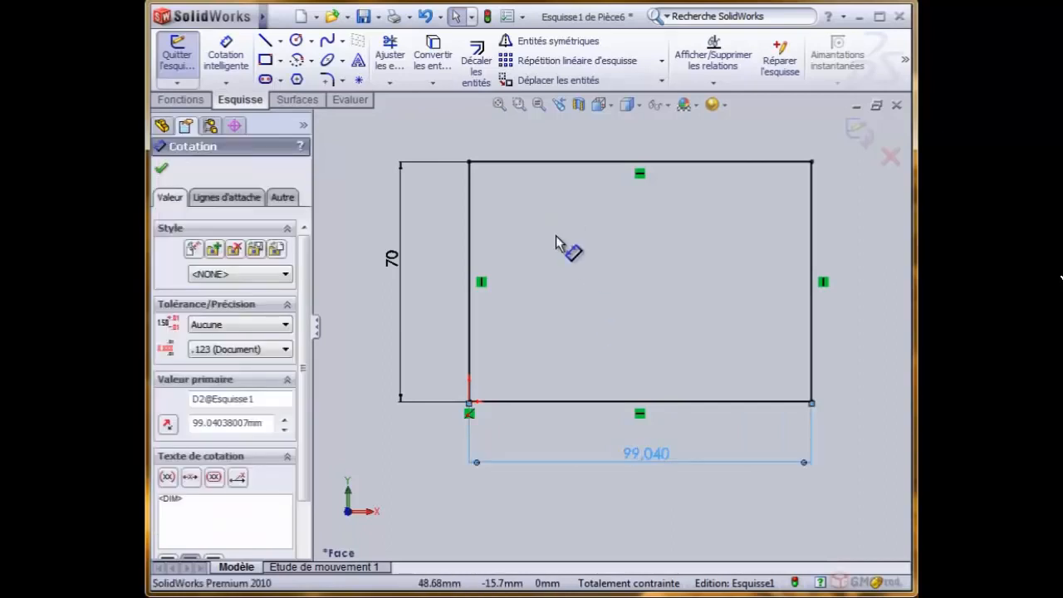
pyautogui.press('Delete')
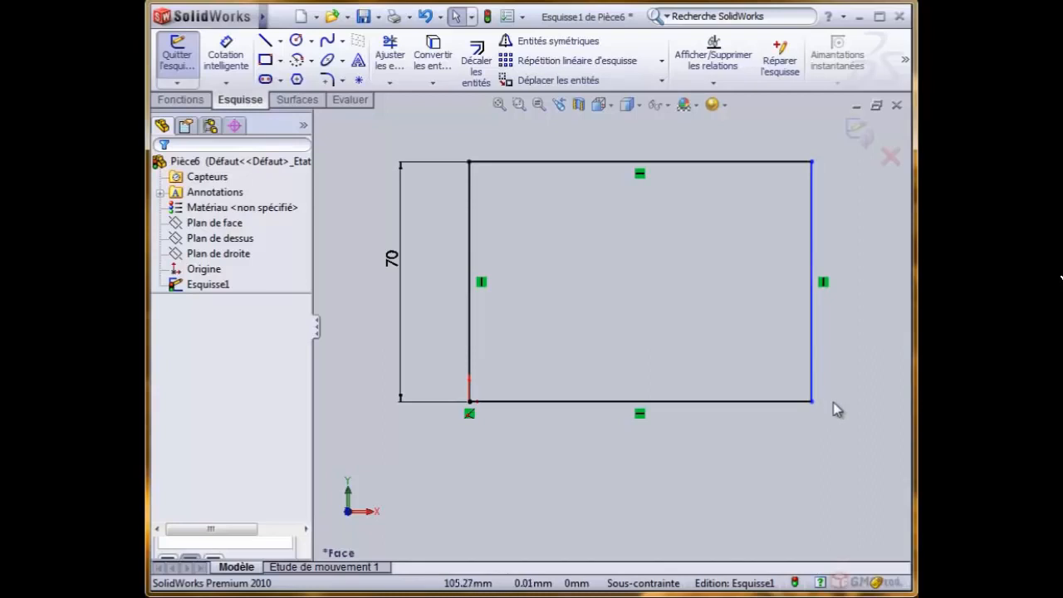
# - Exit the under-defined rectangle sketch, check its entry in the feature tree, and reopen Esquisse1 for editing
pyautogui.click(860, 133)
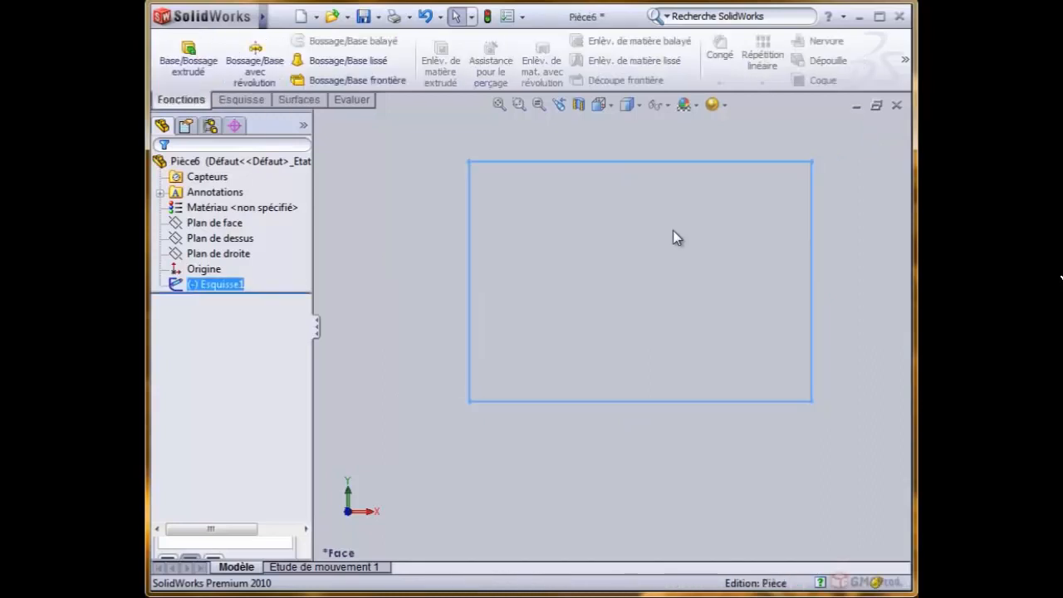
pyautogui.click(382, 289)
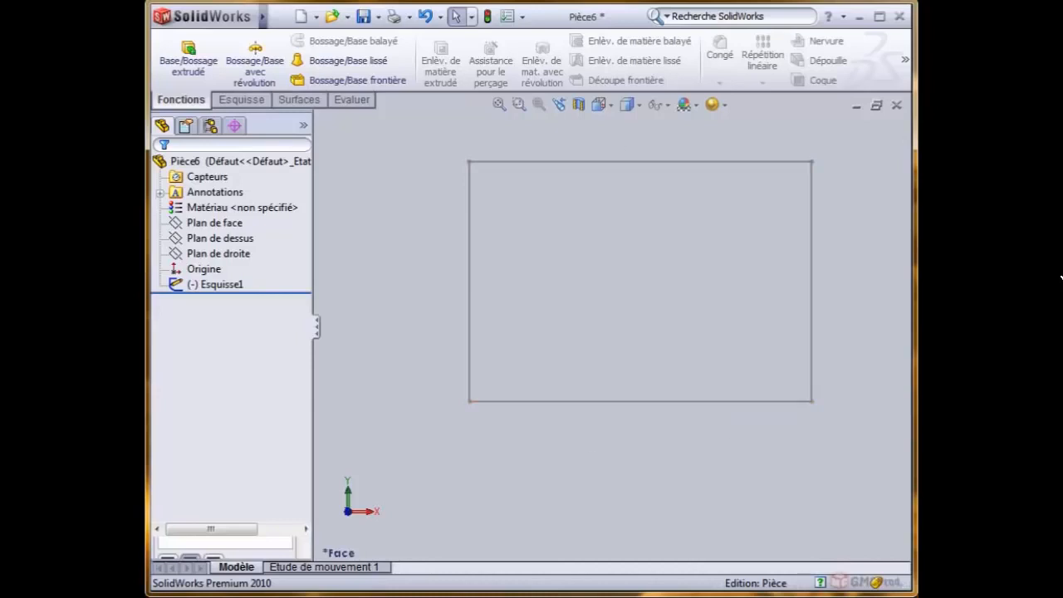
pyautogui.click(194, 287)
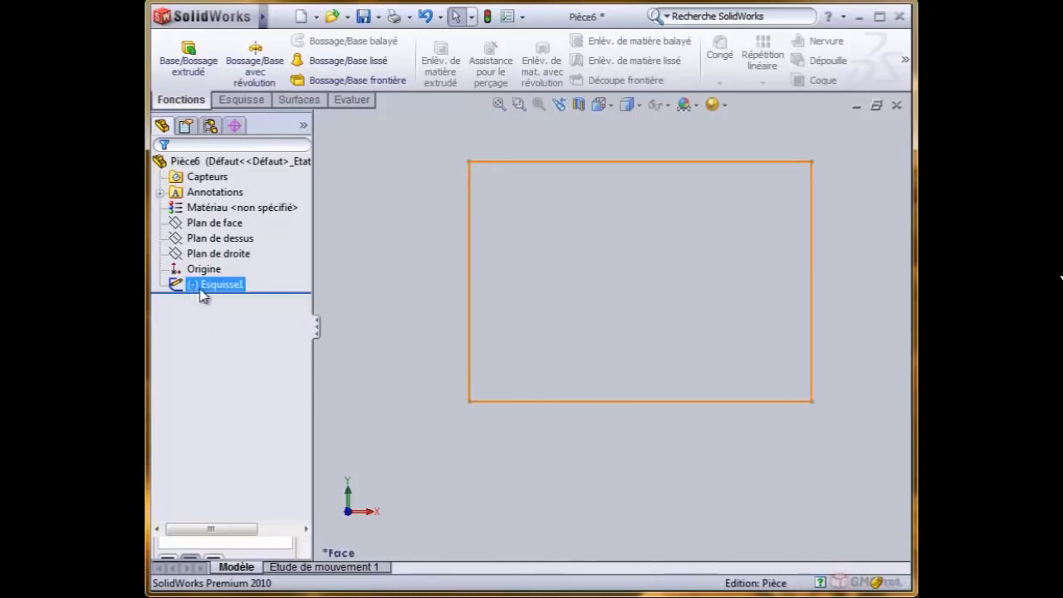
pyautogui.click(199, 287)
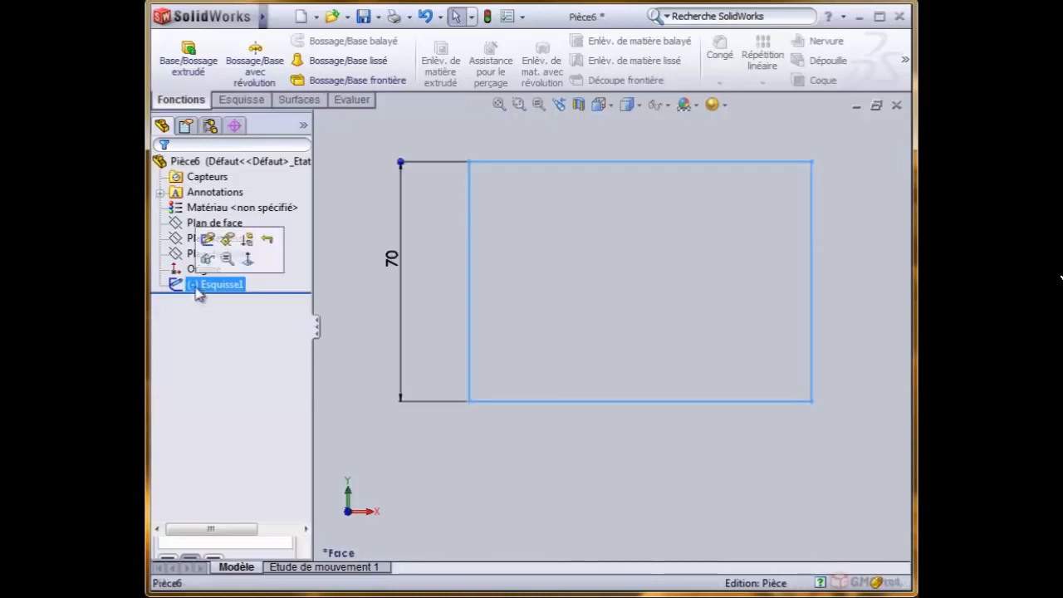
pyautogui.click(206, 241)
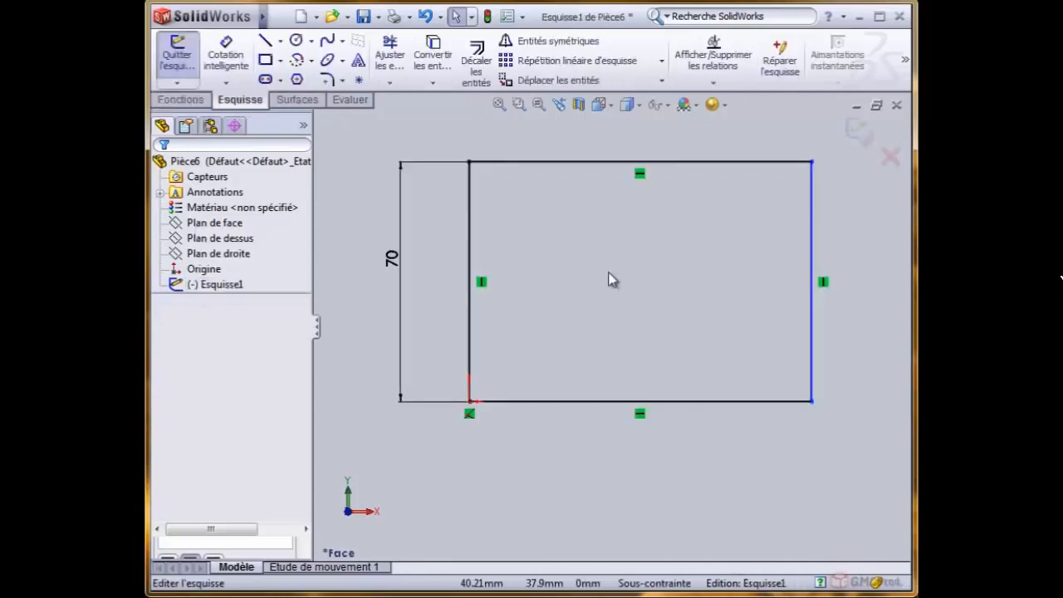
# - Add a smart dimension to the rectangle's bottom side and set its length to 100 mm
pyautogui.click(226, 53)
pyautogui.click(669, 408)
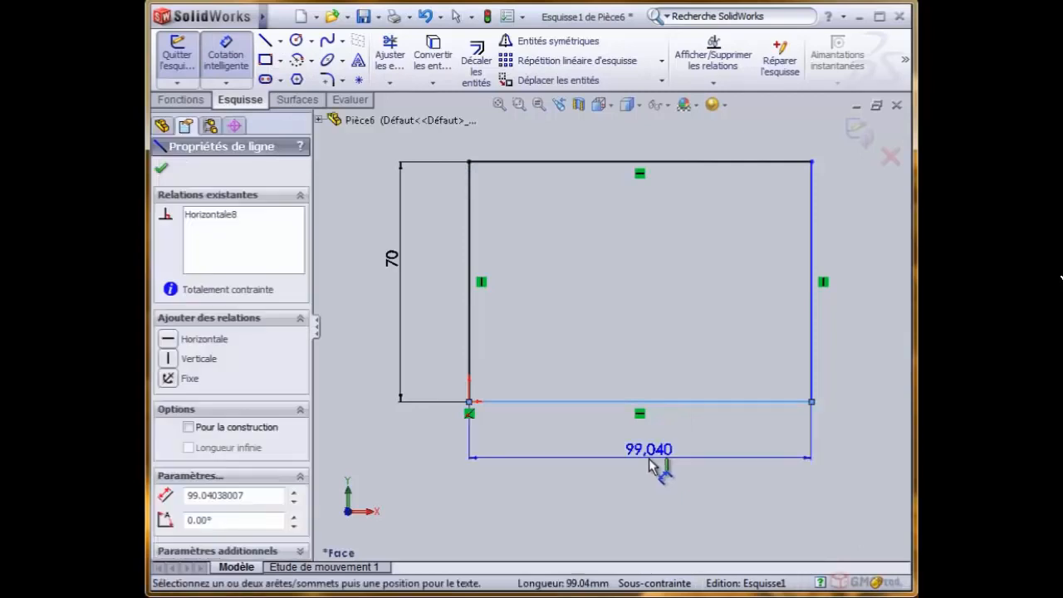
pyautogui.click(649, 464)
pyautogui.write('10')
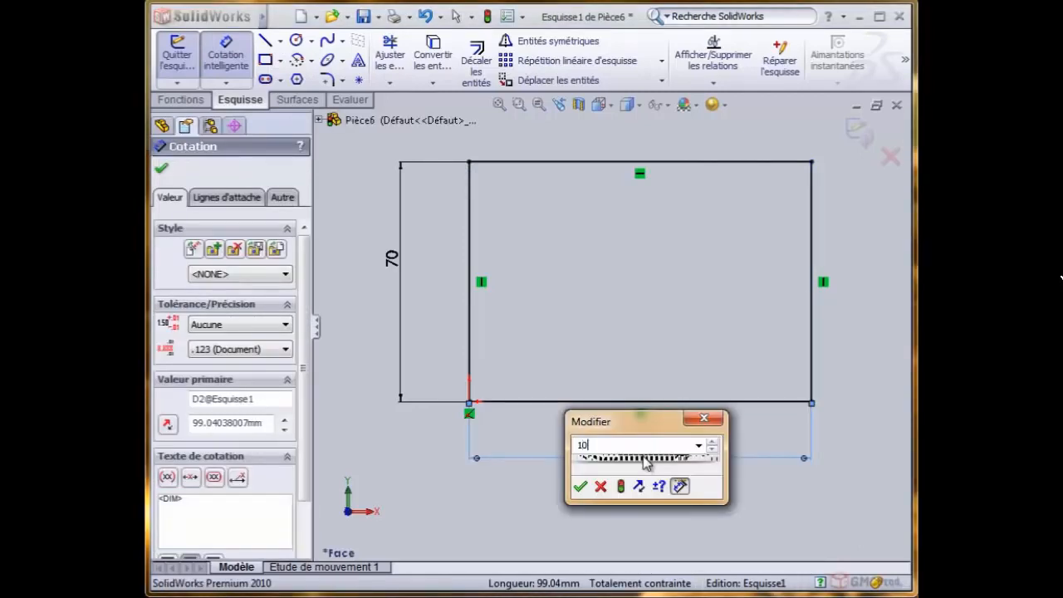
pyautogui.write('0')
pyautogui.press('Return')
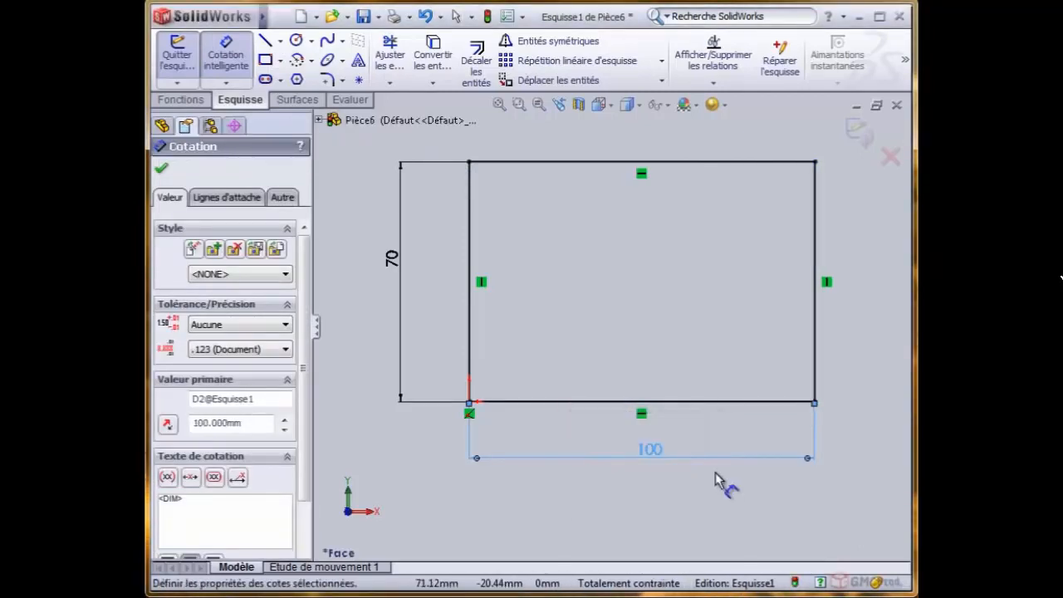
# - Exit the dimensioned sketch, select Esquisse1 in the feature tree, and edit it again
pyautogui.click(860, 131)
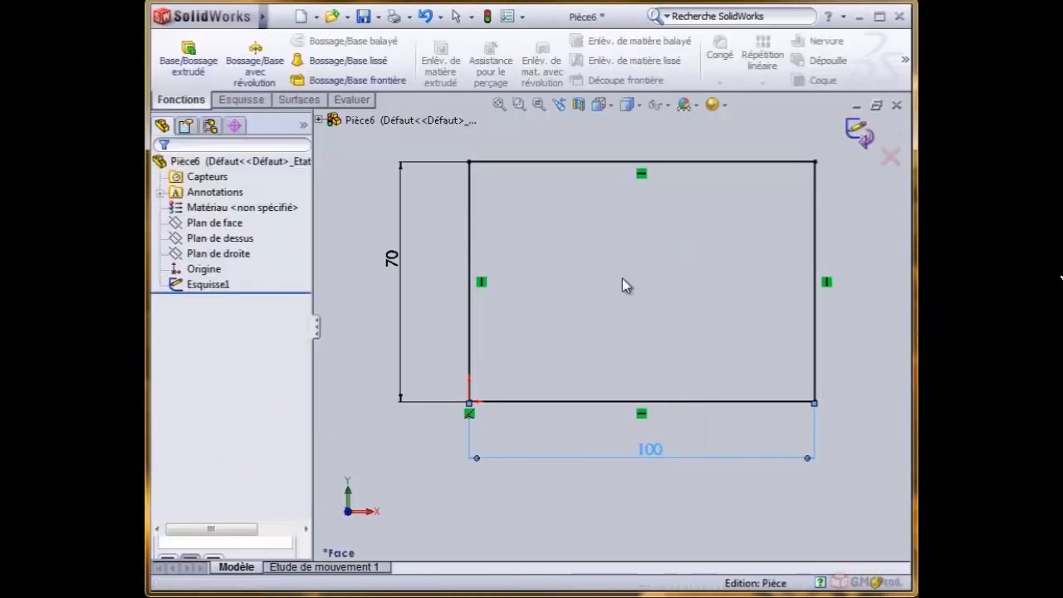
pyautogui.click(192, 287)
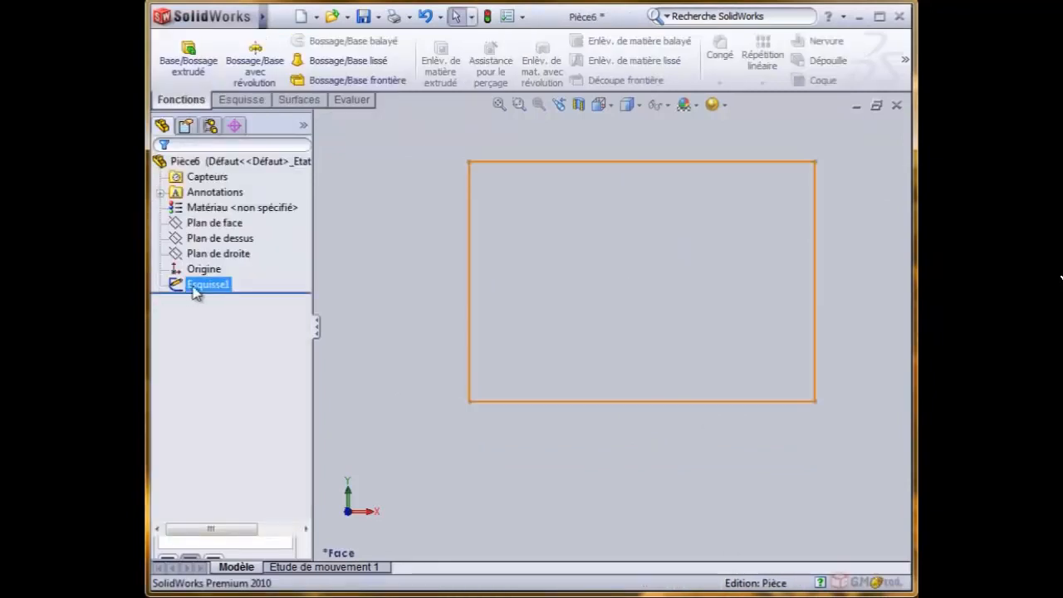
pyautogui.click(694, 289)
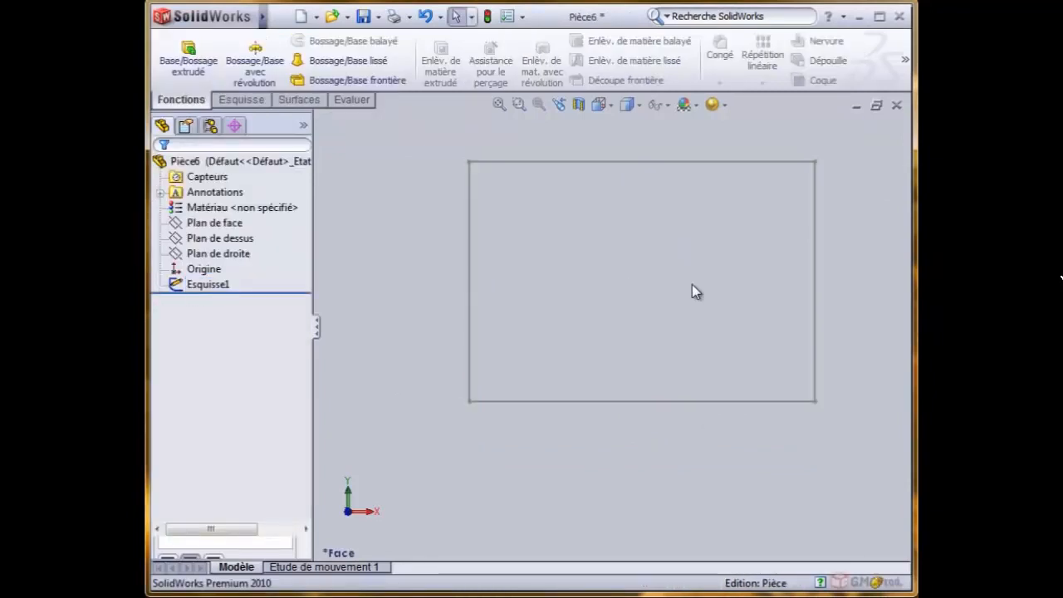
pyautogui.click(222, 286)
pyautogui.click(233, 234)
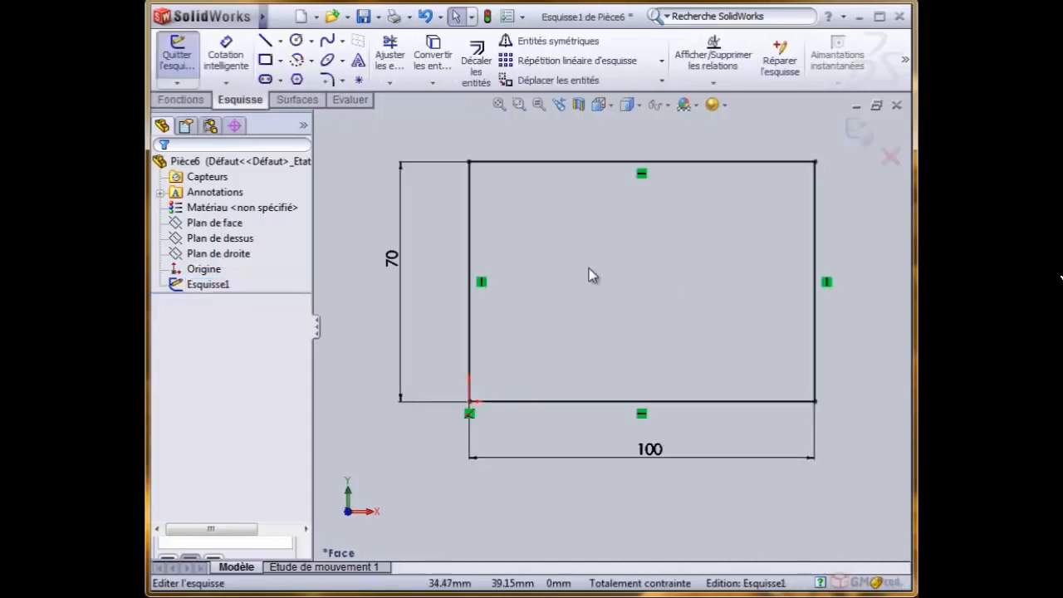
# - Add a redundant height dimension to the rectangle's right side and make it driven (Rendre cette cote pilotée)
pyautogui.scroll(2, 712, 265)
pyautogui.scroll(-1, 712, 265)
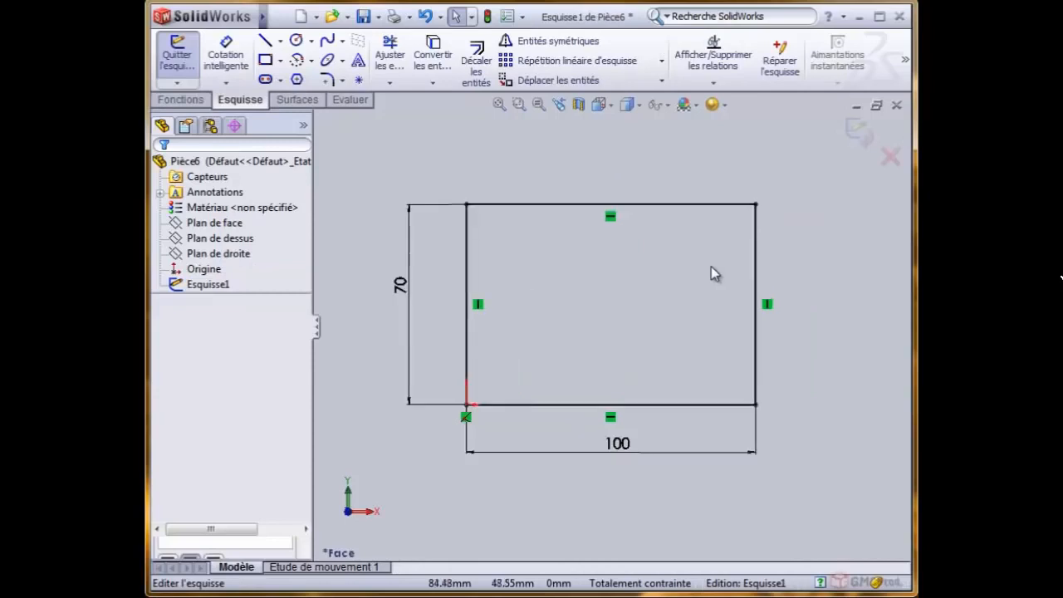
pyautogui.click(232, 58)
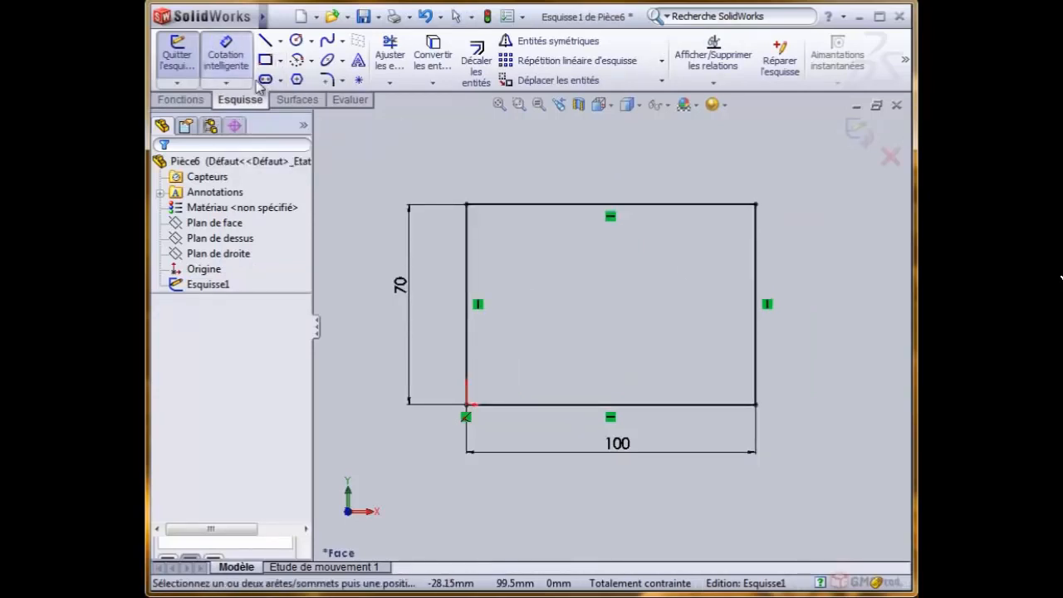
pyautogui.click(757, 283)
pyautogui.click(829, 317)
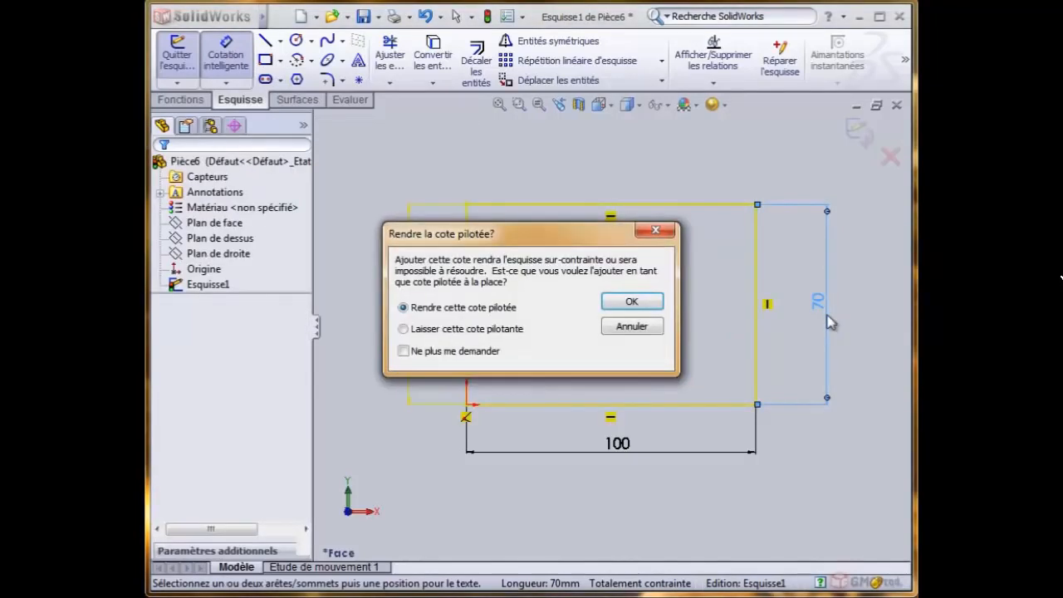
pyautogui.moveTo(543, 240); pyautogui.dragTo(594, 276)
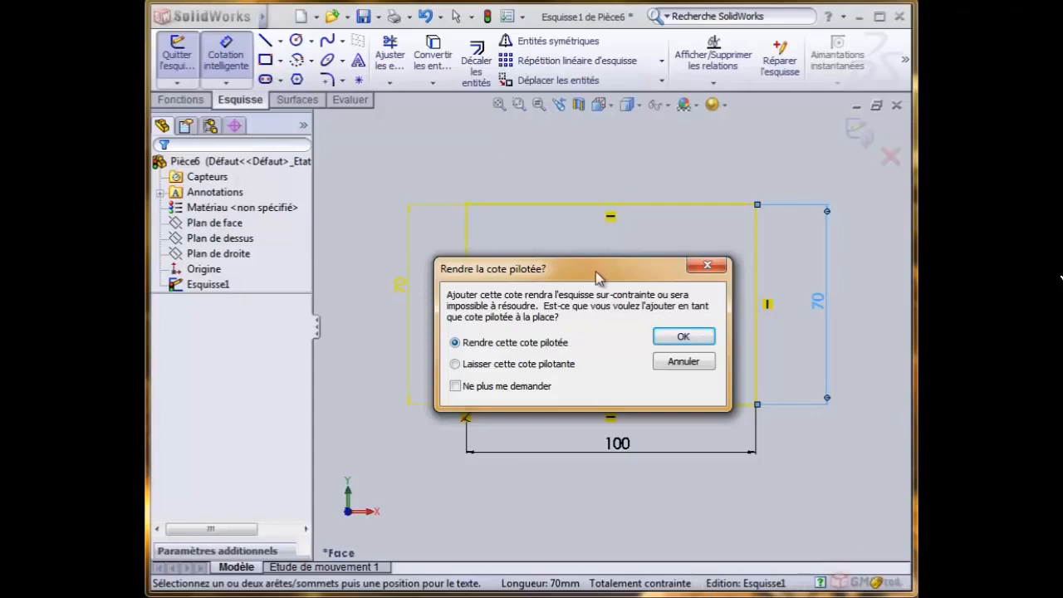
pyautogui.moveTo(597, 274)
pyautogui.mouseDown()
pyautogui.moveTo(638, 349)
pyautogui.moveTo(627, 390)
pyautogui.moveTo(617, 362)
pyautogui.mouseUp()
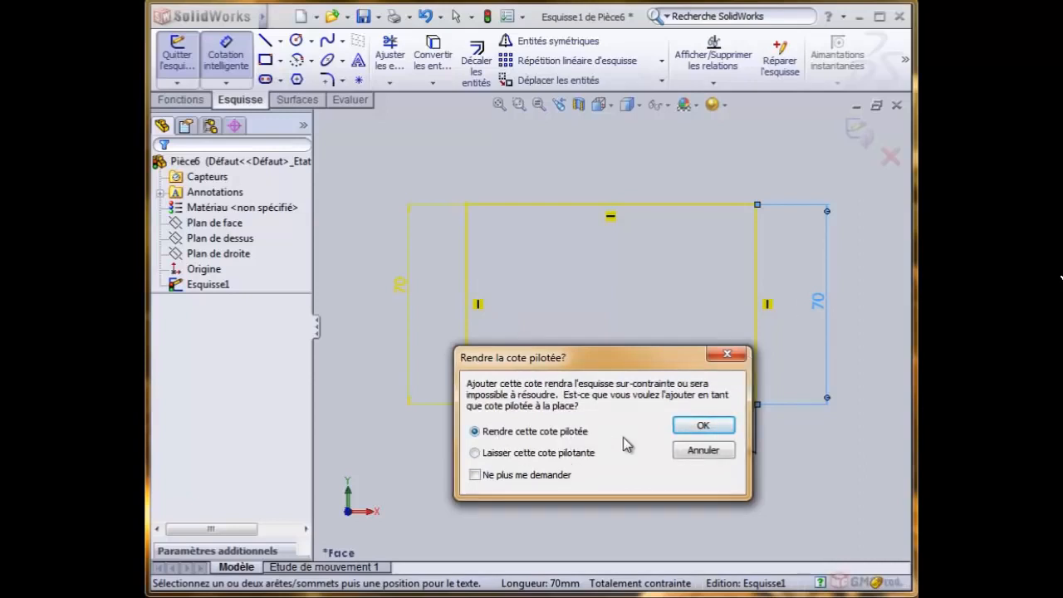
pyautogui.click(703, 426)
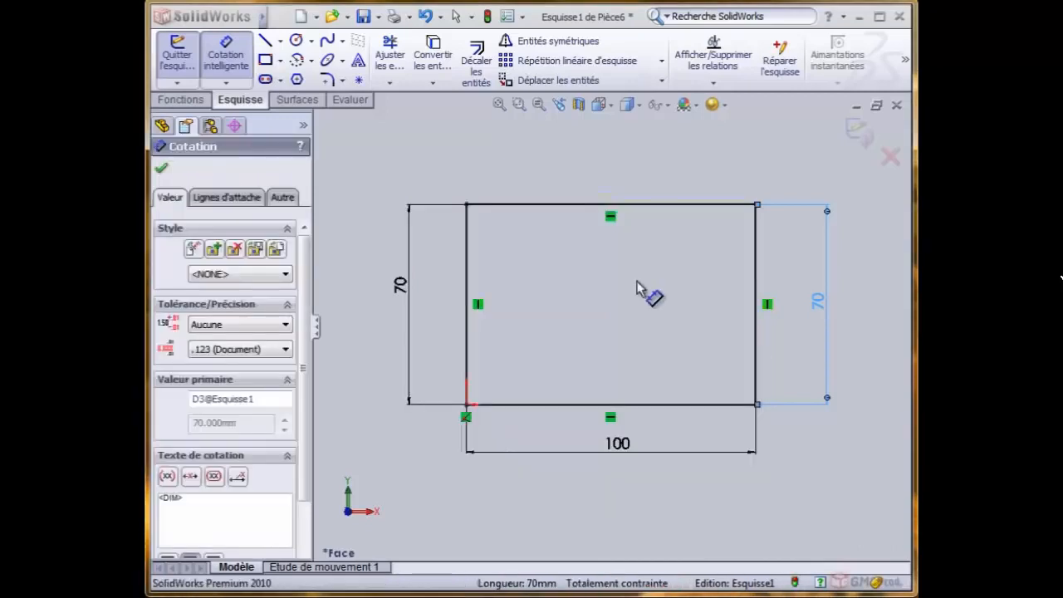
pyautogui.click(637, 287)
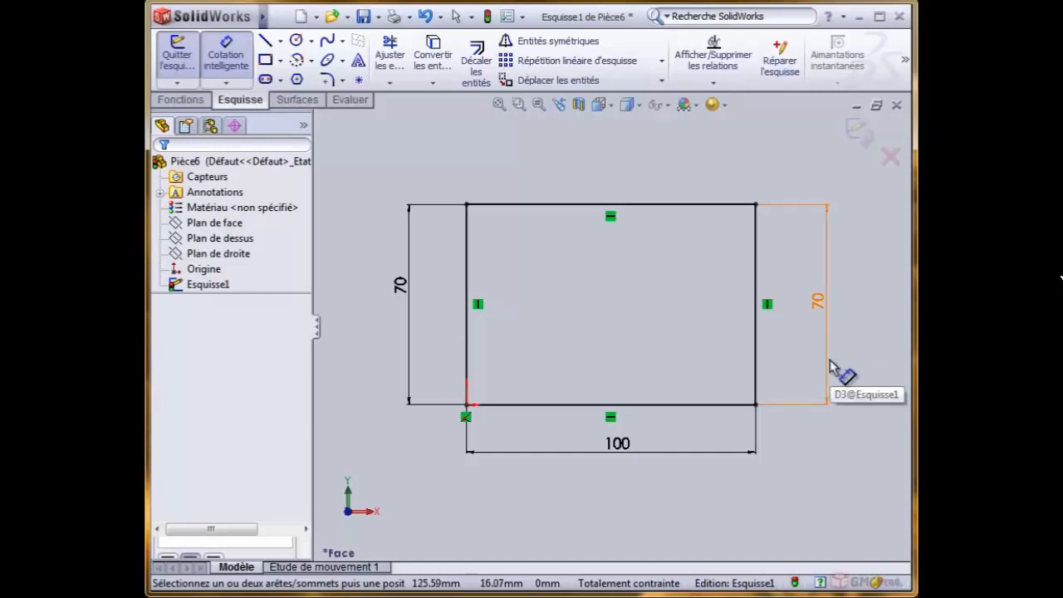
# - Leave dimensioning, select the whole rectangle with its dimensions, and delete it from the sketch
pyautogui.rightClick(465, 145)
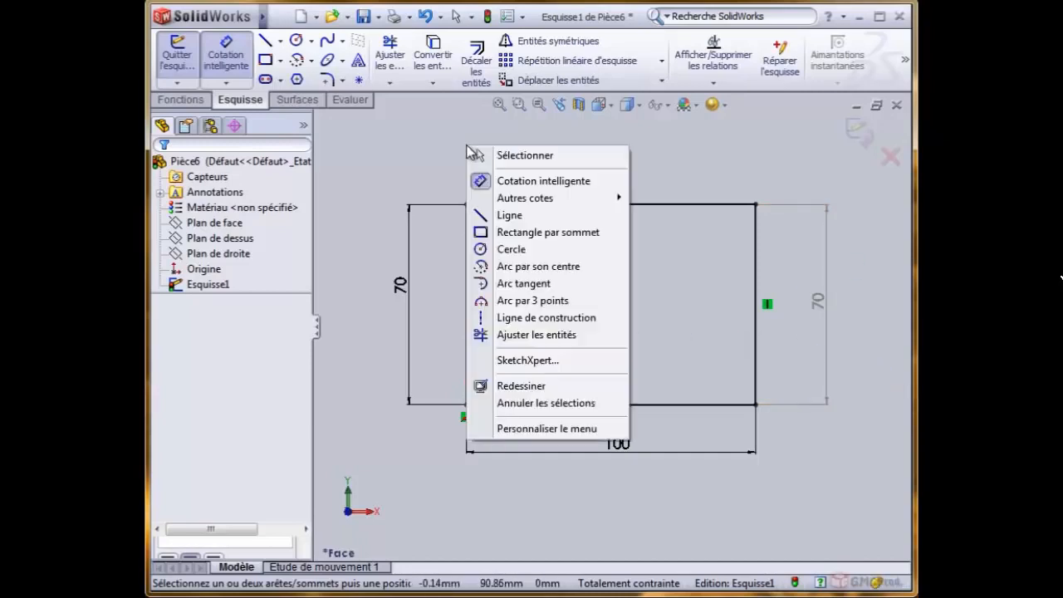
pyautogui.click(517, 156)
pyautogui.moveTo(362, 145)
pyautogui.mouseDown()
pyautogui.moveTo(897, 539)
pyautogui.moveTo(890, 524)
pyautogui.mouseUp()
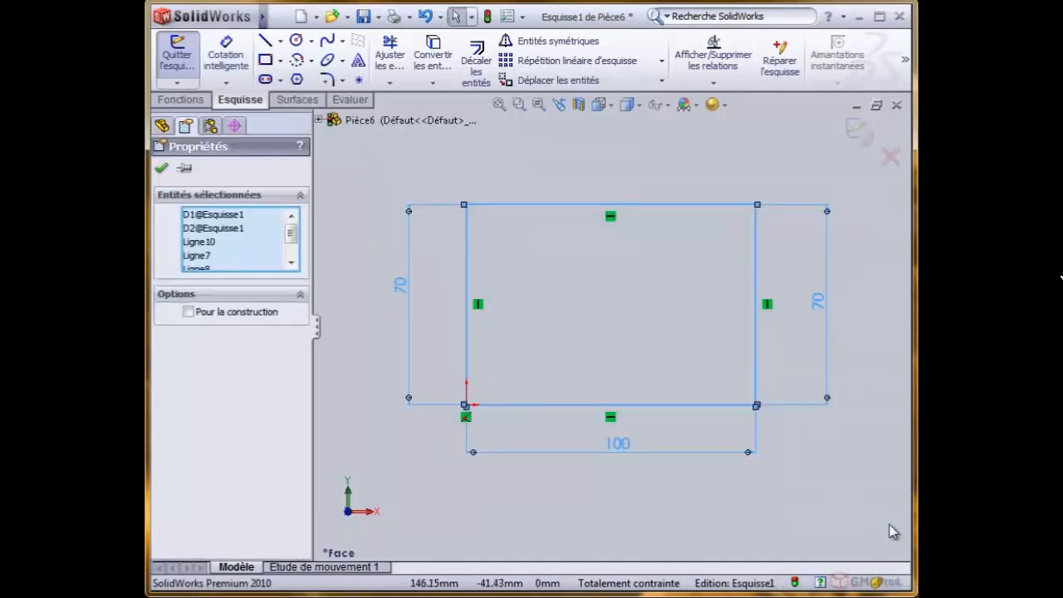
pyautogui.press('Delete')
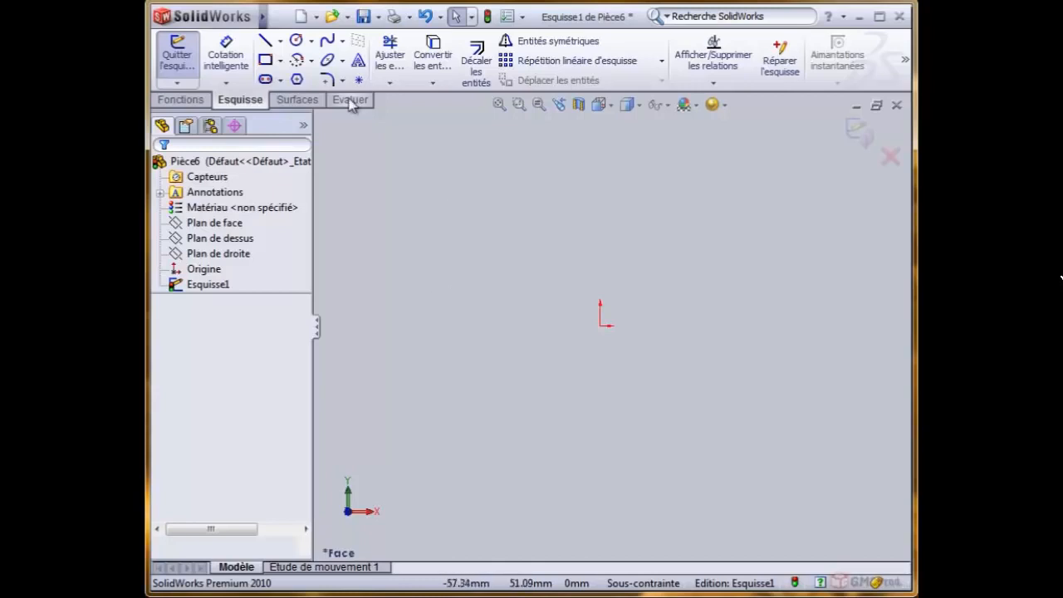
# - Sketch a closed right triangle beside the origin, with a horizontal base about 27 mm long level with the origin and a vertical side about 38 mm high
pyautogui.click(268, 46)
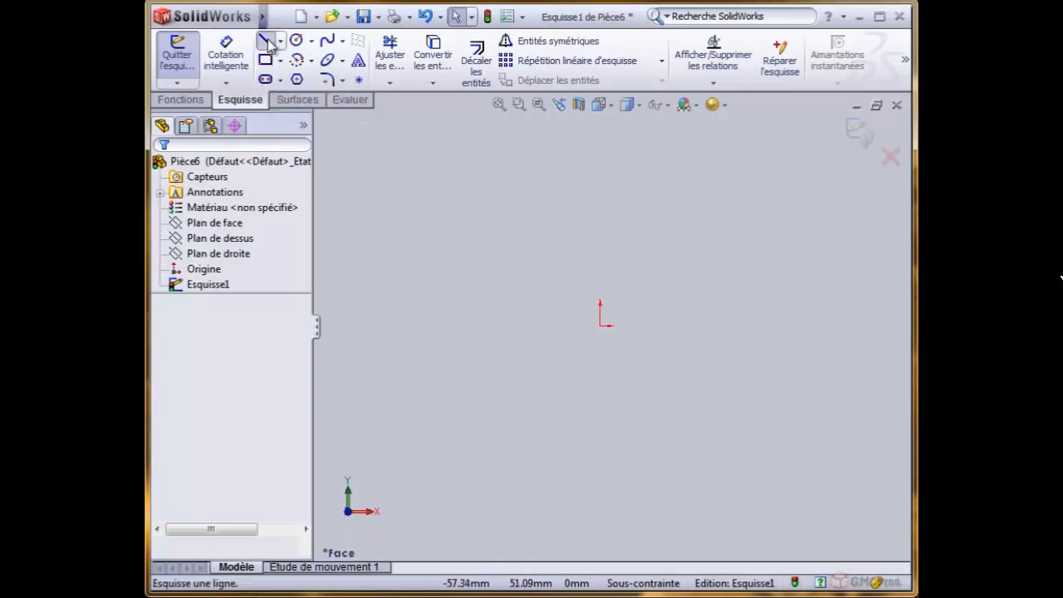
pyautogui.click(450, 326)
pyautogui.click(565, 326)
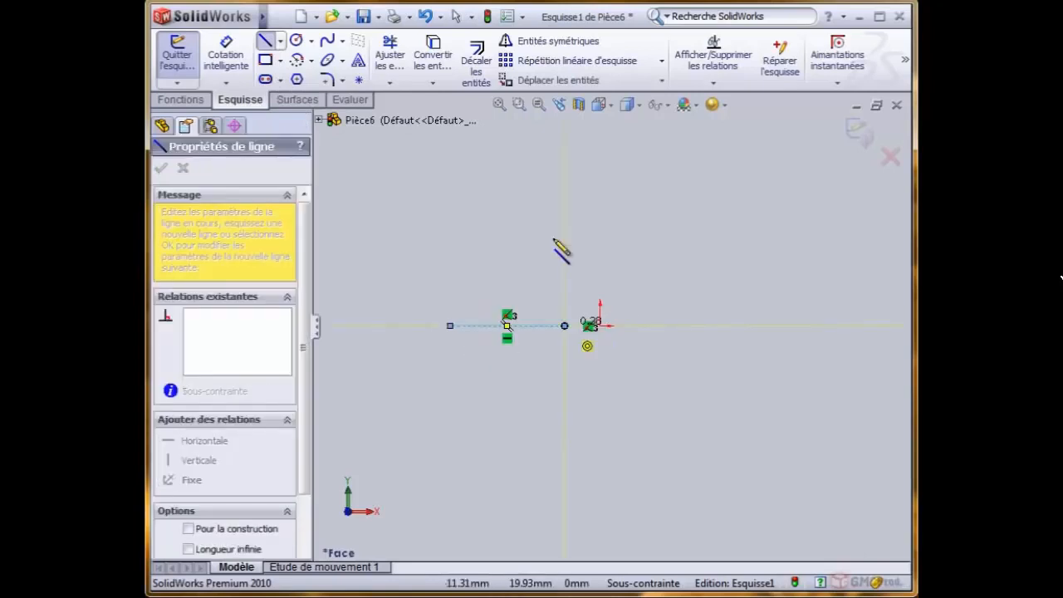
pyautogui.click(565, 169)
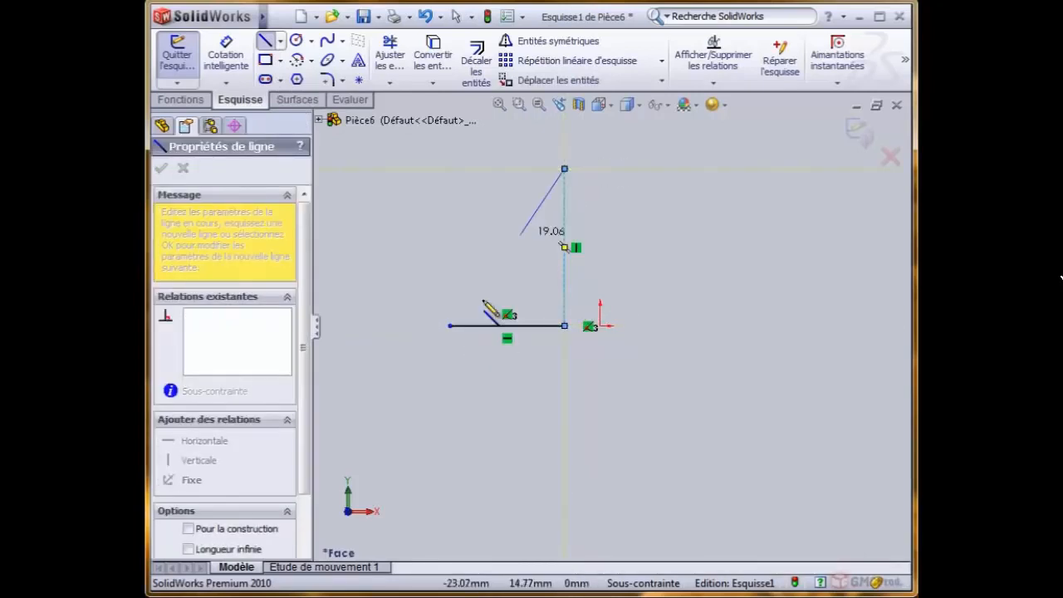
pyautogui.click(450, 325)
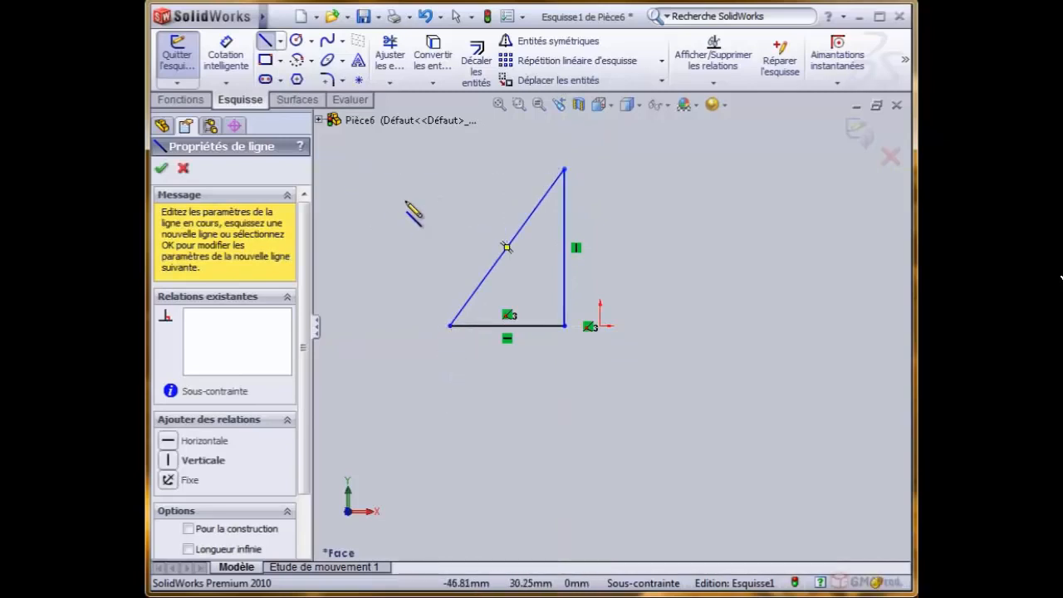
# - Add a smart dimension below the triangle's horizontal base and set its length to 30 mm
pyautogui.keyDown('ctrl'); pyautogui.moveTo(421, 206); pyautogui.dragTo(458, 237, button='middle'); pyautogui.keyUp('ctrl')
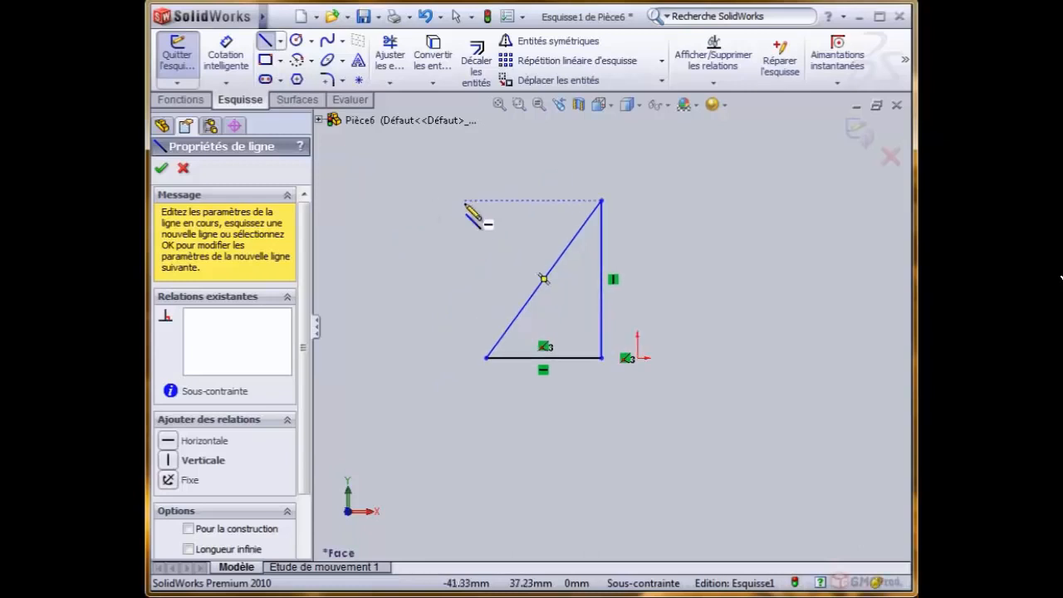
pyautogui.click(235, 53)
pyautogui.click(541, 359)
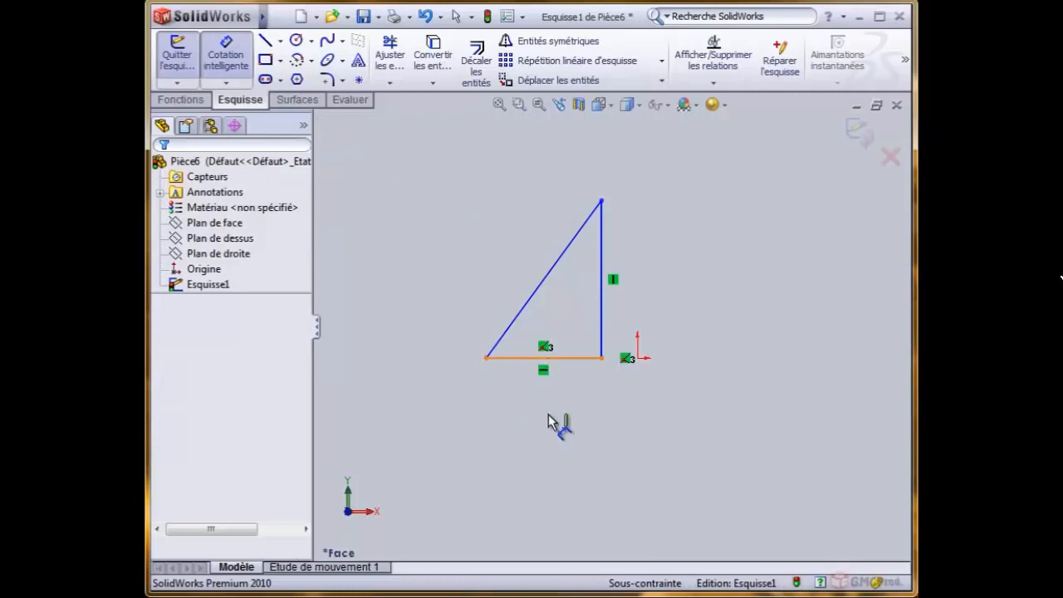
pyautogui.click(548, 423)
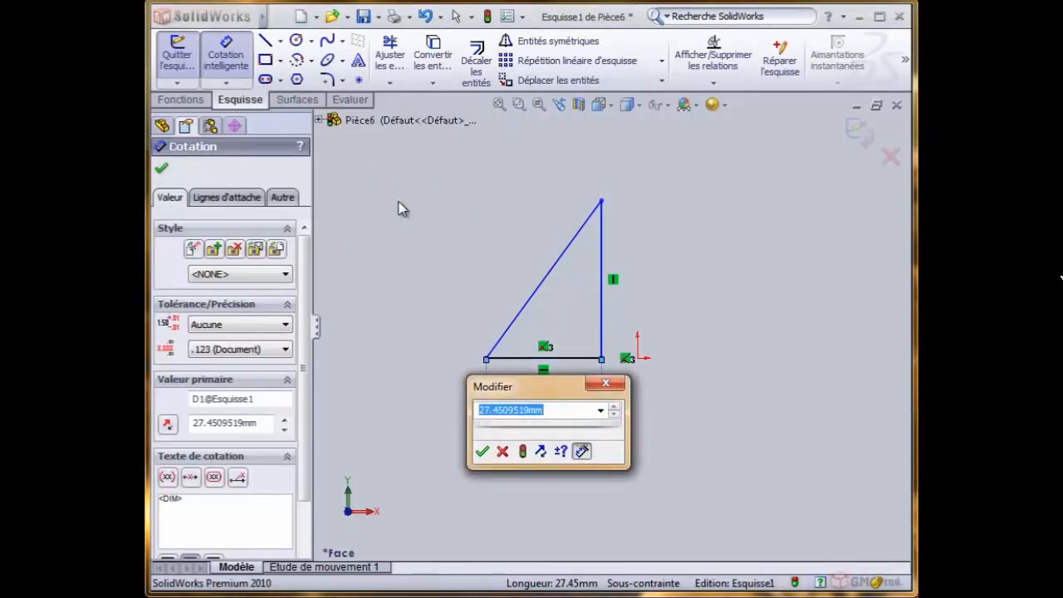
pyautogui.write('30')
pyautogui.click(481, 451)
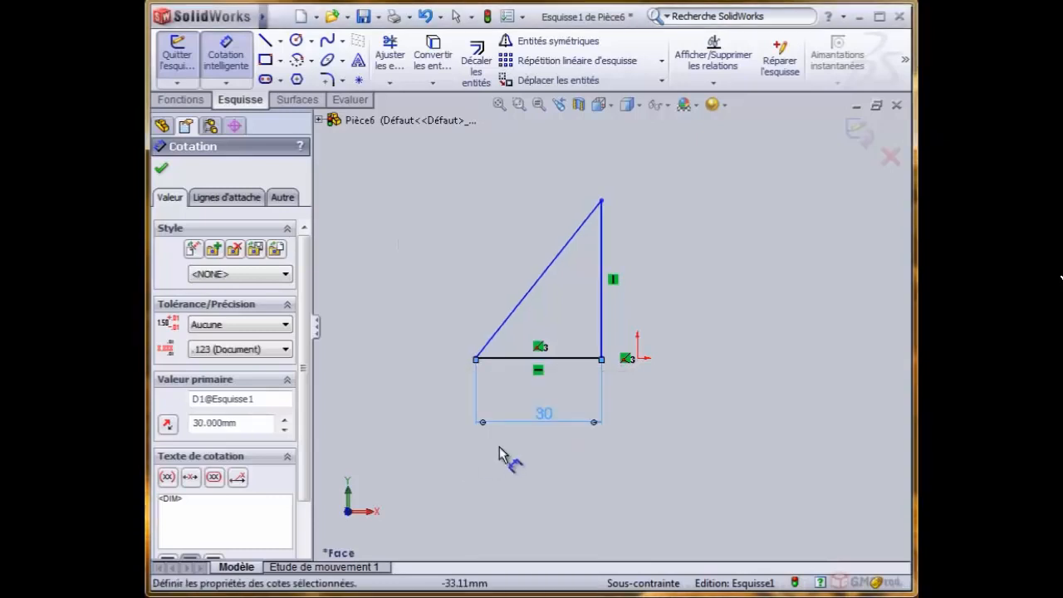
# - Add a smart dimension to the triangle's vertical side and set its height to 40 mm
pyautogui.click(609, 282)
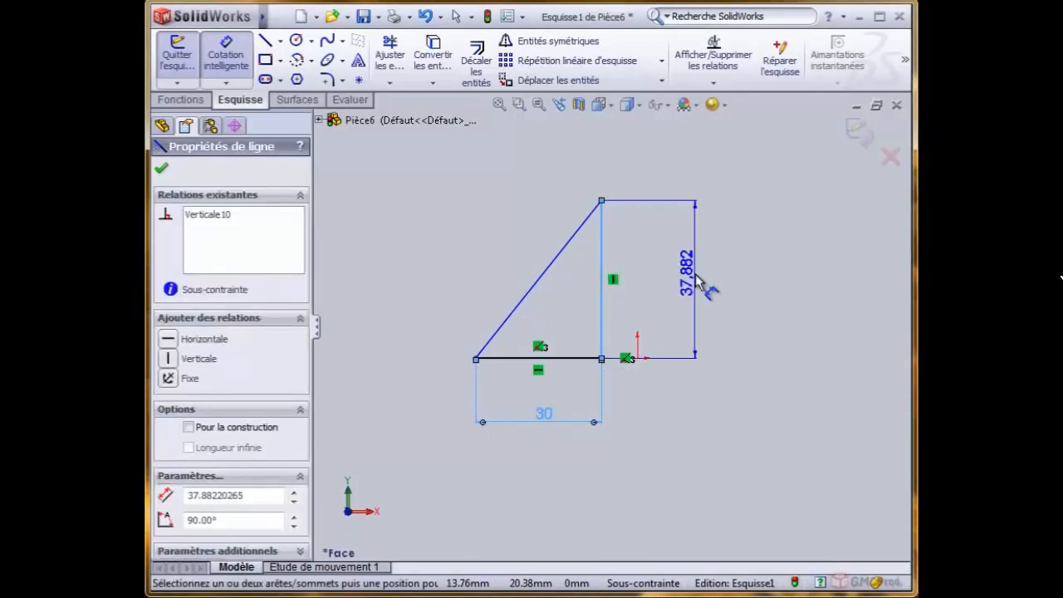
pyautogui.click(704, 288)
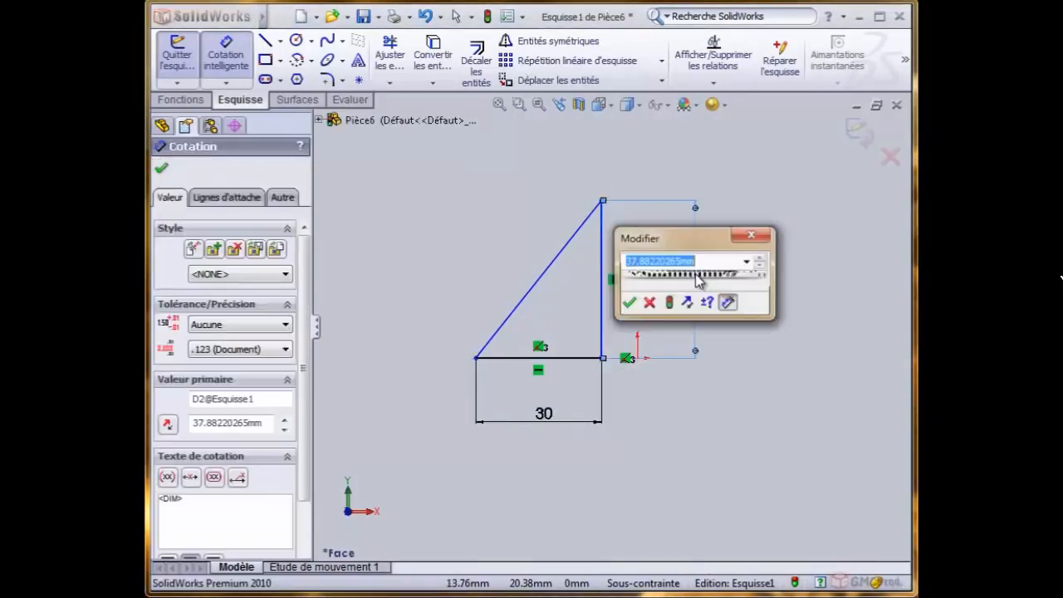
pyautogui.write('4')
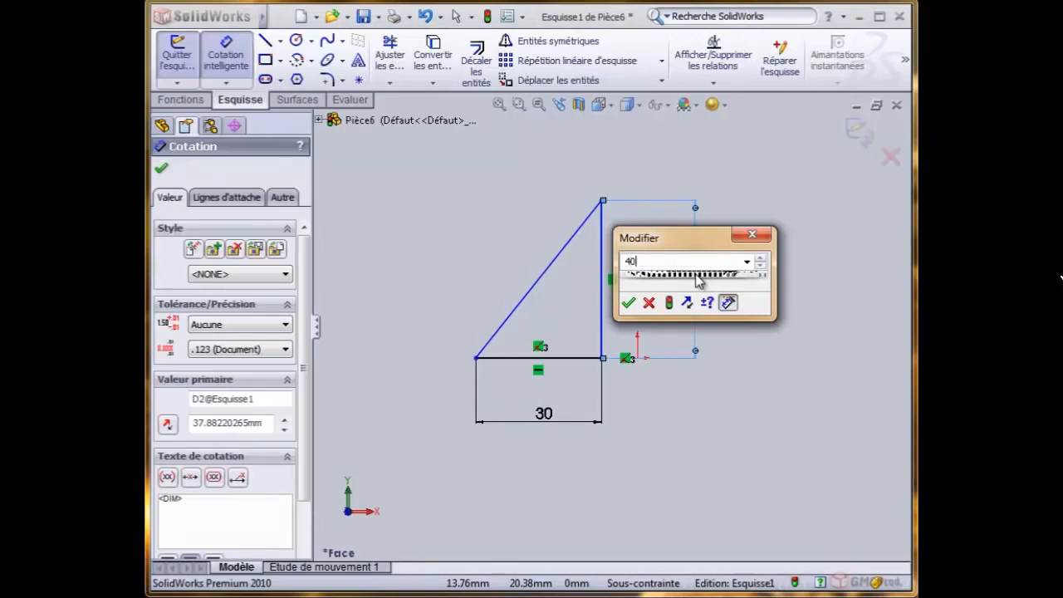
pyautogui.write('0')
pyautogui.click(627, 302)
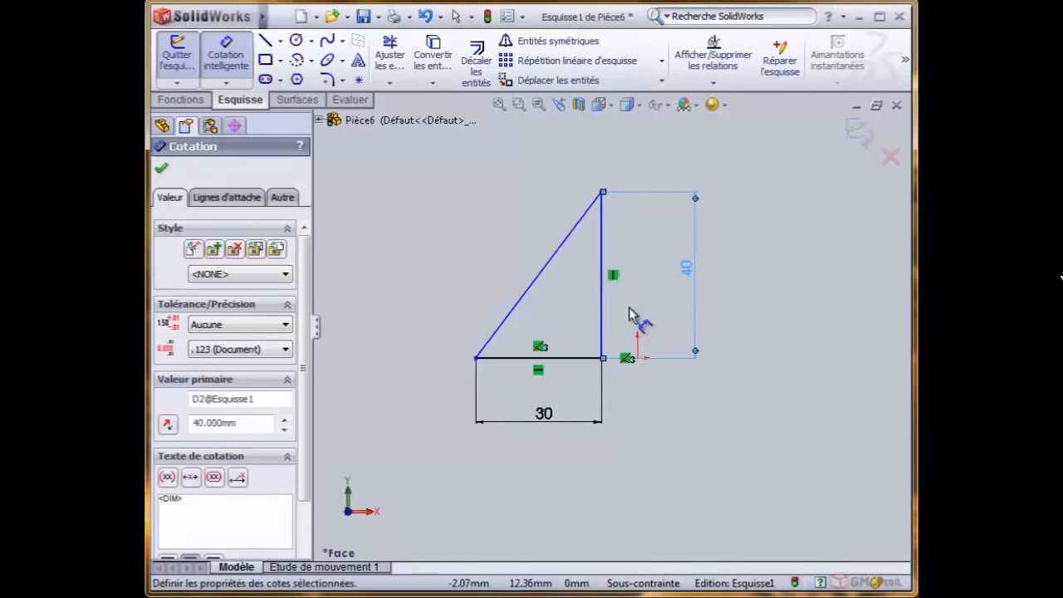
# - Add an aligned dimension to the hypotenuse, locking its orientation, and make it driven (Rendre cette cote pilotée)
pyautogui.click(541, 280)
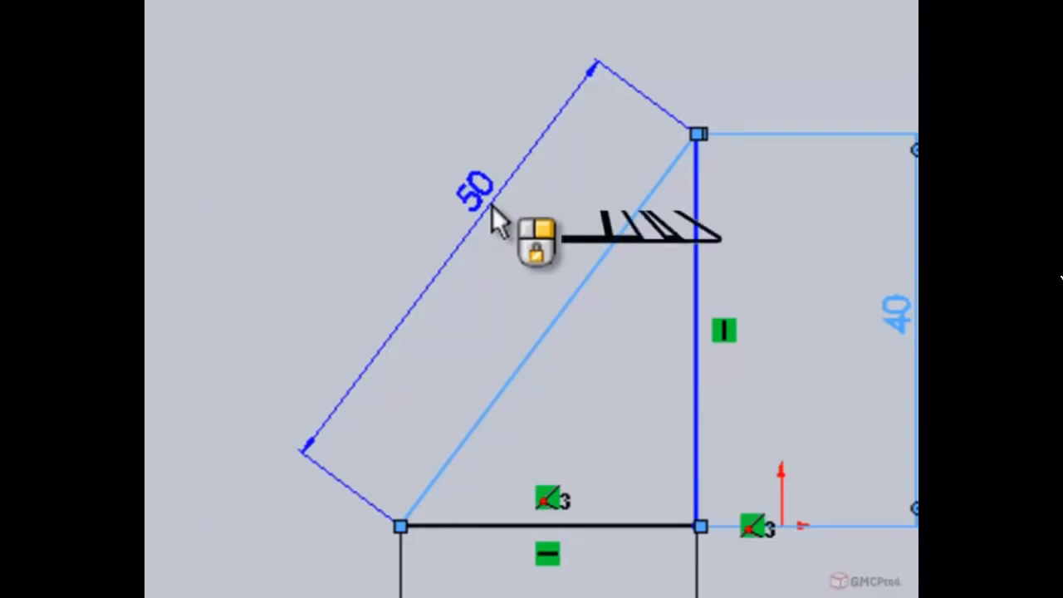
pyautogui.rightClick(491, 205)
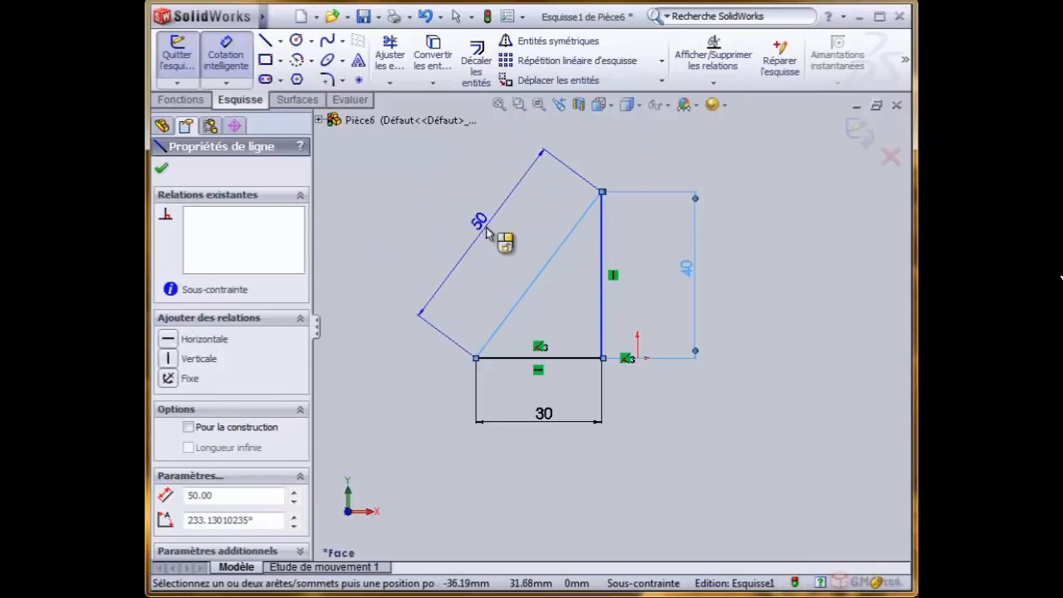
pyautogui.click(485, 226)
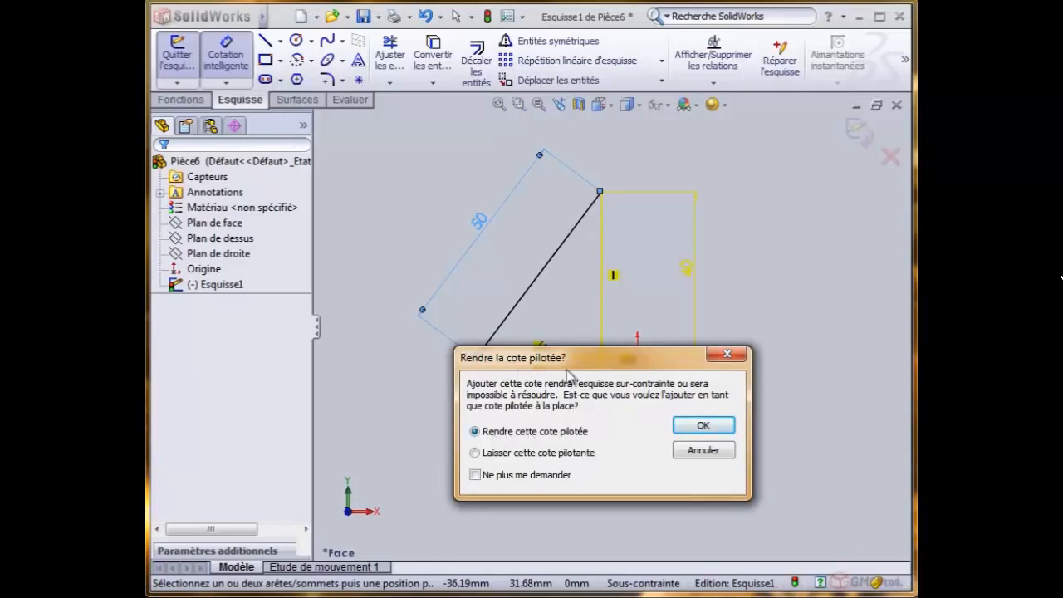
pyautogui.moveTo(558, 362); pyautogui.dragTo(603, 282)
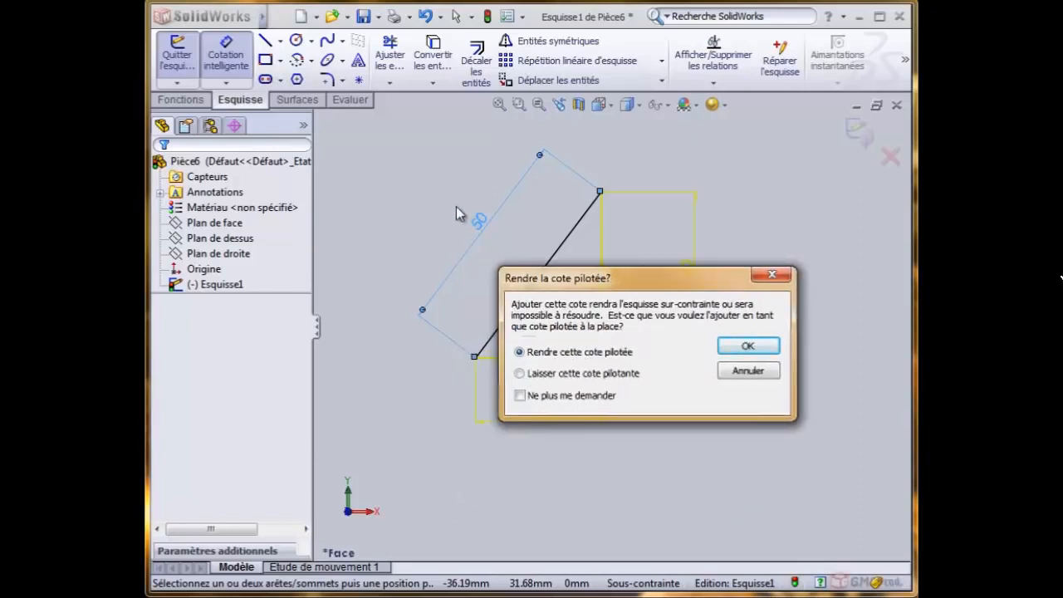
pyautogui.click(747, 345)
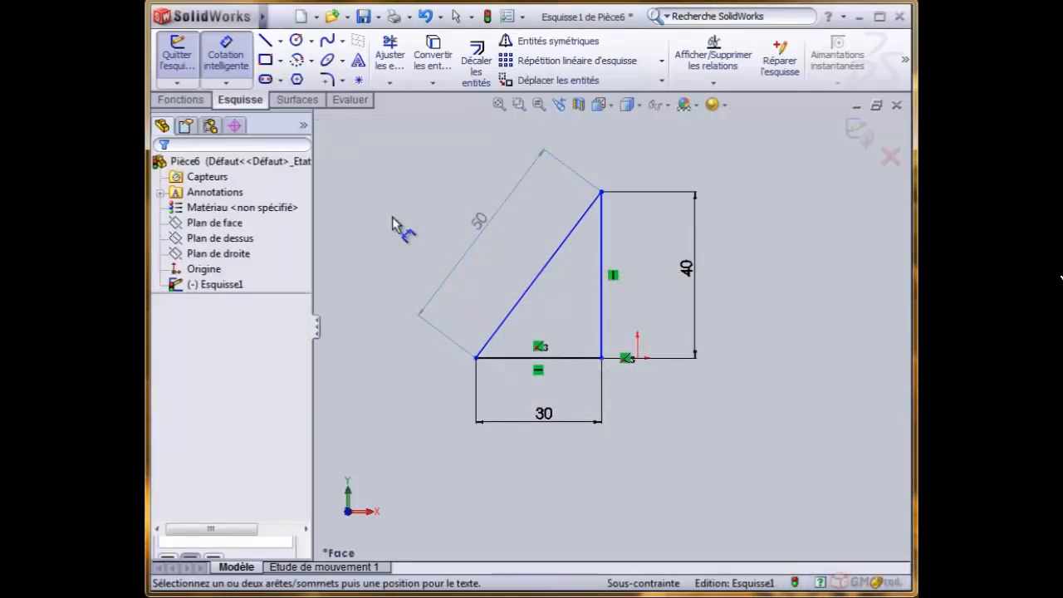
# - Leave dimensioning and move the triangle's right-angle corner onto the origin so the two points are coincident
pyautogui.rightClick(387, 179)
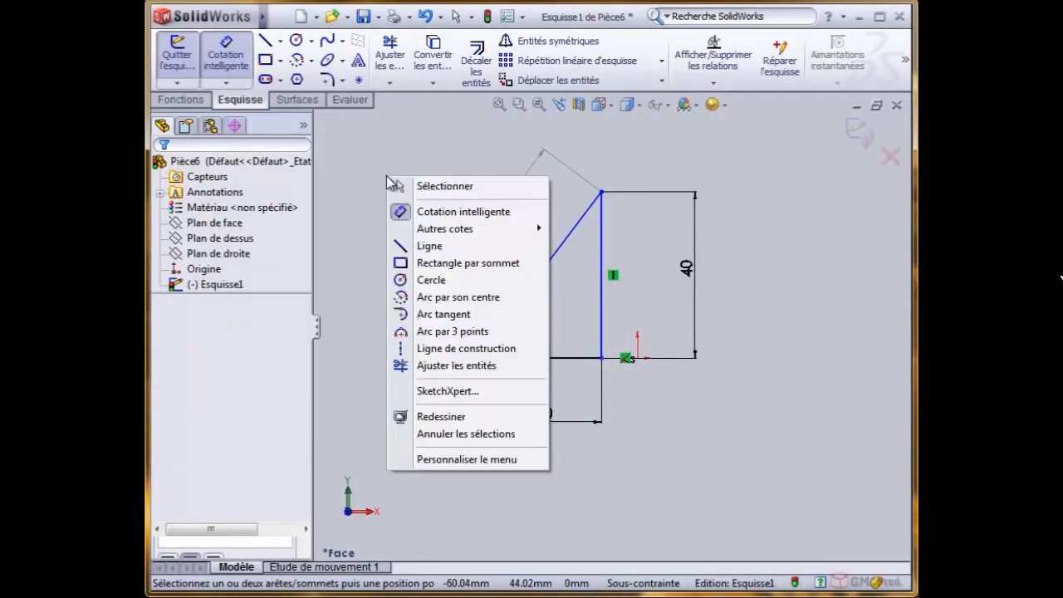
pyautogui.click(415, 188)
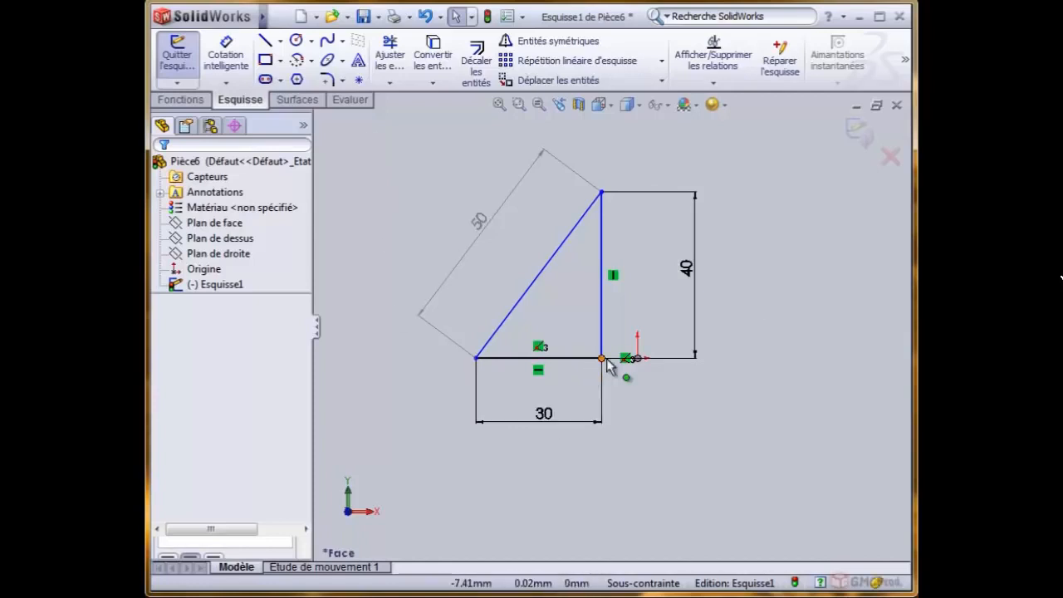
pyautogui.moveTo(601, 358)
pyautogui.mouseDown()
pyautogui.moveTo(451, 374)
pyautogui.moveTo(503, 370)
pyautogui.moveTo(499, 358)
pyautogui.moveTo(459, 356)
pyautogui.moveTo(638, 360)
pyautogui.mouseUp()
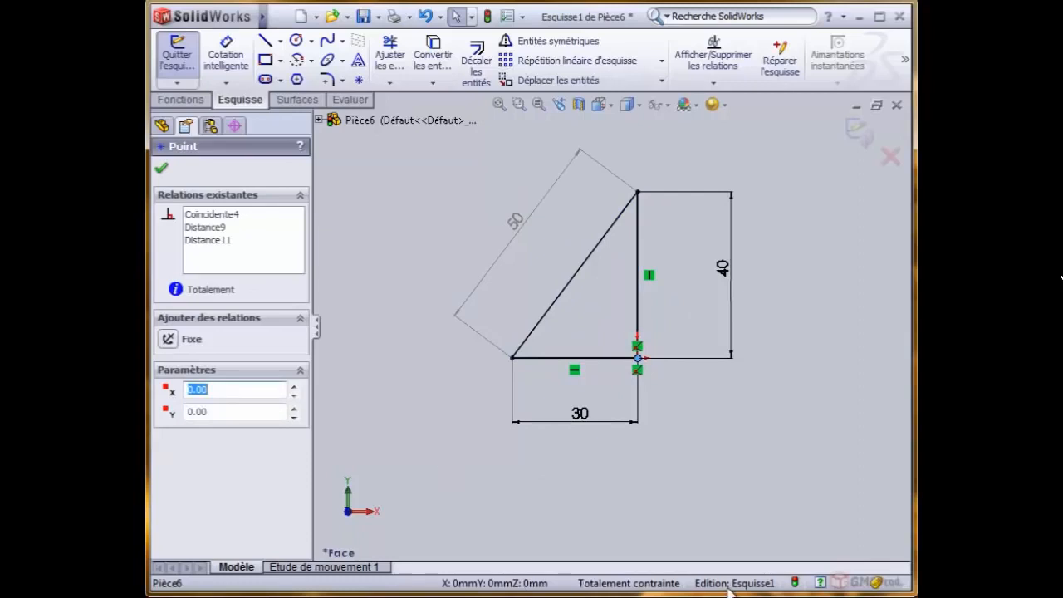
pyautogui.click(420, 392)
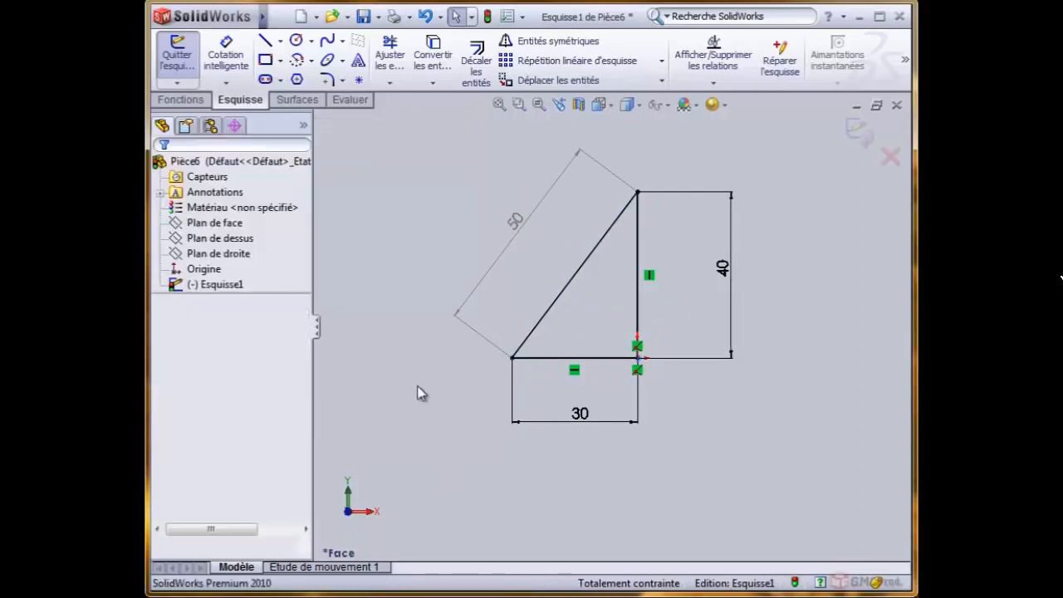
# - Move the hypotenuse and height dimensions closer to the triangle and set the height to 60 mm
pyautogui.moveTo(498, 247); pyautogui.dragTo(552, 250)
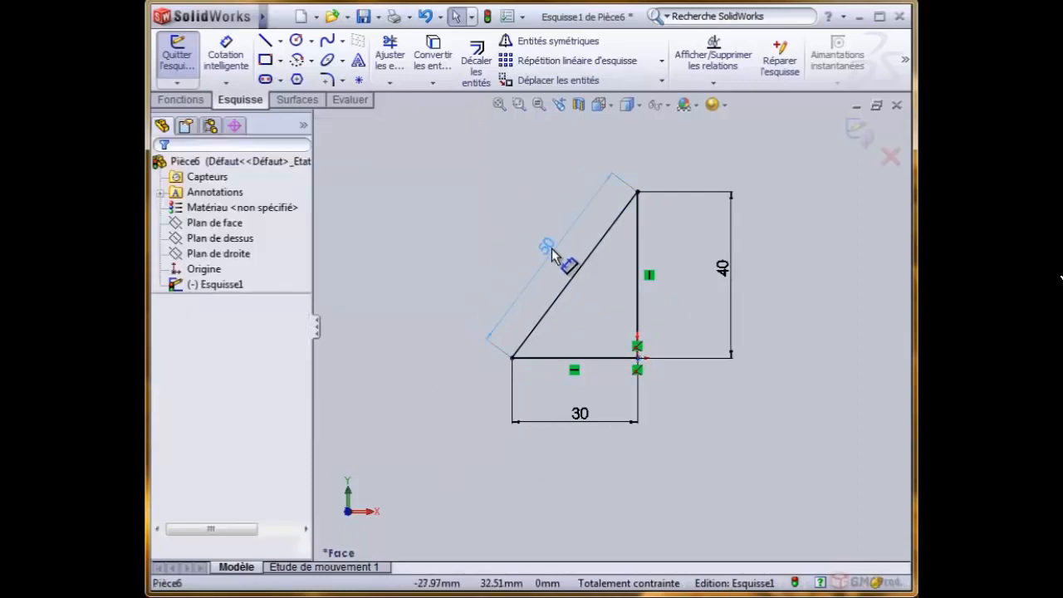
pyautogui.moveTo(719, 267); pyautogui.dragTo(702, 279)
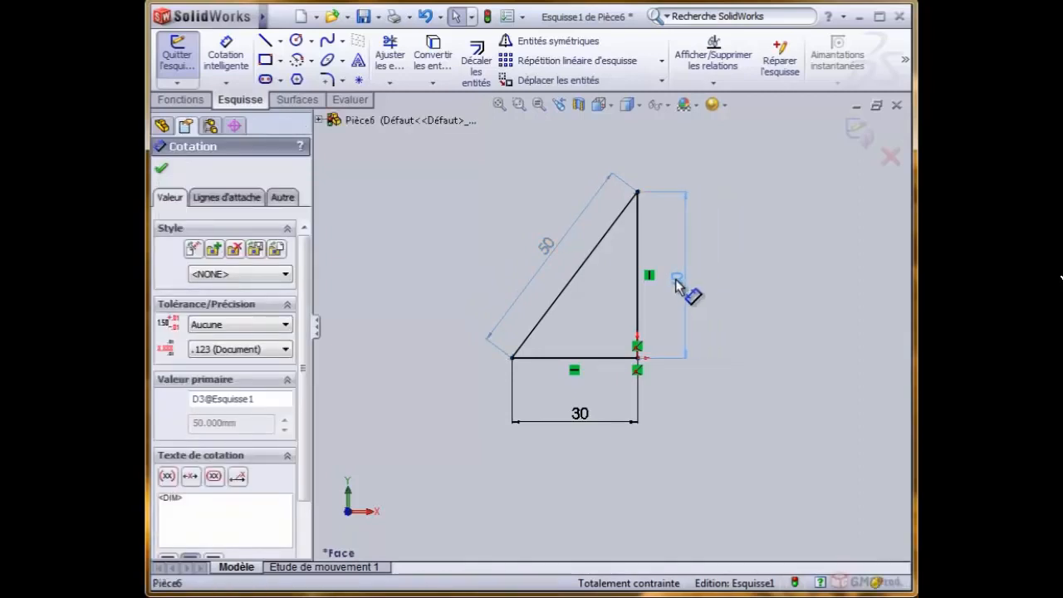
pyautogui.click(681, 284)
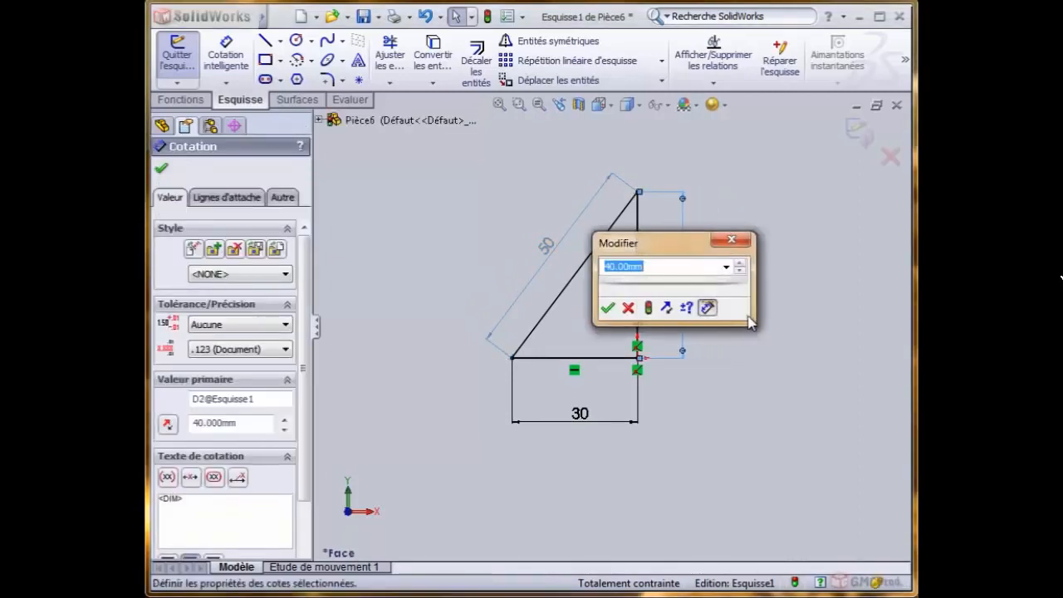
pyautogui.write('60')
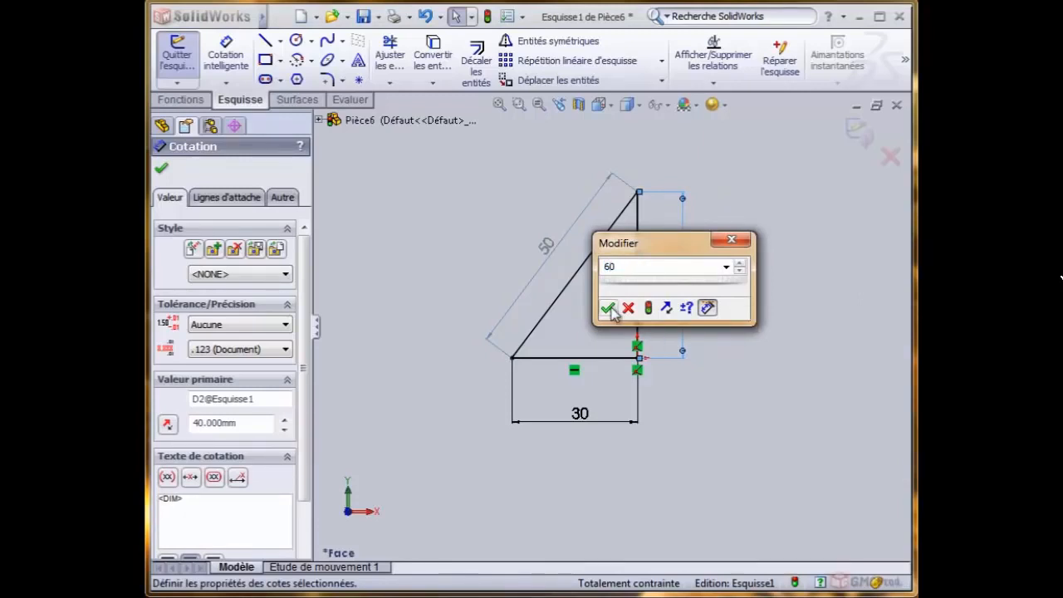
pyautogui.moveTo(648, 242); pyautogui.dragTo(733, 251)
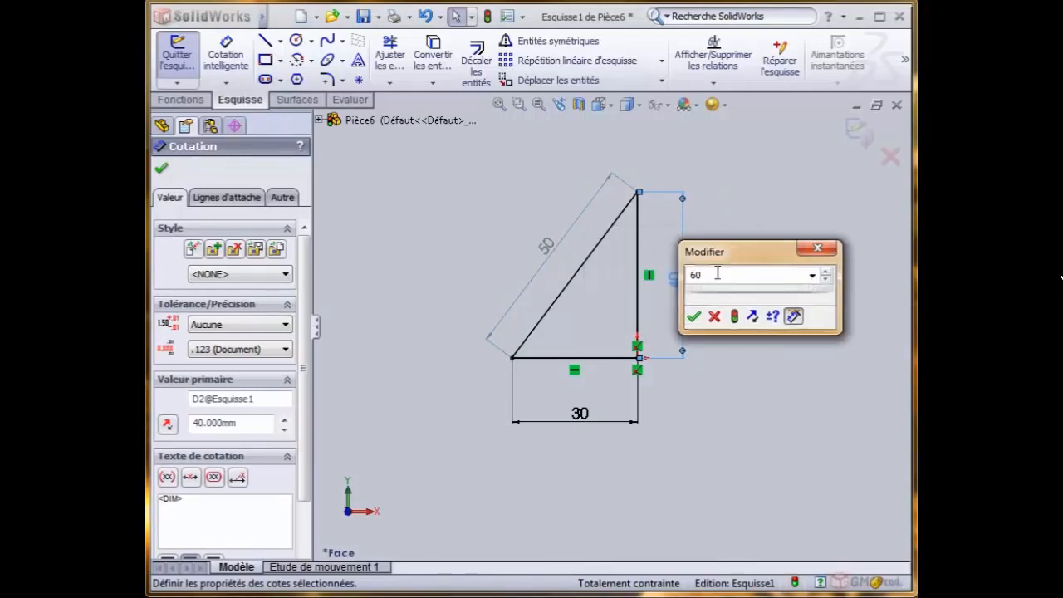
pyautogui.click(693, 316)
# - Set the triangle's base dimension to 40 mm and select the driven hypotenuse dimension
pyautogui.scroll(3, 586, 228)
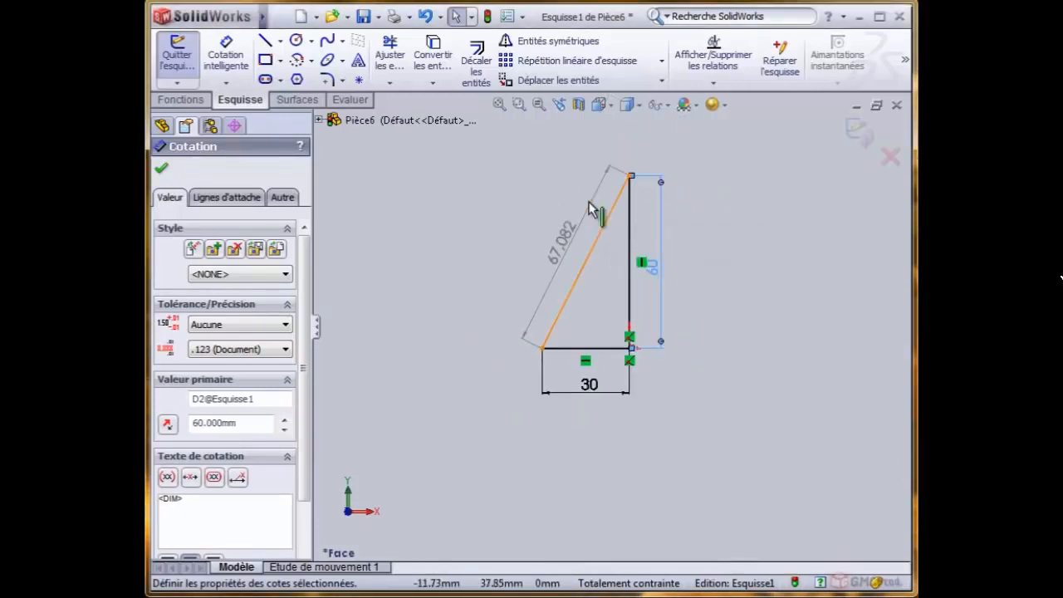
pyautogui.moveTo(560, 236)
pyautogui.mouseDown()
pyautogui.moveTo(551, 243)
pyautogui.moveTo(559, 240)
pyautogui.mouseUp()
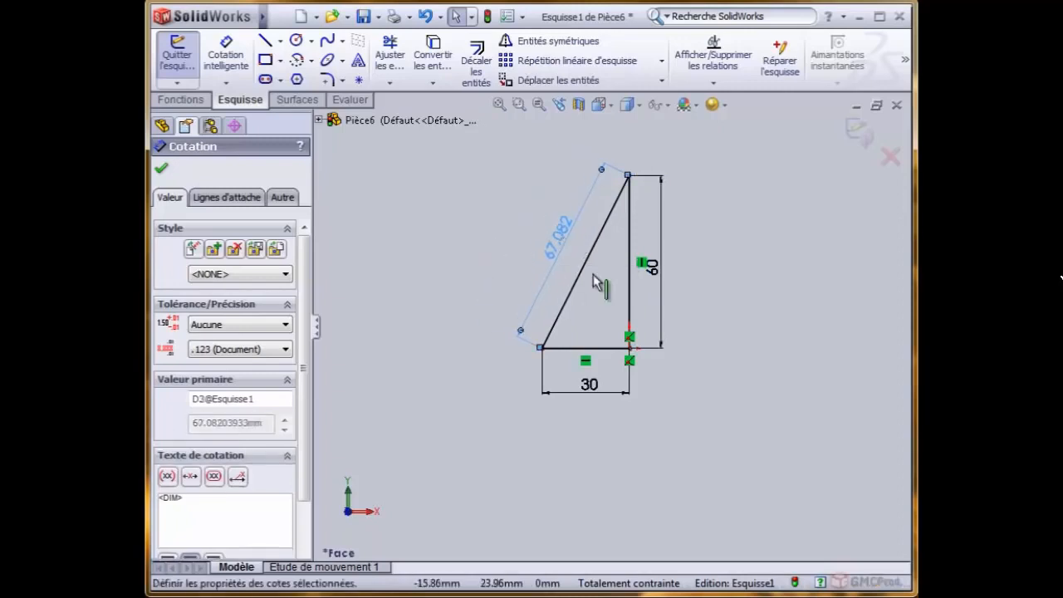
pyautogui.doubleClick(590, 385)
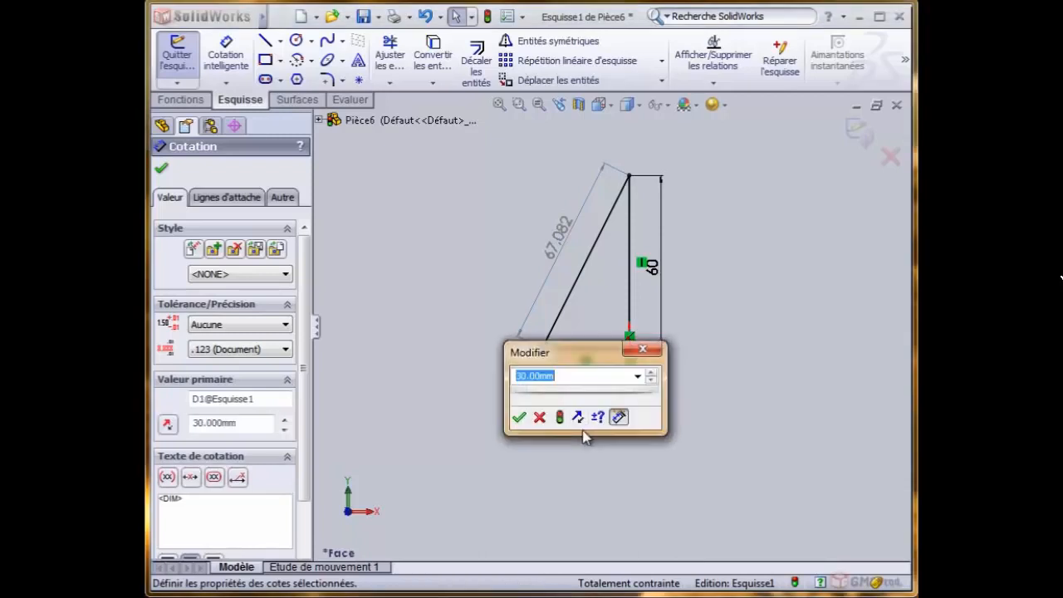
pyautogui.write('40')
pyautogui.click(518, 417)
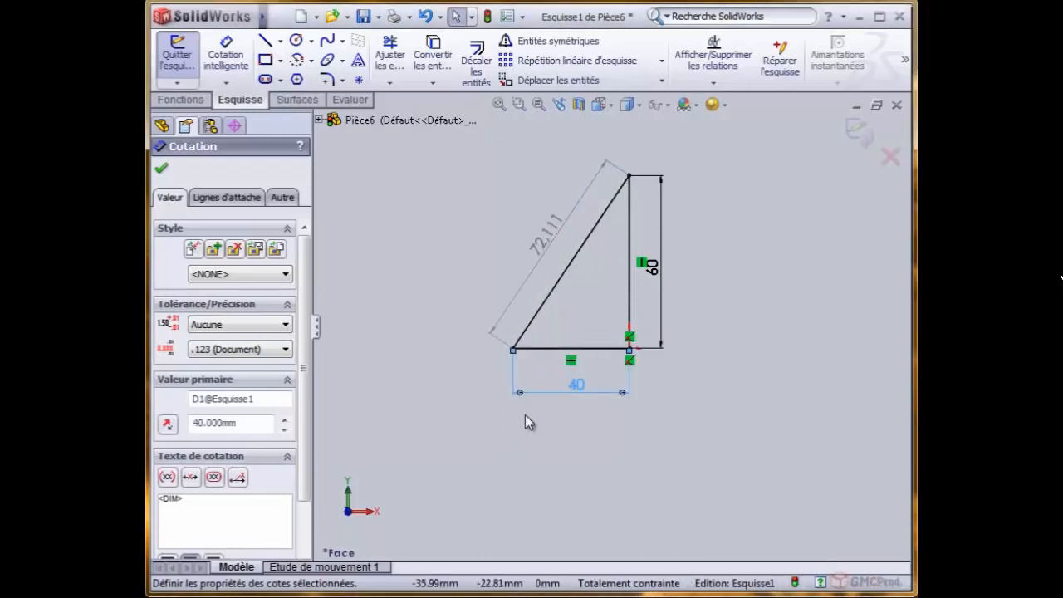
pyautogui.click(470, 237)
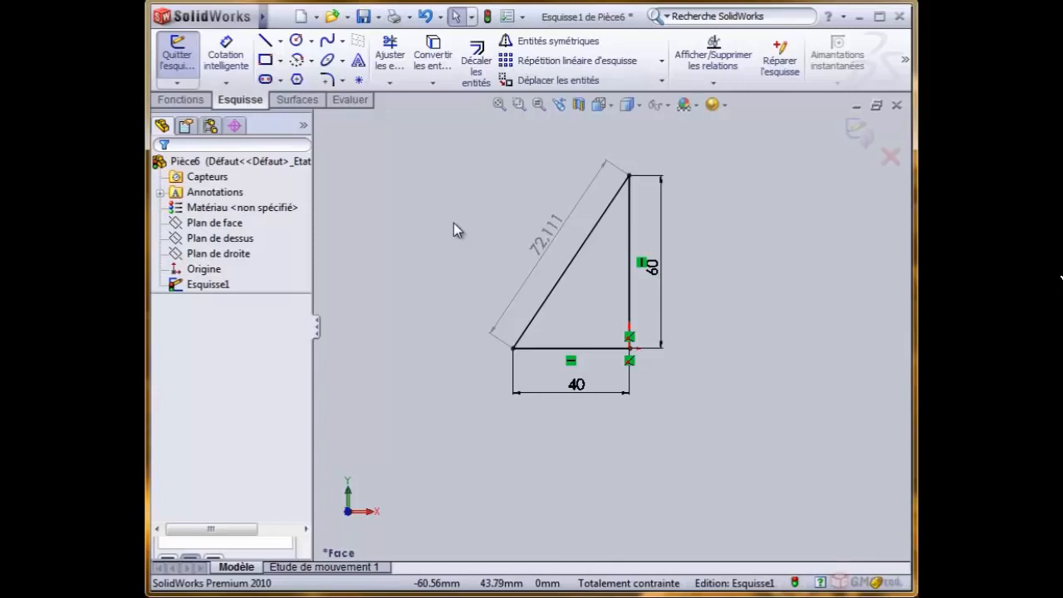
pyautogui.click(548, 240)
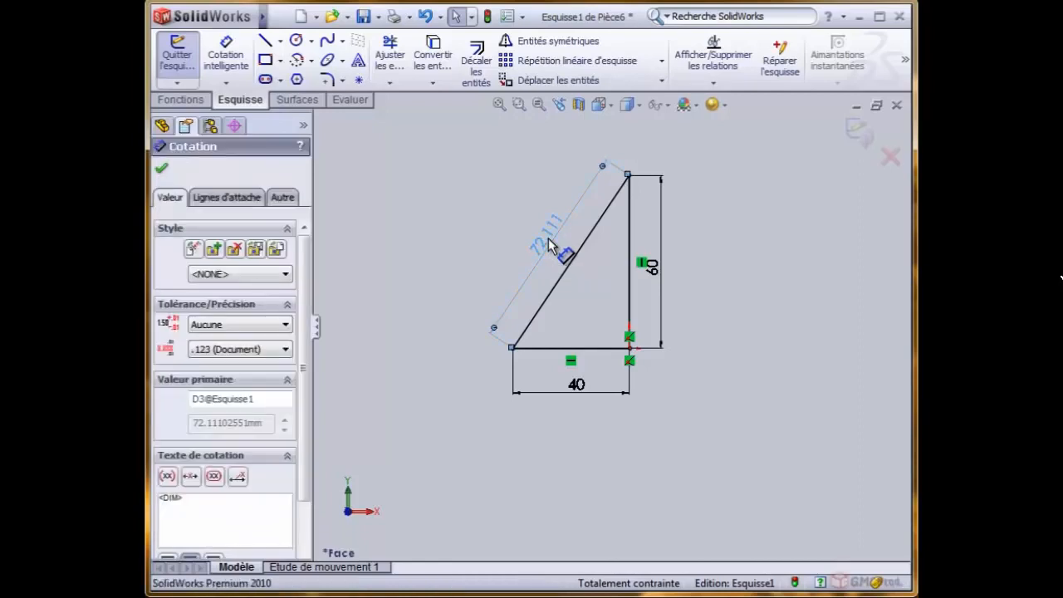
# - Try to edit the driven hypotenuse dimension's value, and delete that dimension from the triangle
pyautogui.doubleClick(548, 239)
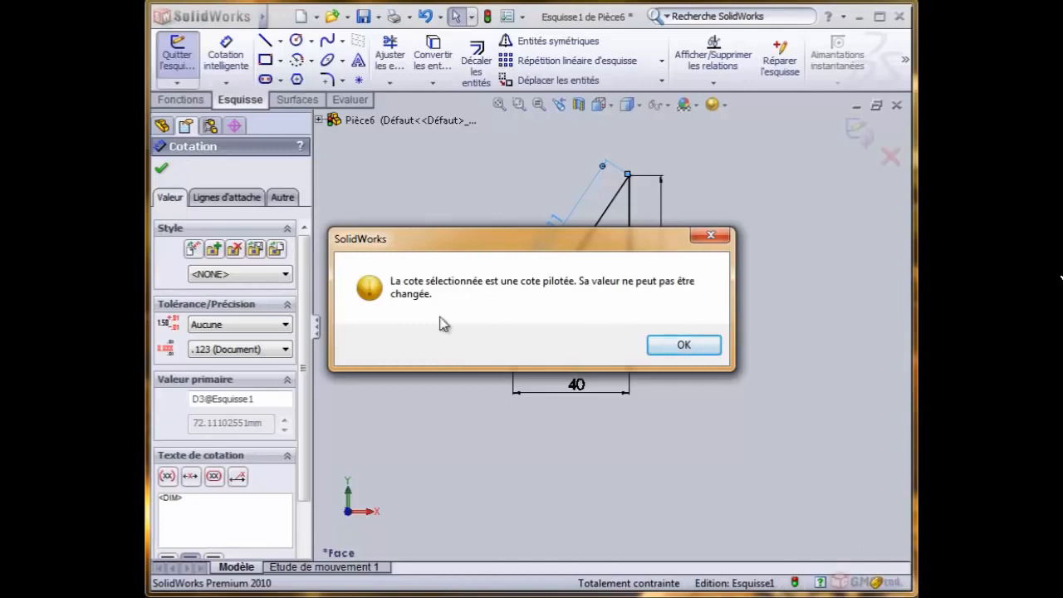
pyautogui.click(677, 346)
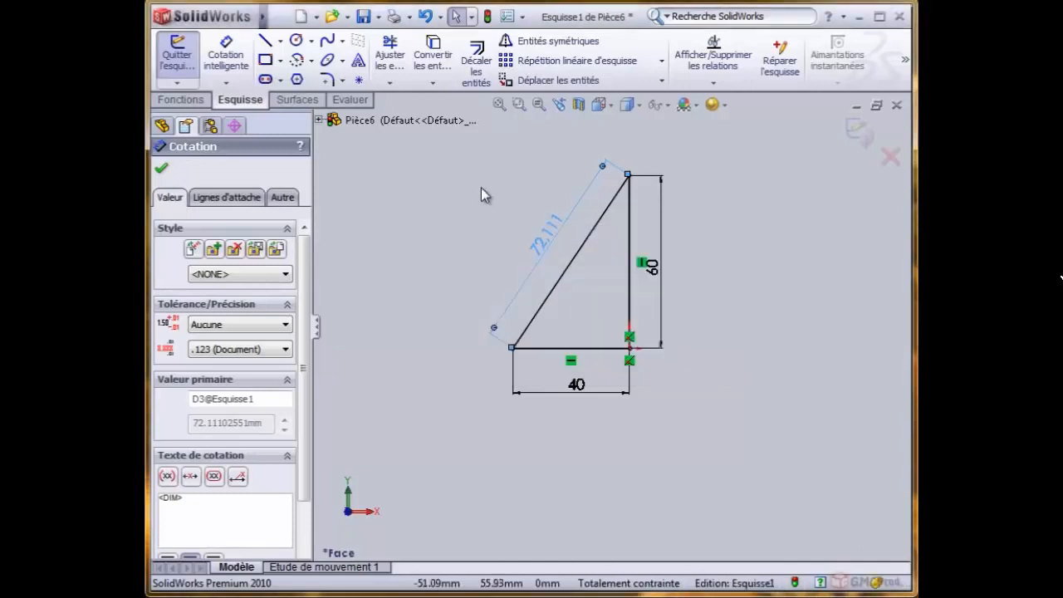
pyautogui.click(481, 188)
pyautogui.click(550, 237)
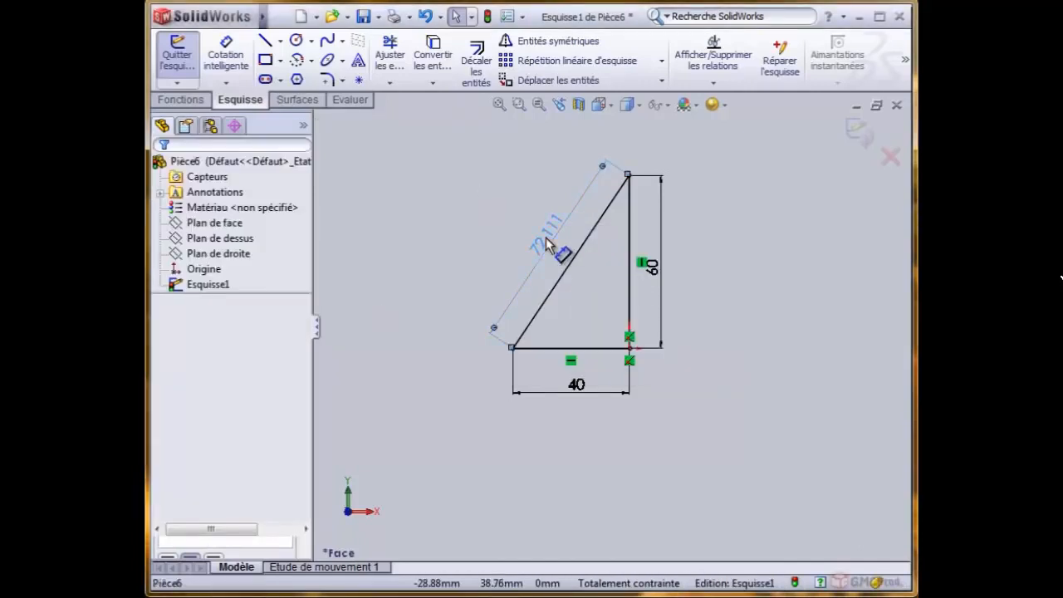
pyautogui.press('Delete')
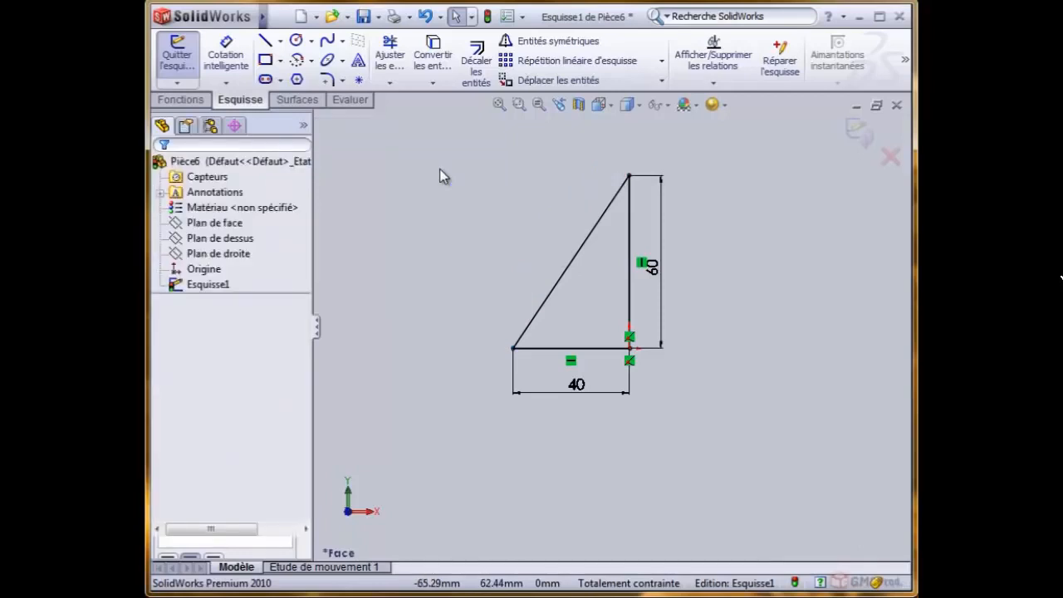
# - Dimension the hypotenuse again with a smart dimension and keep it driving (Laisser cette cote pilotante)
pyautogui.click(225, 54)
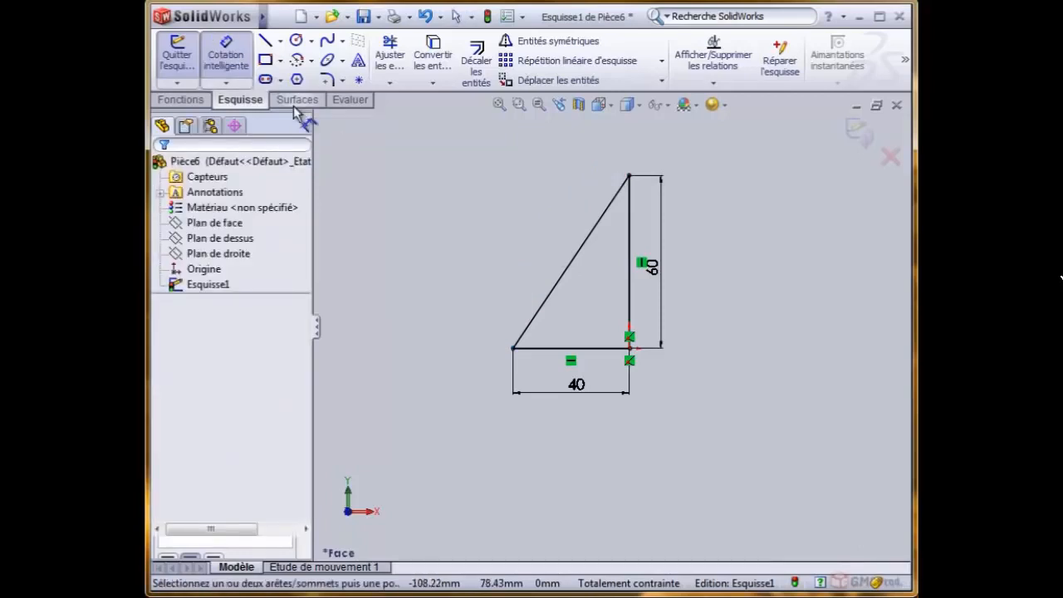
pyautogui.click(562, 273)
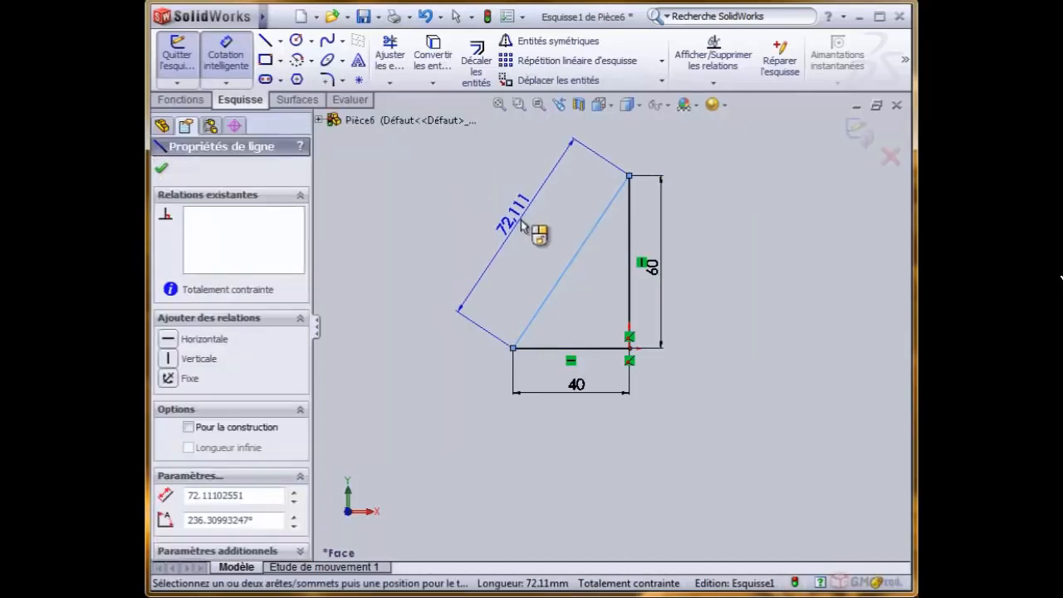
pyautogui.click(521, 221)
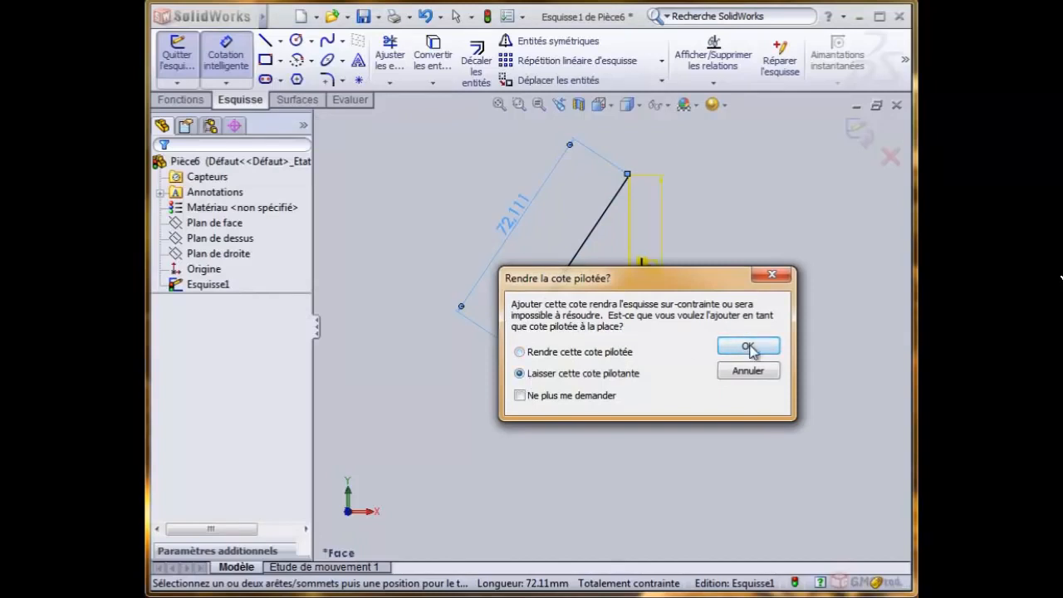
pyautogui.click(747, 346)
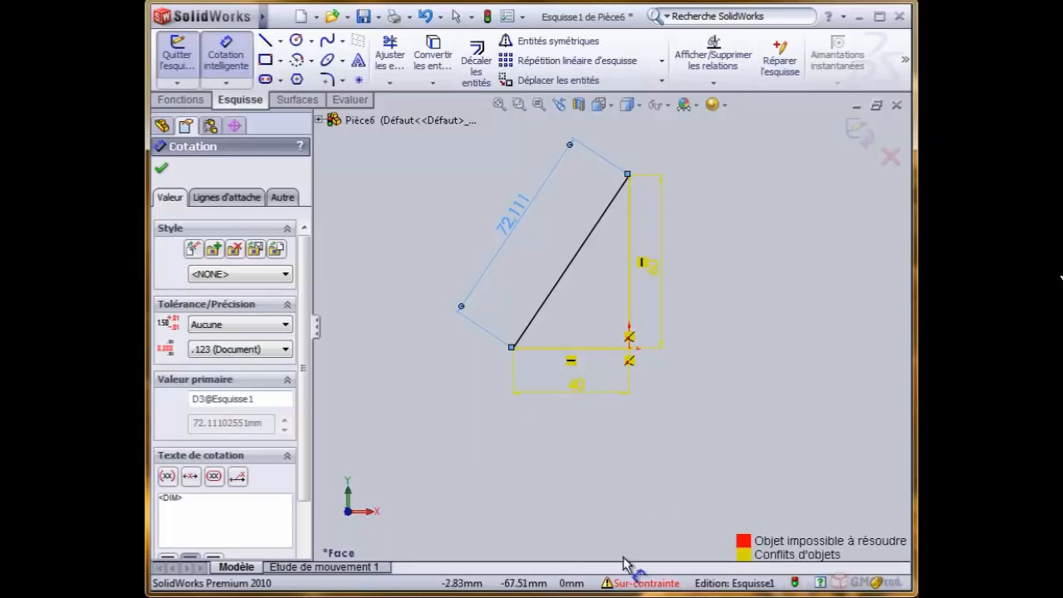
# - Diagnose the over-constrained sketch with SketchXpert and review its proposed solutions for the conflicting relations and dimensions
pyautogui.click(611, 585)
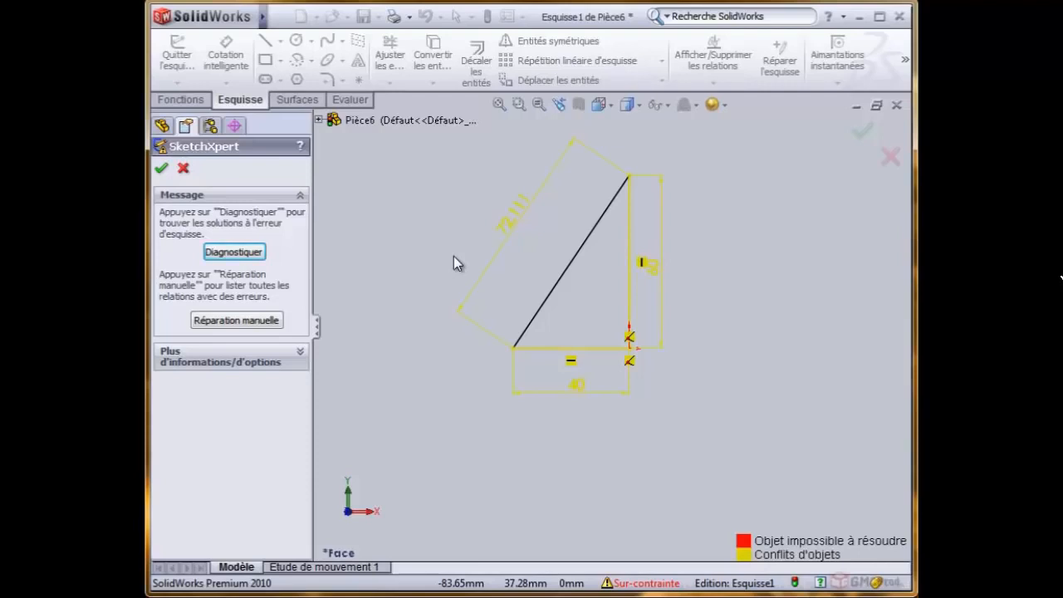
pyautogui.click(239, 254)
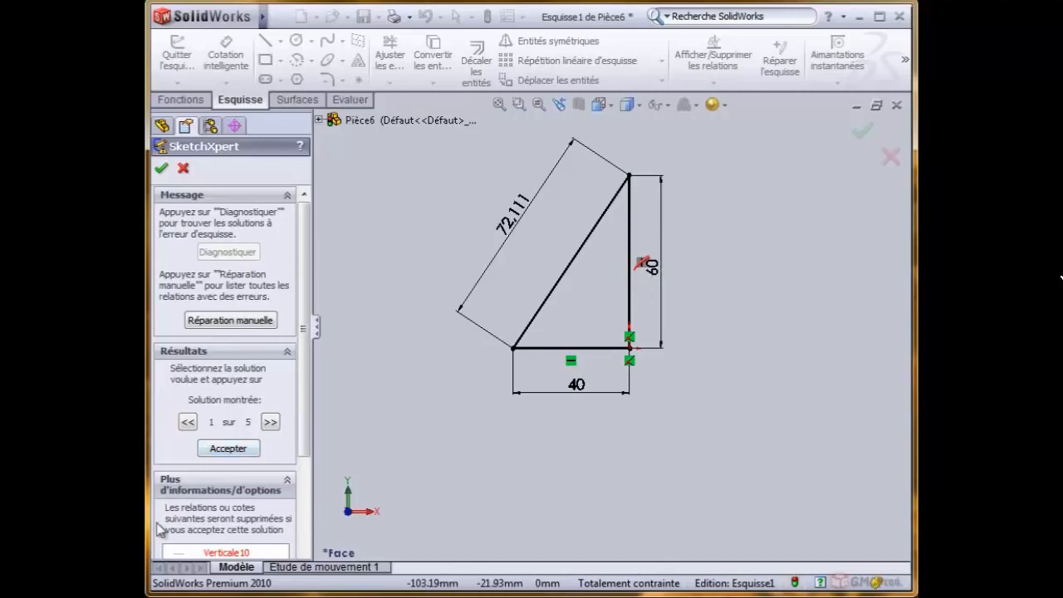
pyautogui.click(271, 423)
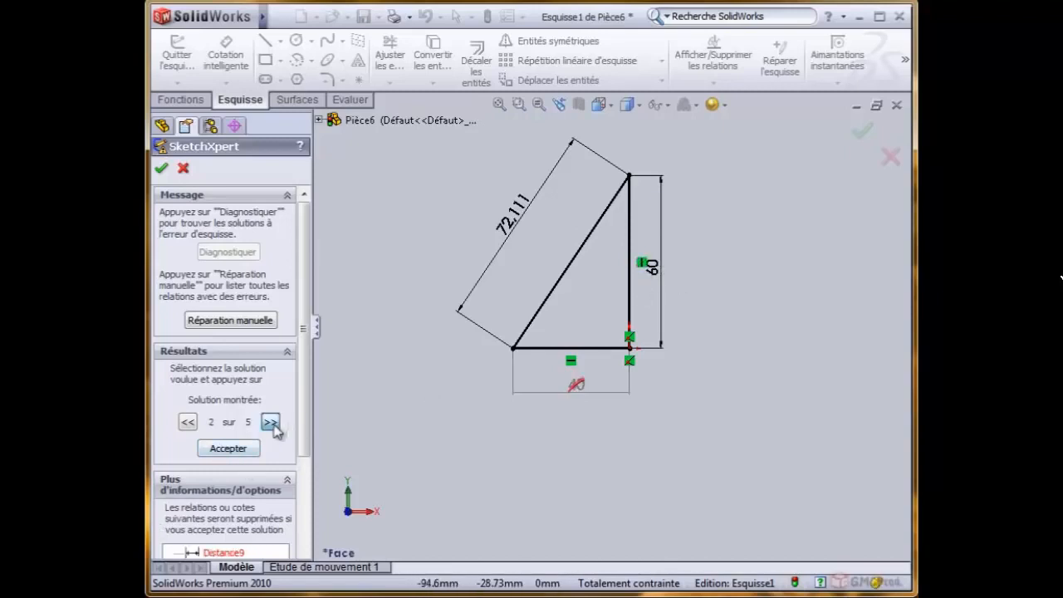
pyautogui.click(270, 423)
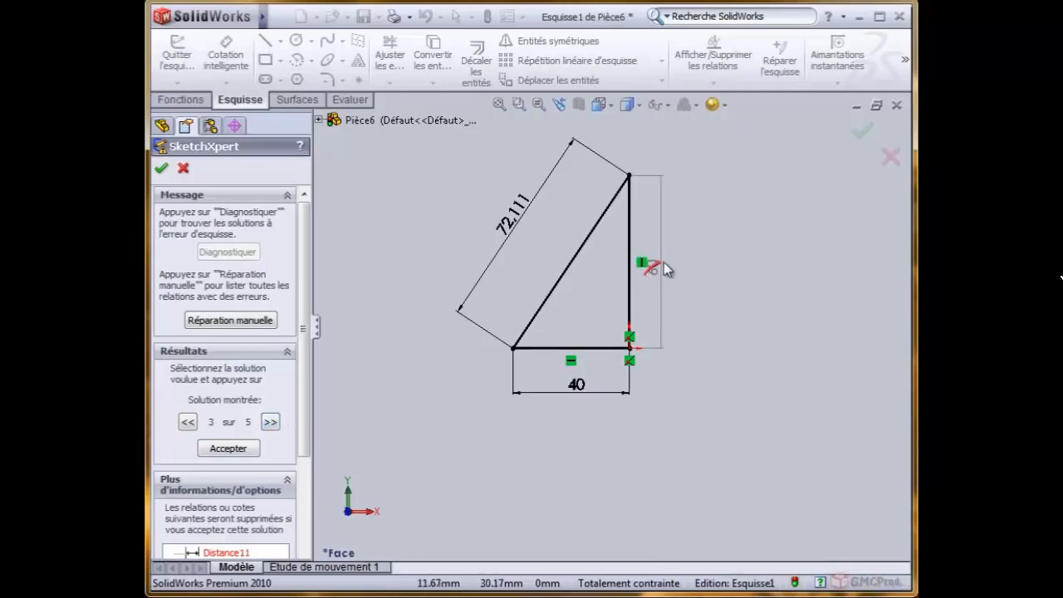
pyautogui.click(270, 423)
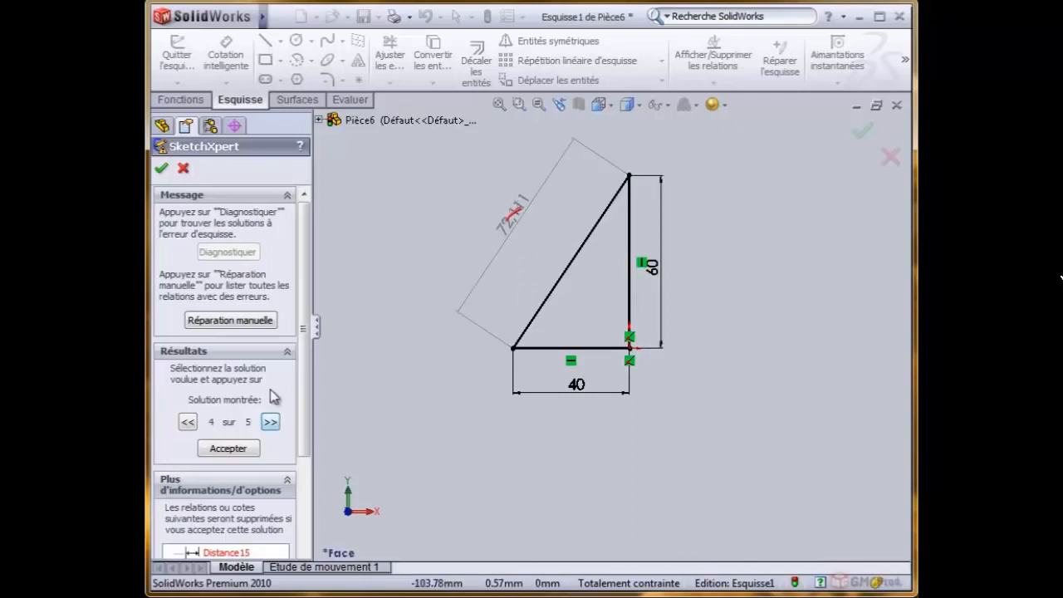
pyautogui.click(270, 423)
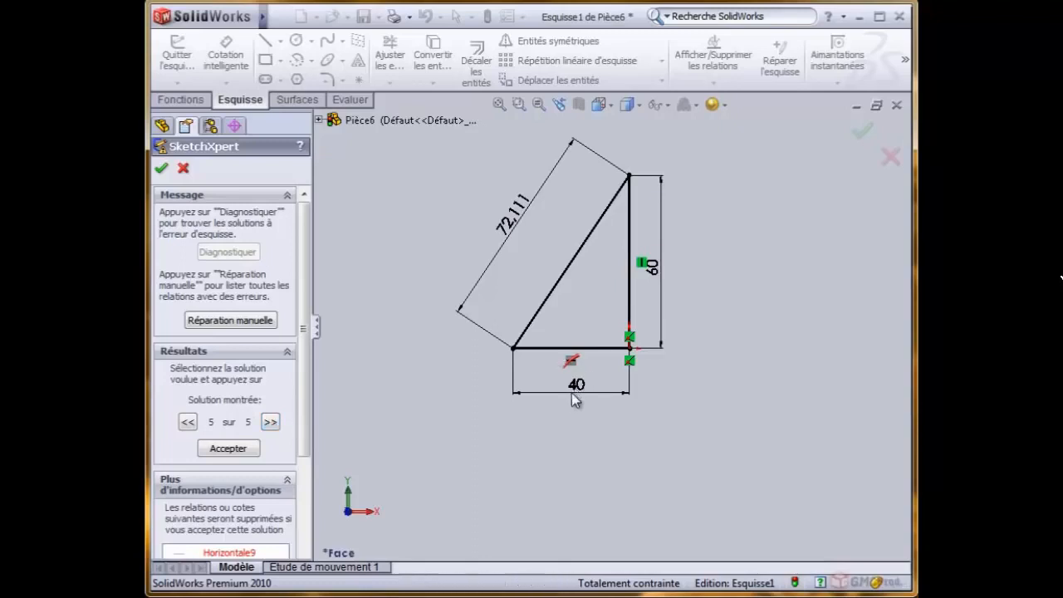
pyautogui.click(188, 423)
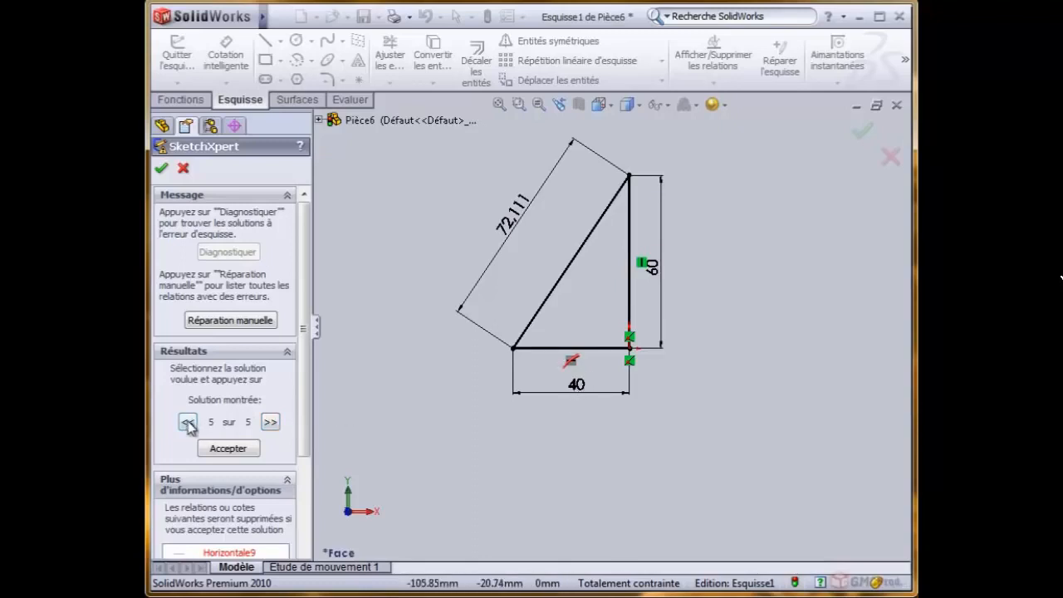
pyautogui.click(188, 422)
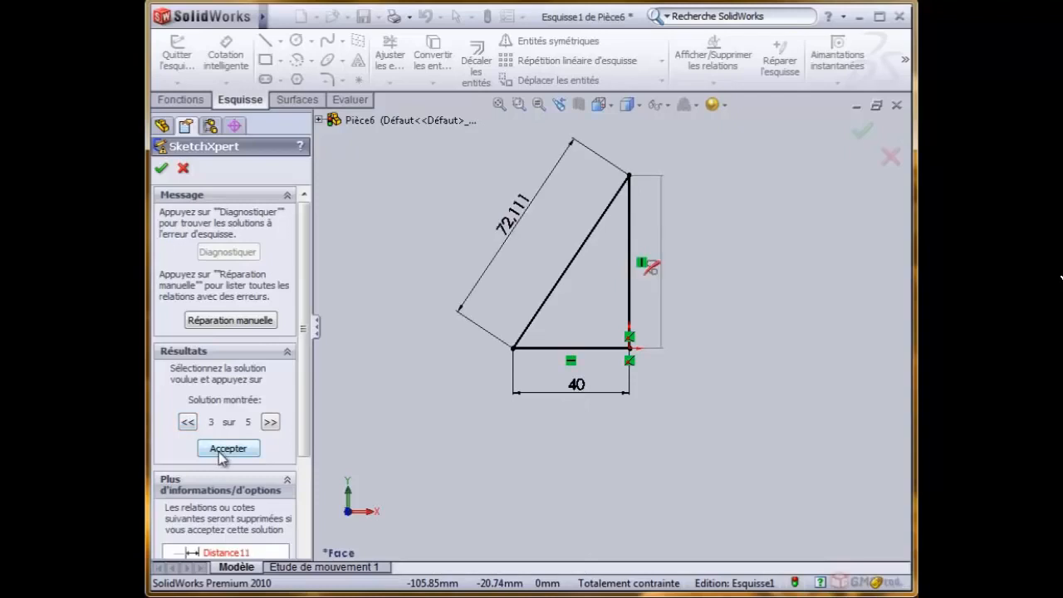
# - Use SketchXpert's manual repair to review the conflicting items, delete the base dimension Distance9 and accept the repair
pyautogui.click(232, 321)
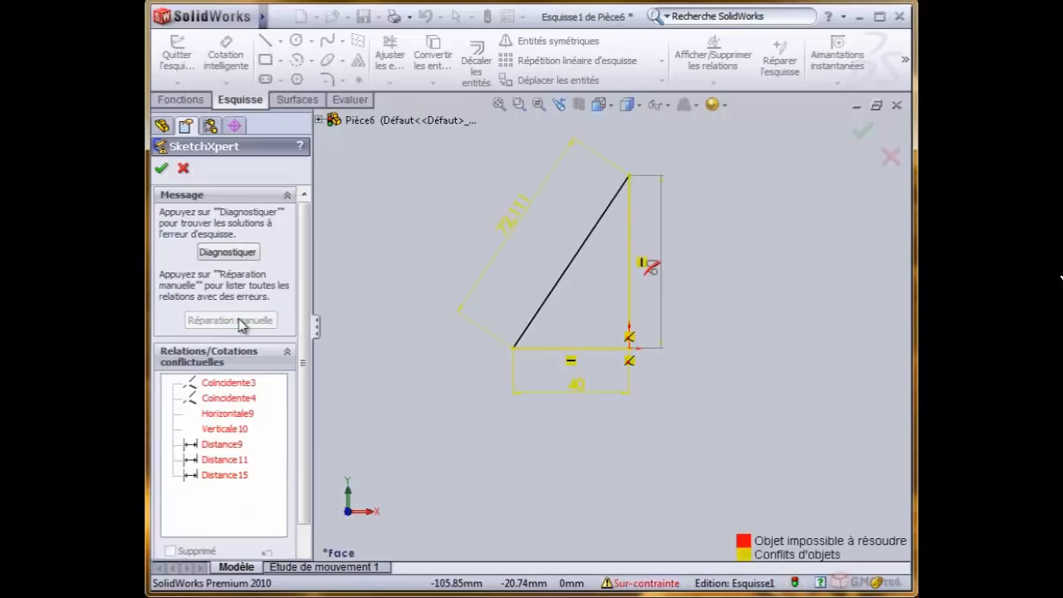
pyautogui.click(229, 385)
pyautogui.click(228, 400)
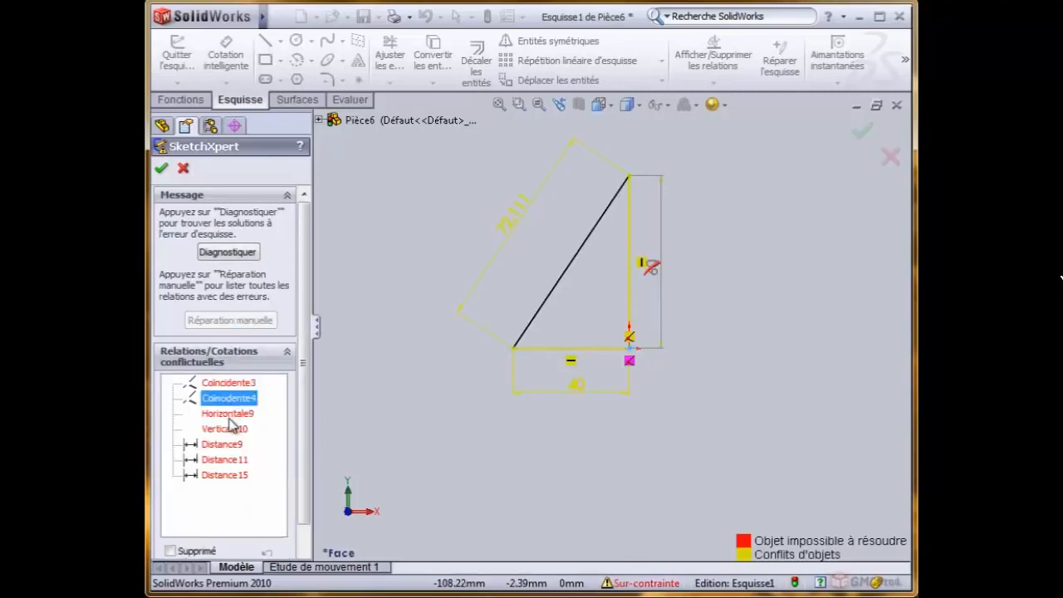
pyautogui.click(227, 415)
pyautogui.click(224, 429)
pyautogui.click(224, 446)
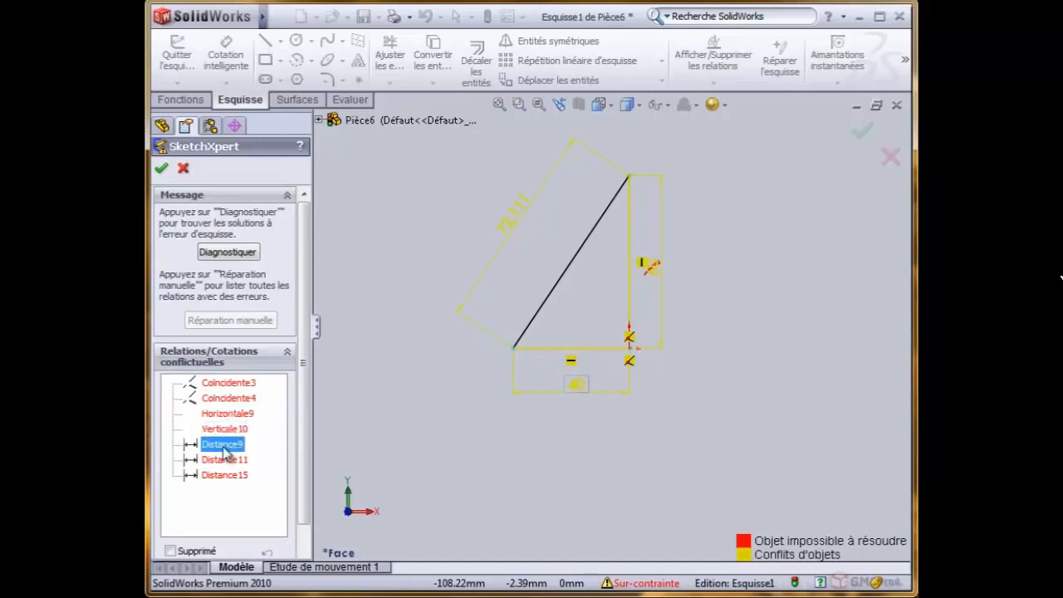
pyautogui.moveTo(305, 370); pyautogui.dragTo(306, 415)
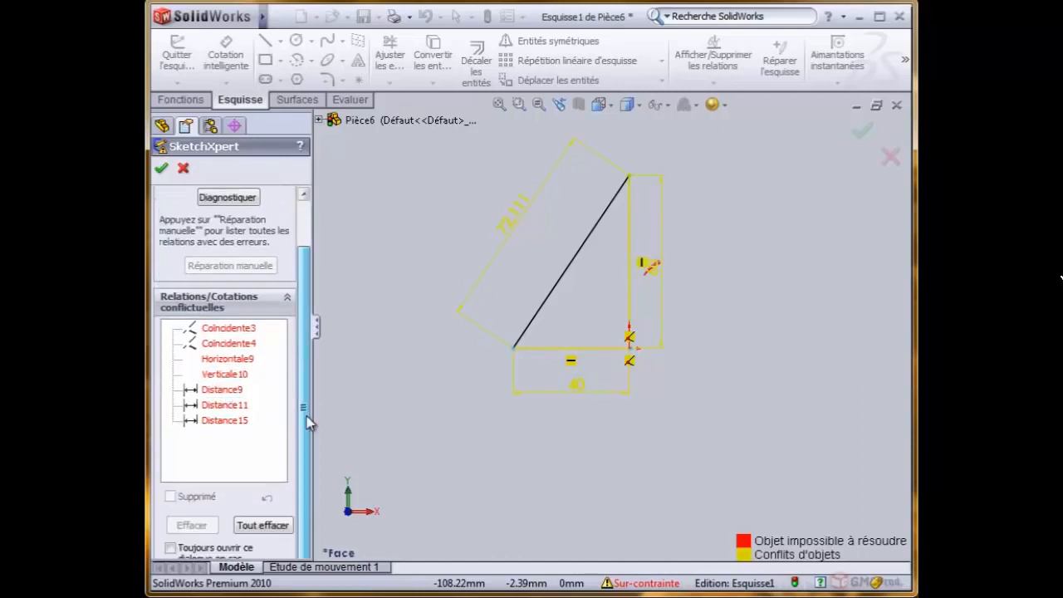
pyautogui.click(220, 390)
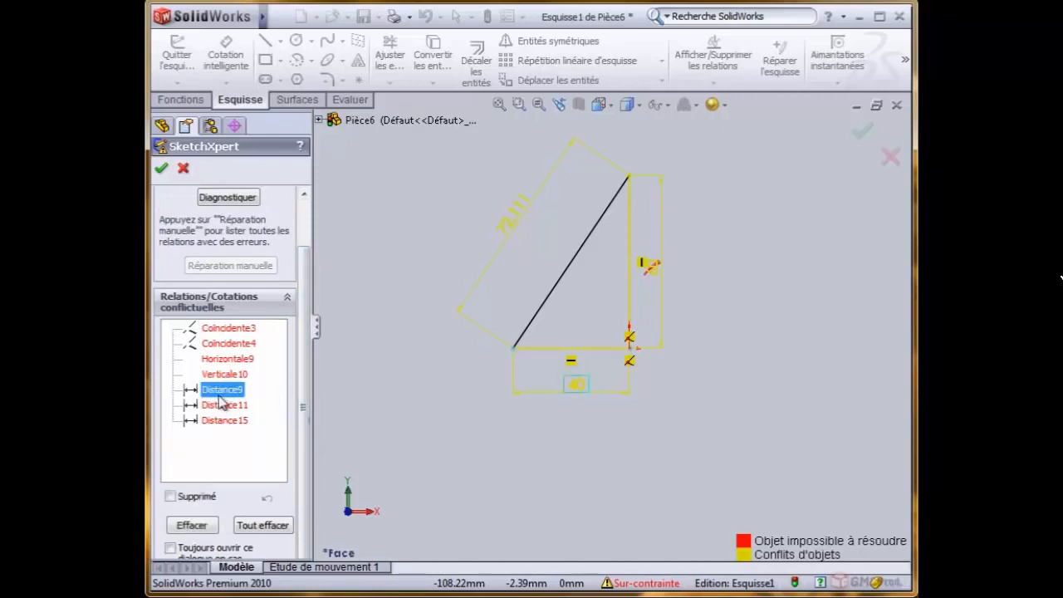
pyautogui.click(192, 527)
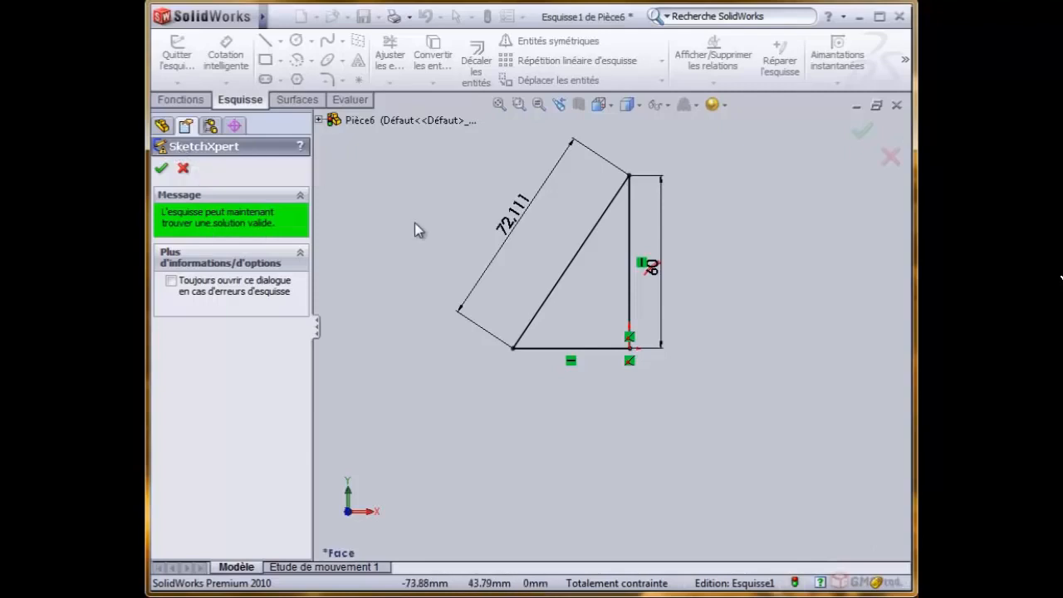
pyautogui.click(161, 168)
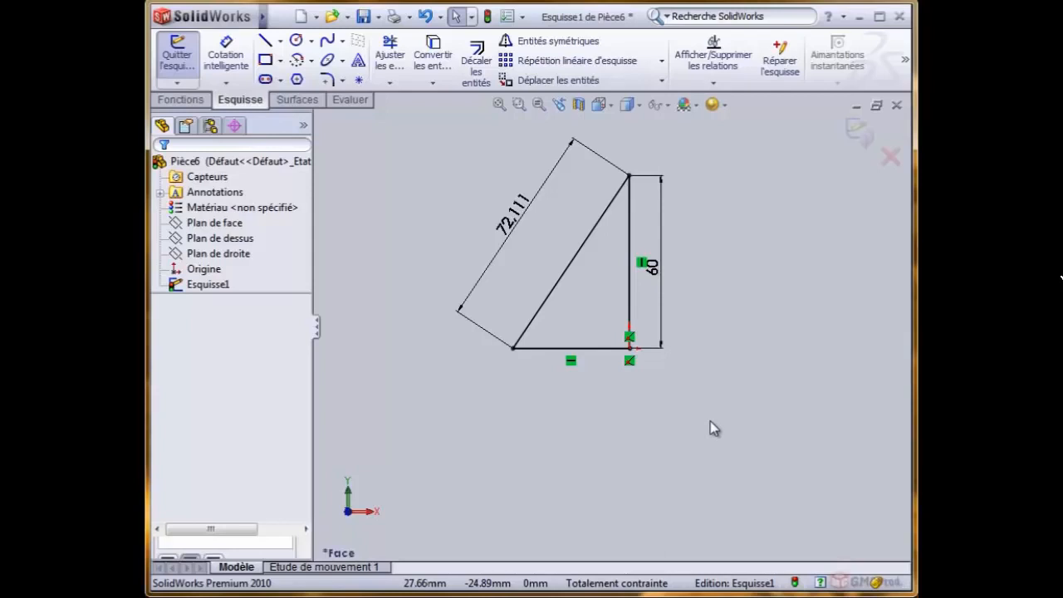
# - Delete the hypotenuse dimension and move the 60 mm height dimension farther away from the triangle
pyautogui.click(522, 219)
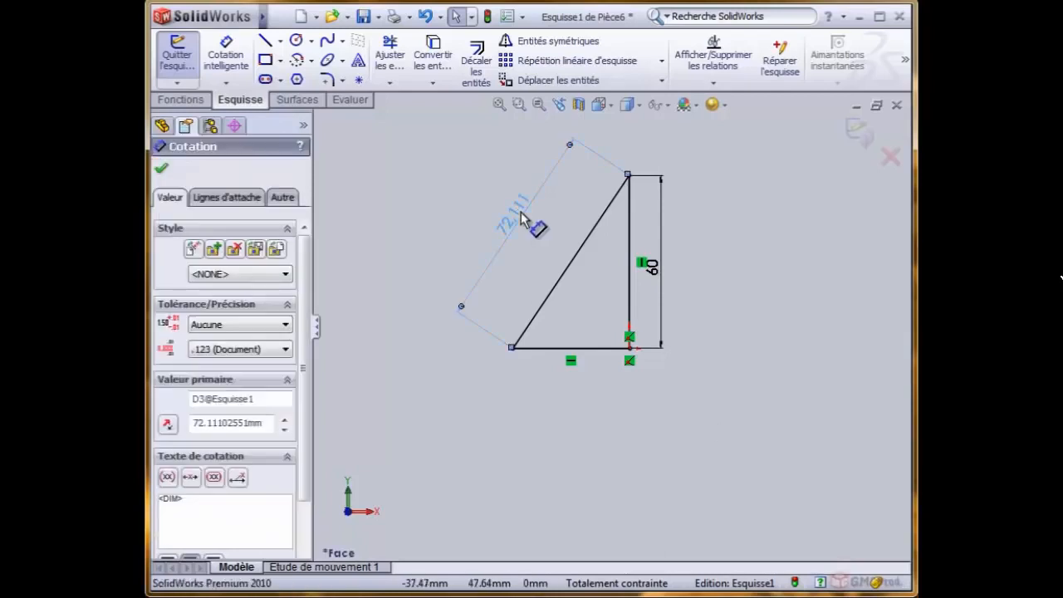
pyautogui.press('Delete')
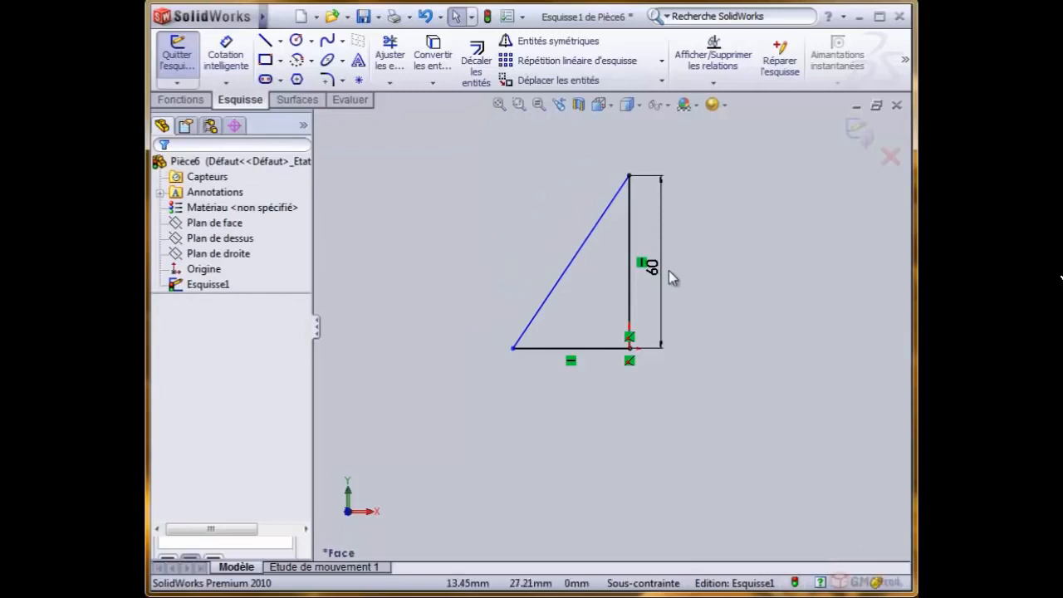
pyautogui.moveTo(670, 274); pyautogui.dragTo(691, 277)
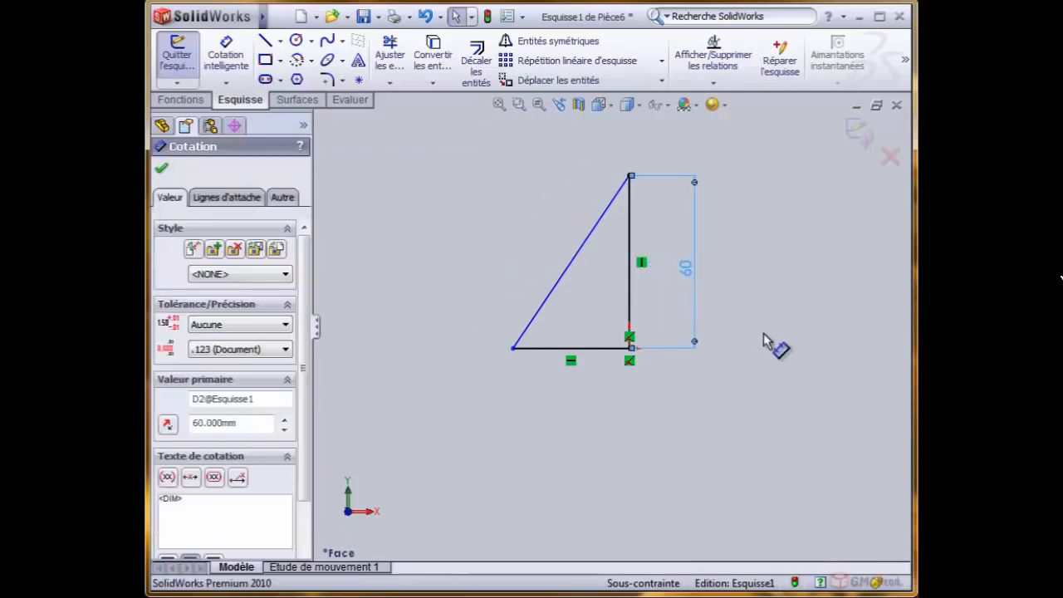
pyautogui.click(772, 344)
# - Reattach the height dimension's lower end to the triangle's left corner so it spans the hypotenuse, and place it outside the triangle
pyautogui.click(693, 274)
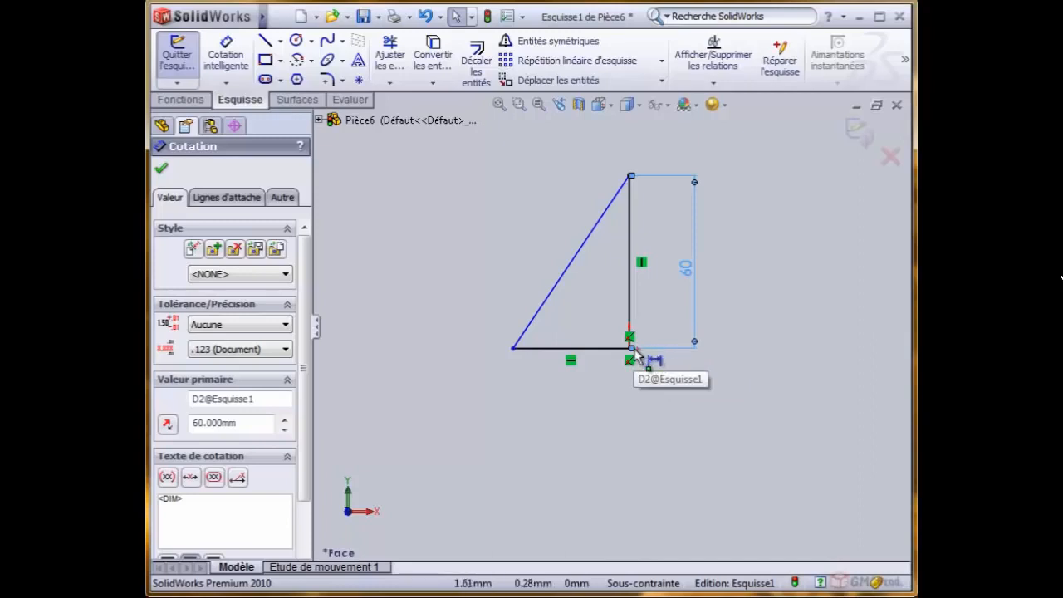
pyautogui.click(632, 352)
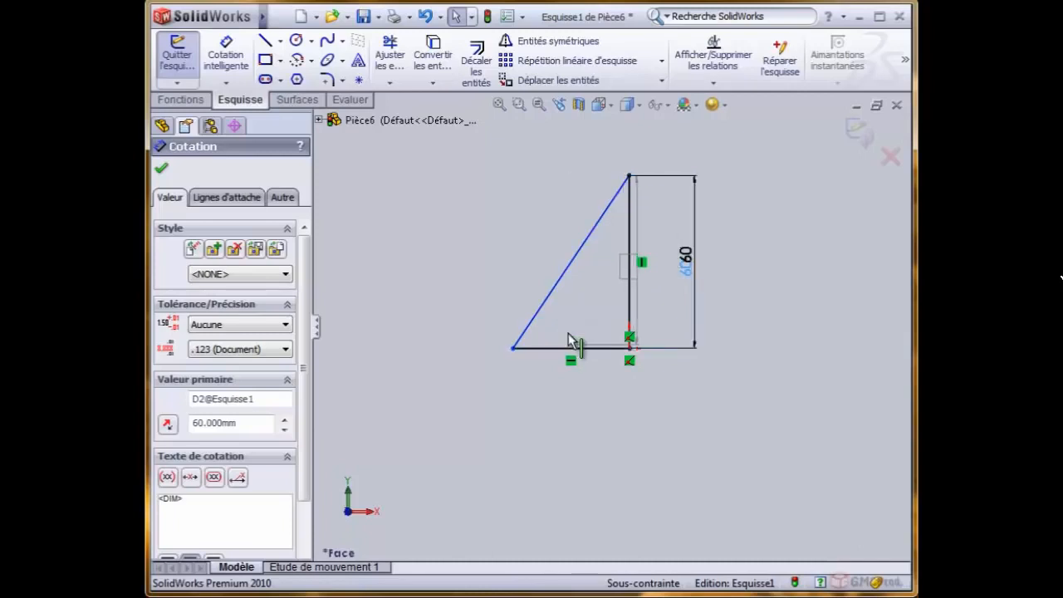
pyautogui.moveTo(550, 293); pyautogui.dragTo(514, 349)
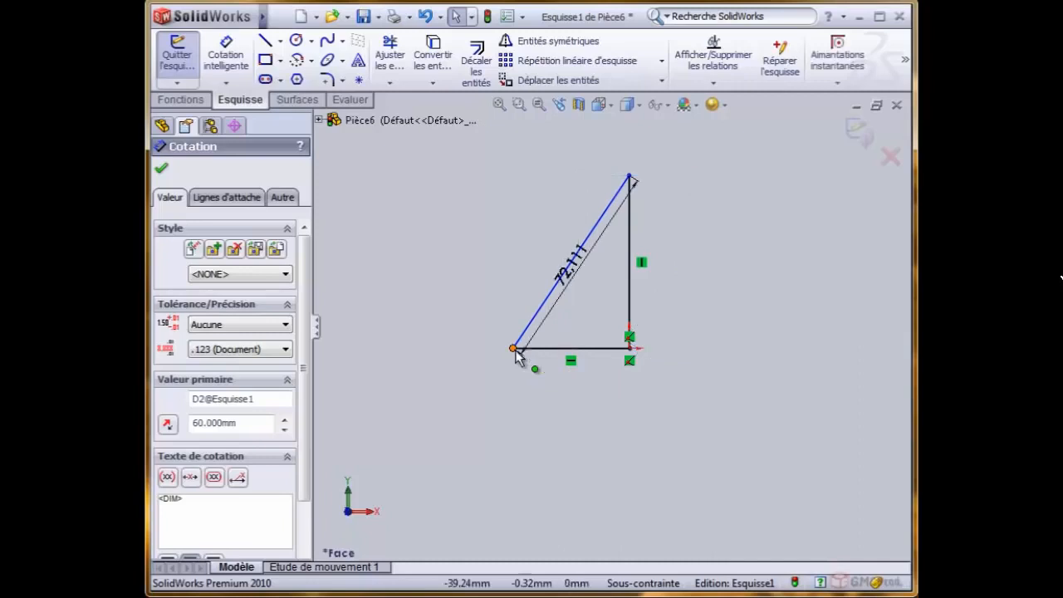
pyautogui.moveTo(559, 266); pyautogui.dragTo(536, 228)
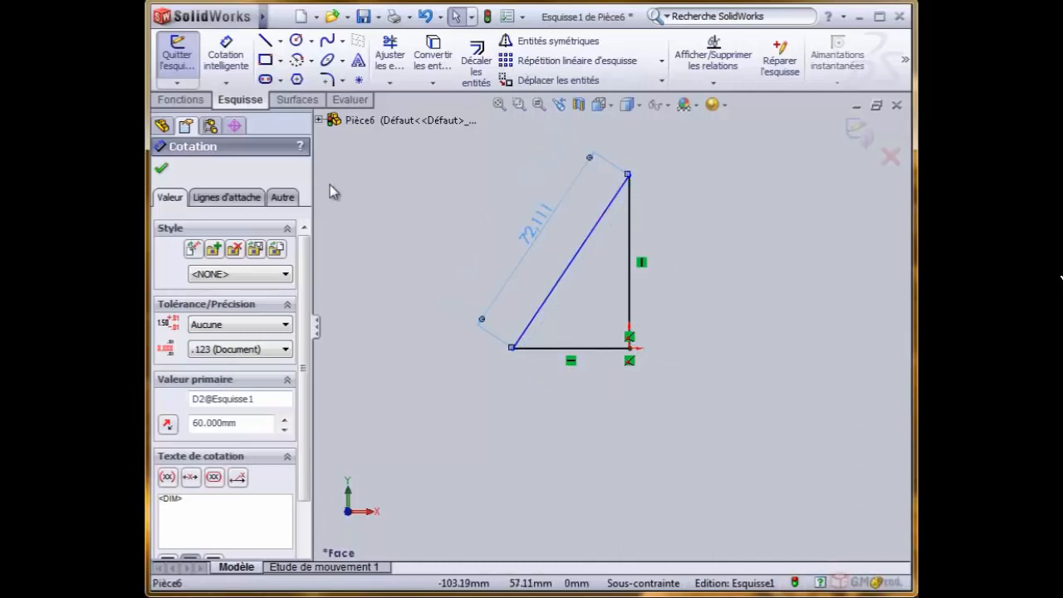
pyautogui.click(451, 218)
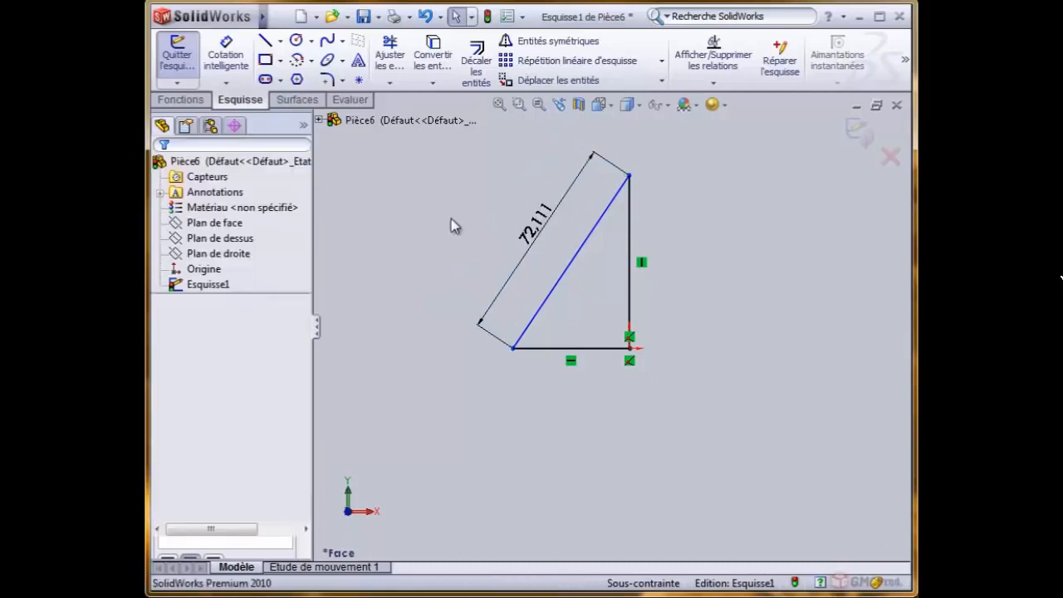
# - Sketch a circle of about 23.3 mm radius to the right of the triangle, its center level with the triangle's apex
pyautogui.click(296, 40)
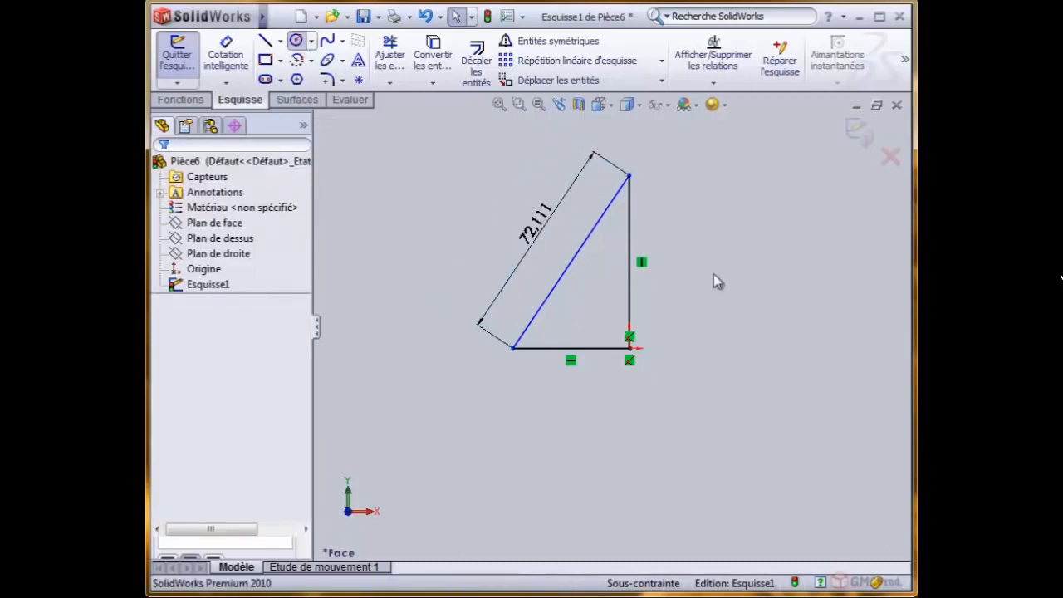
pyautogui.click(775, 175)
pyautogui.click(780, 243)
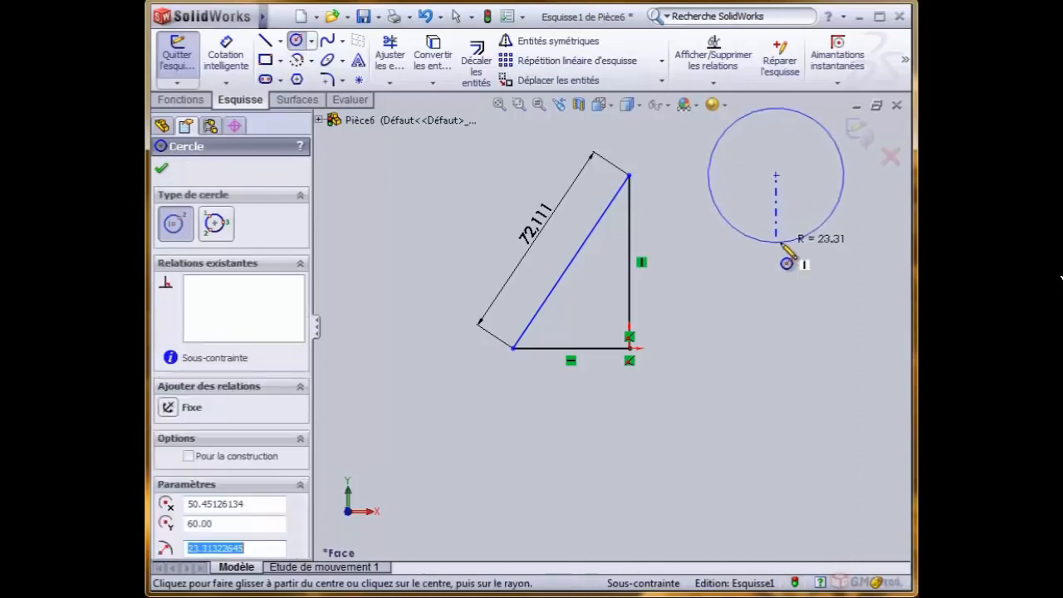
pyautogui.scroll(2, 812, 190)
pyautogui.scroll(-2, 768, 190)
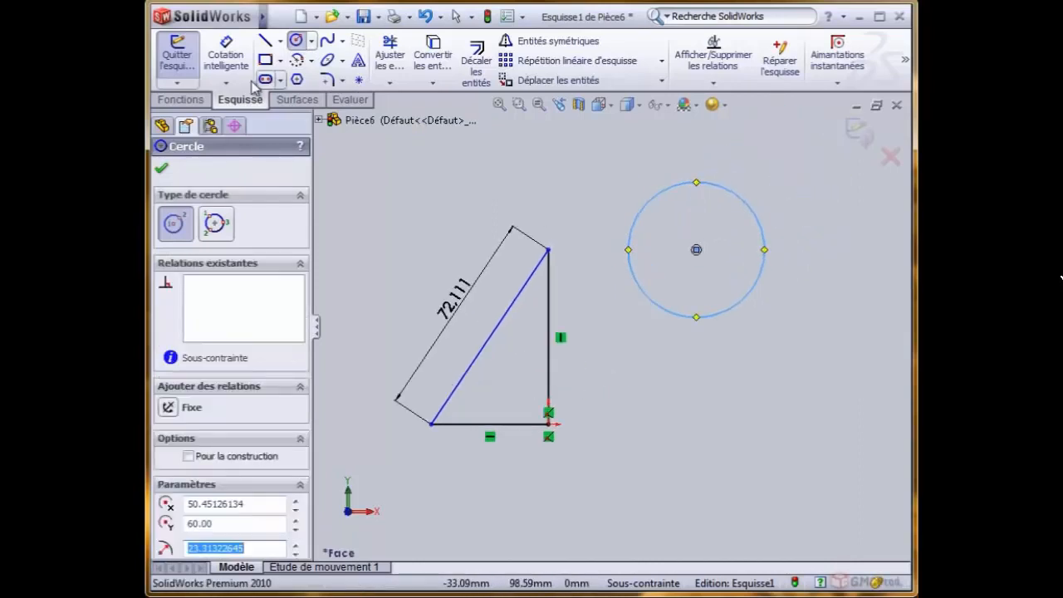
# - Dimension the horizontal distance from the triangle's apex to the circle, placing the dimension above the circle
pyautogui.click(225, 54)
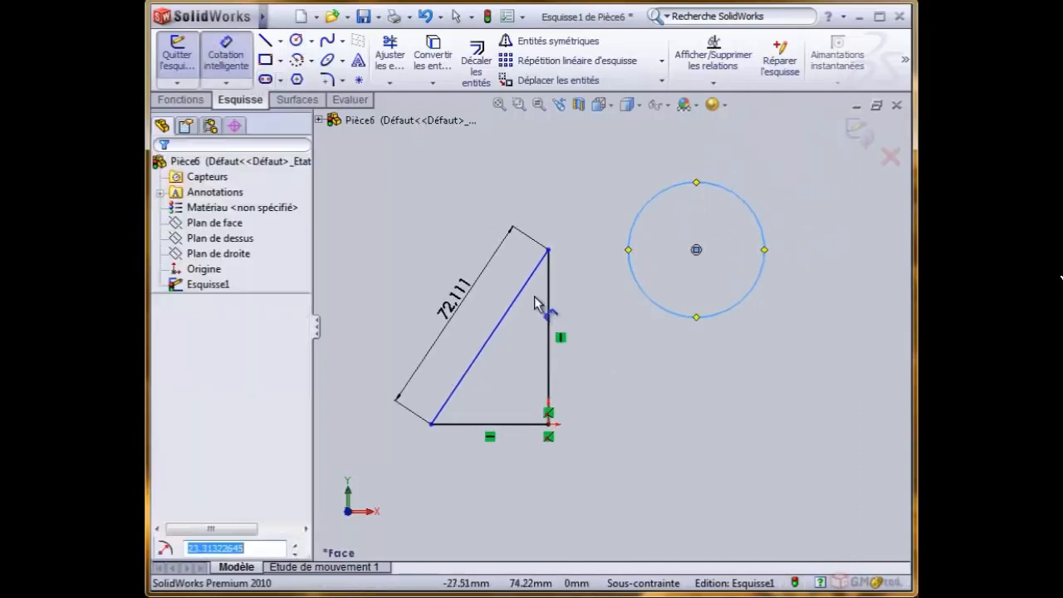
pyautogui.click(548, 250)
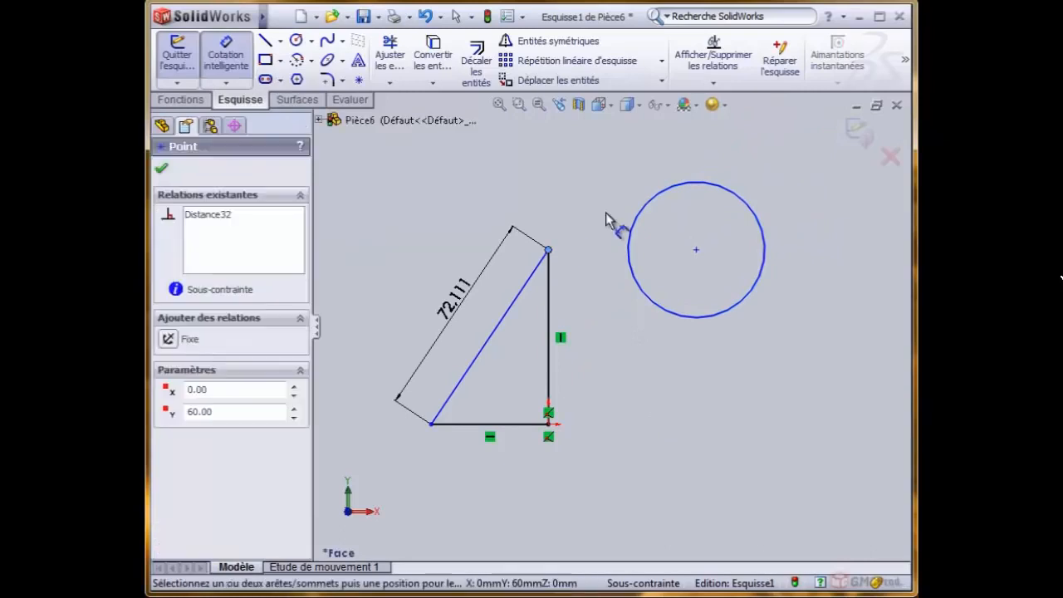
pyautogui.click(656, 199)
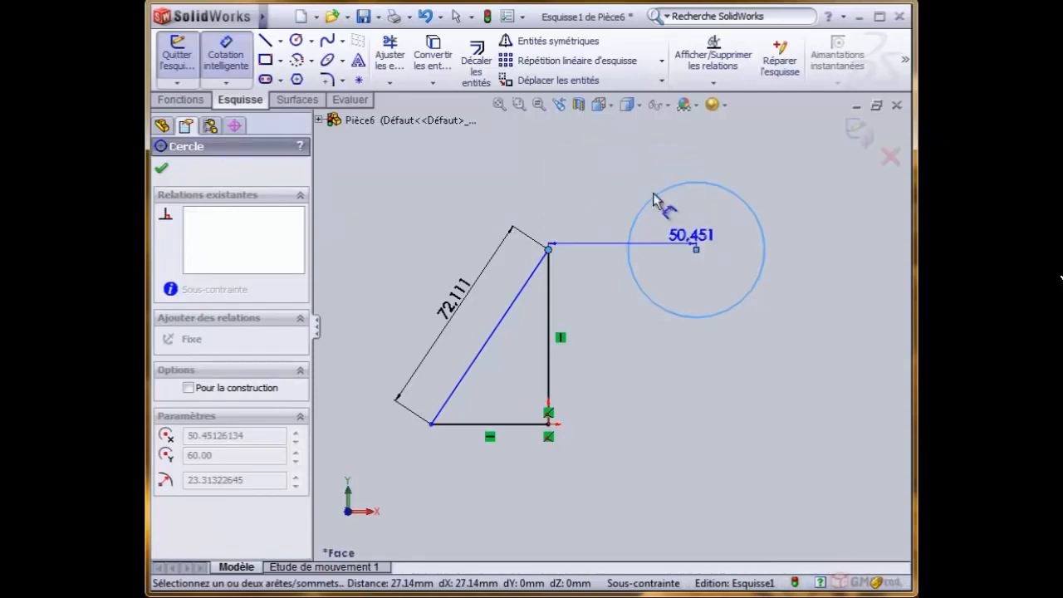
pyautogui.click(623, 154)
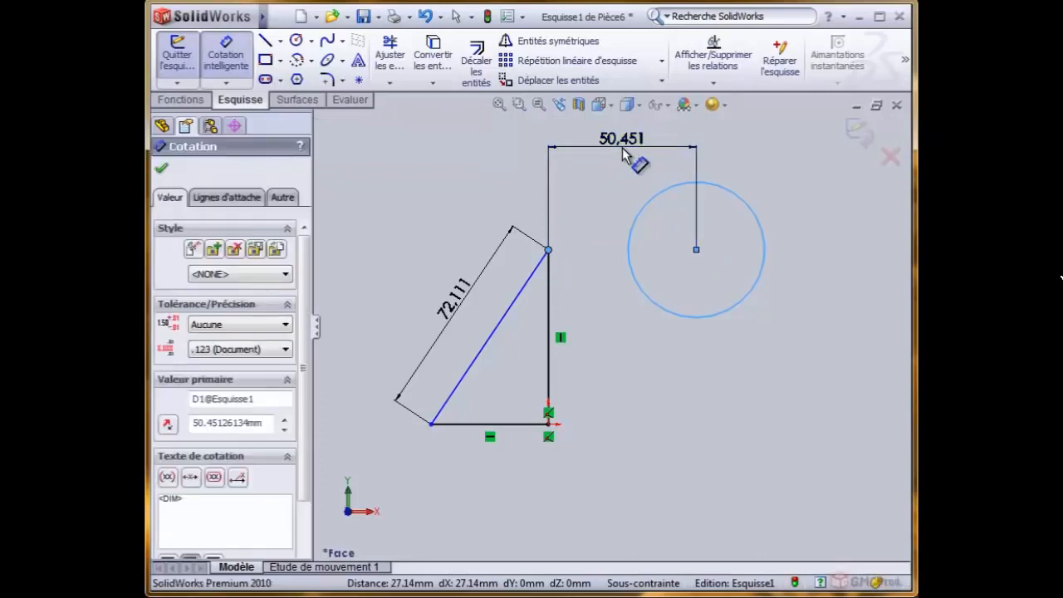
pyautogui.click(554, 176)
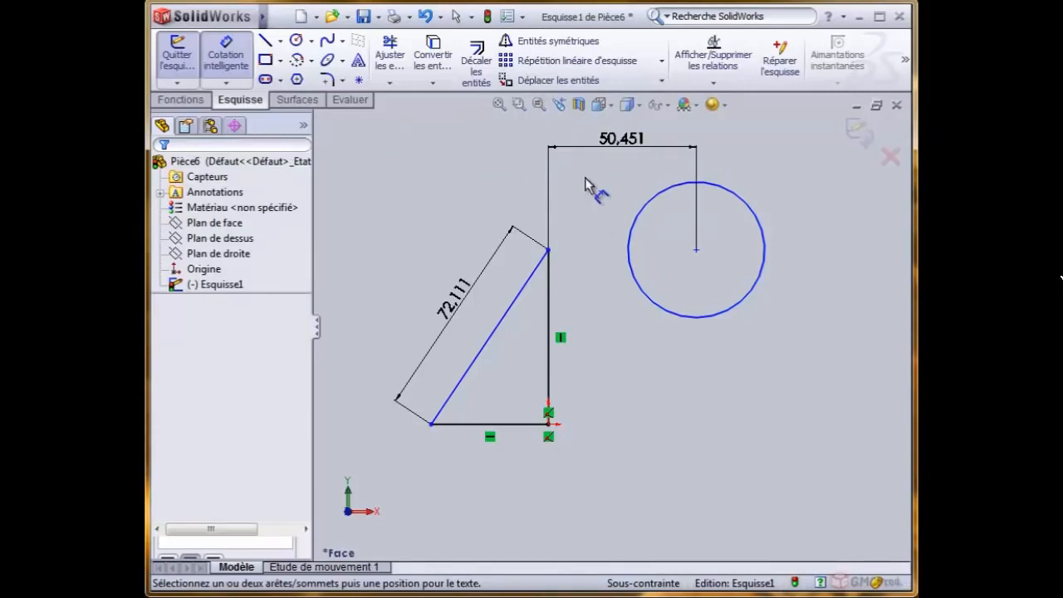
pyautogui.rightClick(441, 157)
pyautogui.click(465, 158)
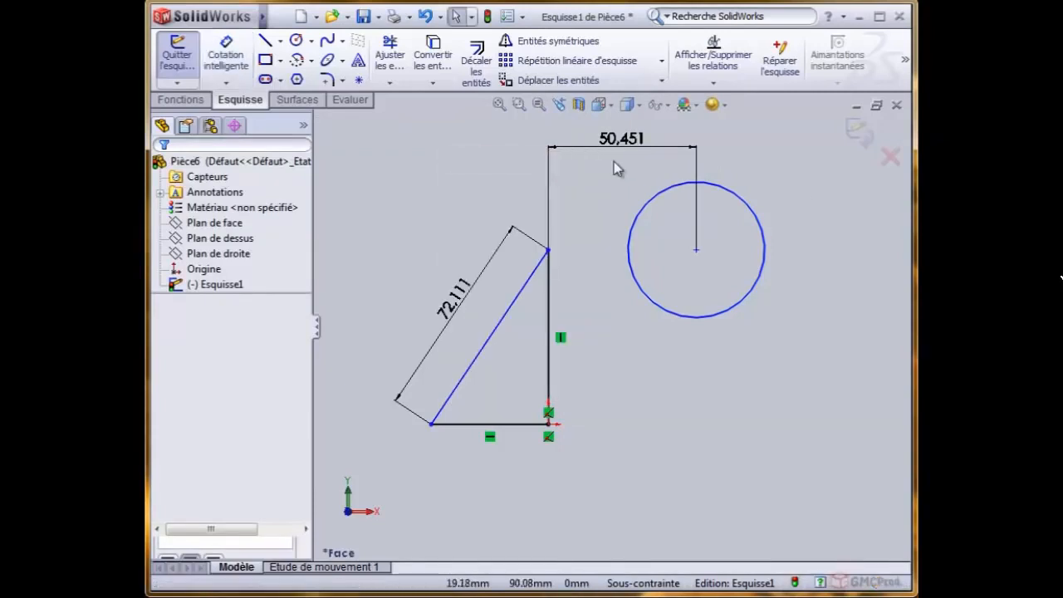
# - Reattach the horizontal dimension's circle end from the center to the circle's edge nearest the triangle
pyautogui.click(703, 171)
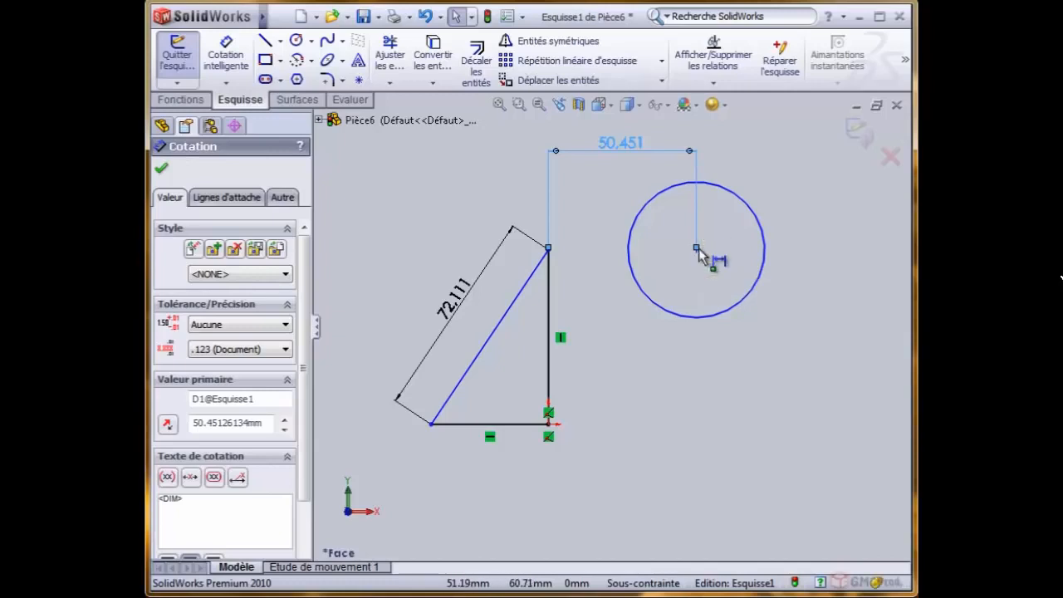
pyautogui.moveTo(697, 248); pyautogui.dragTo(633, 245)
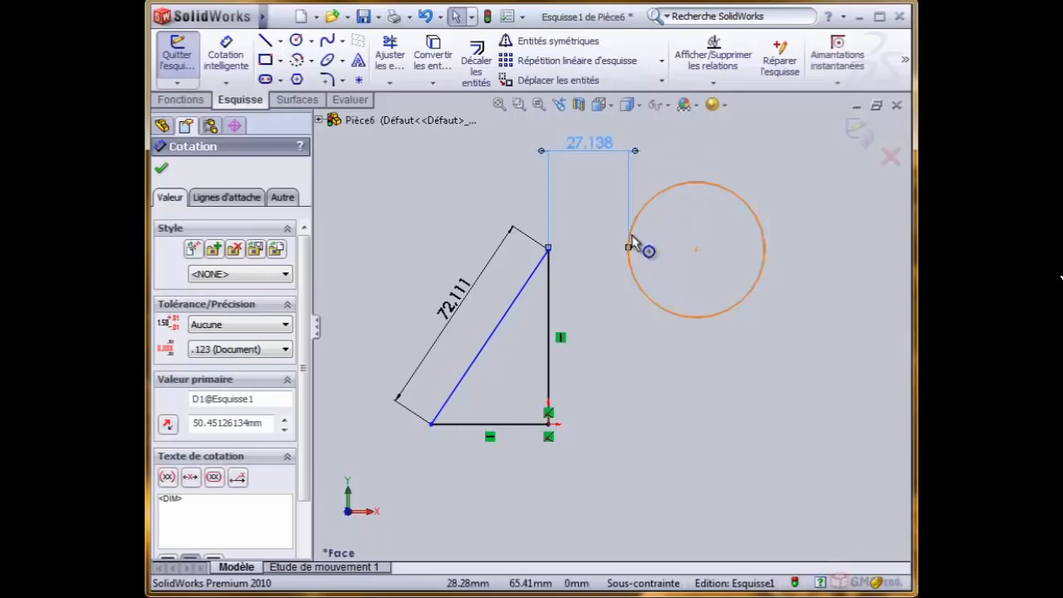
pyautogui.click(571, 174)
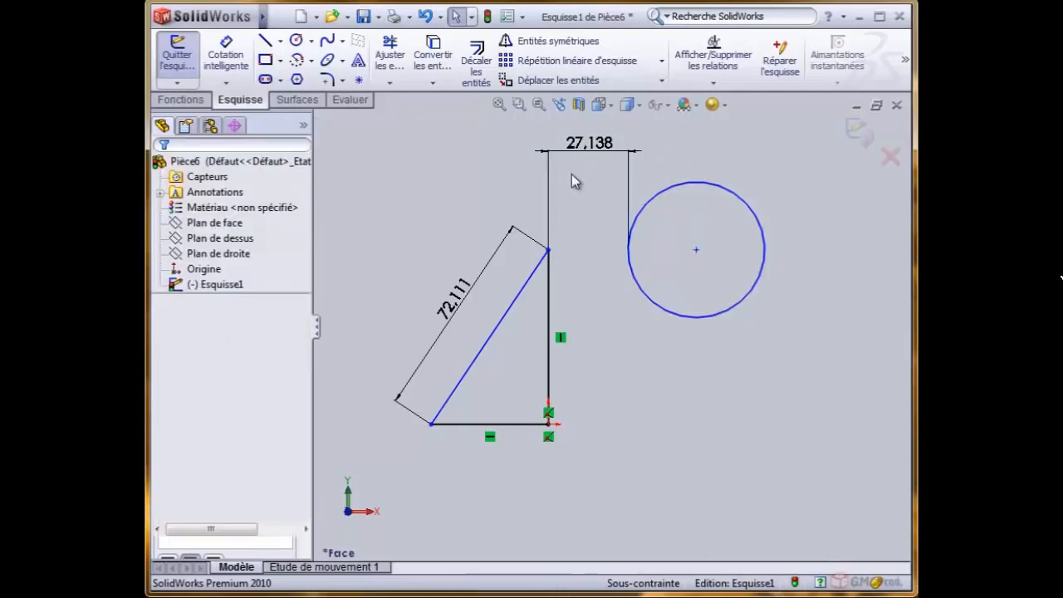
# - Add a Fixe relation to the circle's center point and another to the circle itself
pyautogui.click(697, 251)
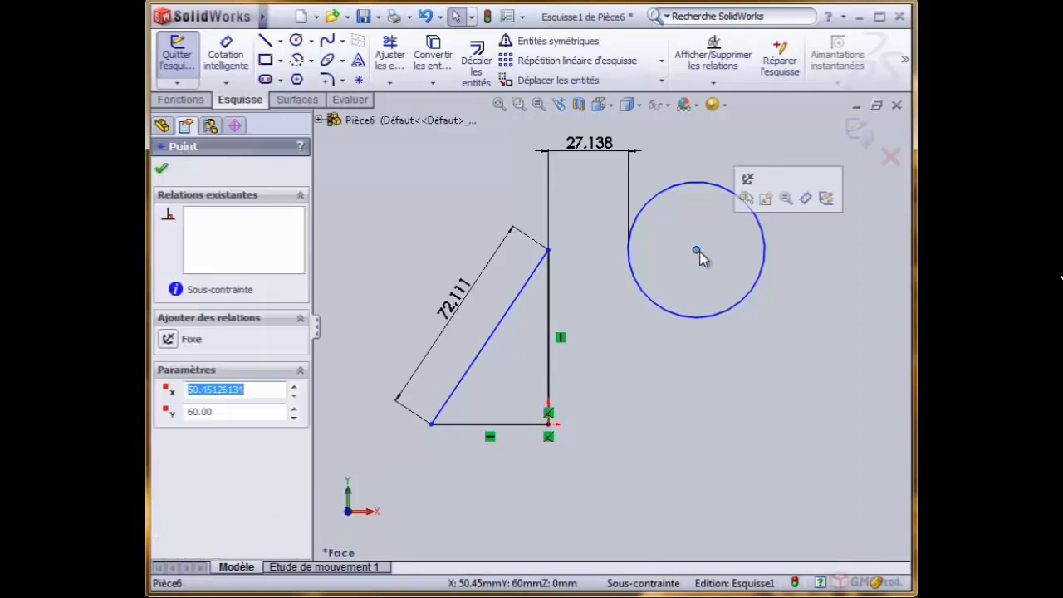
pyautogui.click(169, 339)
pyautogui.click(446, 206)
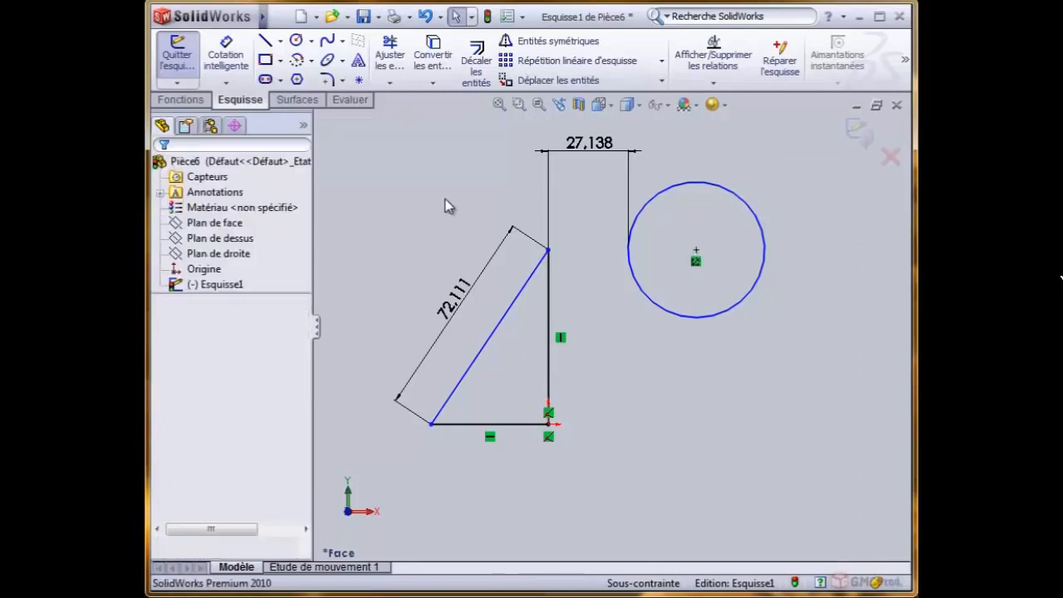
pyautogui.click(668, 192)
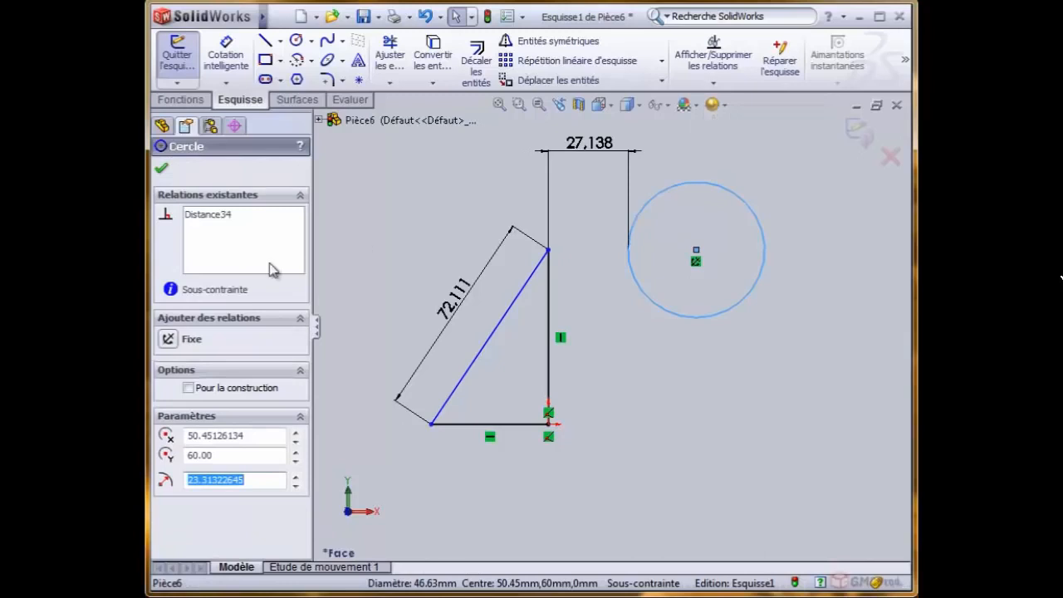
pyautogui.click(169, 338)
pyautogui.click(436, 221)
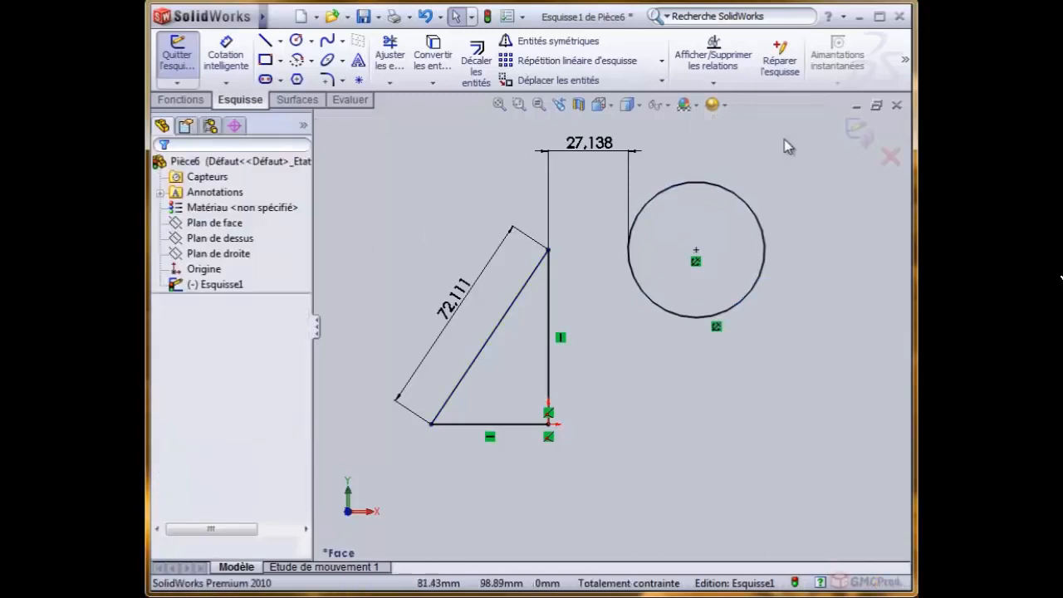
# - Exit the sketch and reopen Esquisse1 for editing
pyautogui.click(858, 132)
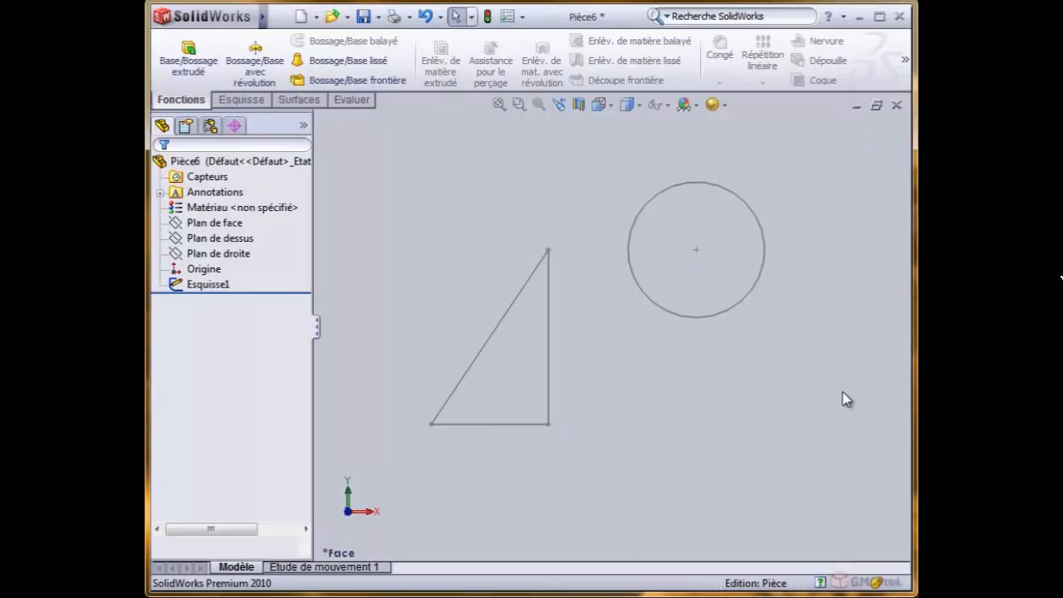
pyautogui.click(205, 286)
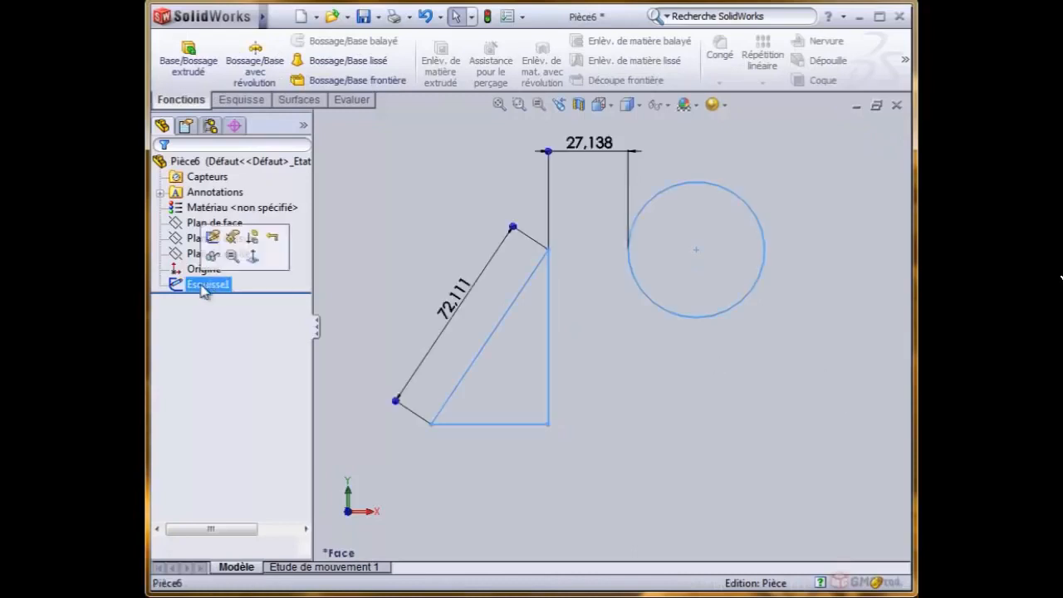
pyautogui.click(215, 238)
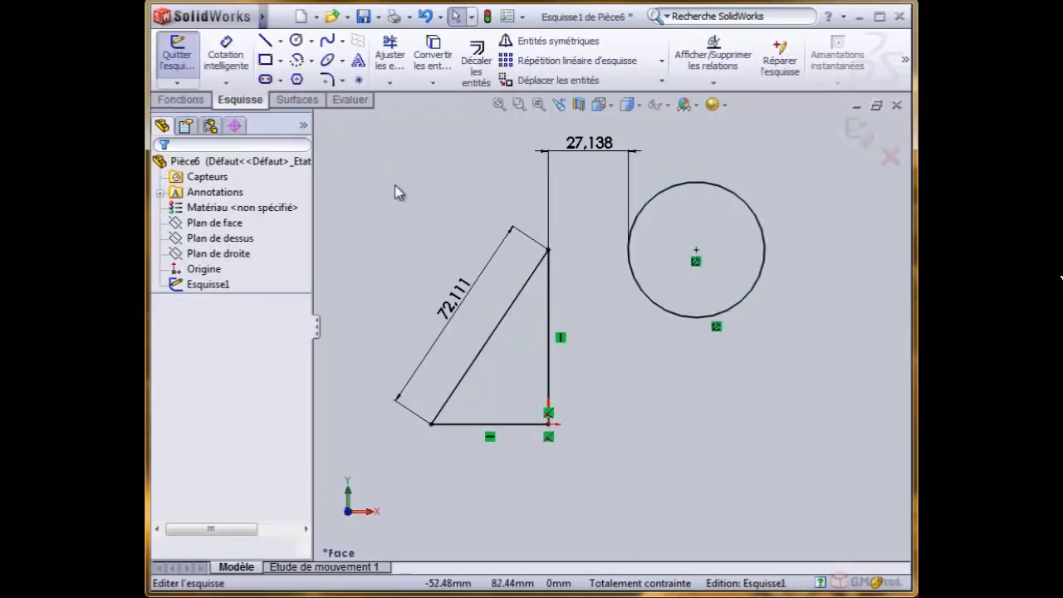
# - Sketch a centerpoint arc of about 47.1 mm radius below the circle, curving upward to the right of the triangle
pyautogui.click(312, 60)
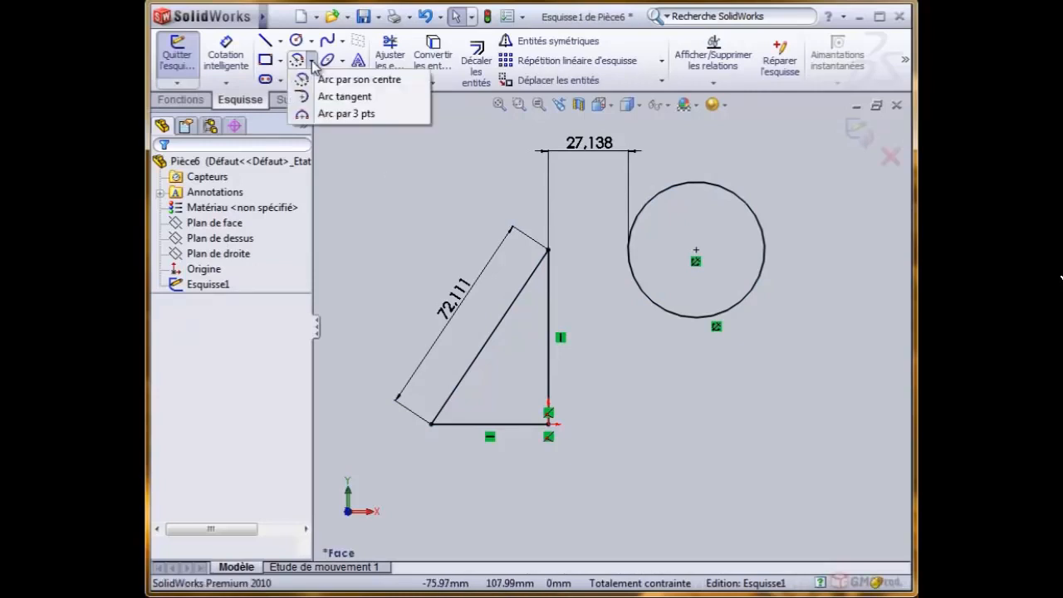
pyautogui.click(332, 79)
pyautogui.click(749, 516)
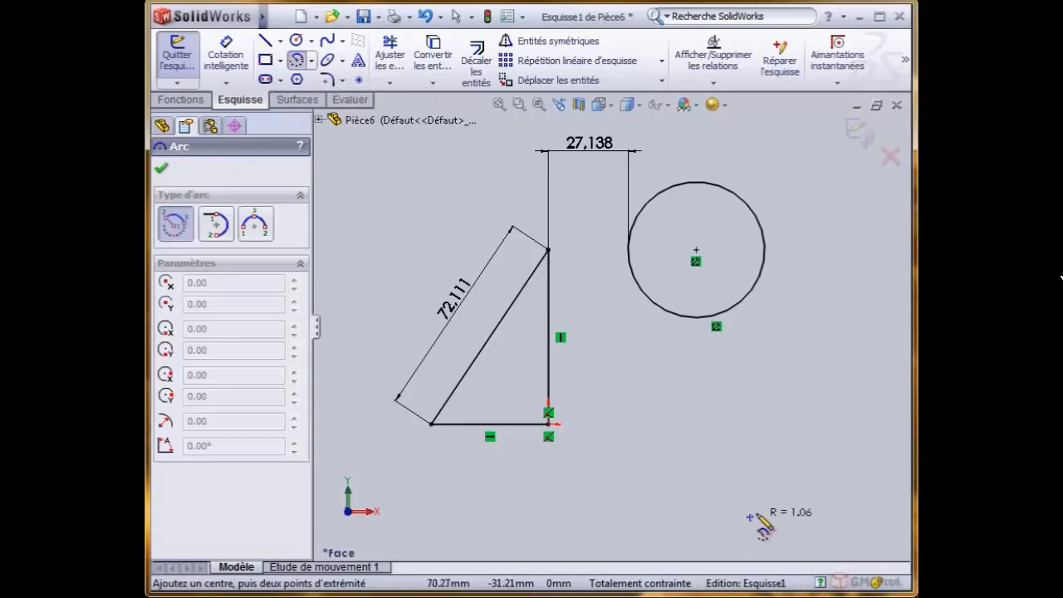
pyautogui.click(856, 429)
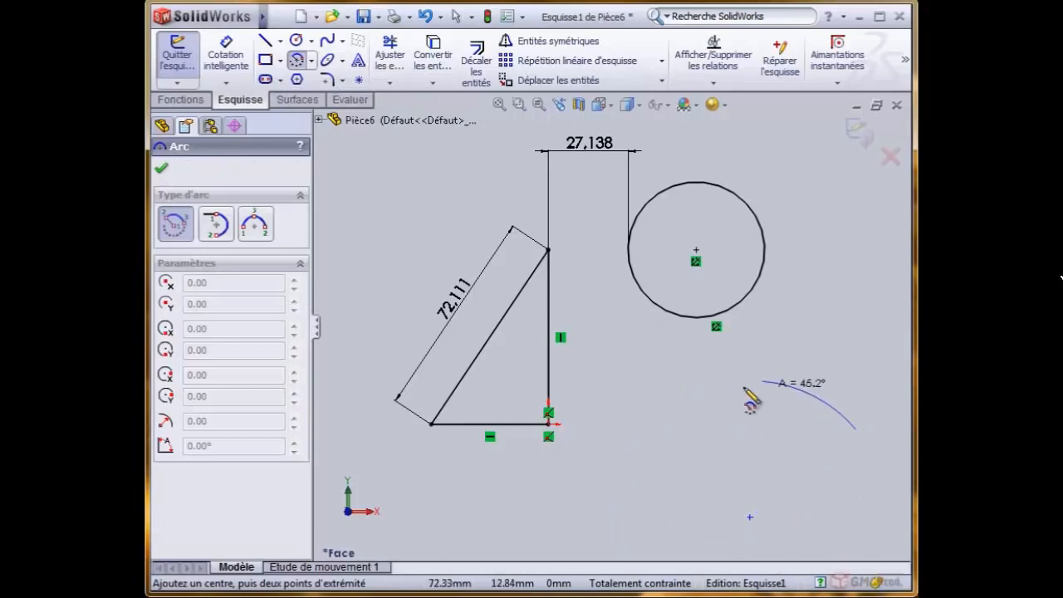
pyautogui.click(663, 414)
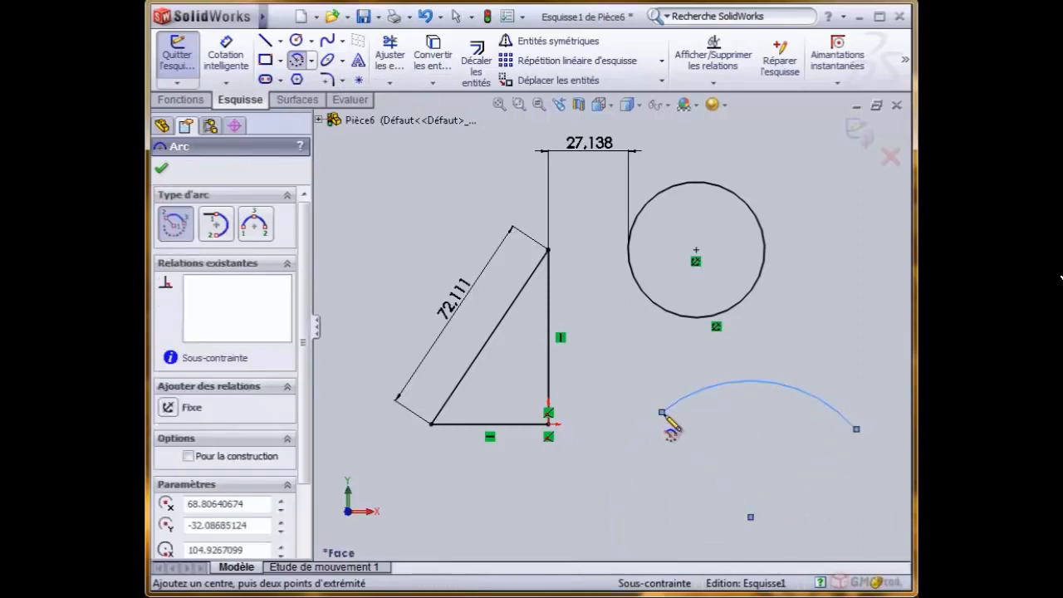
pyautogui.click(224, 65)
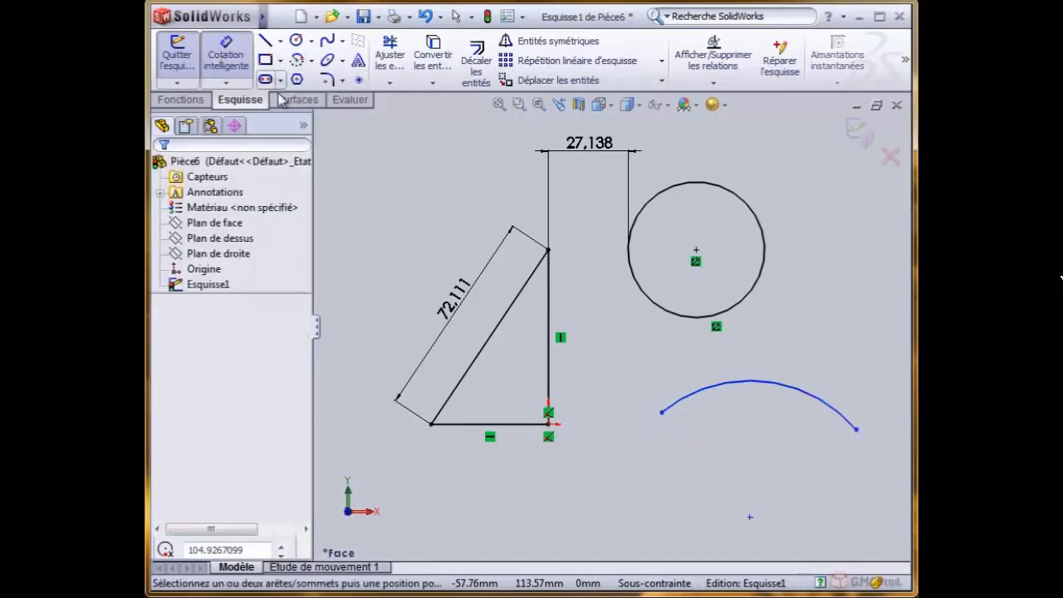
pyautogui.click(780, 381)
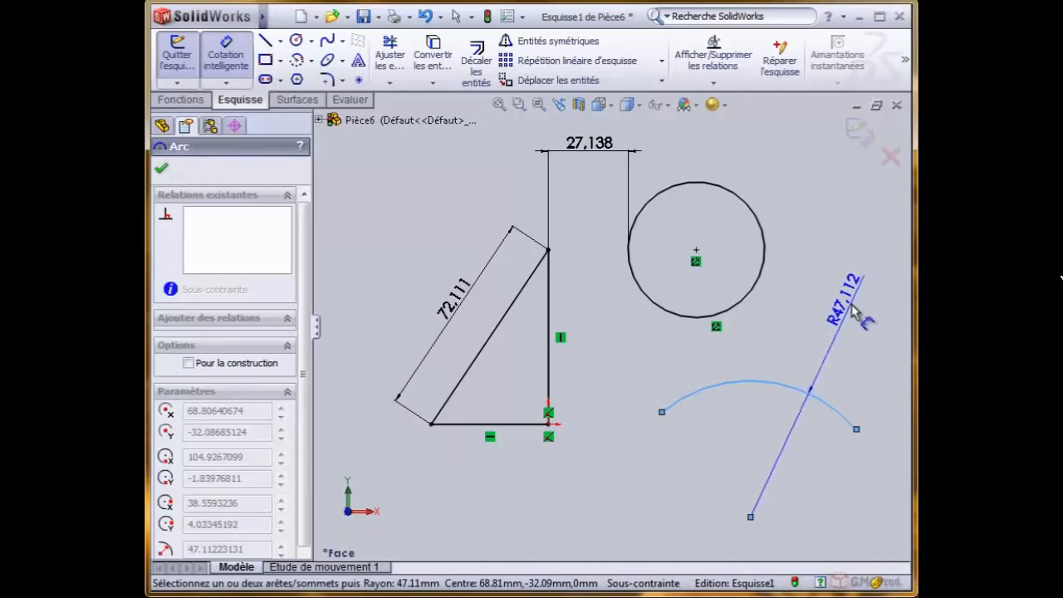
pyautogui.press('Escape')
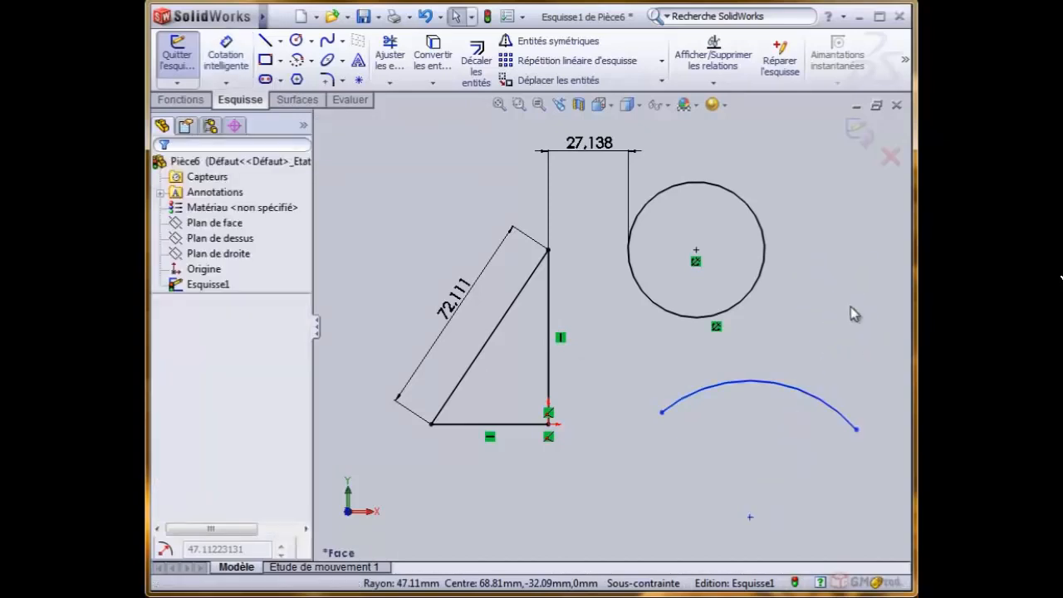
# - Add an arc-length dimension using the arc's two endpoints and the arc itself, place it above the arc and accept its value
pyautogui.rightClick(578, 199)
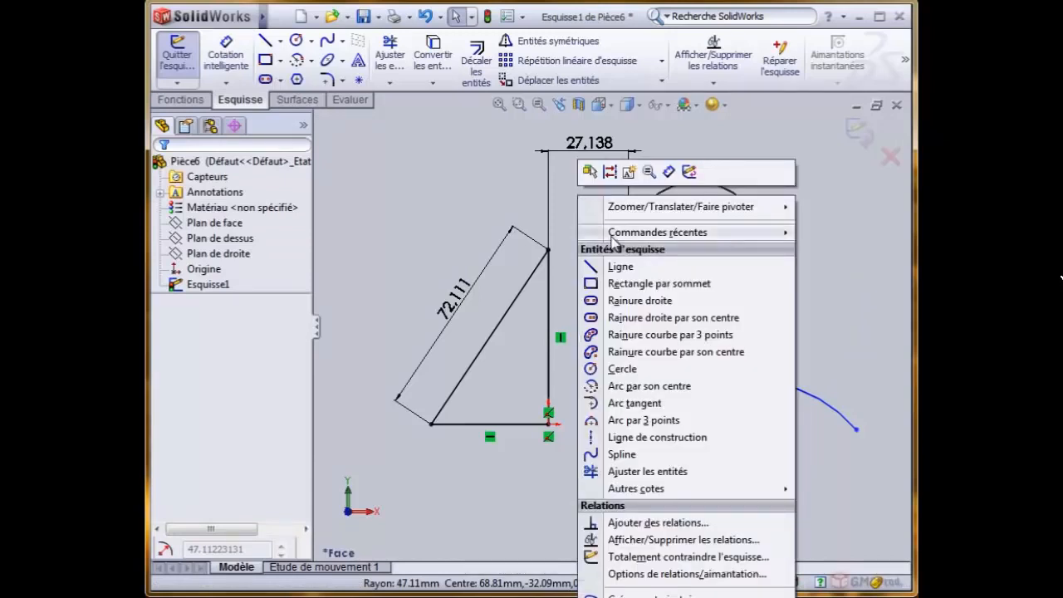
pyautogui.click(670, 172)
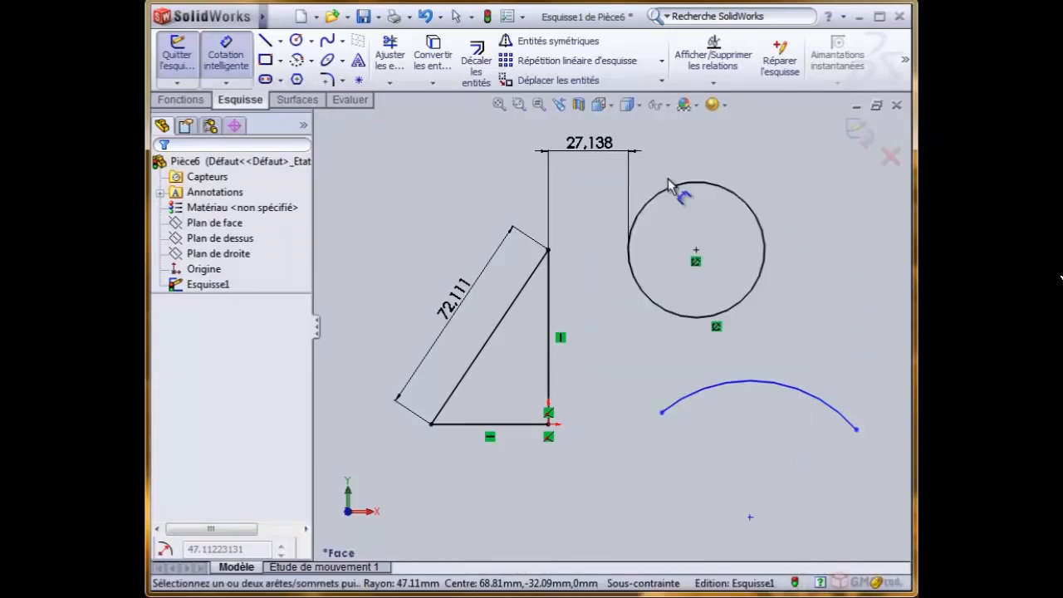
pyautogui.click(661, 412)
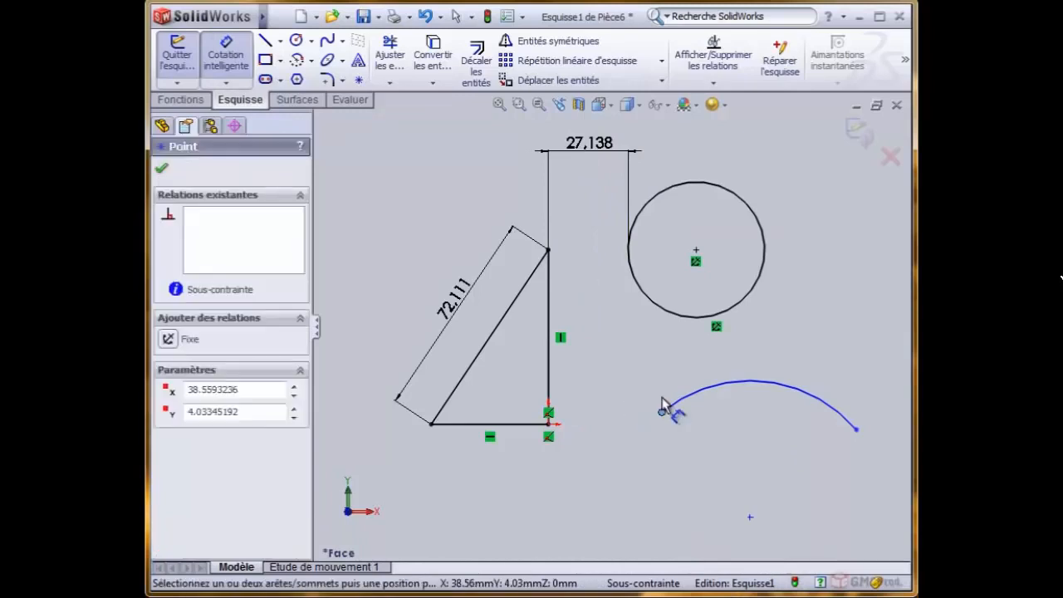
pyautogui.click(858, 430)
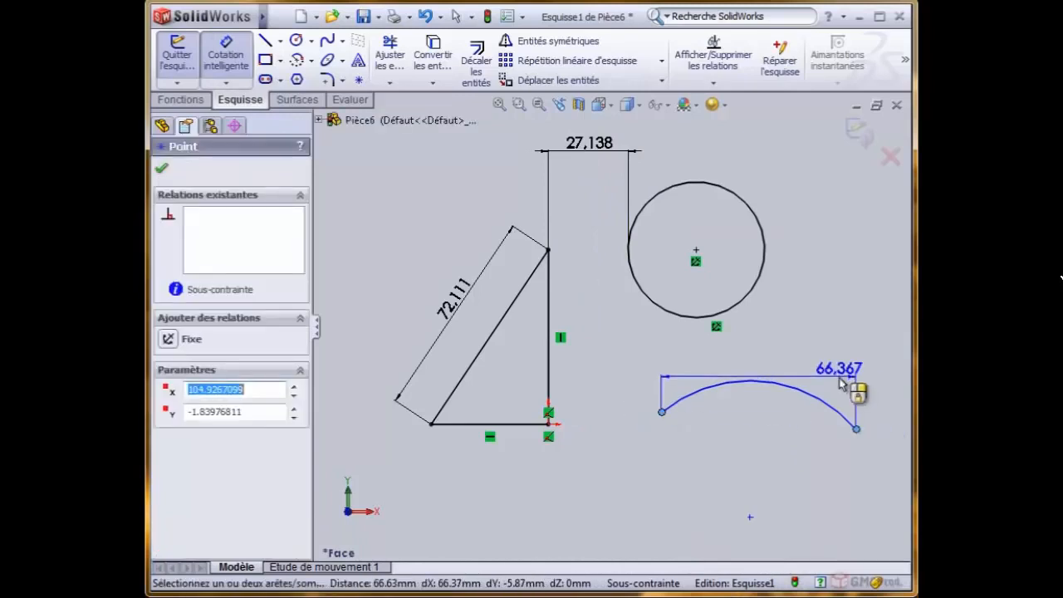
pyautogui.click(794, 389)
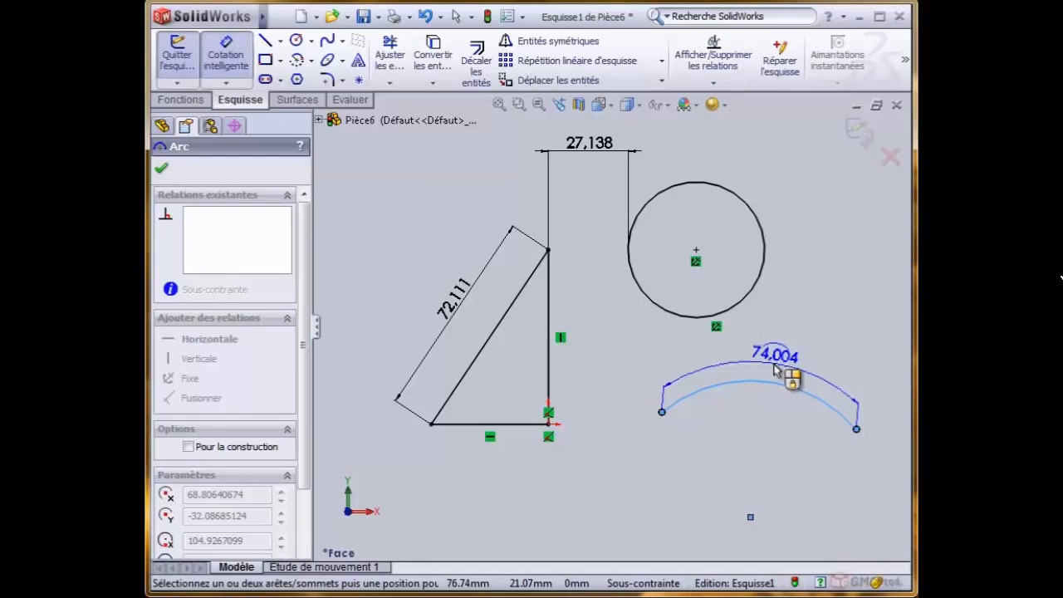
pyautogui.click(775, 369)
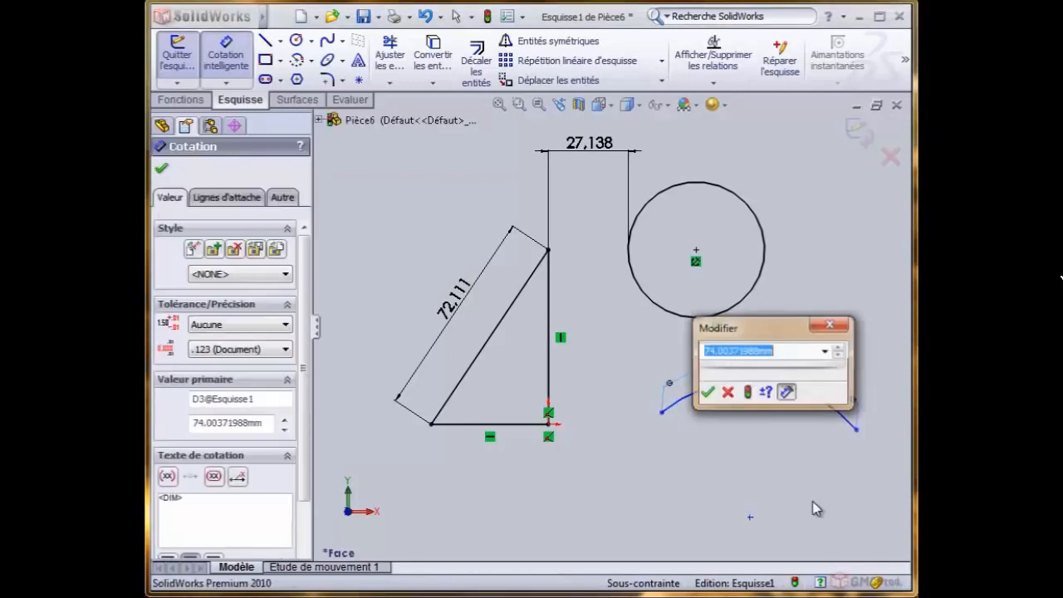
pyautogui.click(708, 391)
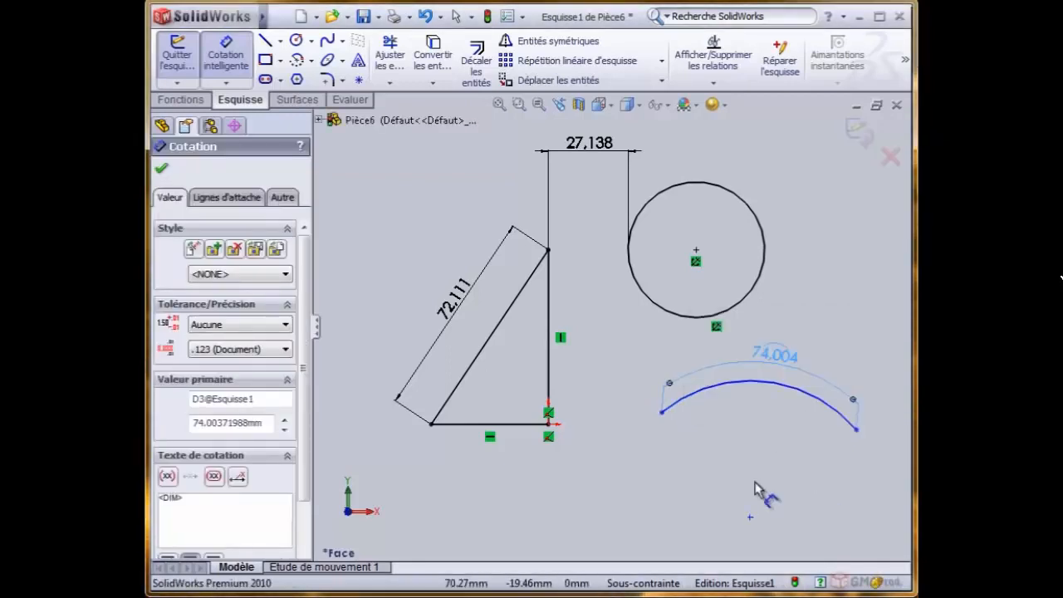
pyautogui.press('Escape')
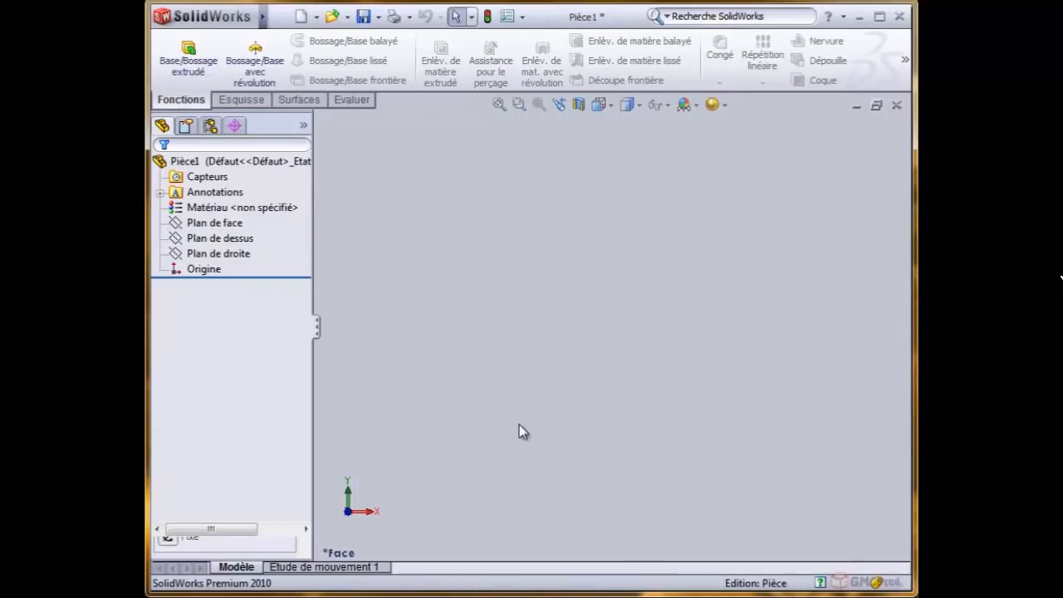
# - Start a sketch on Plan de dessus in Pièce1 and draw a corner rectangle from the origin up and to the right
pyautogui.click(247, 239)
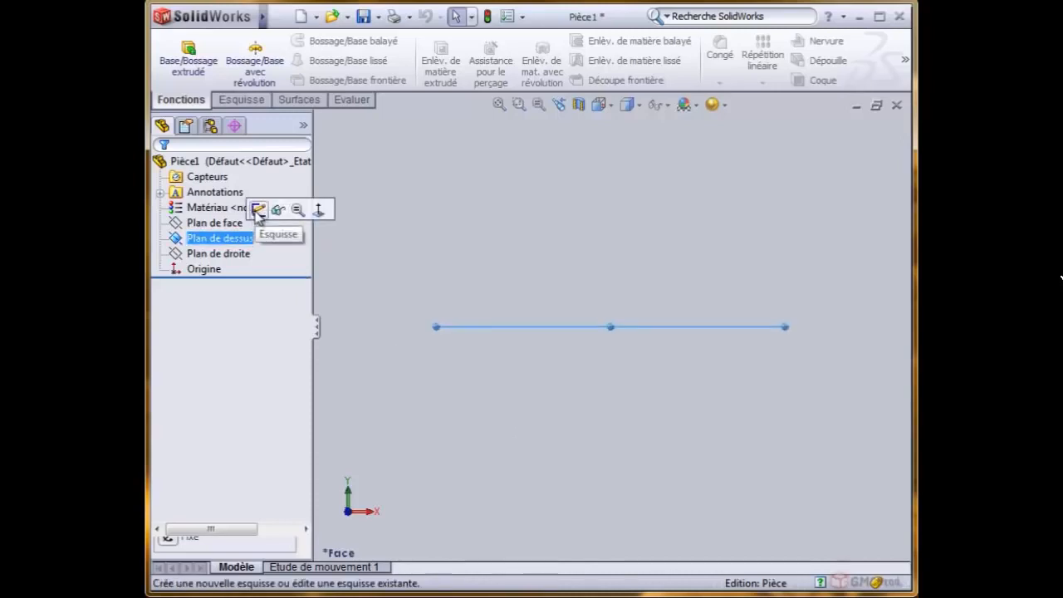
pyautogui.click(259, 209)
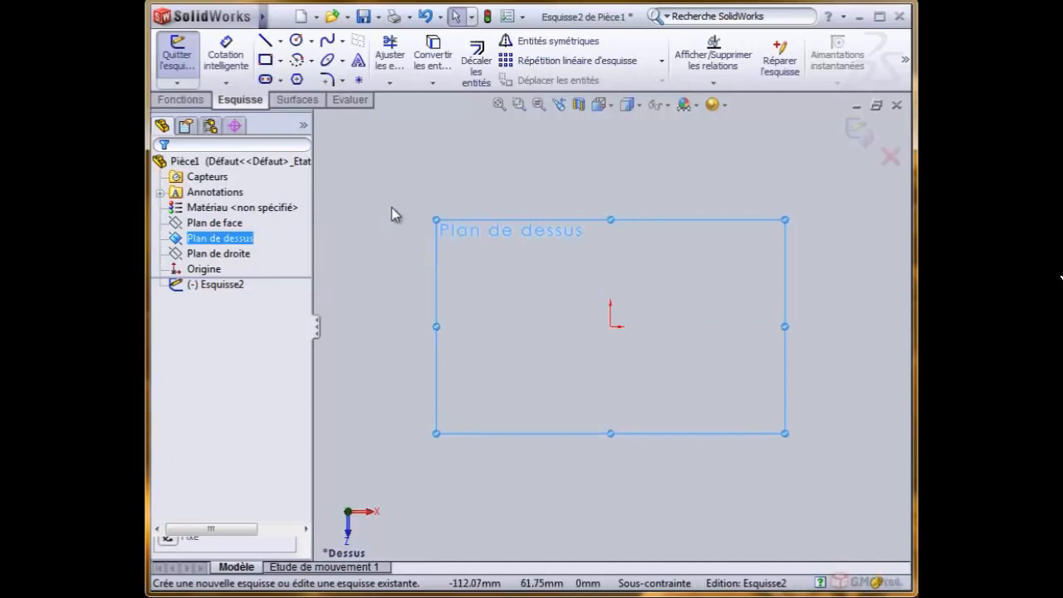
pyautogui.click(266, 61)
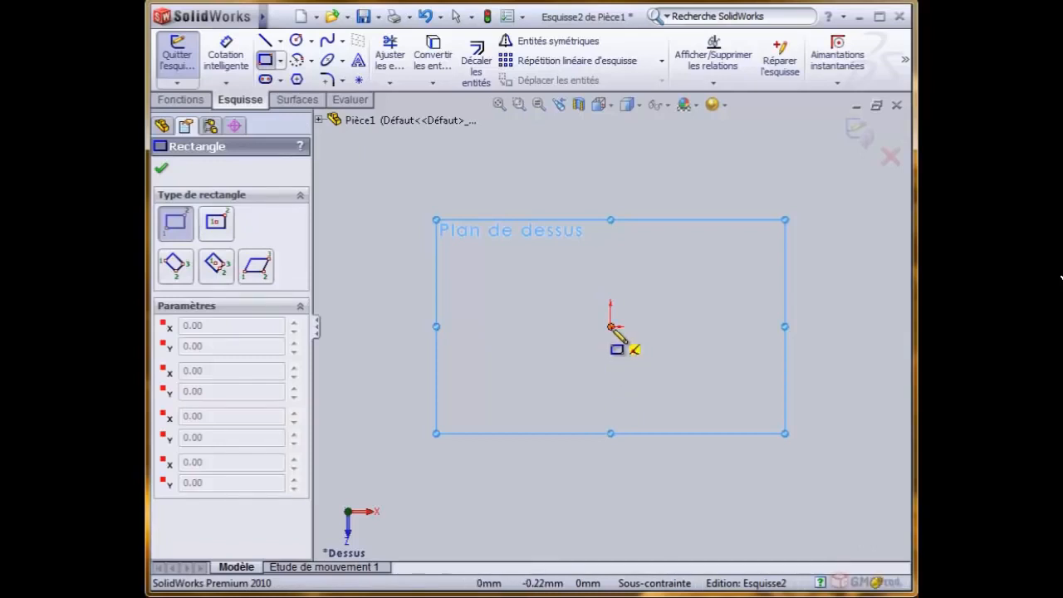
pyautogui.moveTo(610, 326)
pyautogui.mouseDown()
pyautogui.moveTo(734, 154)
pyautogui.moveTo(800, 156)
pyautogui.mouseUp()
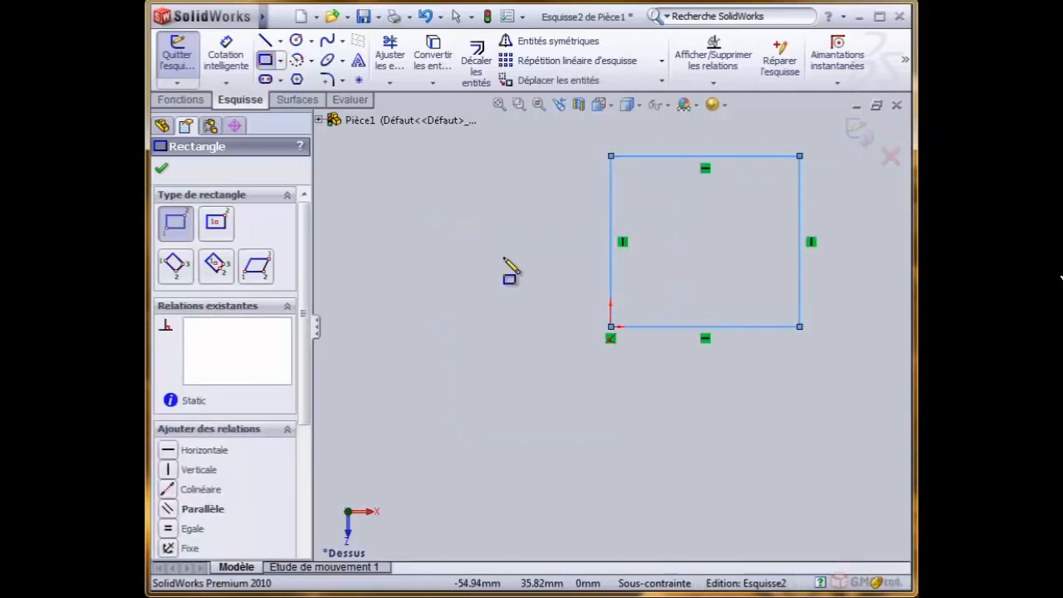
# - Dimension the rectangle's left side, place the dimension outside it, set it to 50 mm and leave the dimension tool
pyautogui.click(226, 54)
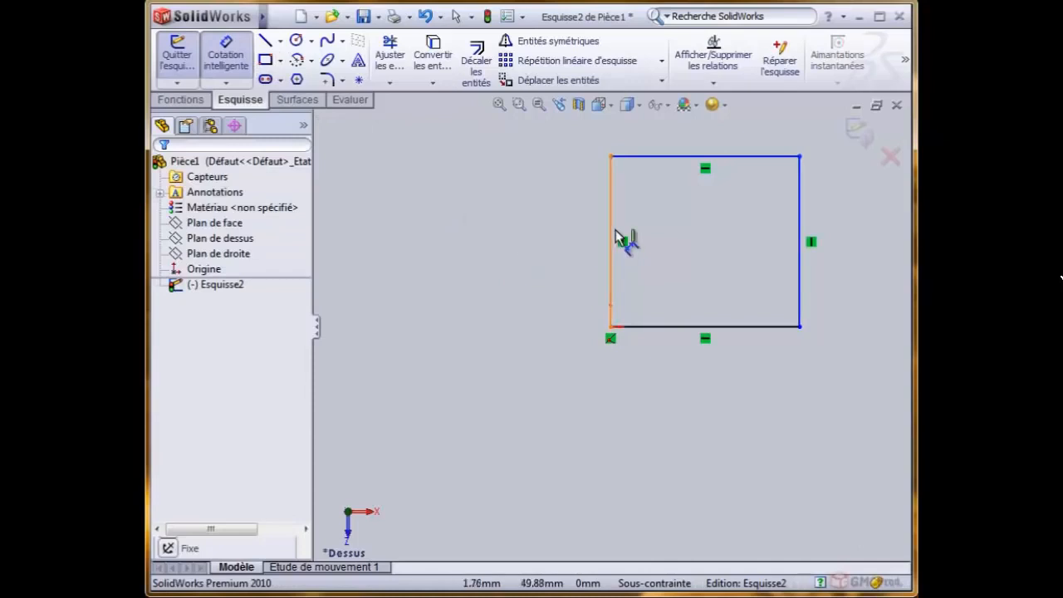
pyautogui.click(615, 237)
pyautogui.click(548, 238)
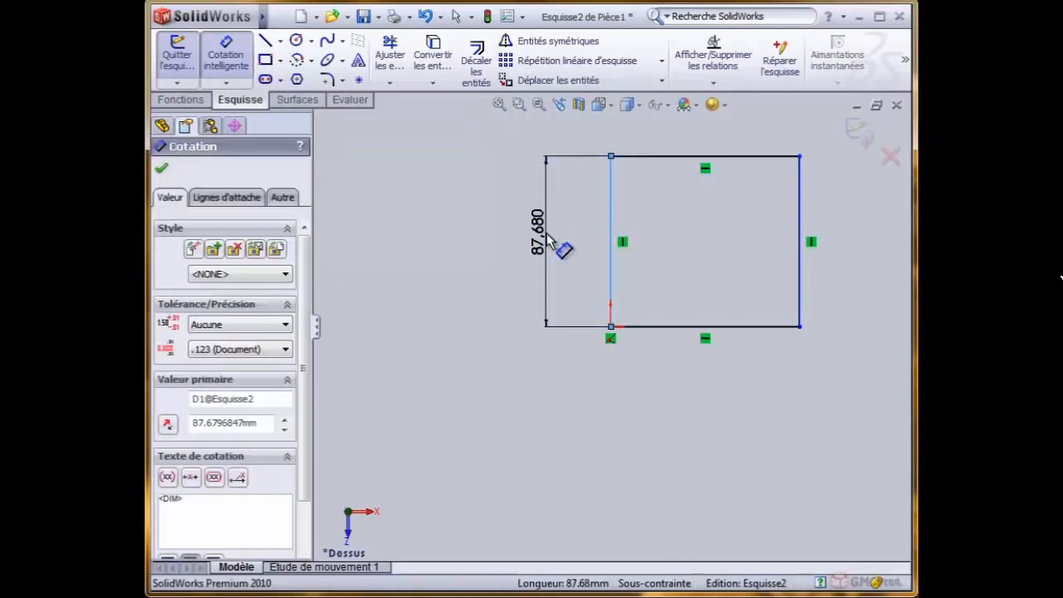
pyautogui.write('50')
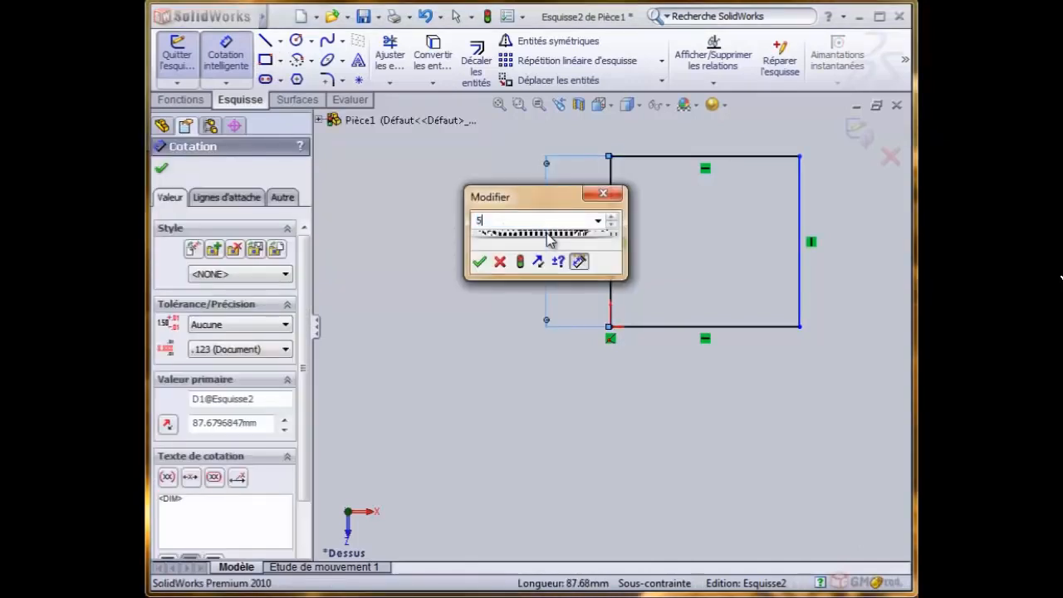
pyautogui.click(479, 261)
pyautogui.rightClick(440, 197)
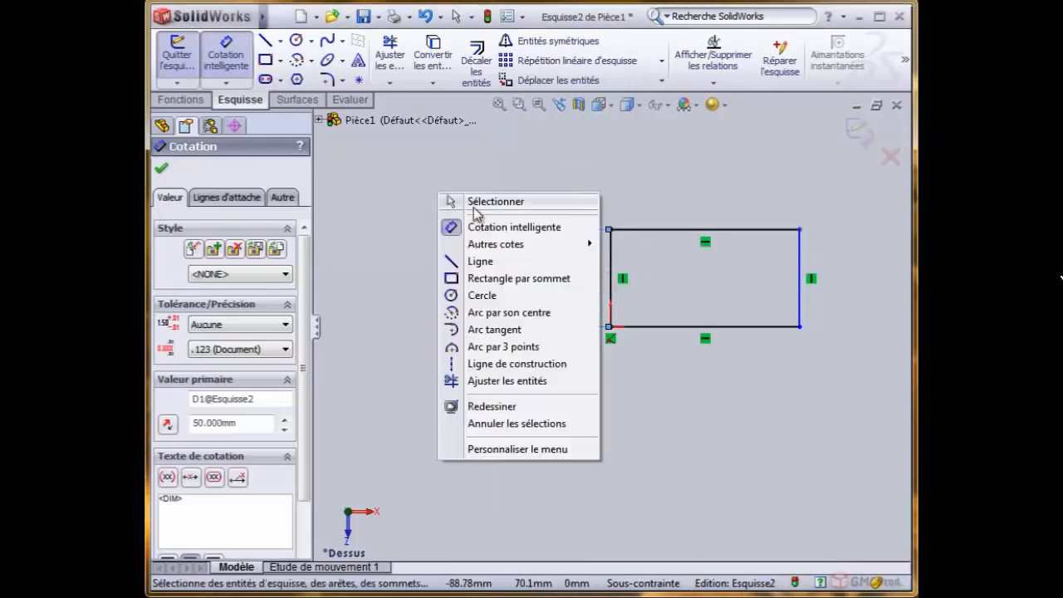
pyautogui.click(484, 204)
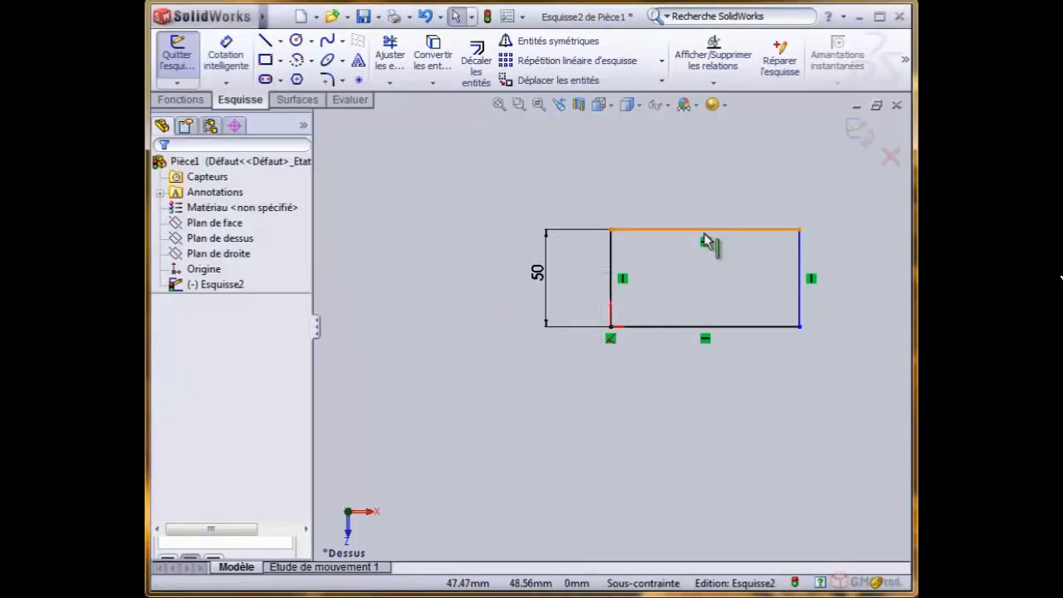
# - Add an equal-length relation (Egale) between the rectangle's left and top lines
pyautogui.keyDown('ctrl'); pyautogui.click(611, 253); pyautogui.keyUp('ctrl')
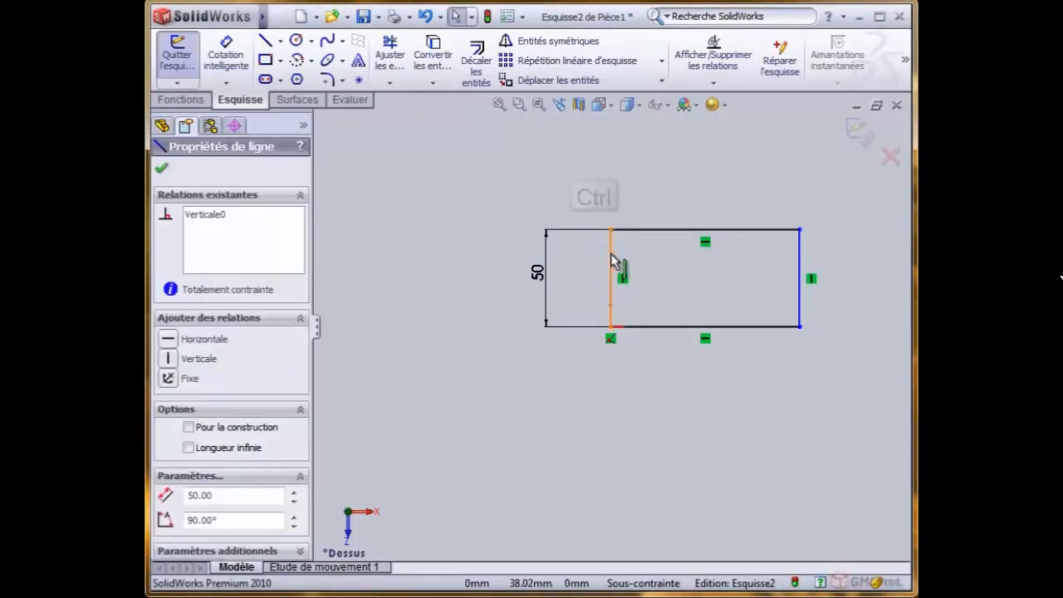
pyautogui.keyDown('ctrl'); pyautogui.click(650, 230); pyautogui.keyUp('ctrl')
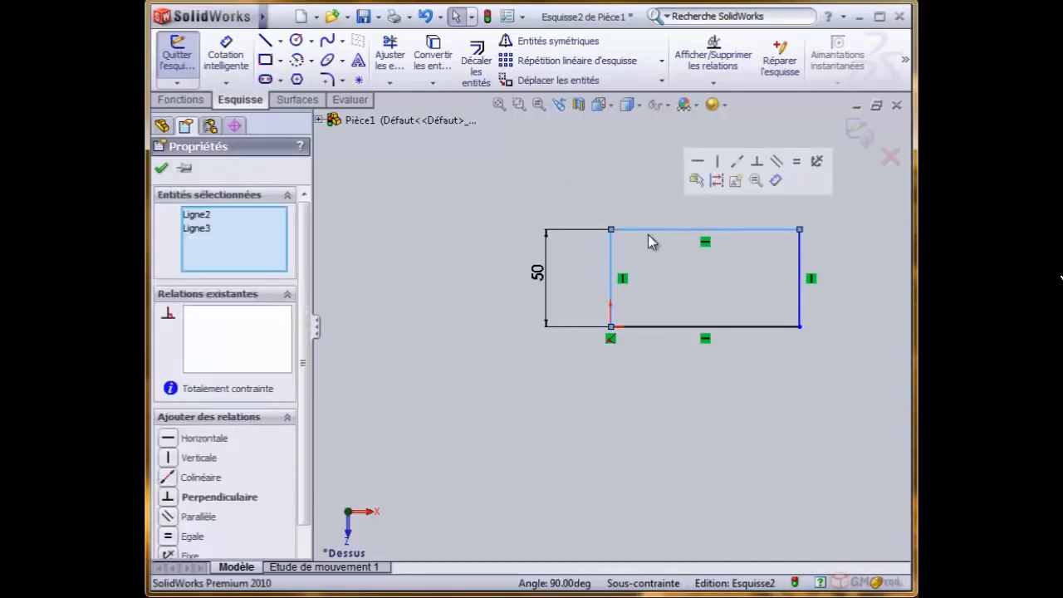
pyautogui.click(169, 535)
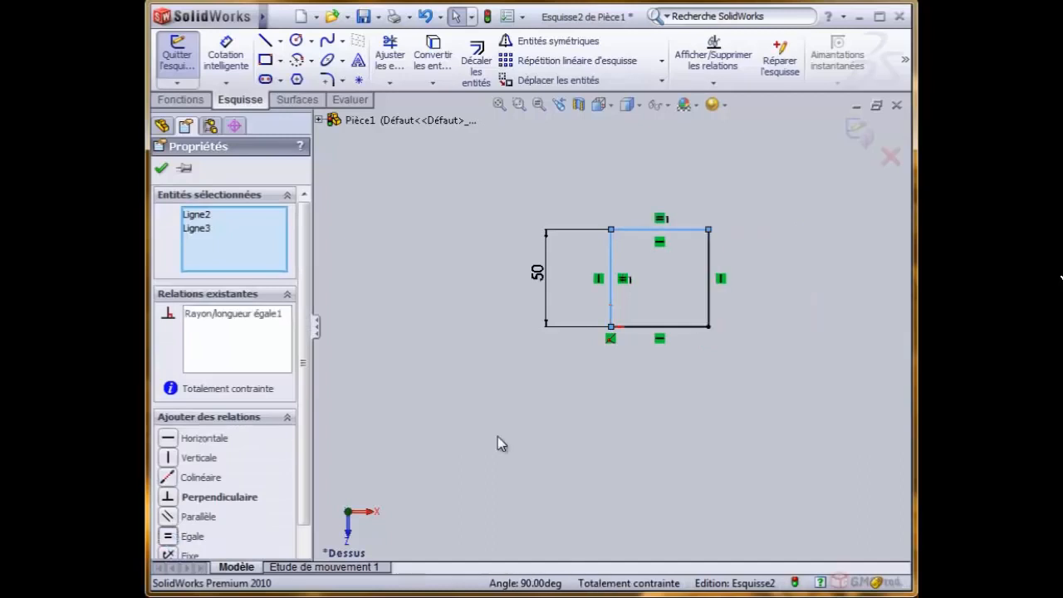
pyautogui.click(161, 168)
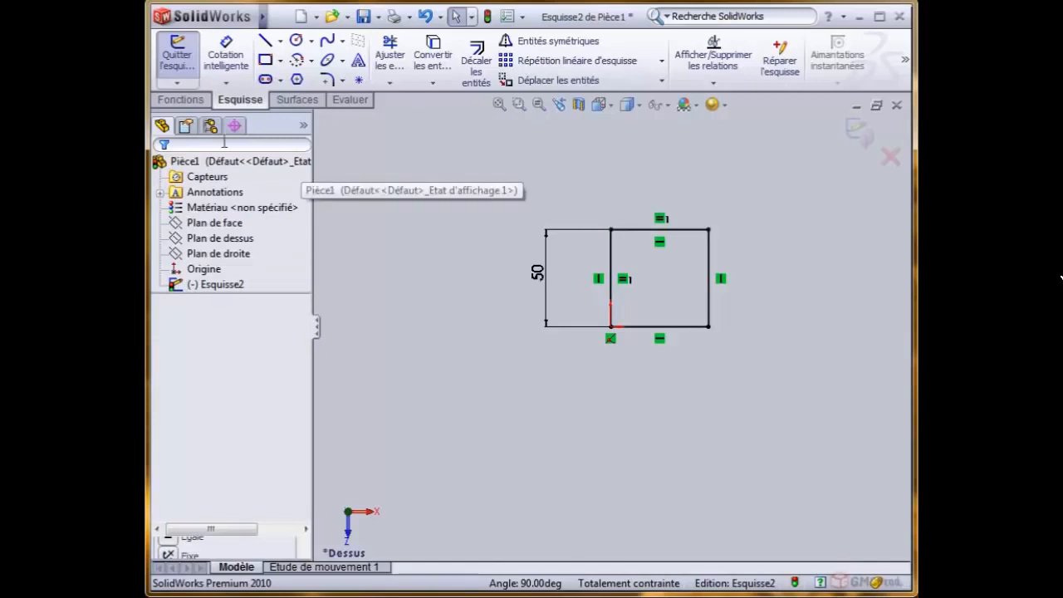
# - Exit the sketch and try to start a boss extrusion with nothing selected
pyautogui.click(182, 100)
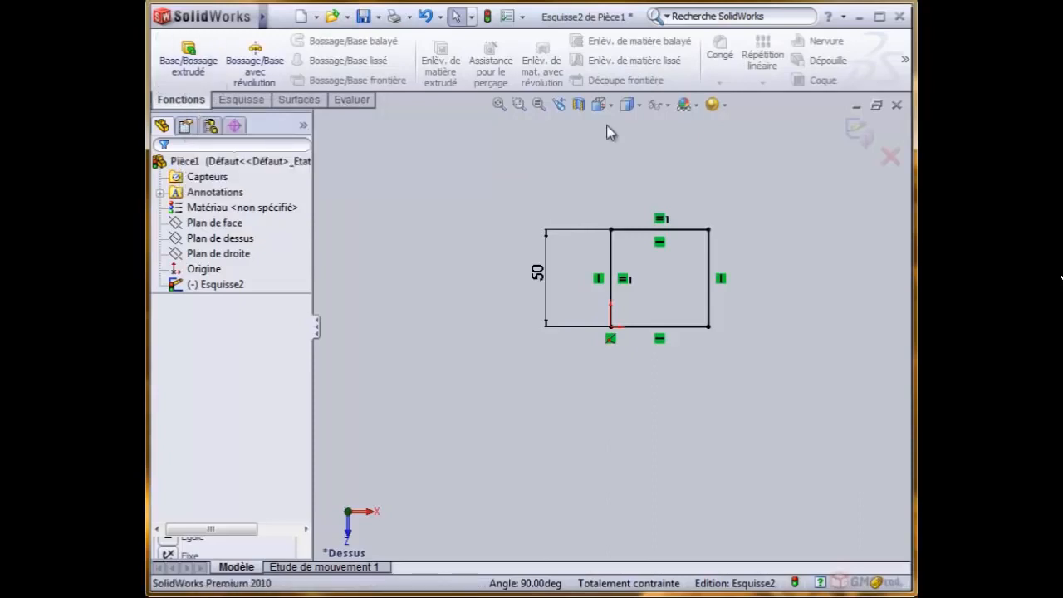
pyautogui.click(868, 139)
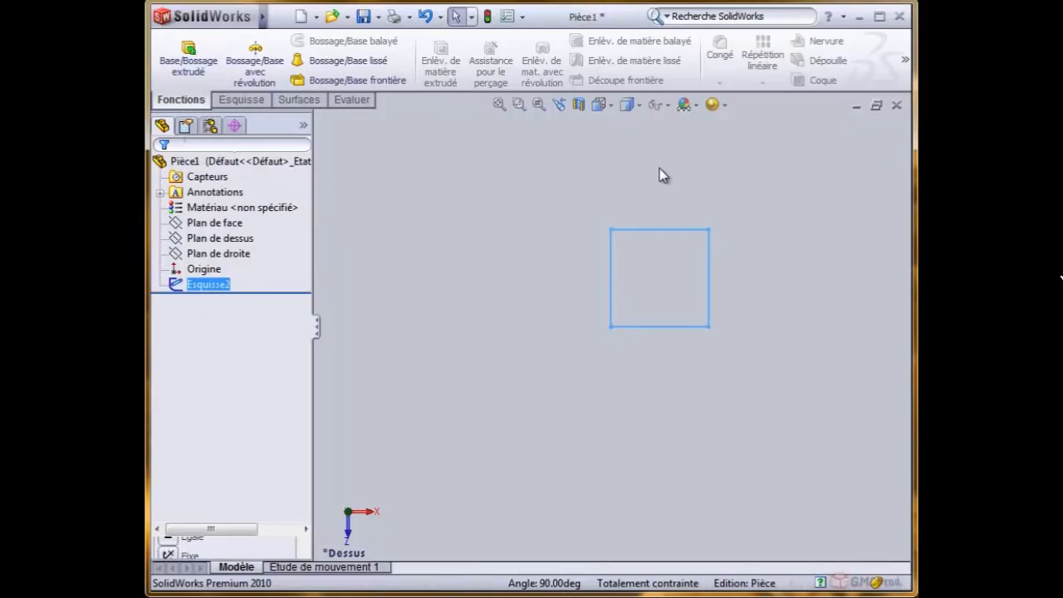
pyautogui.click(661, 175)
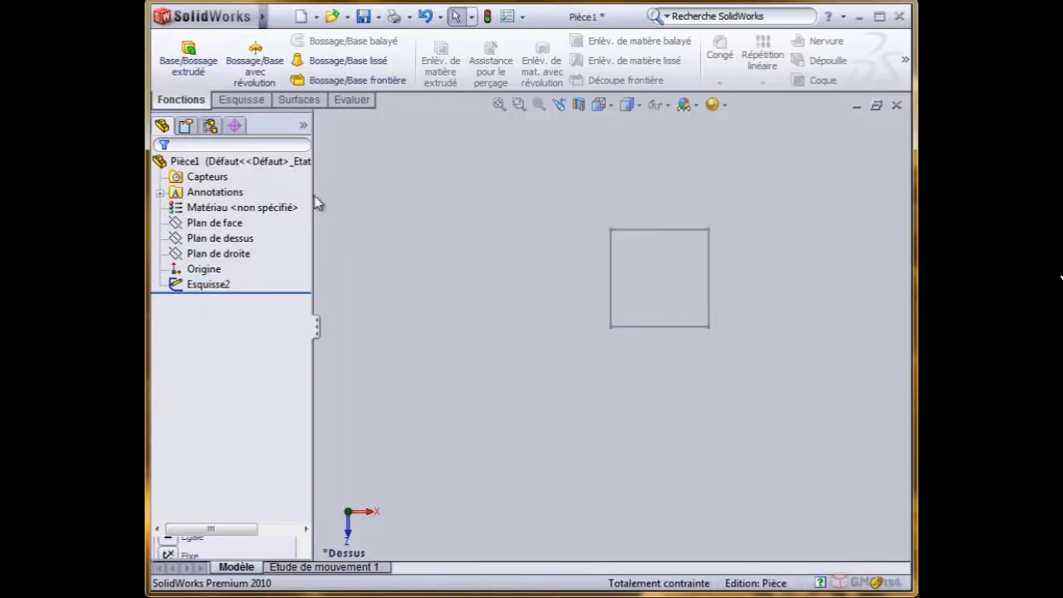
pyautogui.click(187, 62)
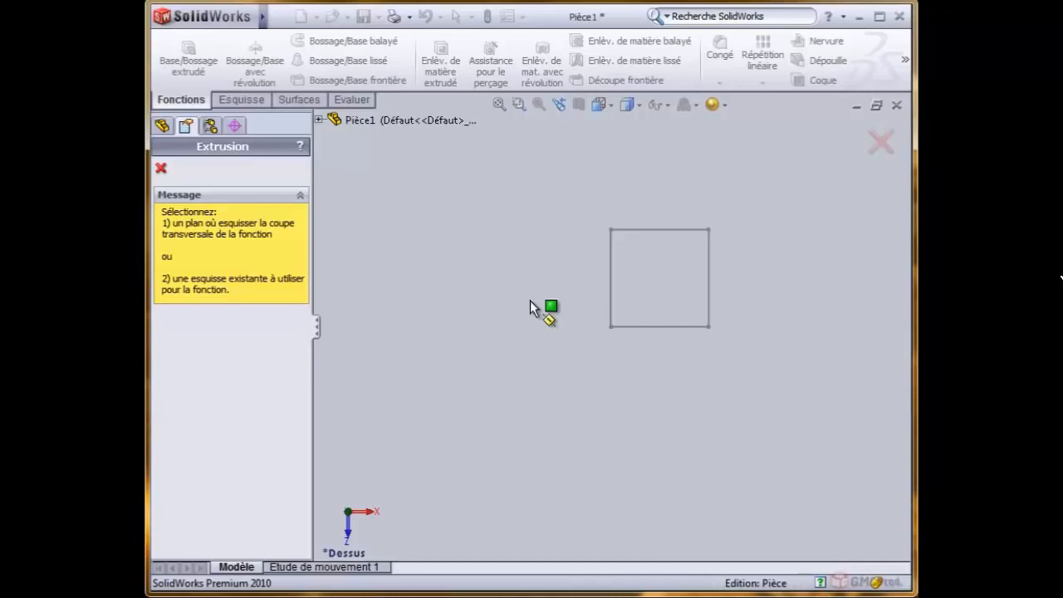
pyautogui.click(880, 142)
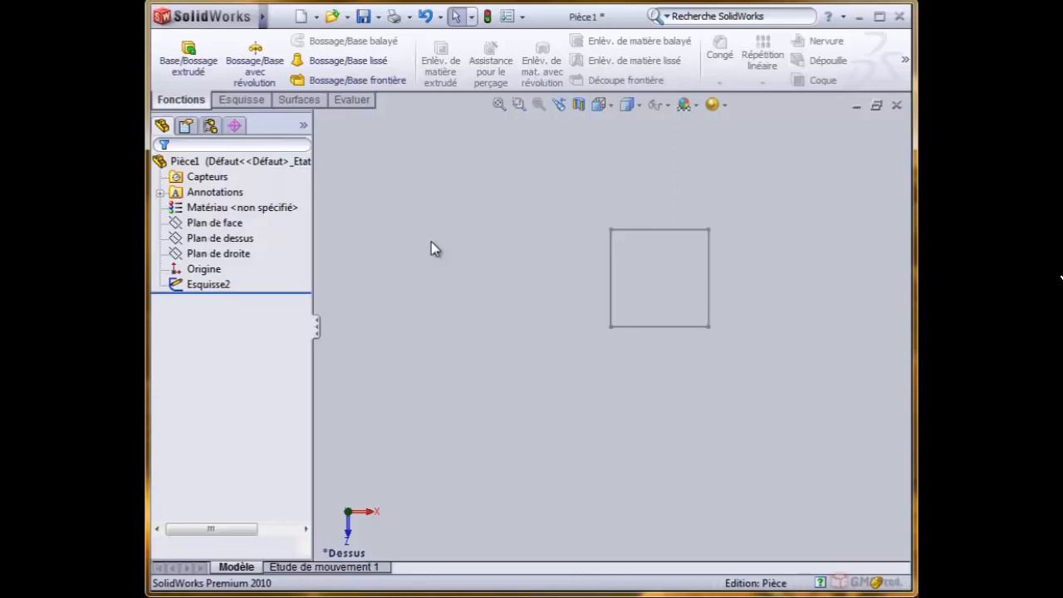
# - Reopen Esquisse2 for editing, start a boss extrusion from it, and check the part's feature tree
pyautogui.click(217, 286)
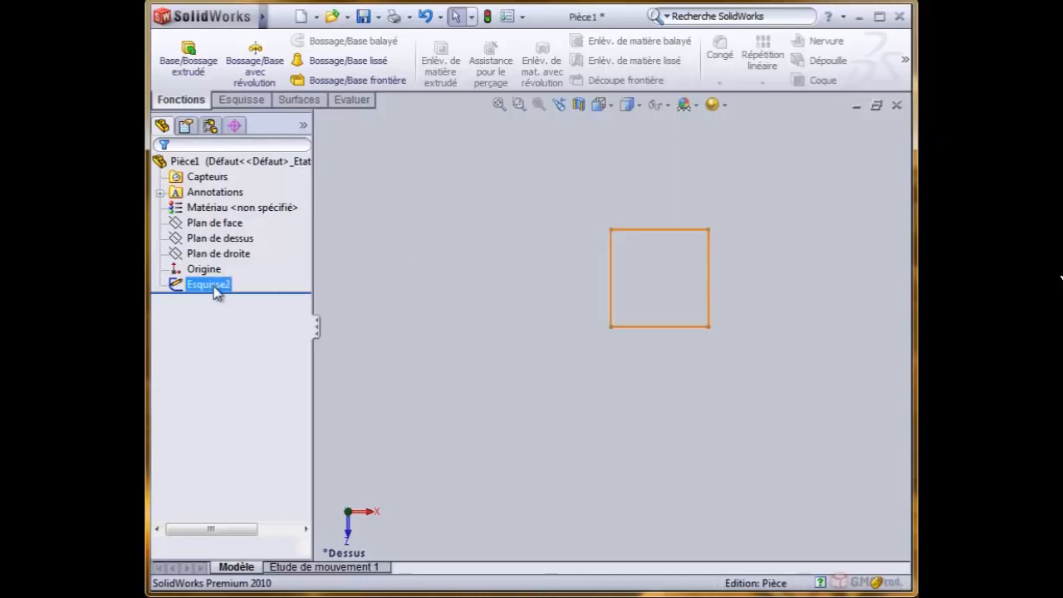
pyautogui.click(217, 291)
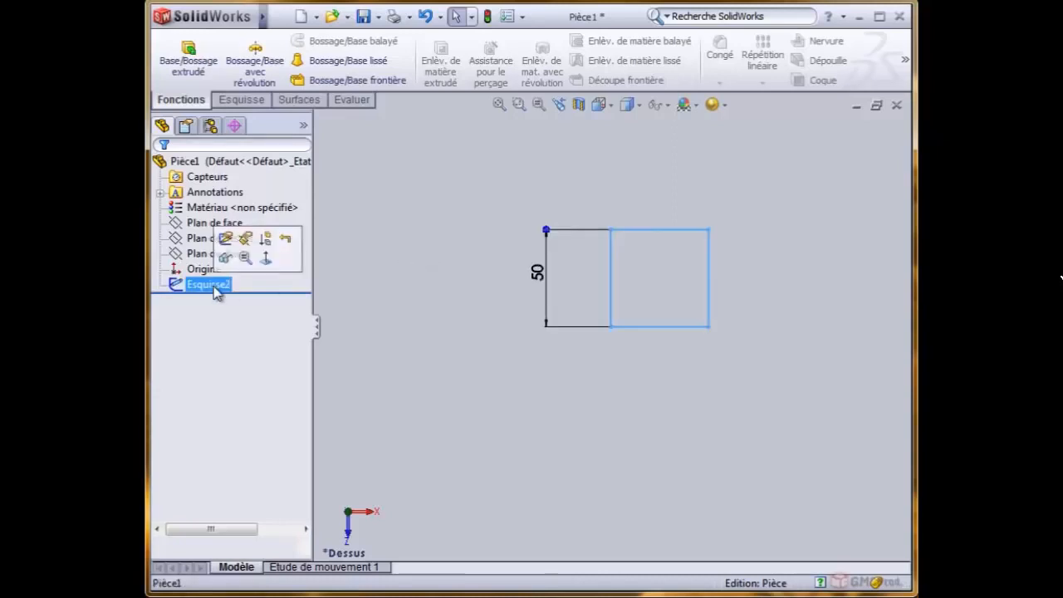
pyautogui.click(227, 240)
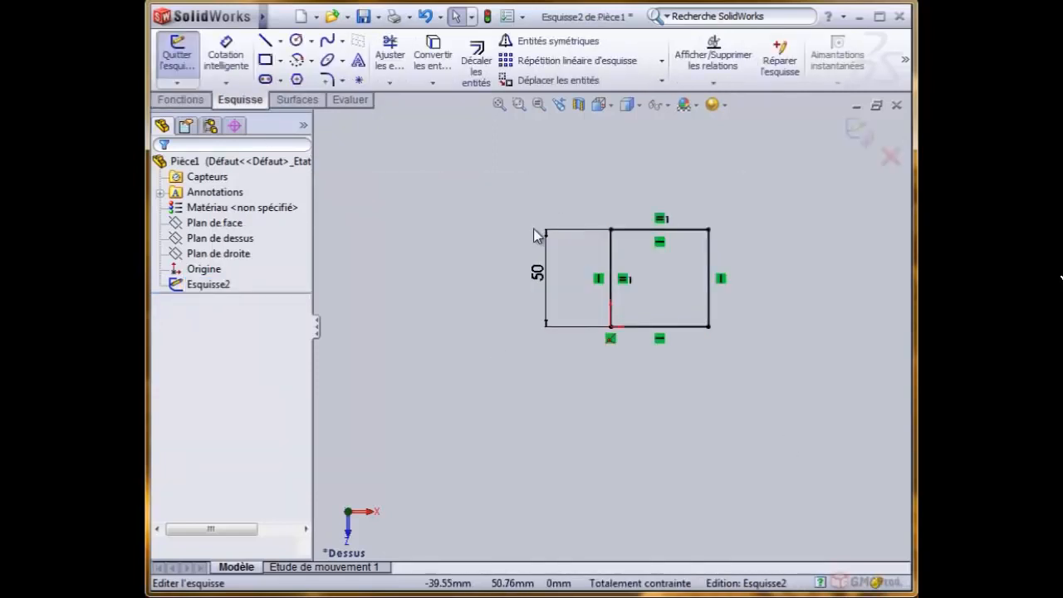
pyautogui.click(181, 100)
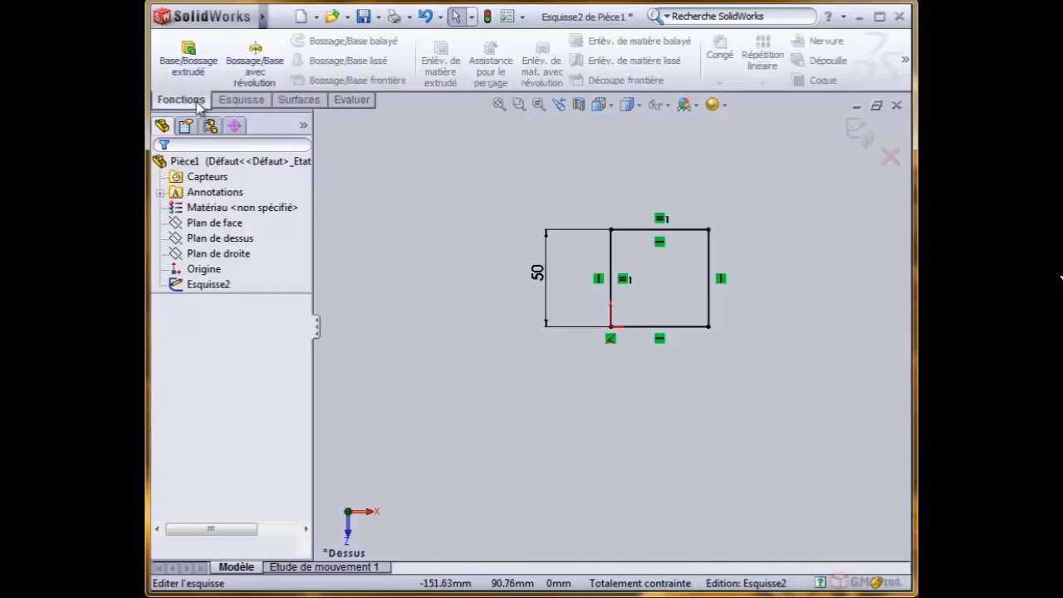
pyautogui.click(187, 66)
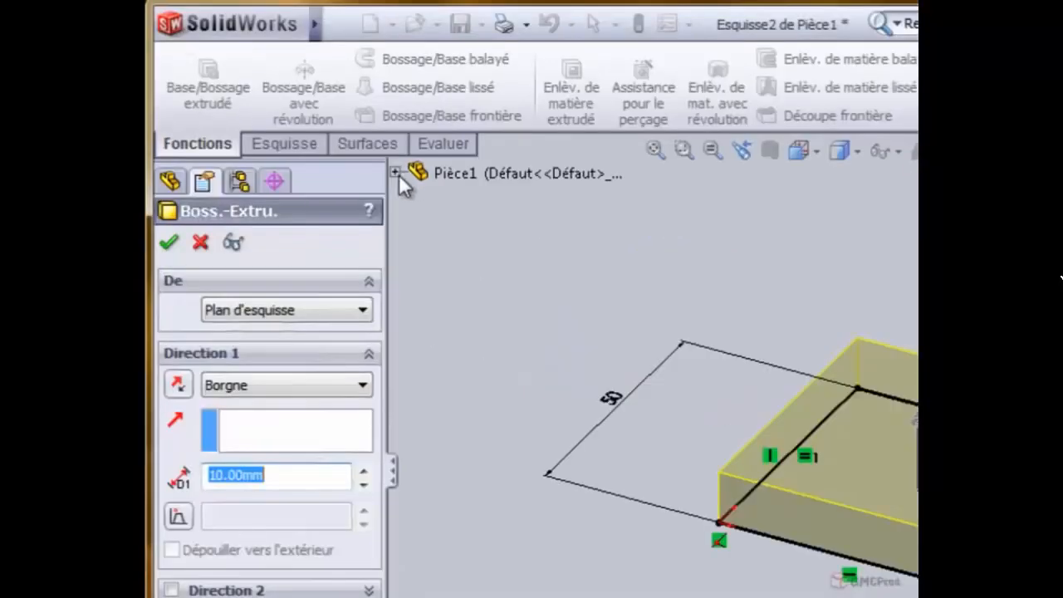
pyautogui.click(396, 173)
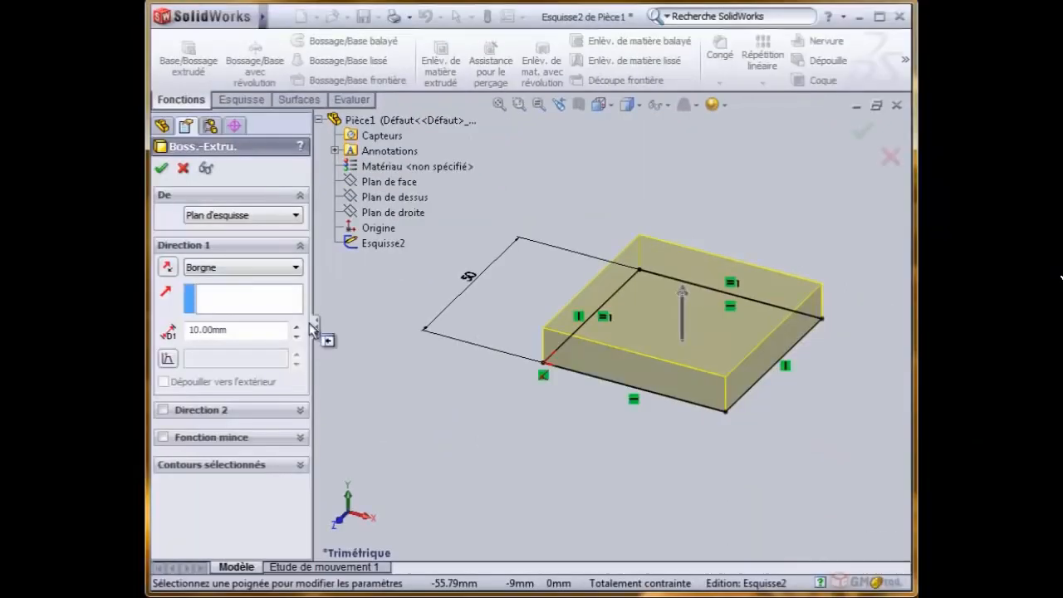
pyautogui.click(318, 120)
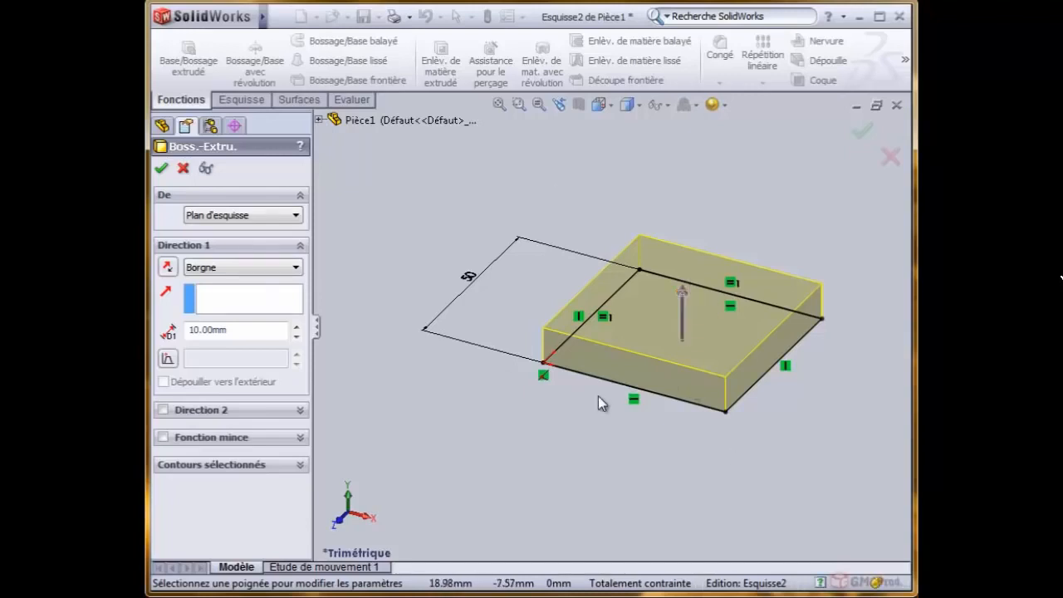
# - Stretch the extrusion preview upward to 42 mm, and set its depth to exactly 60 mm
pyautogui.click(681, 303)
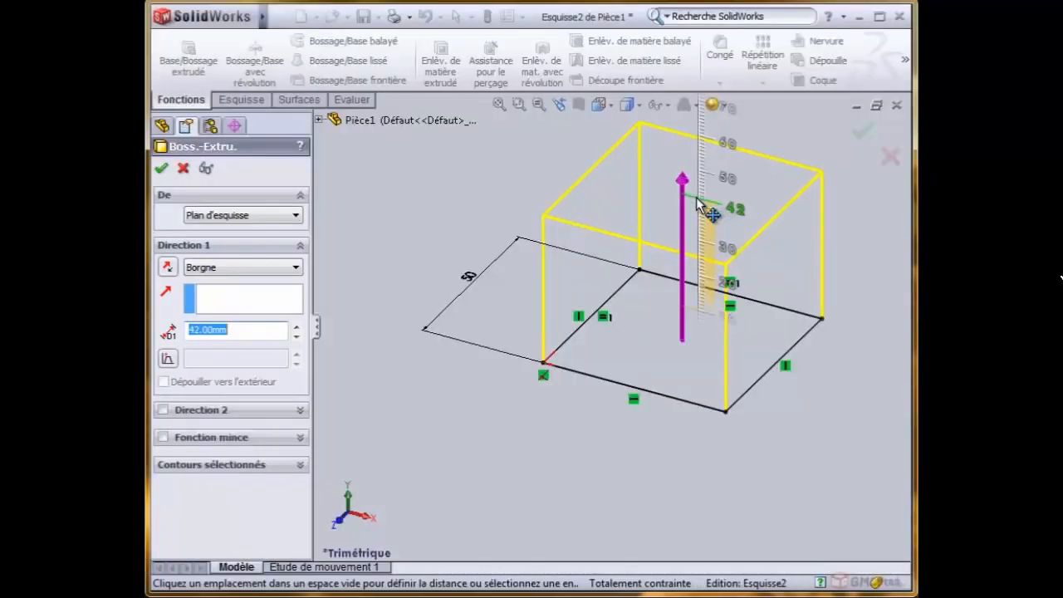
pyautogui.click(697, 223)
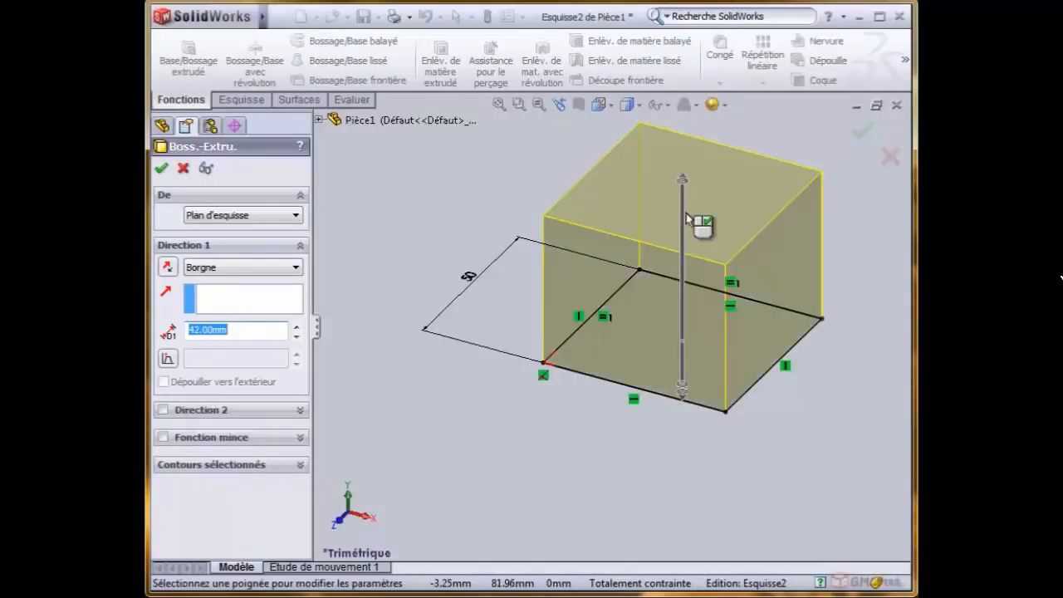
pyautogui.moveTo(241, 332); pyautogui.dragTo(171, 333)
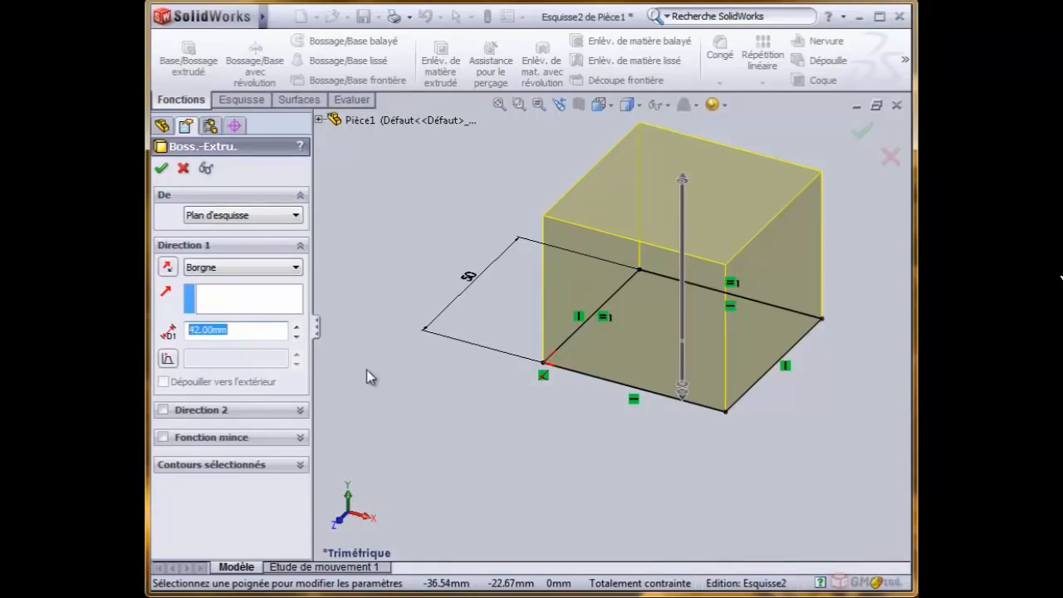
pyautogui.write('6')
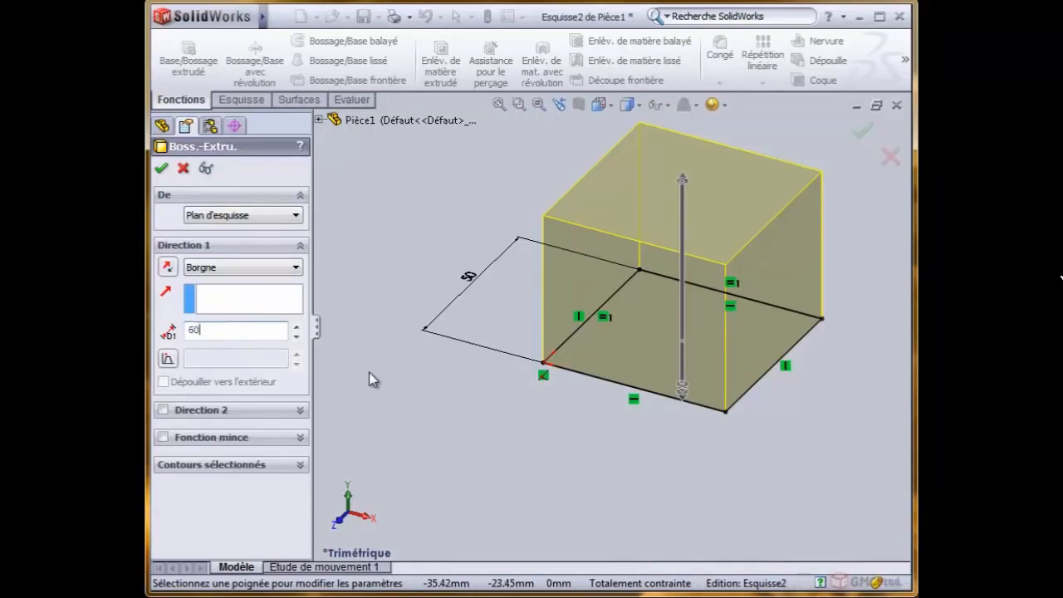
pyautogui.write('0')
pyautogui.press('Return')
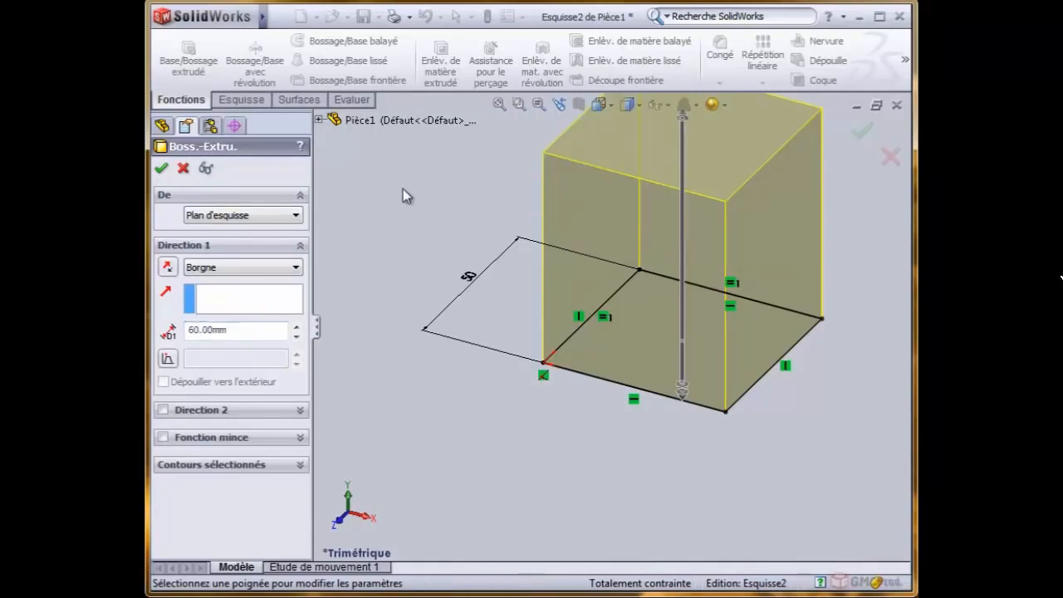
pyautogui.click(500, 104)
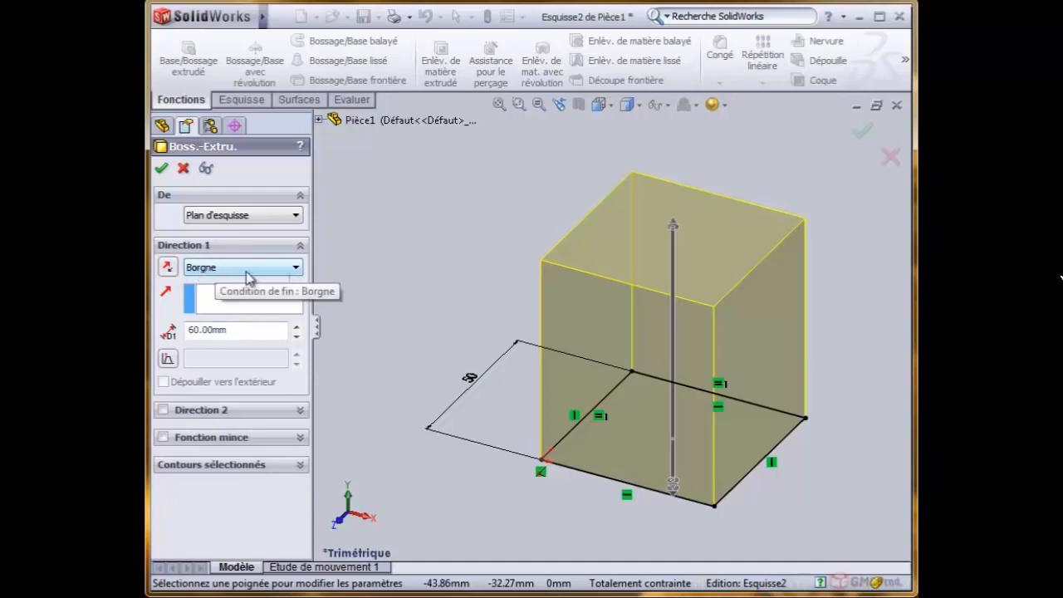
# - Step the extrusion depth up and back down to 60 mm
pyautogui.click(295, 327)
pyautogui.click(295, 326)
pyautogui.click(295, 337)
pyautogui.click(296, 337)
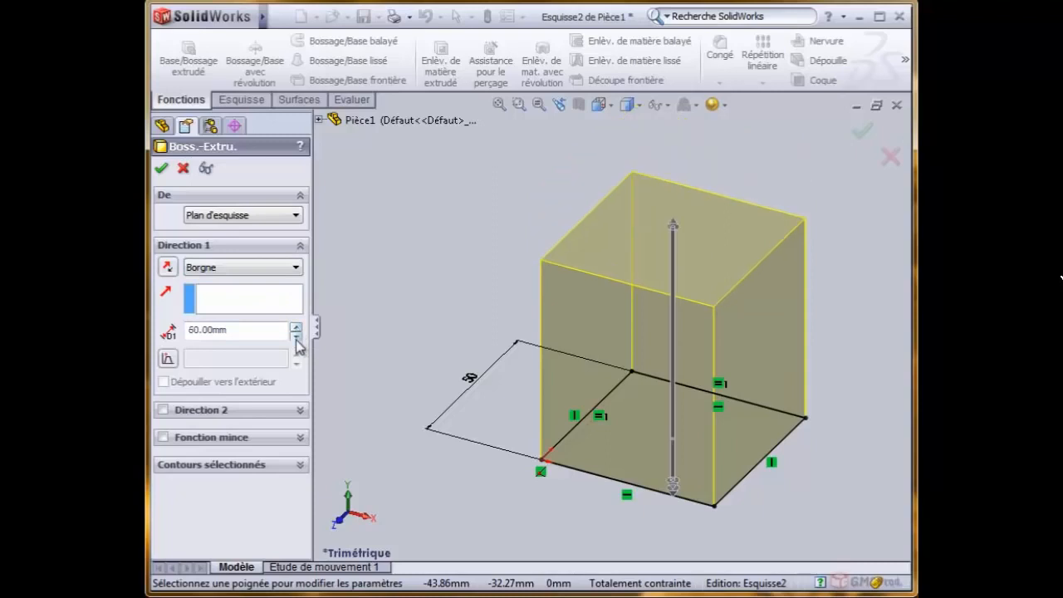
# - Set the extrusion's end condition to Plan milieu so it extends symmetrically about the sketch plane
pyautogui.click(230, 274)
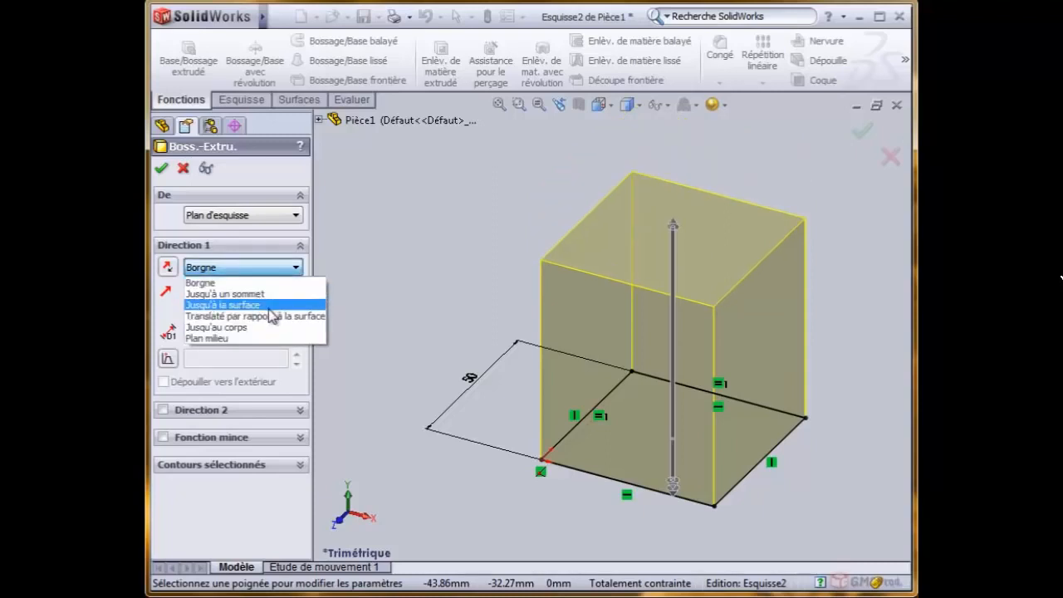
pyautogui.click(217, 338)
pyautogui.click(499, 101)
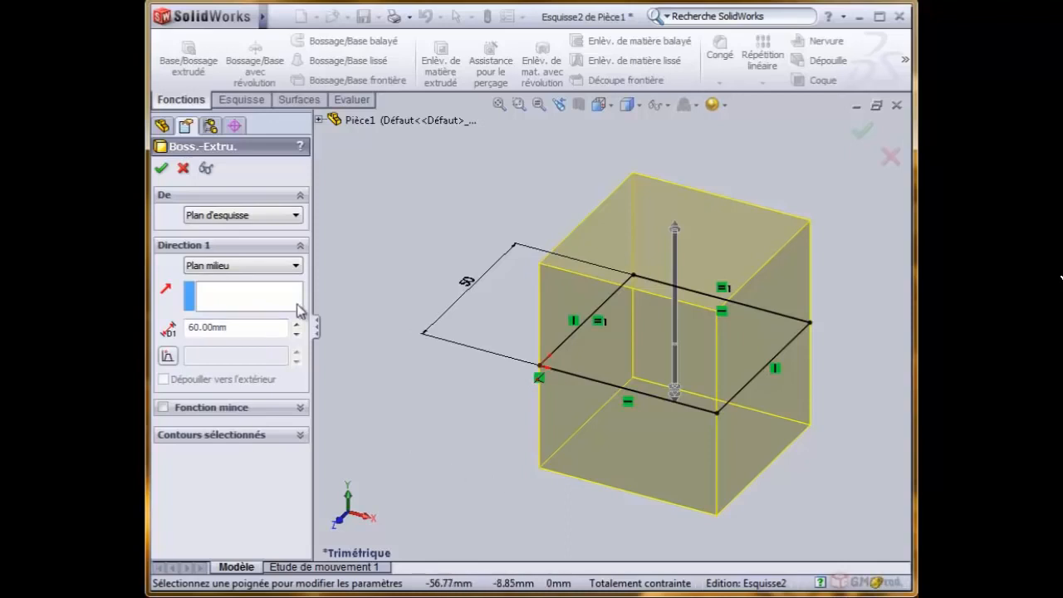
# - Set the extrusion's end condition to Borgne and its depth to 50 mm
pyautogui.click(260, 266)
pyautogui.click(262, 281)
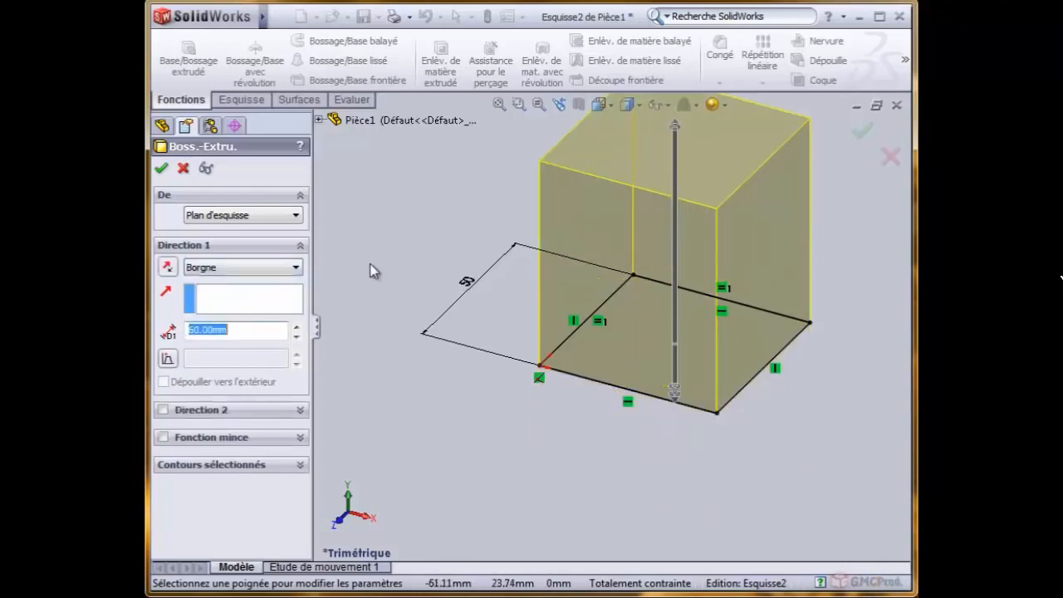
pyautogui.click(295, 335)
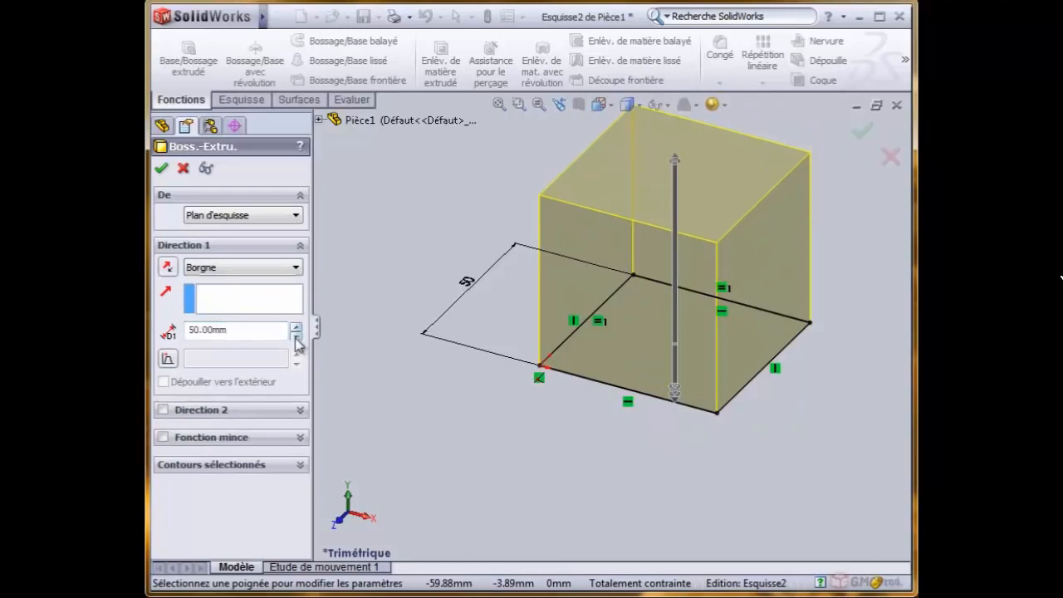
pyautogui.click(295, 327)
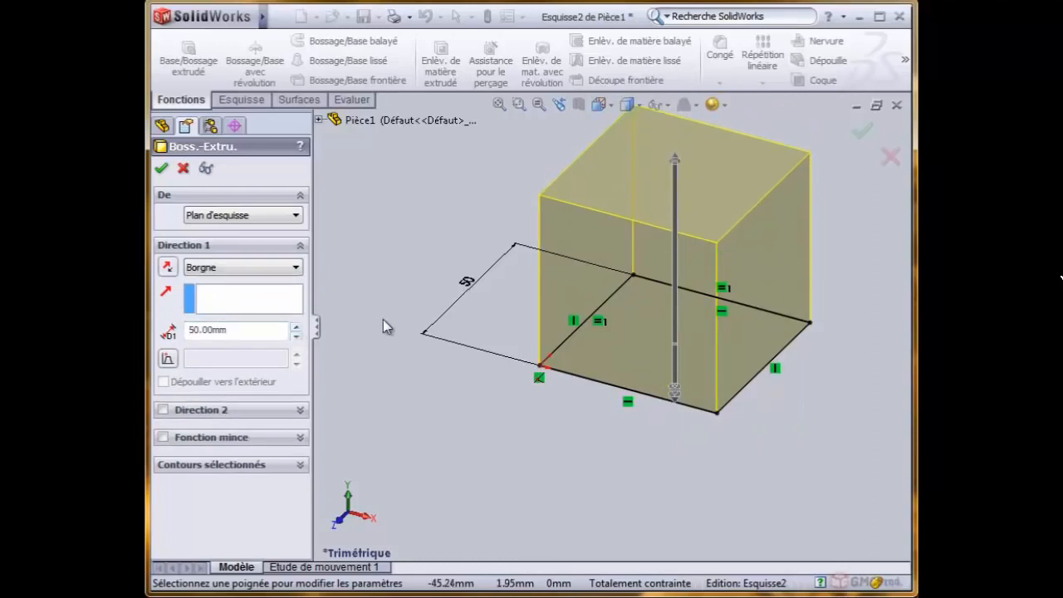
# - Turn on the draft for the extrusion's first direction and switch it off again
pyautogui.click(499, 106)
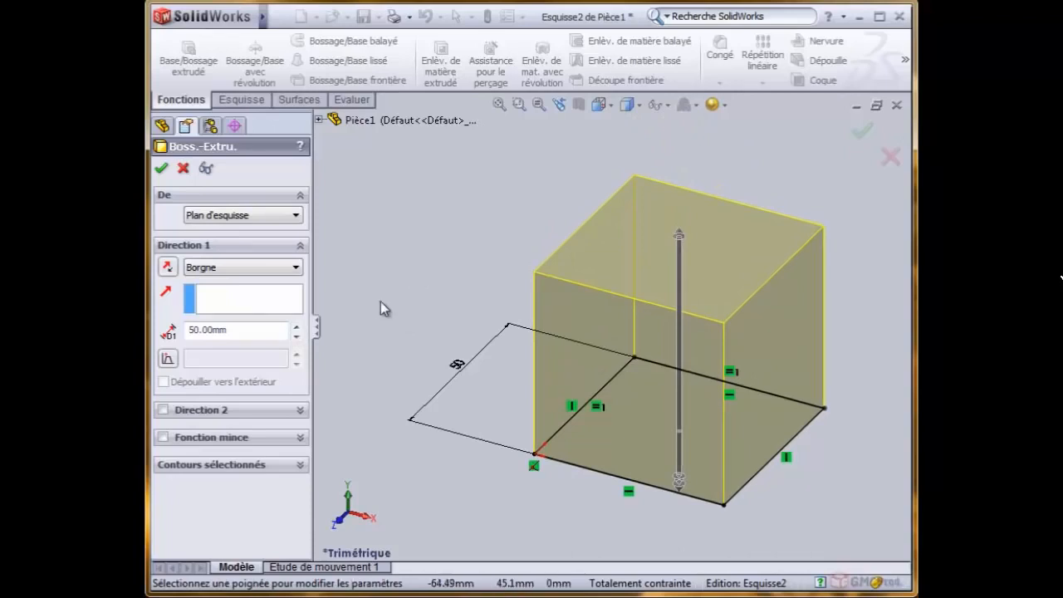
pyautogui.click(167, 359)
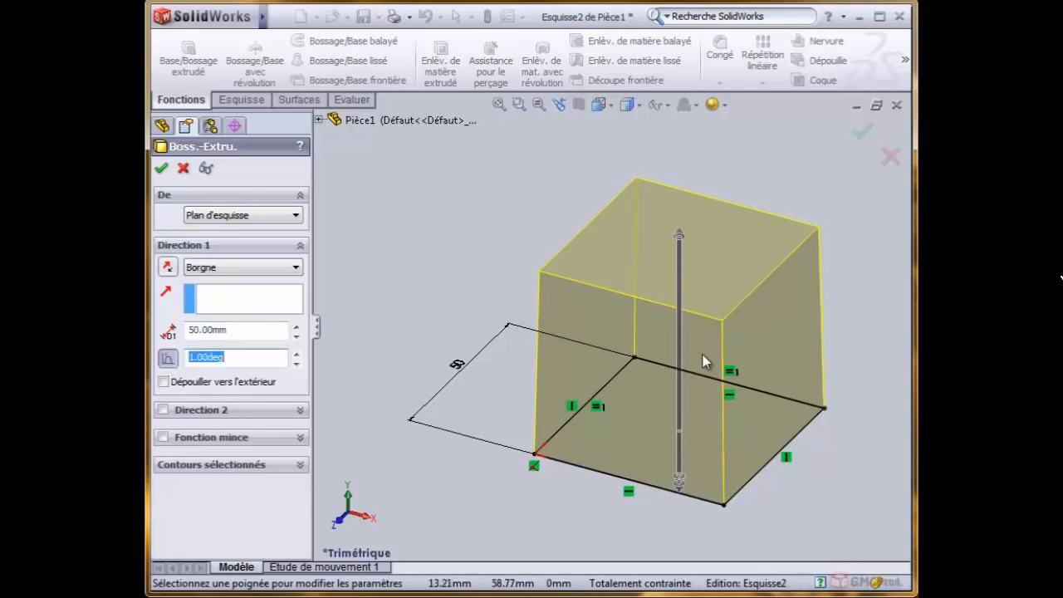
pyautogui.click(168, 359)
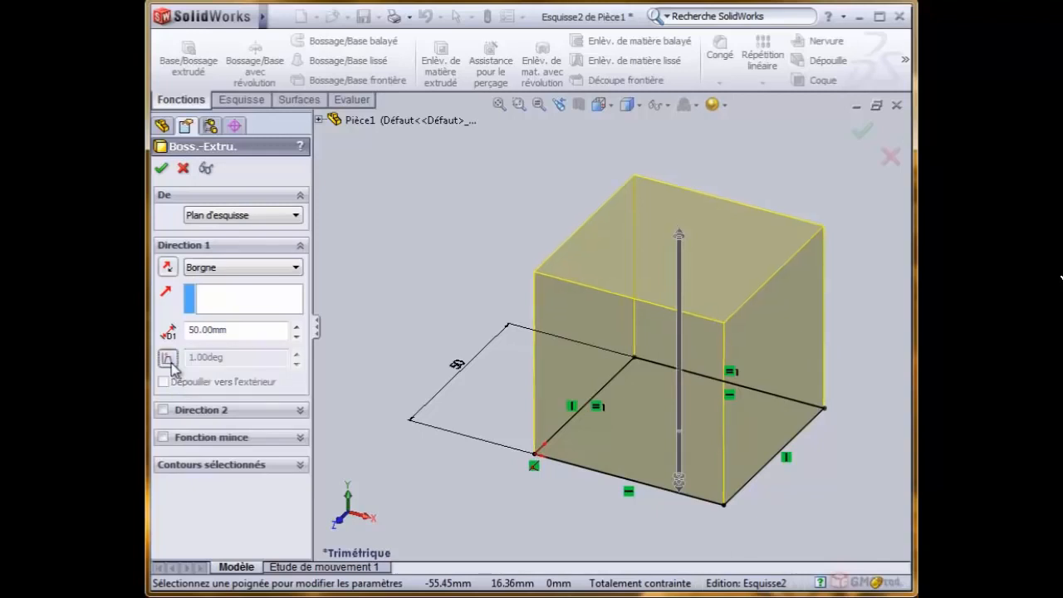
# - Reverse the extrusion's direction to below the sketch plane and flip it back upward, two times over
pyautogui.click(167, 267)
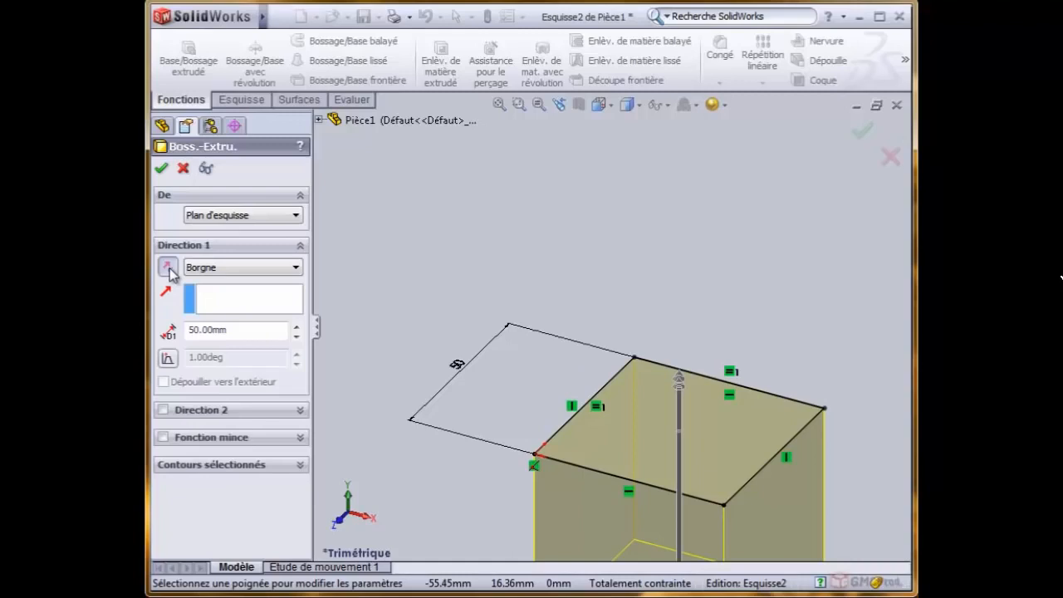
pyautogui.click(168, 268)
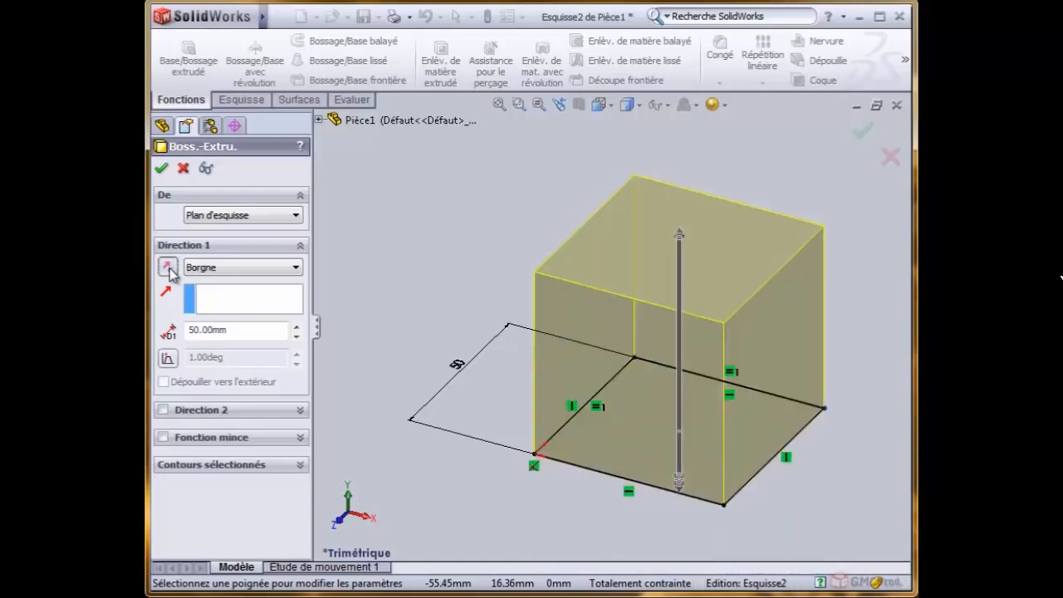
pyautogui.click(168, 268)
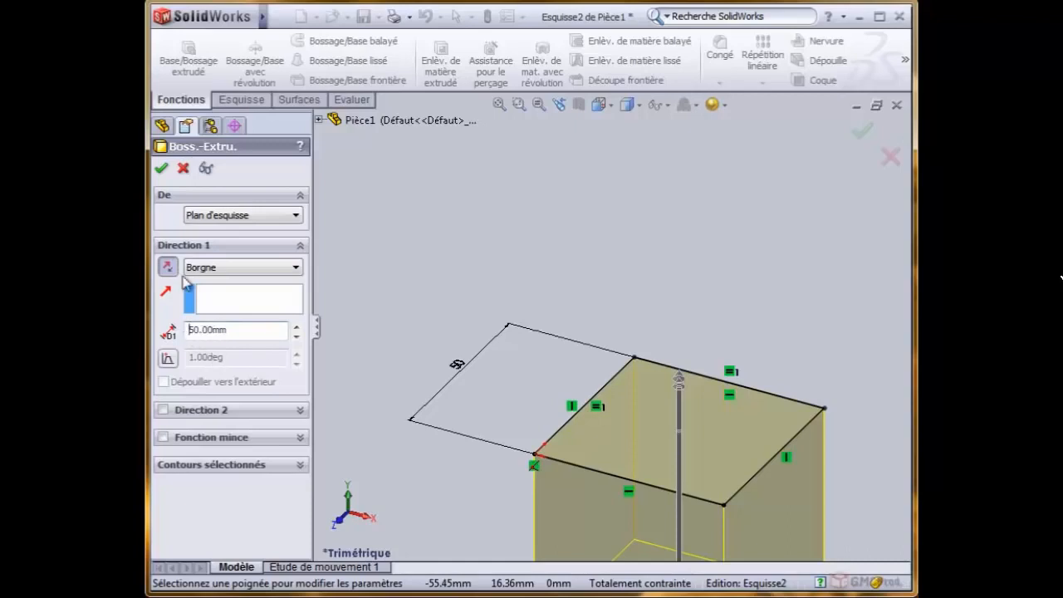
pyautogui.click(168, 268)
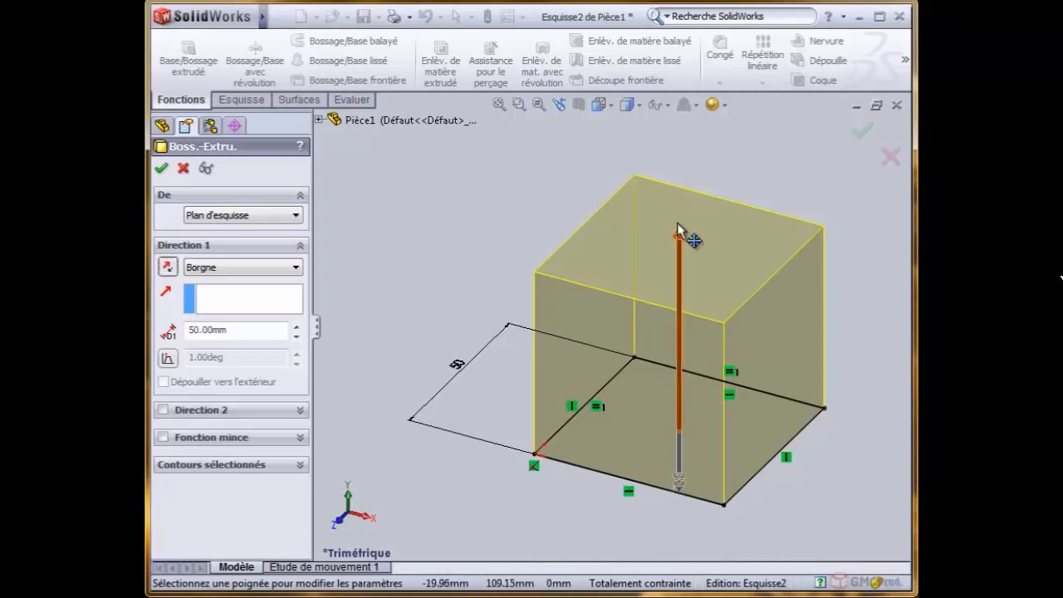
# - Extend the extrusion 23 mm below the sketch plane as a second direction, keeping its end condition at Borgne
pyautogui.moveTo(683, 485); pyautogui.dragTo(674, 515)
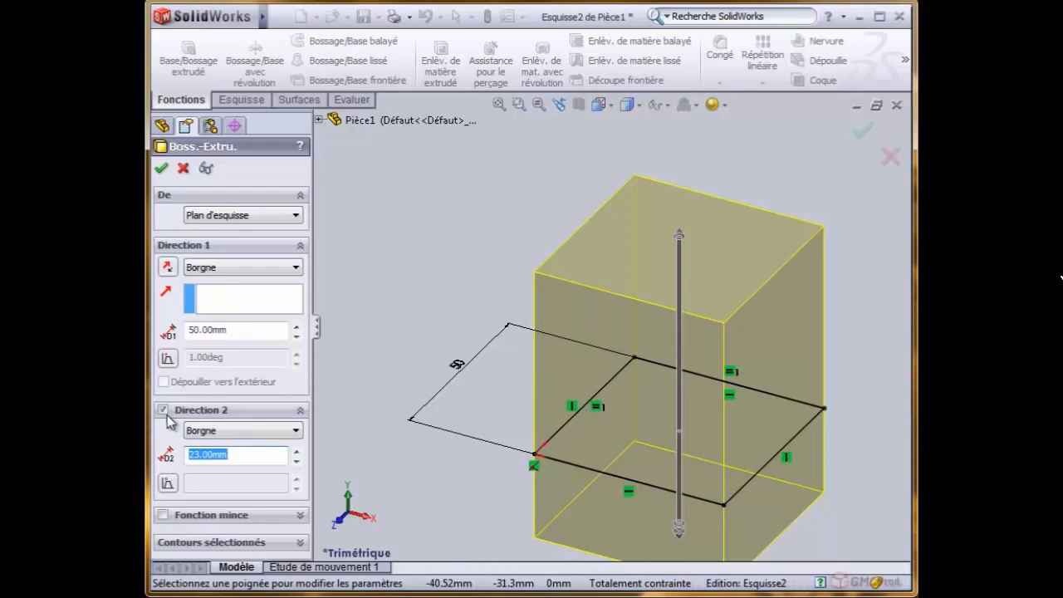
pyautogui.click(294, 430)
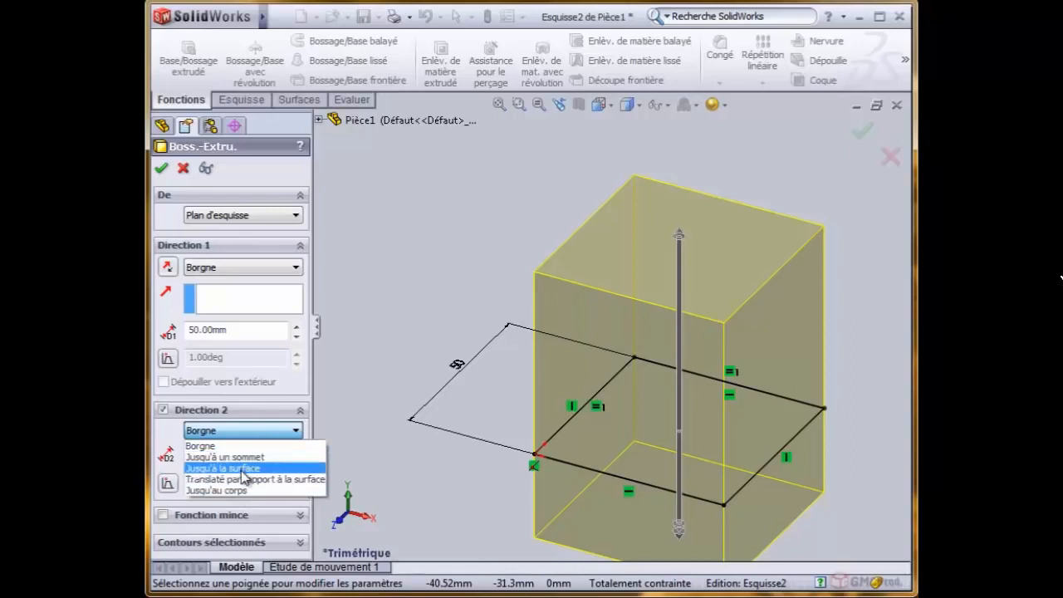
pyautogui.click(375, 356)
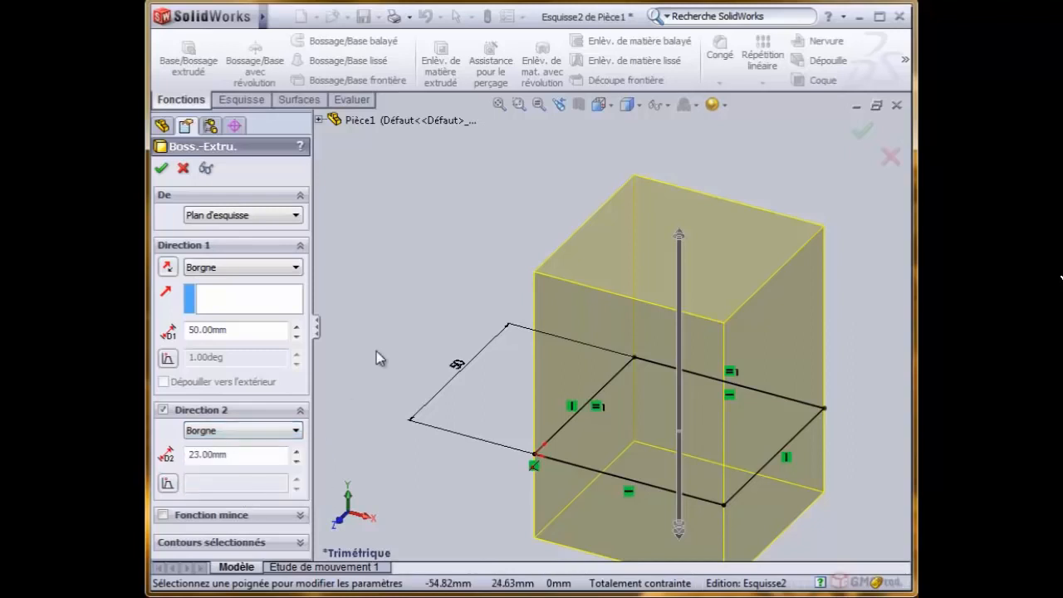
# - Apply a 5° draft to the extrusion's second direction and switch it off again
pyautogui.click(168, 483)
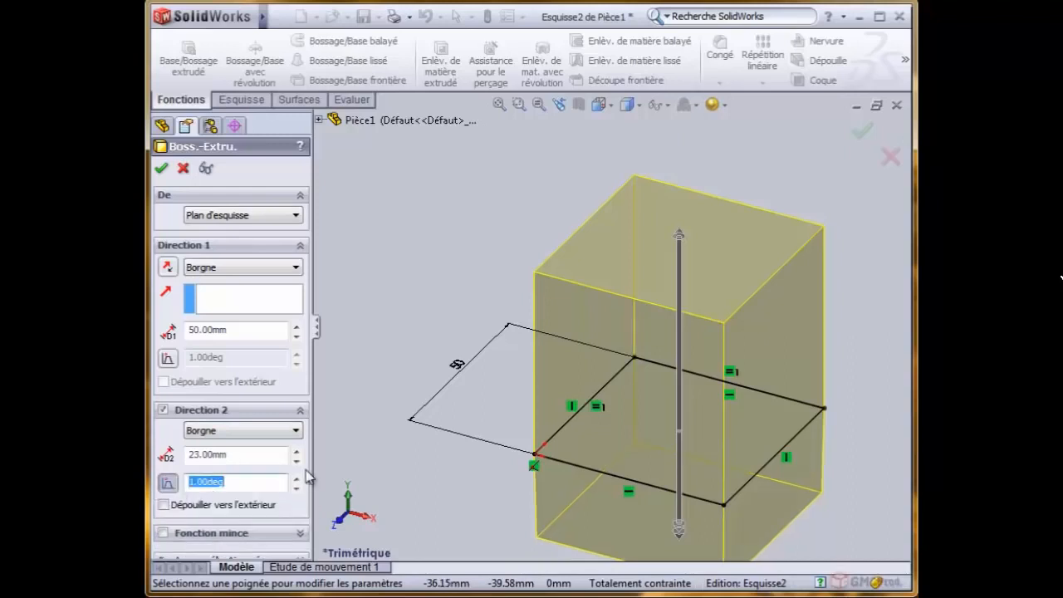
pyautogui.click(296, 479)
pyautogui.click(295, 478)
pyautogui.click(296, 479)
pyautogui.click(296, 479)
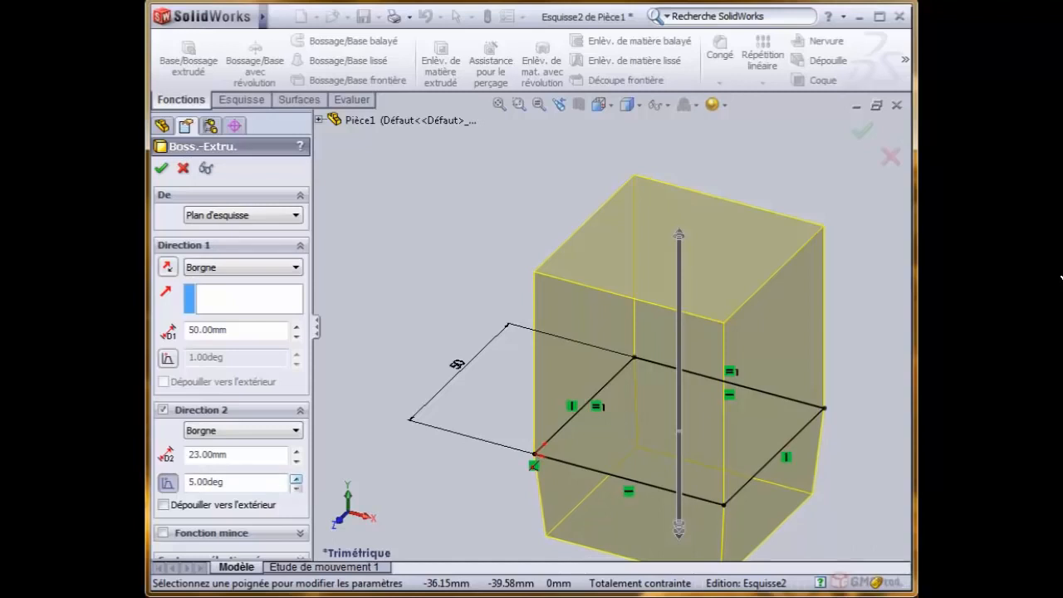
pyautogui.click(169, 483)
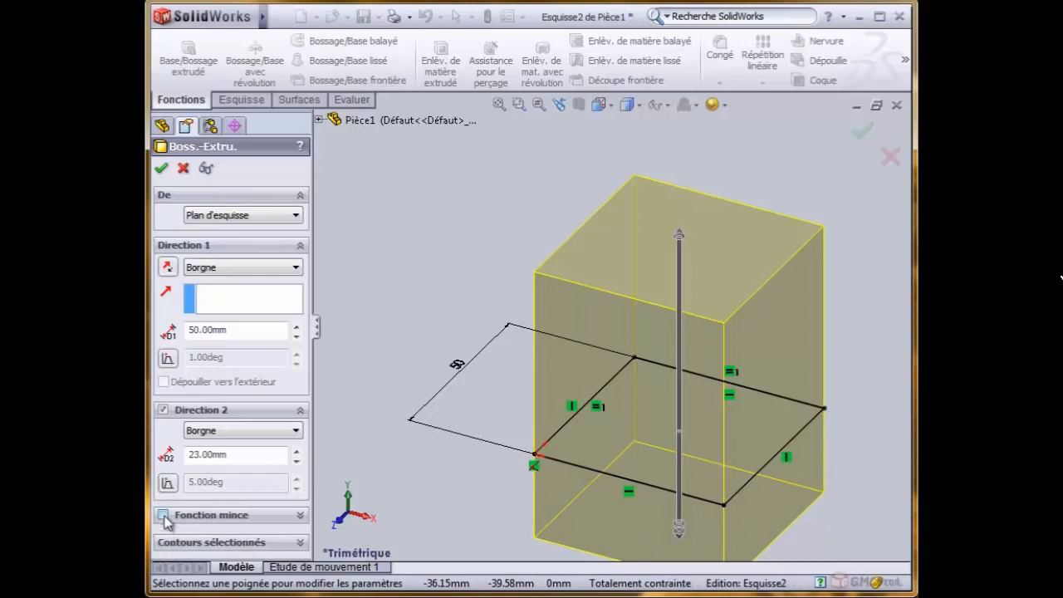
# - Make the extrusion a thin feature (Fonction mince) with a wall thickness of 5 mm
pyautogui.click(164, 515)
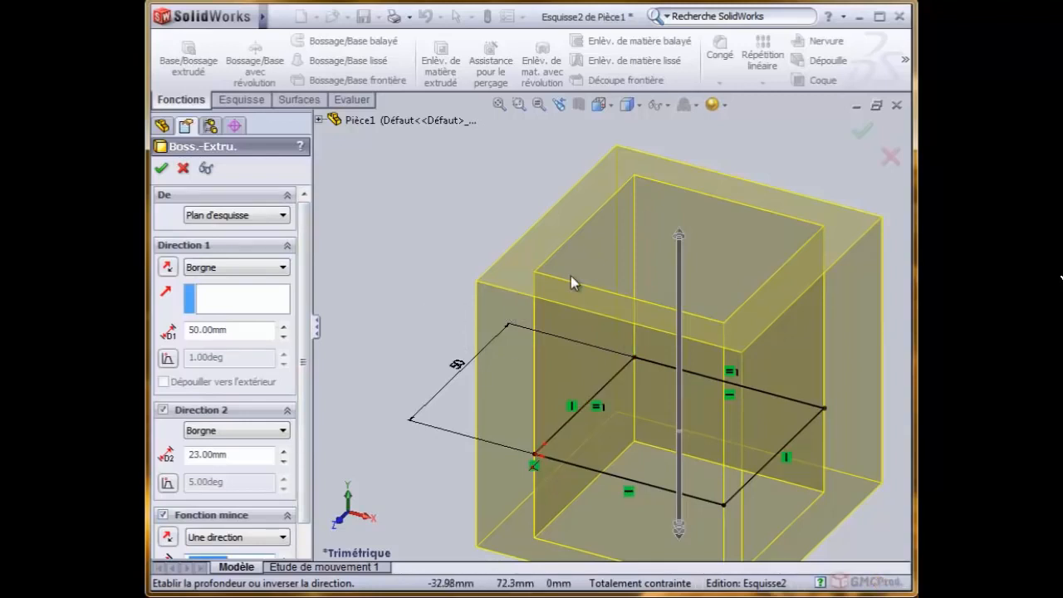
pyautogui.scroll(1, 465, 394)
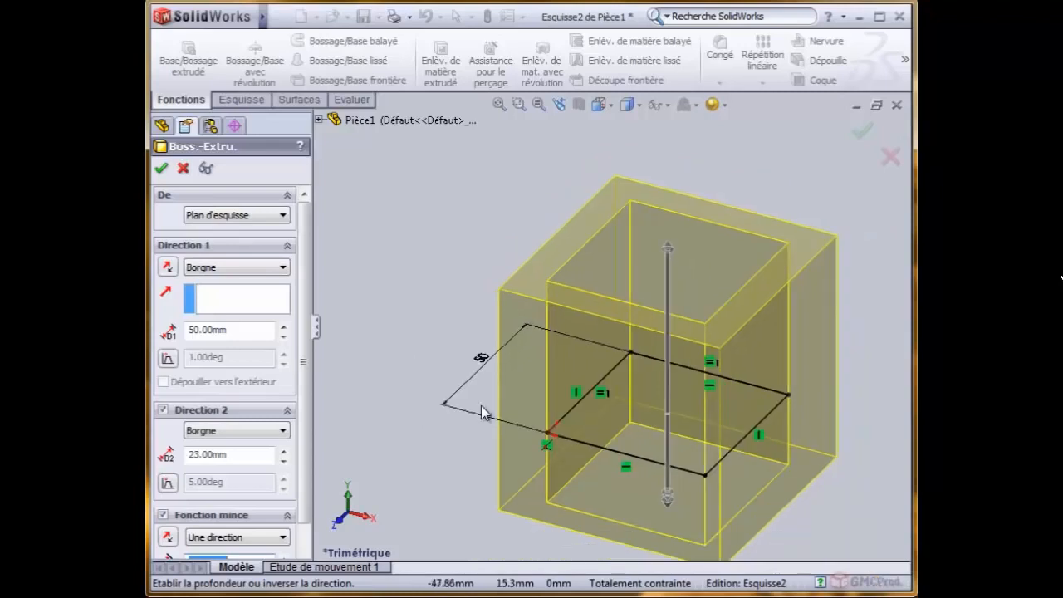
pyautogui.scroll(-1, 757, 498)
pyautogui.scroll(1, 532, 372)
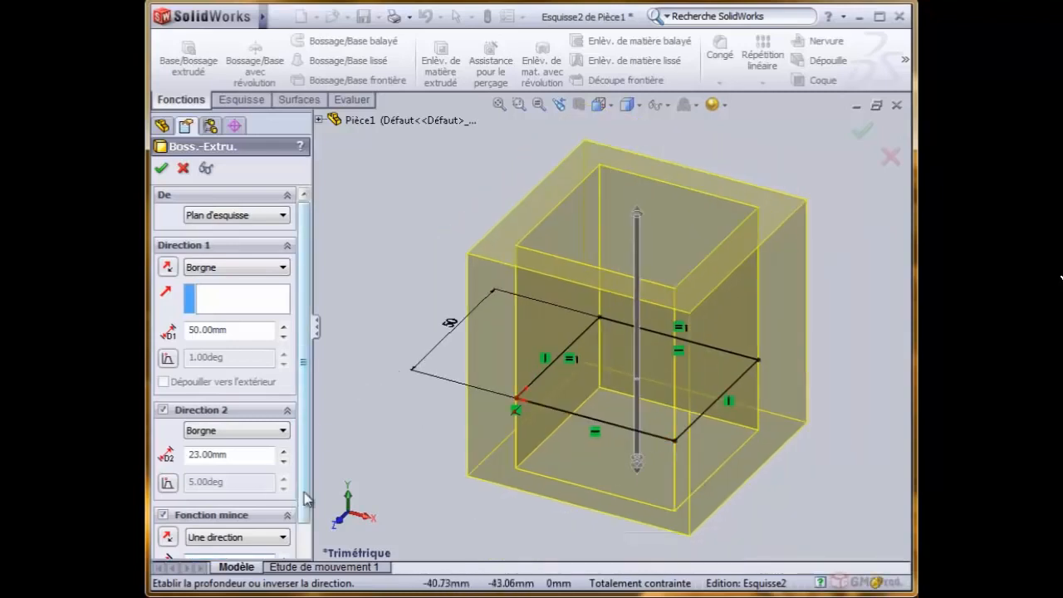
pyautogui.scroll(-2, 249, 515)
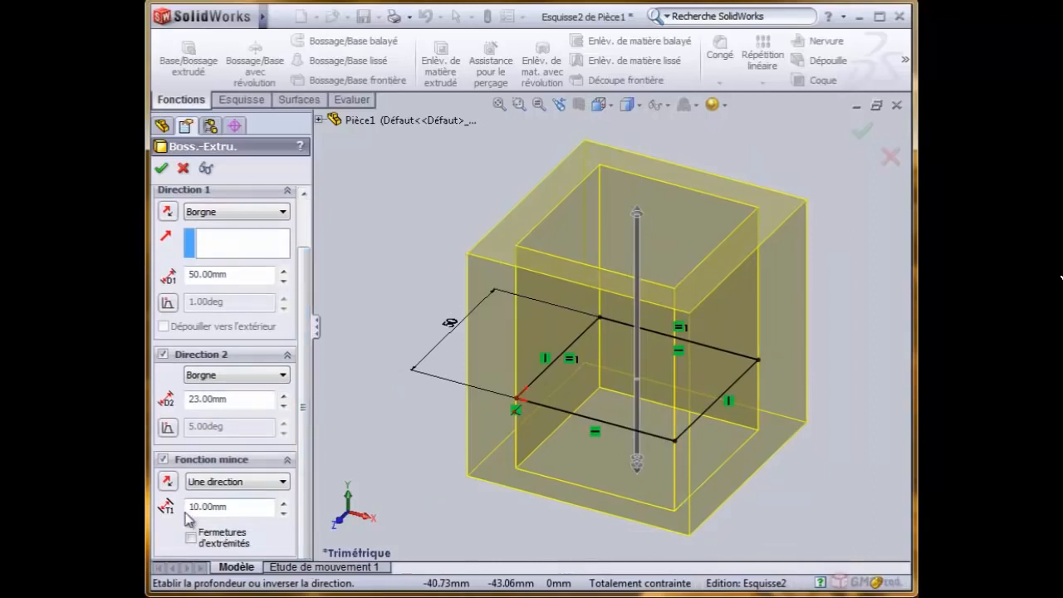
pyautogui.moveTo(251, 506); pyautogui.dragTo(190, 507)
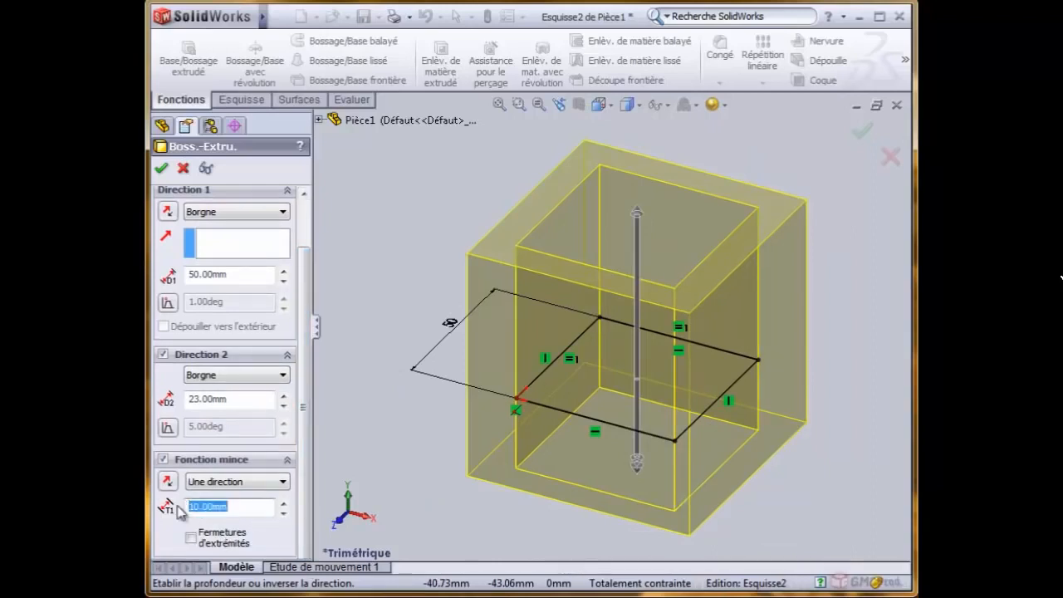
pyautogui.write('5')
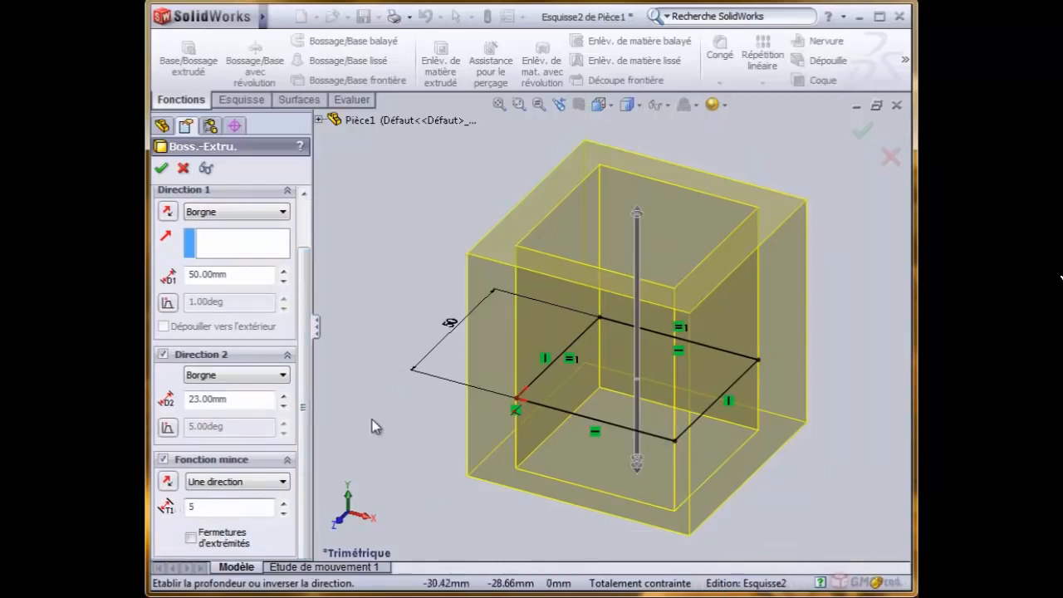
pyautogui.press('Return')
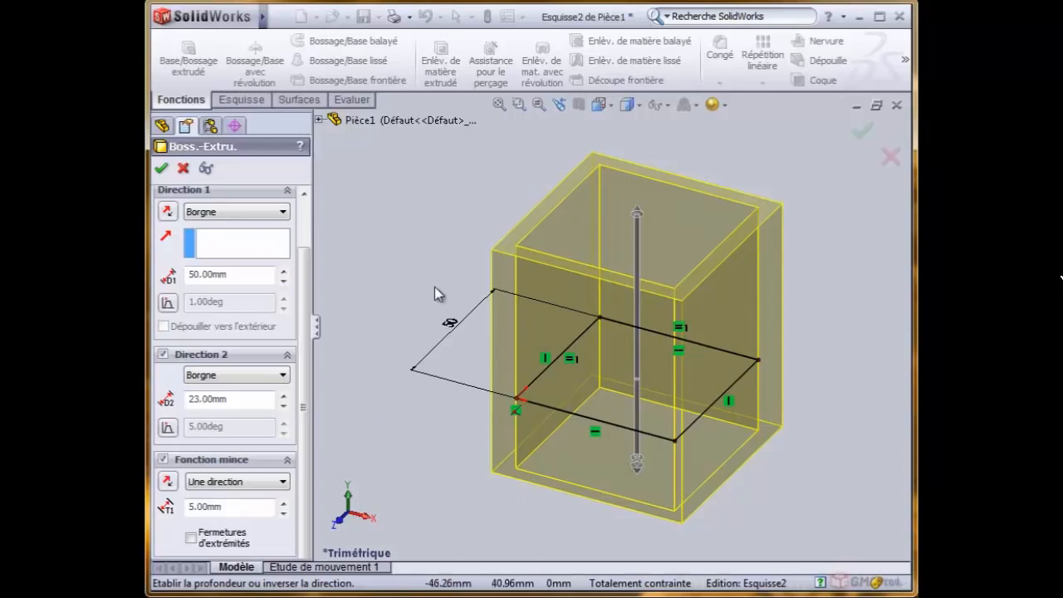
# - Flip the thin wall inward and back outward, and set its type to Plan milieu, viewing it from Dessus
pyautogui.moveTo(429, 265)
pyautogui.mouseDown(button='middle')
pyautogui.moveTo(411, 328)
pyautogui.moveTo(434, 292)
pyautogui.moveTo(417, 253)
pyautogui.moveTo(422, 261)
pyautogui.mouseUp(button='middle')
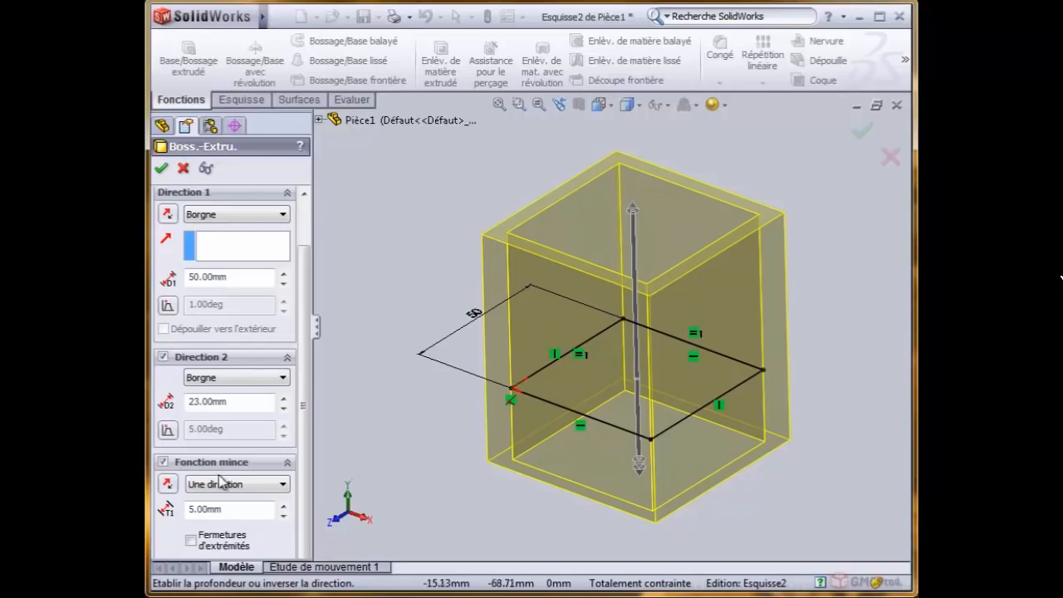
pyautogui.click(169, 487)
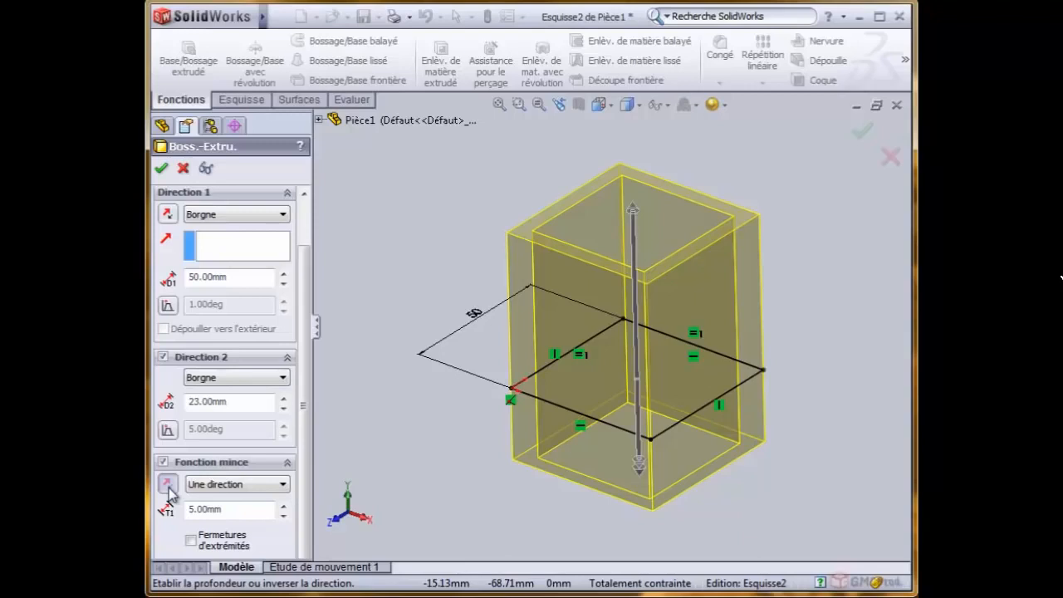
pyautogui.click(169, 488)
pyautogui.click(262, 491)
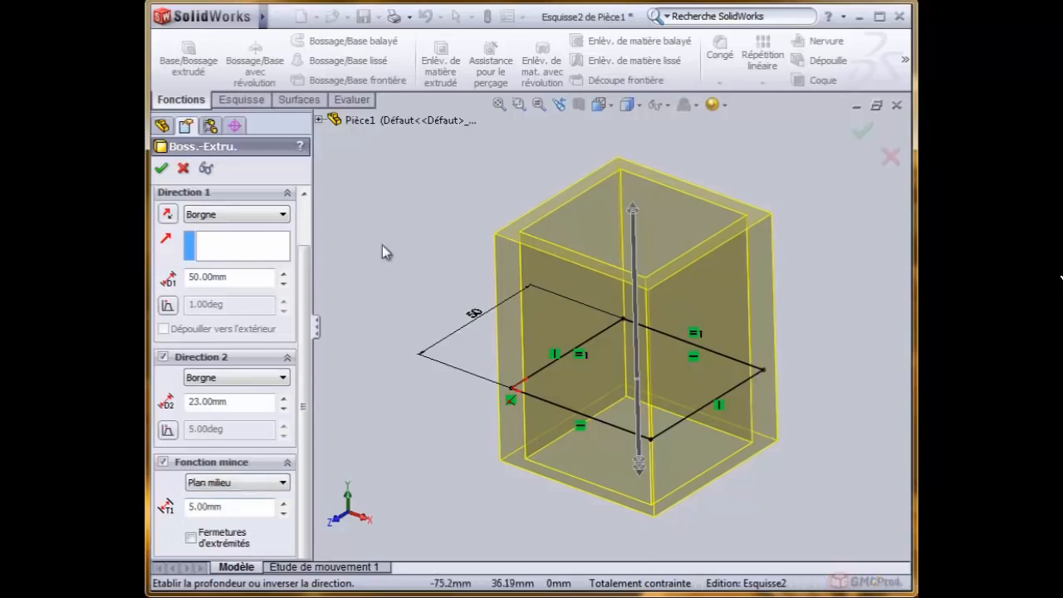
pyautogui.click(615, 109)
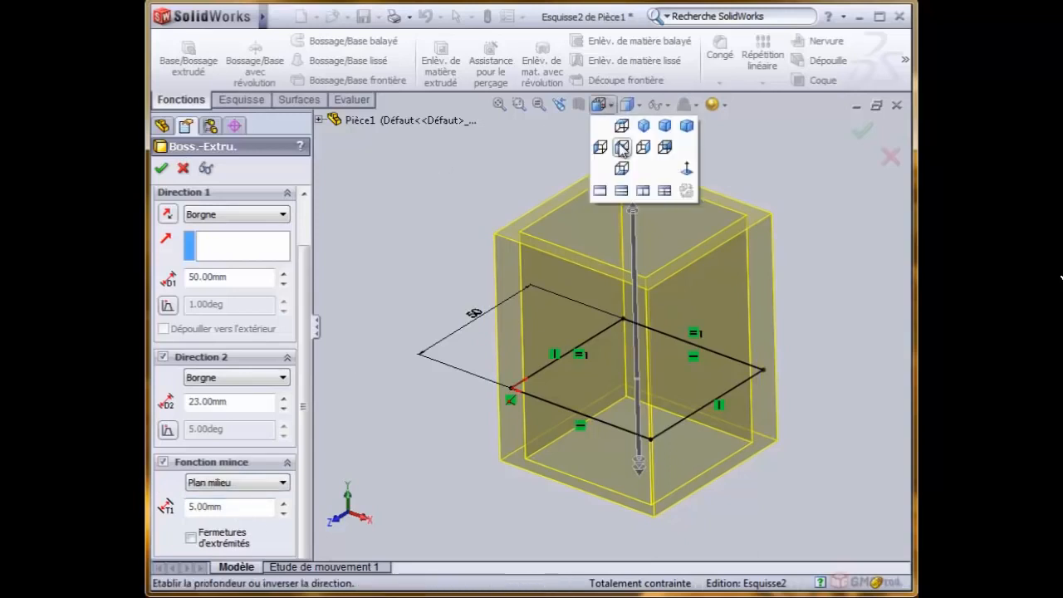
pyautogui.click(621, 147)
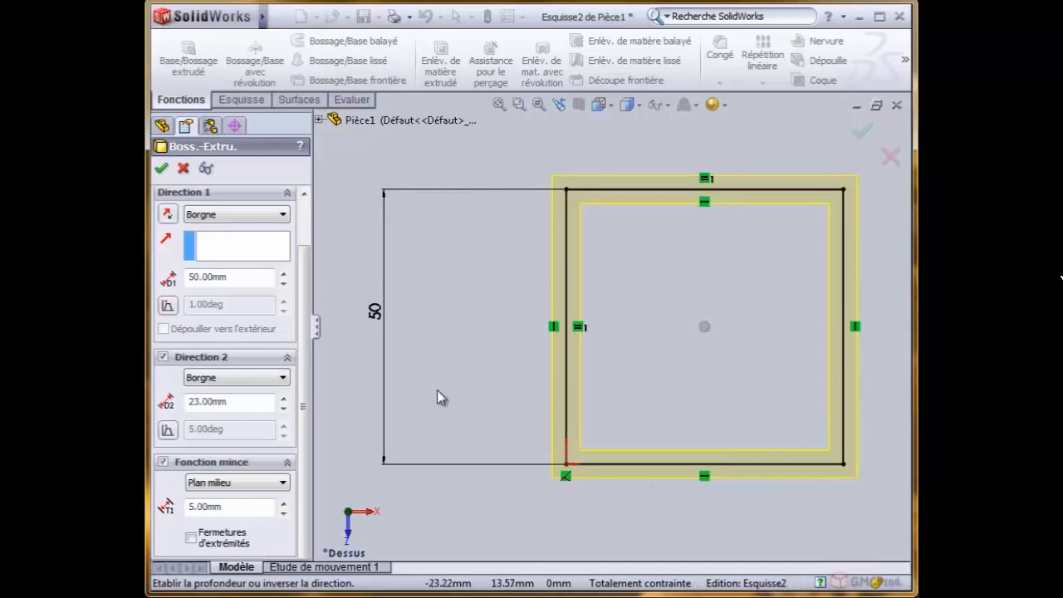
# - Set the thin wall's type to Deux directions with a second thickness of 5 mm
pyautogui.click(248, 486)
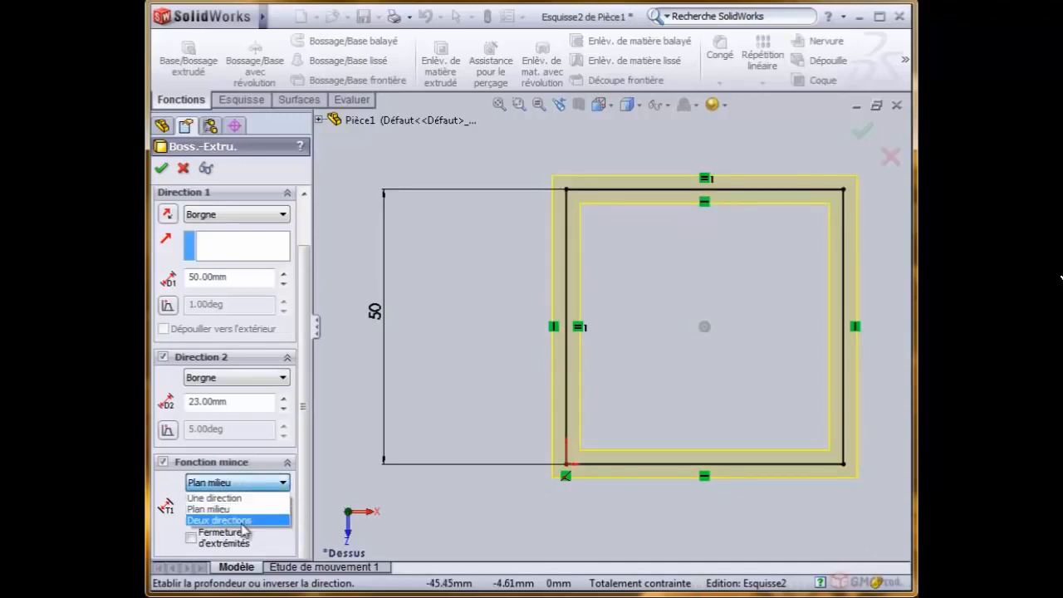
pyautogui.click(241, 520)
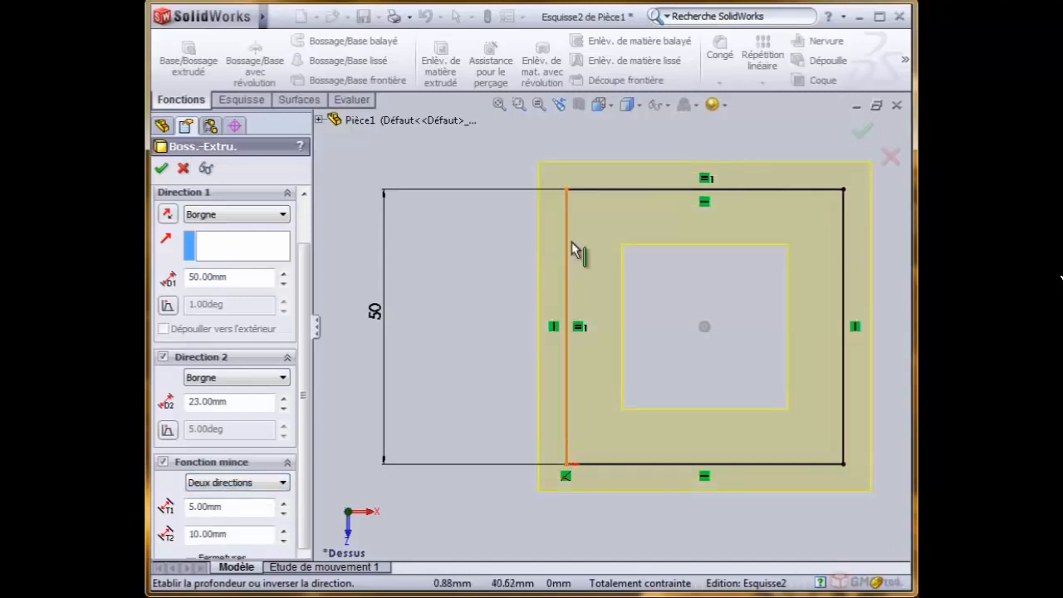
pyautogui.click(236, 534)
pyautogui.moveTo(226, 533); pyautogui.dragTo(182, 533)
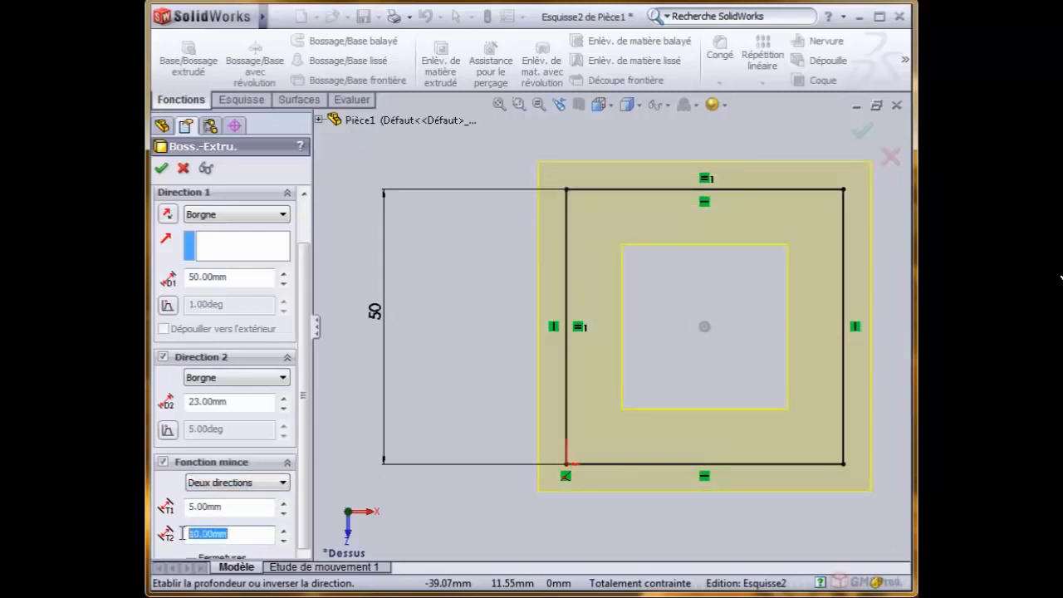
pyautogui.write('5')
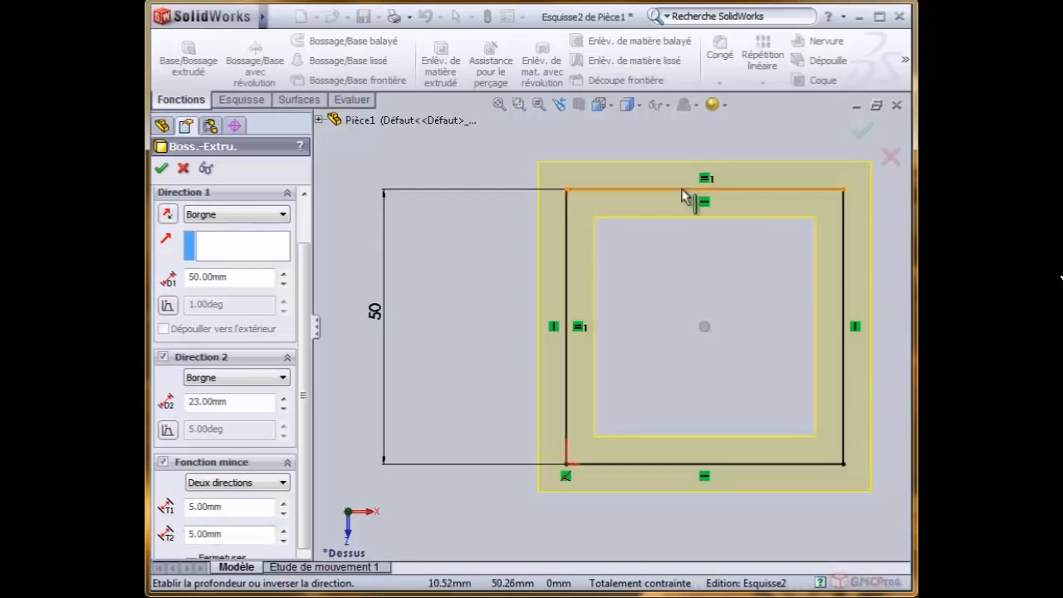
# - Set the thin wall's type to Une direction and turn off the extrusion's second direction, using the isometric view
pyautogui.click(250, 482)
pyautogui.click(239, 498)
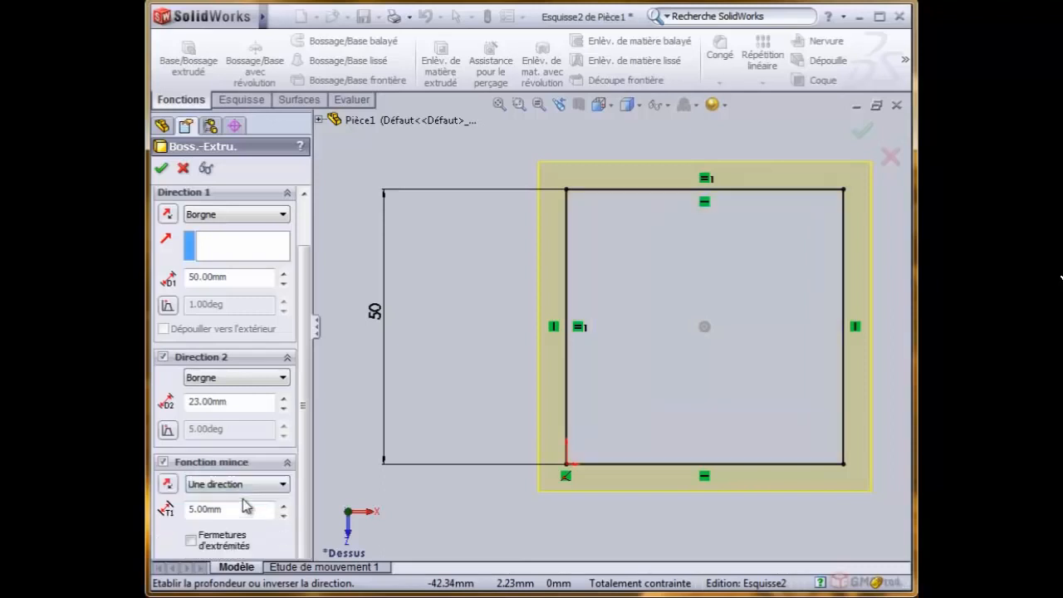
pyautogui.click(611, 106)
pyautogui.click(621, 147)
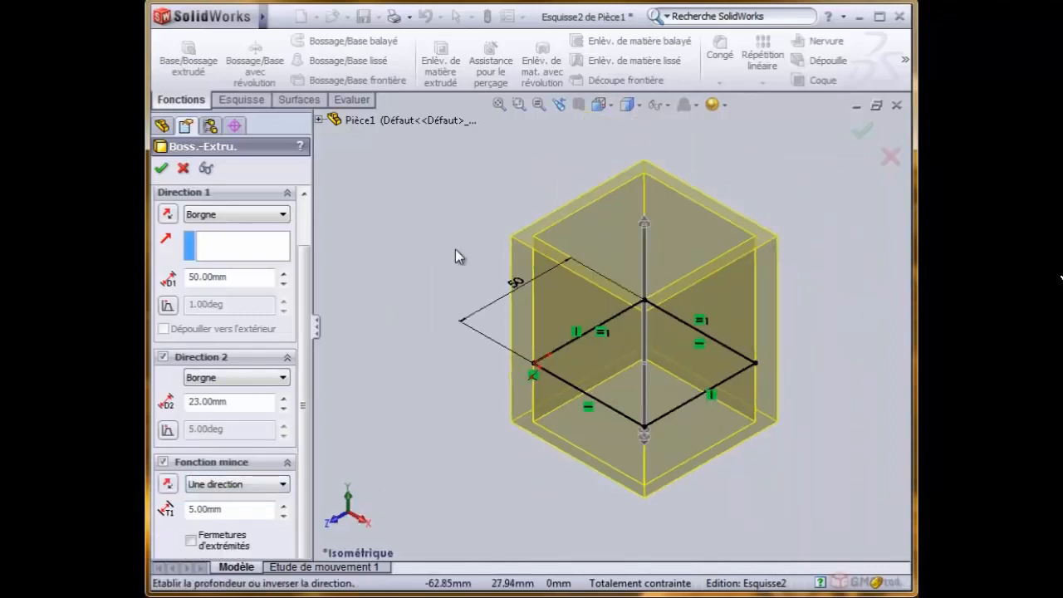
pyautogui.click(164, 356)
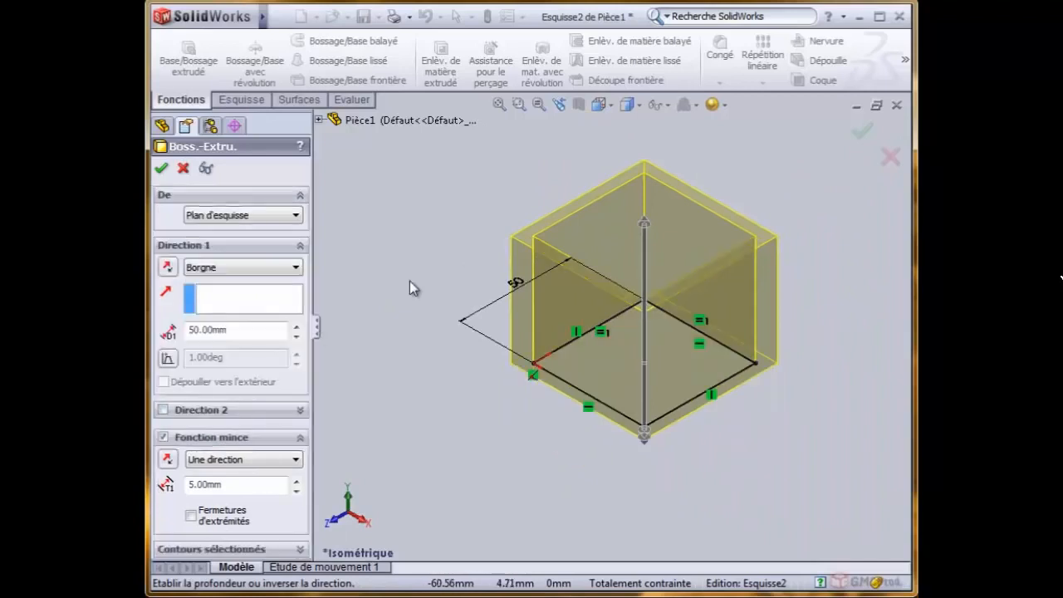
pyautogui.click(499, 105)
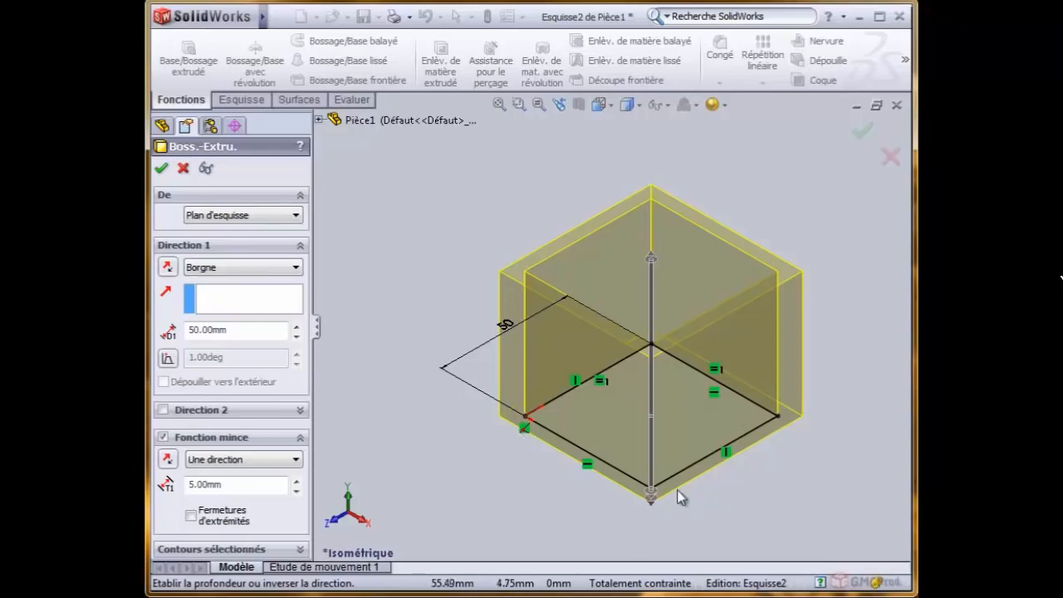
# - Start the extrusion at an offset (Décalage) of 10 mm from the sketch plane
pyautogui.click(284, 217)
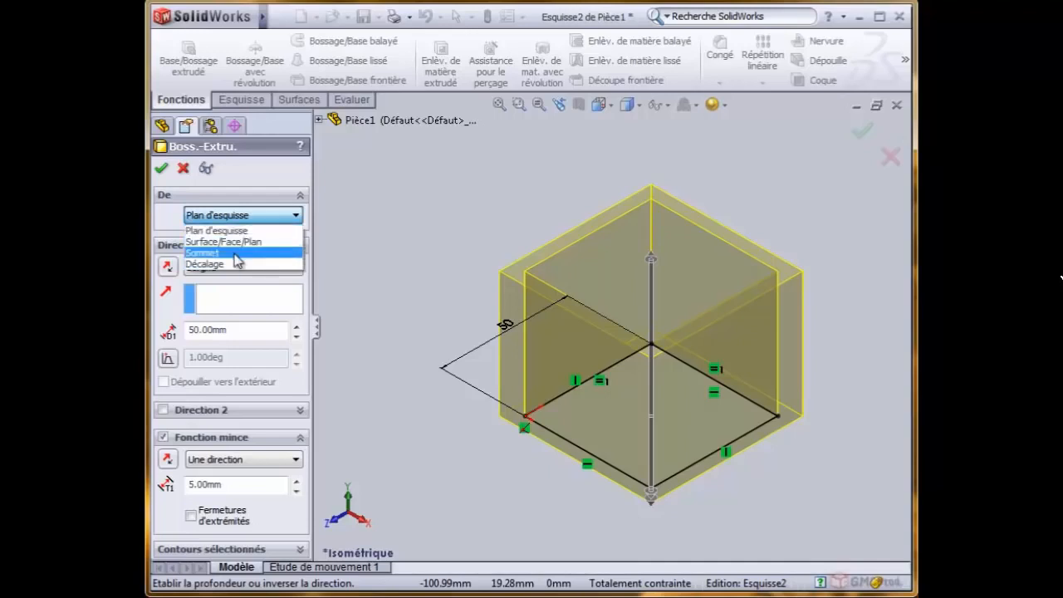
pyautogui.click(238, 265)
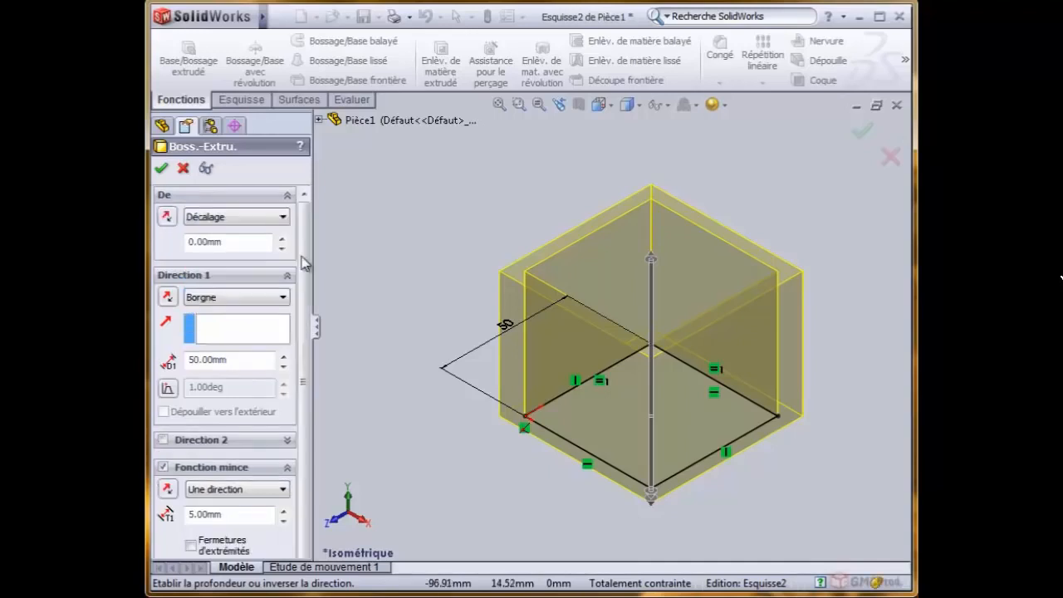
pyautogui.moveTo(187, 241); pyautogui.dragTo(236, 241)
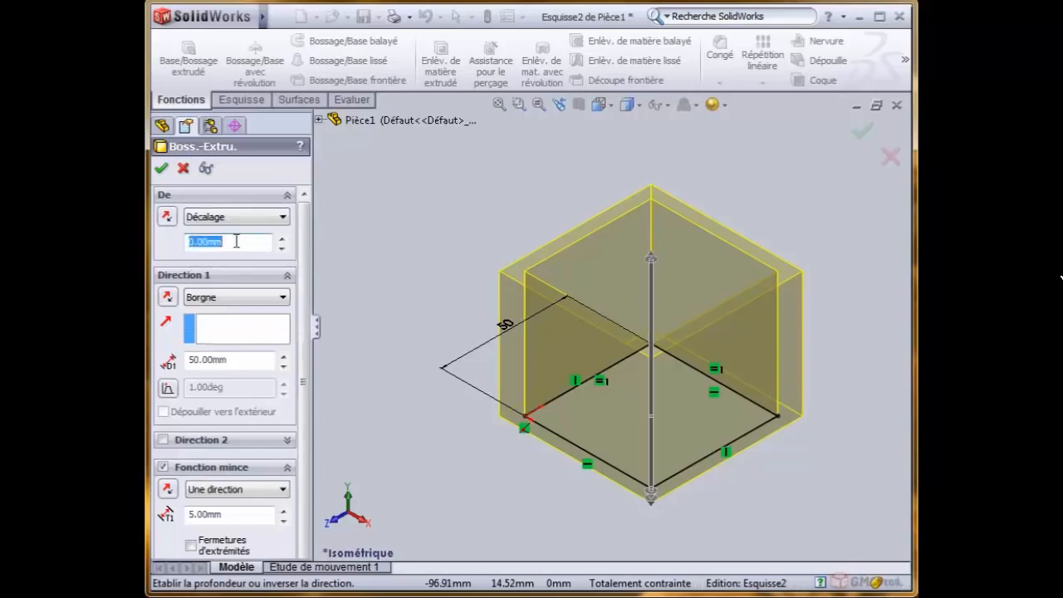
pyautogui.click(283, 239)
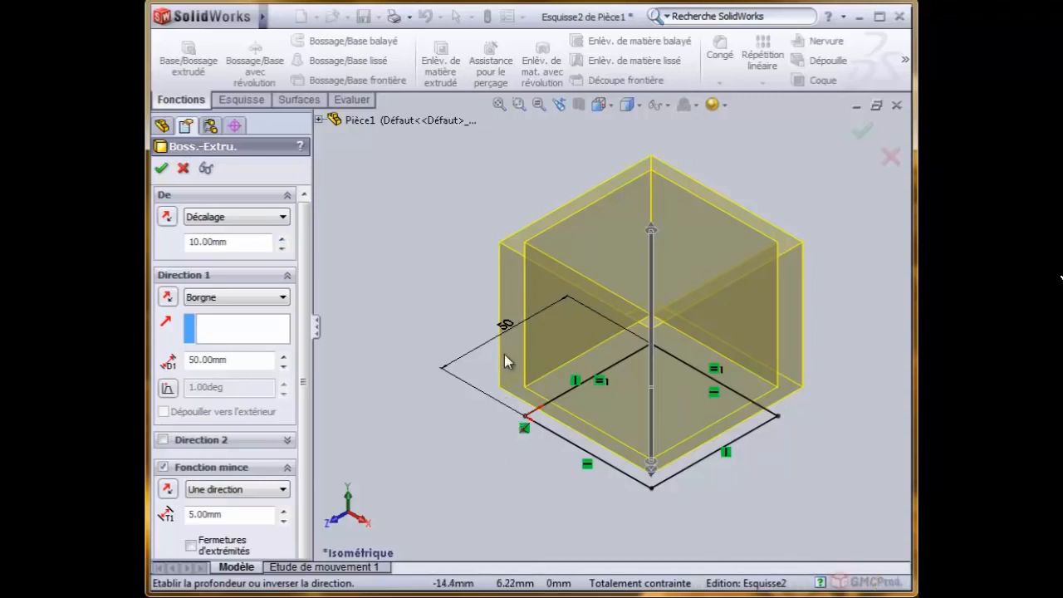
# - Reverse the start offset's direction and flip it back, viewing the preview from Face
pyautogui.click(609, 105)
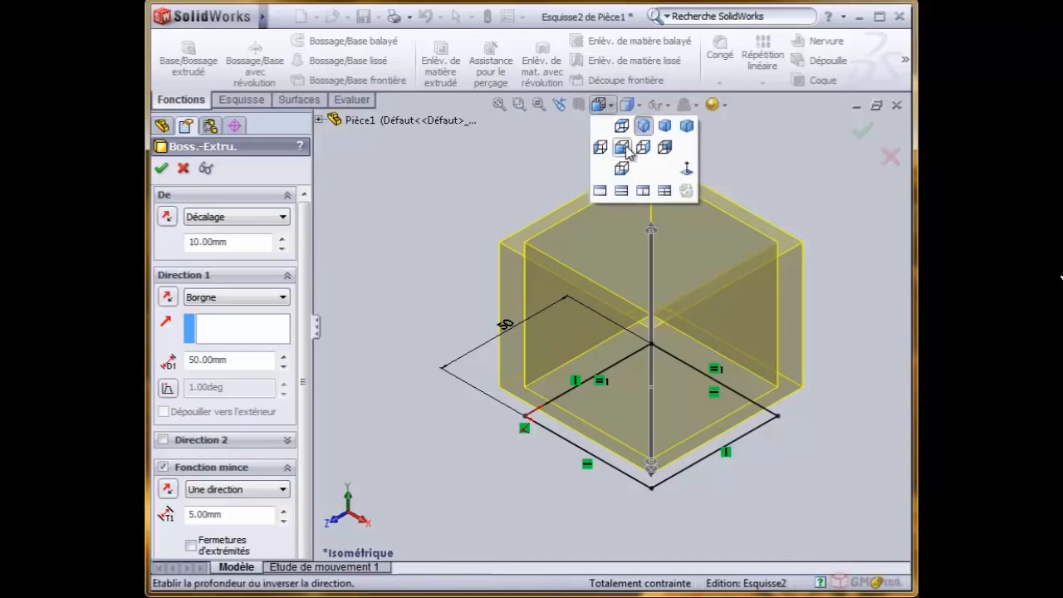
pyautogui.click(622, 148)
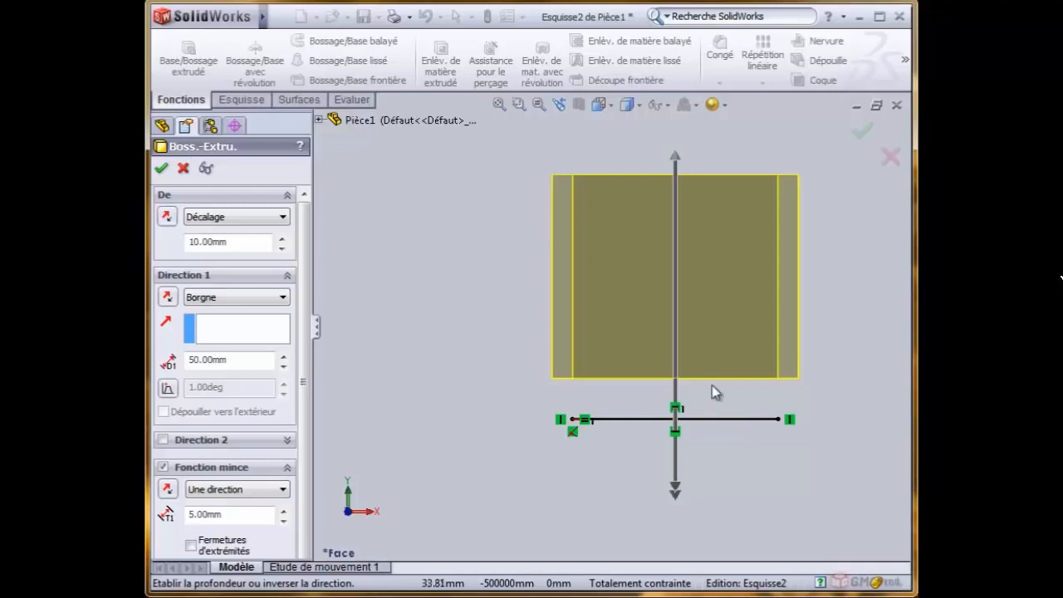
pyautogui.click(167, 218)
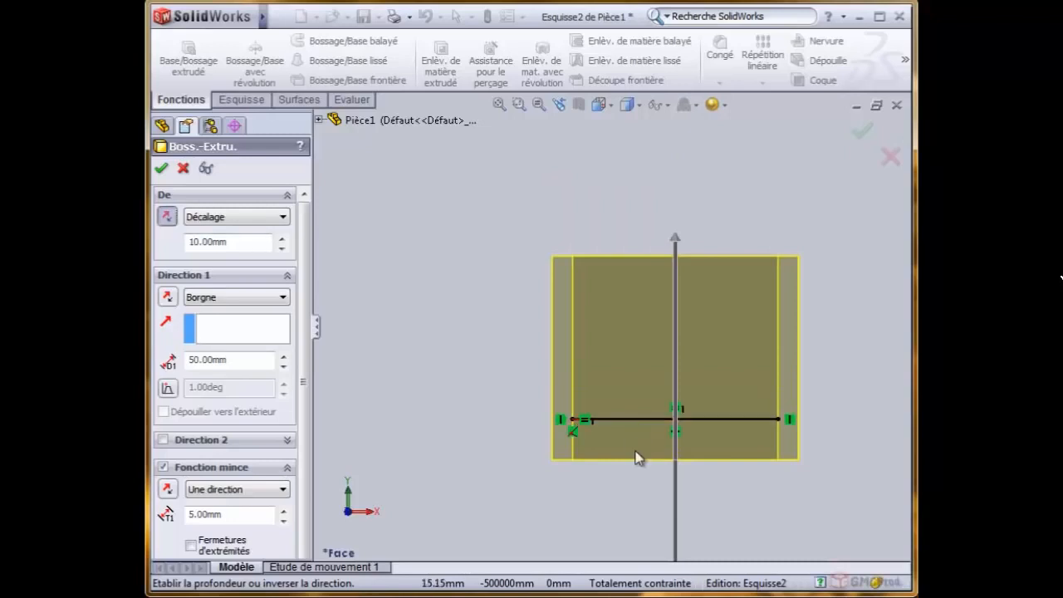
pyautogui.click(168, 218)
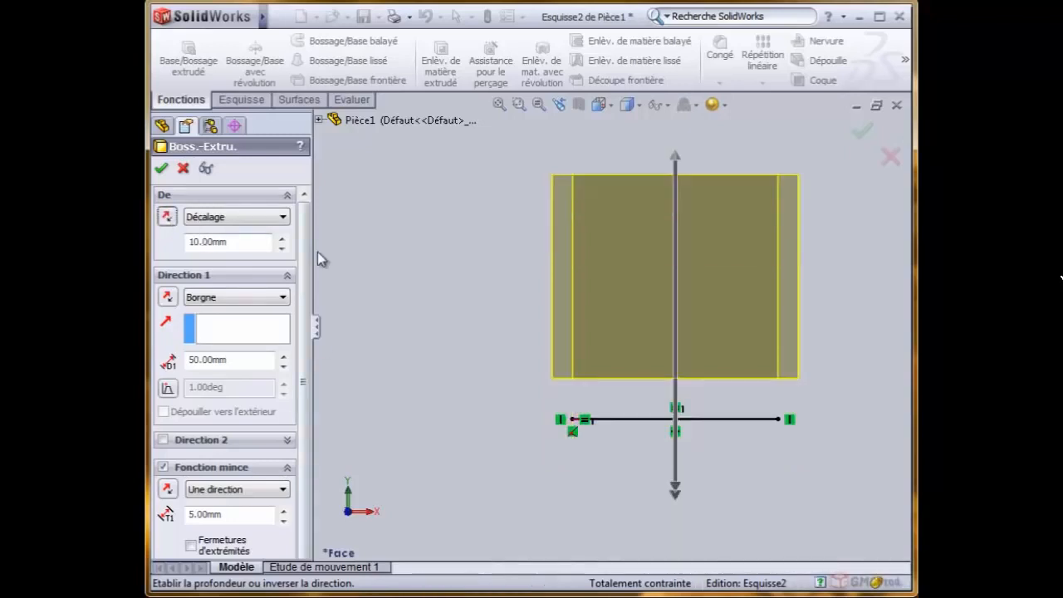
# - Turn off the thin feature and set the extrusion's start condition back to Plan d'esquisse
pyautogui.scroll(-1, 306, 247)
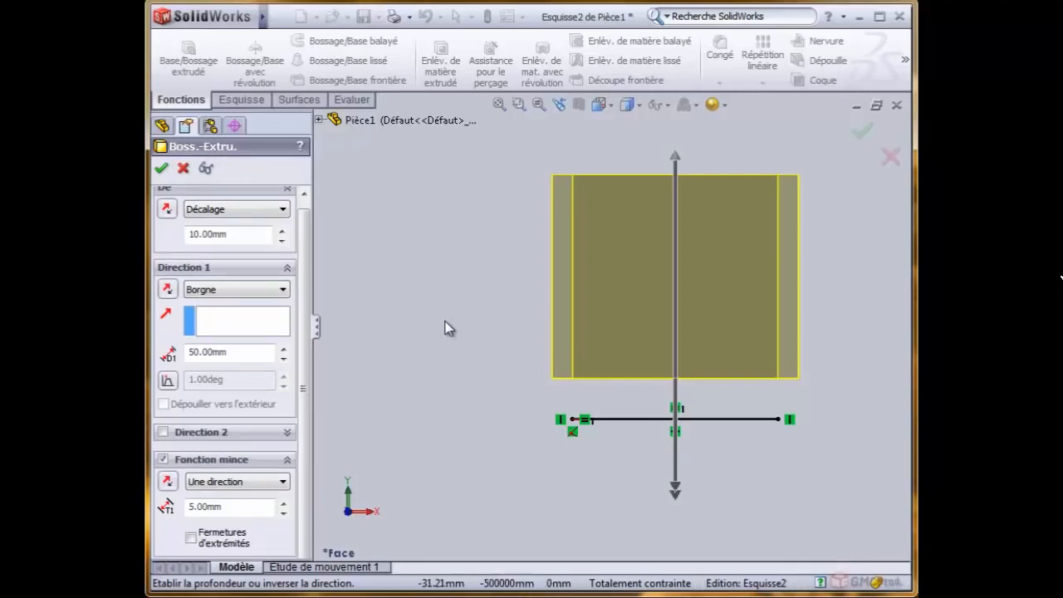
pyautogui.click(163, 458)
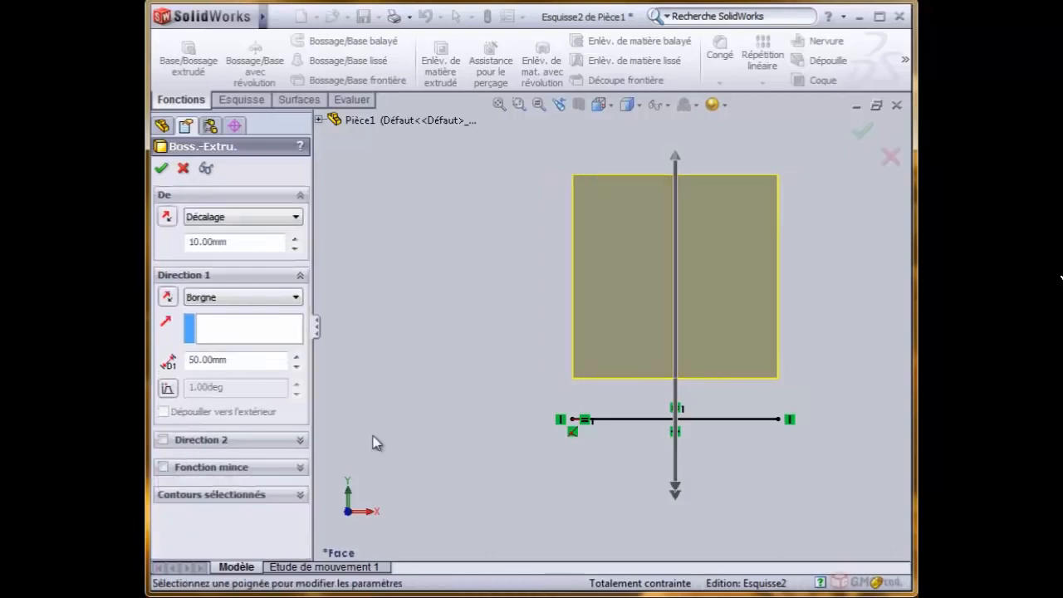
pyautogui.click(214, 219)
pyautogui.click(278, 233)
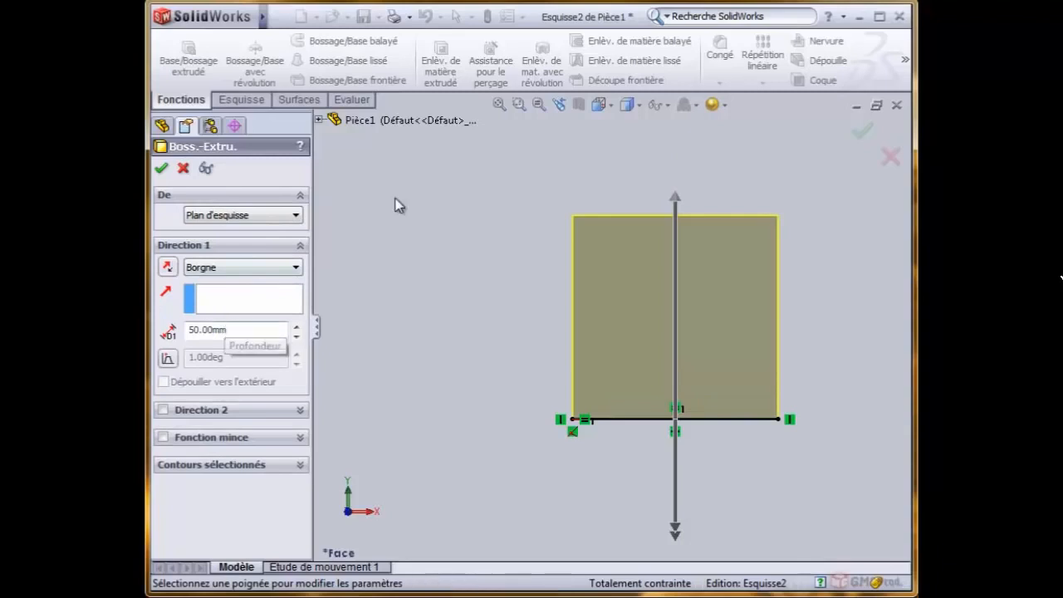
# - Enable Direction 2 with a blind depth of 10 mm and complete the extrusion, fitting the part in the isometric view
pyautogui.click(613, 113)
pyautogui.click(622, 147)
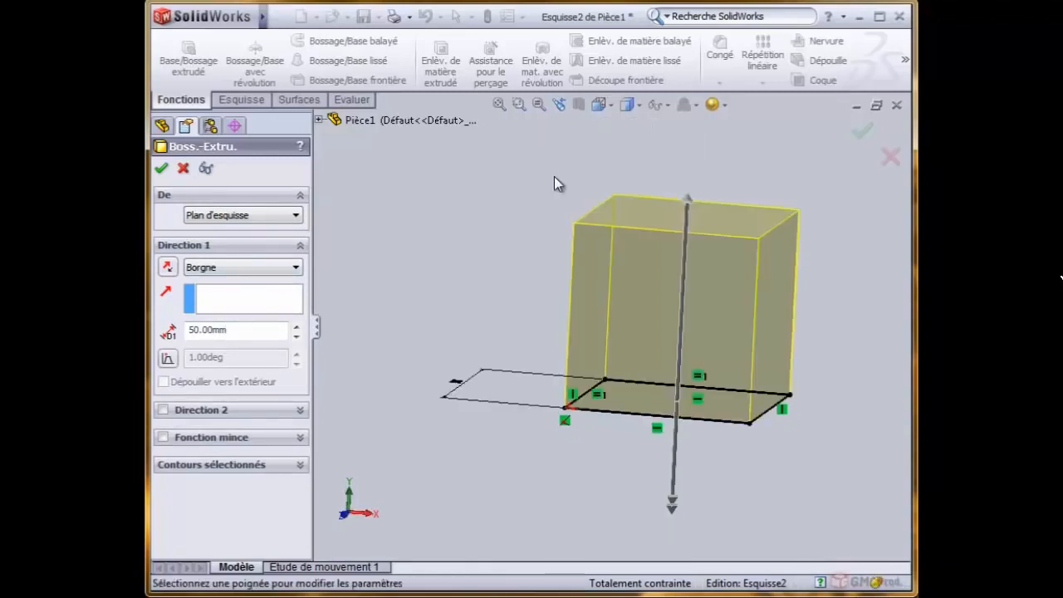
pyautogui.click(163, 409)
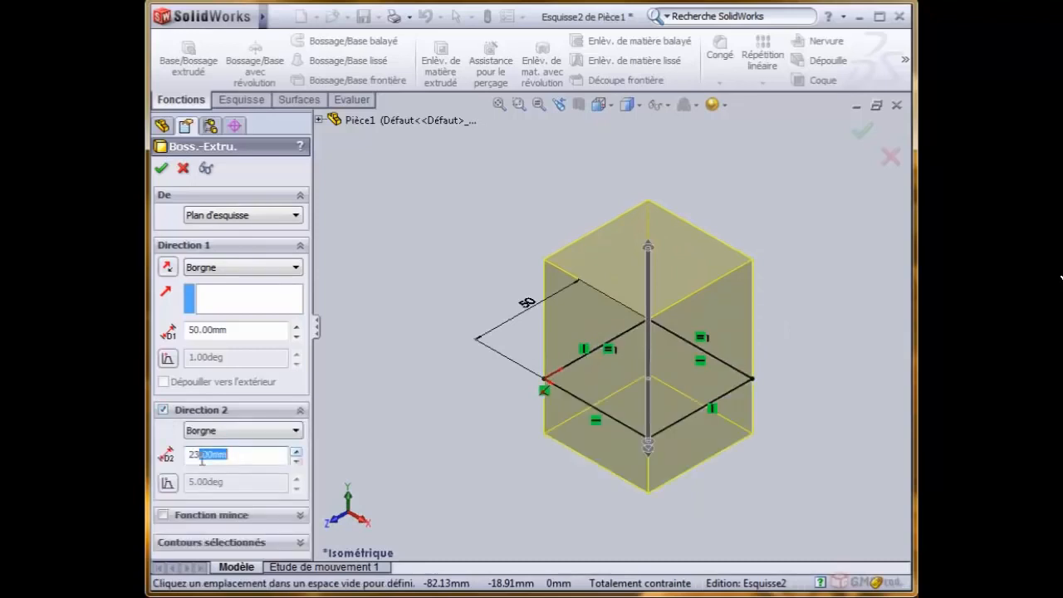
pyautogui.write('10')
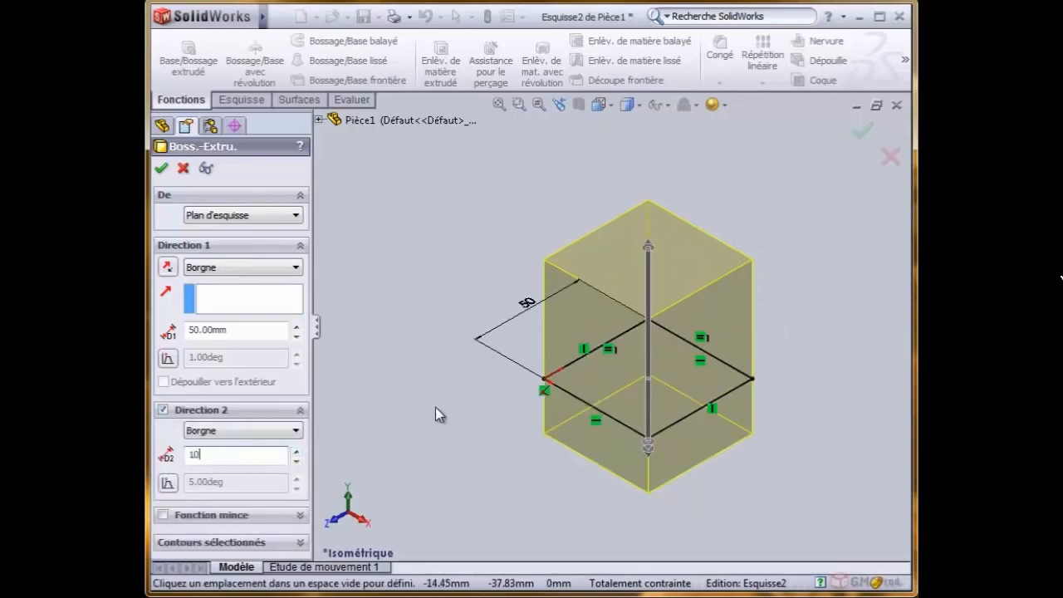
pyautogui.press('Return')
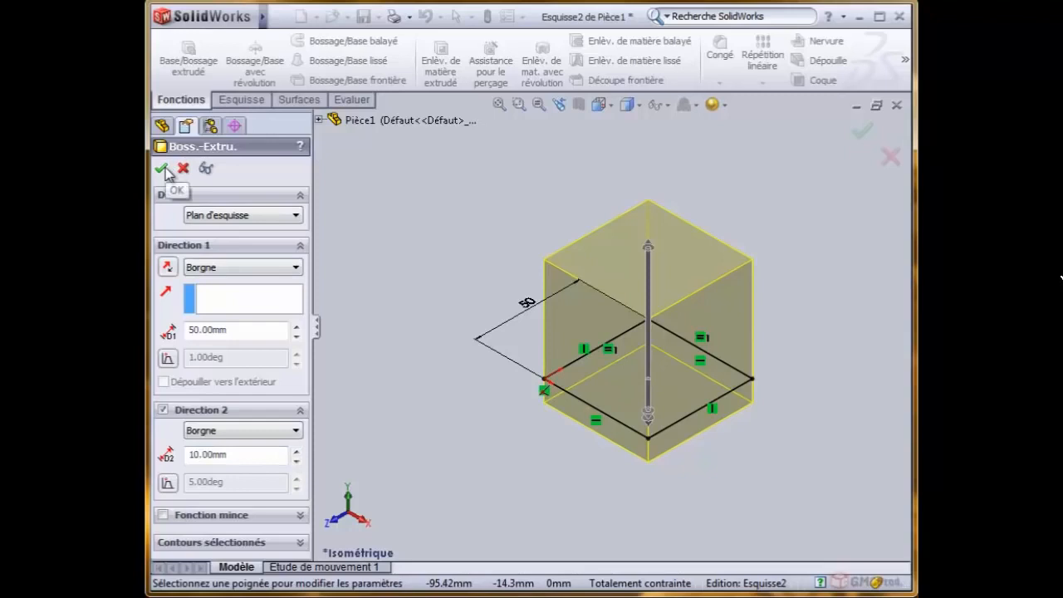
pyautogui.click(865, 132)
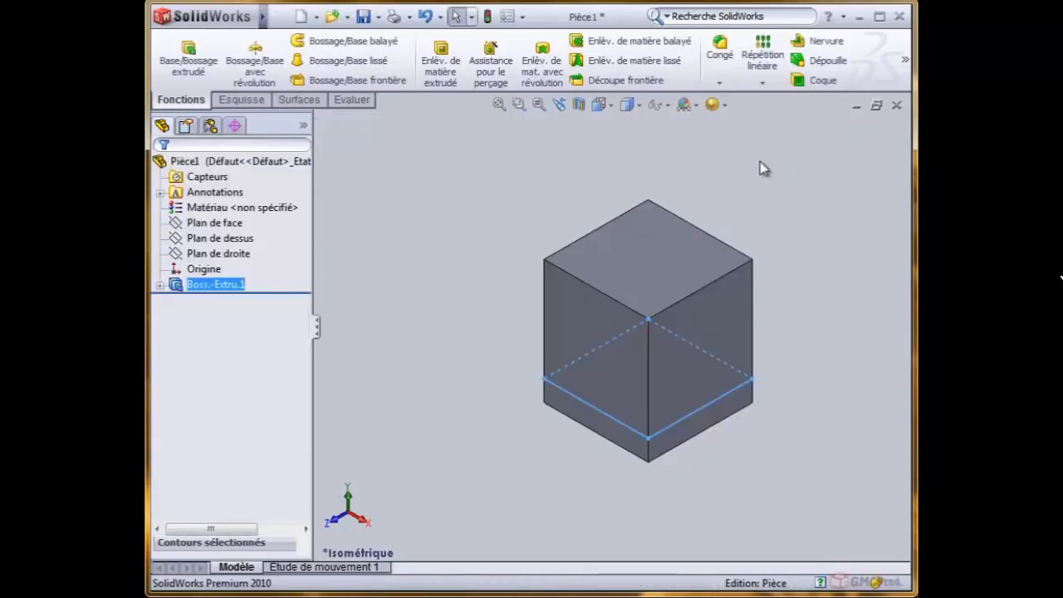
pyautogui.click(499, 104)
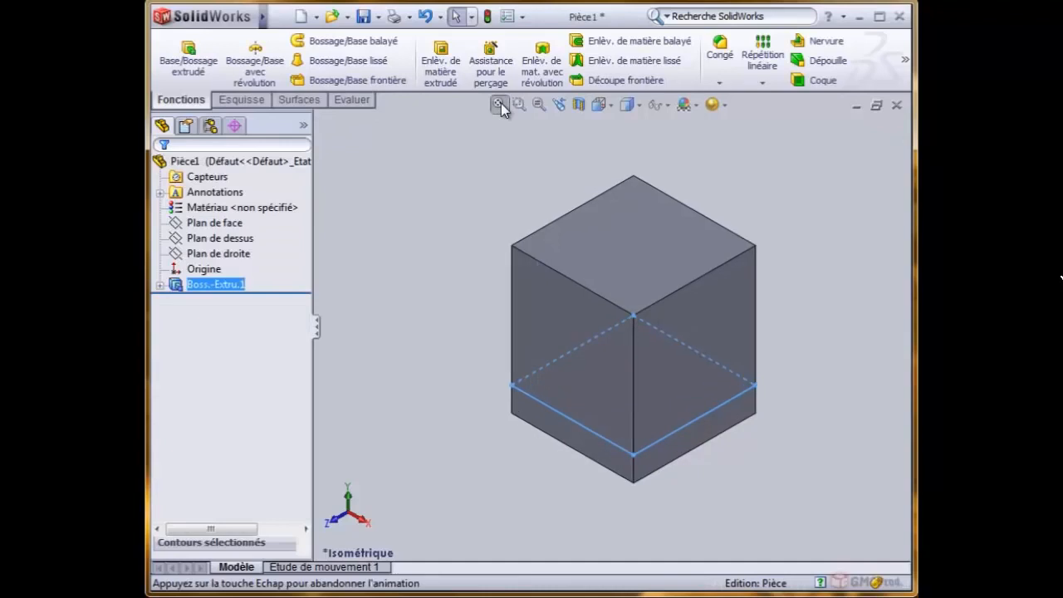
pyautogui.click(403, 172)
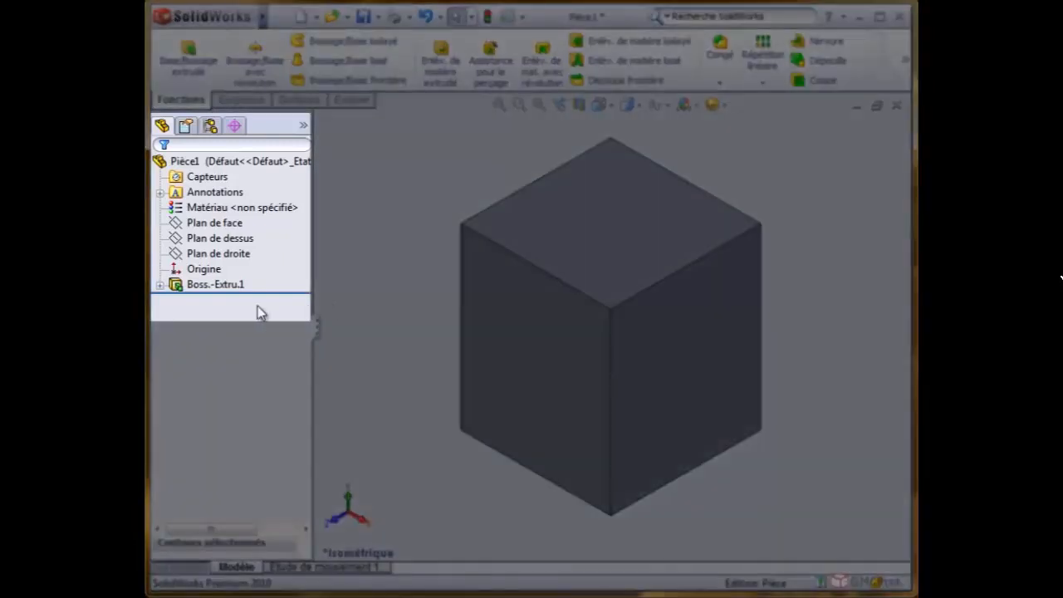
# - Expand Boss.-Extru.1 in the feature tree and examine how the extrusion and its sketch Esquisse2 are related
pyautogui.click(206, 286)
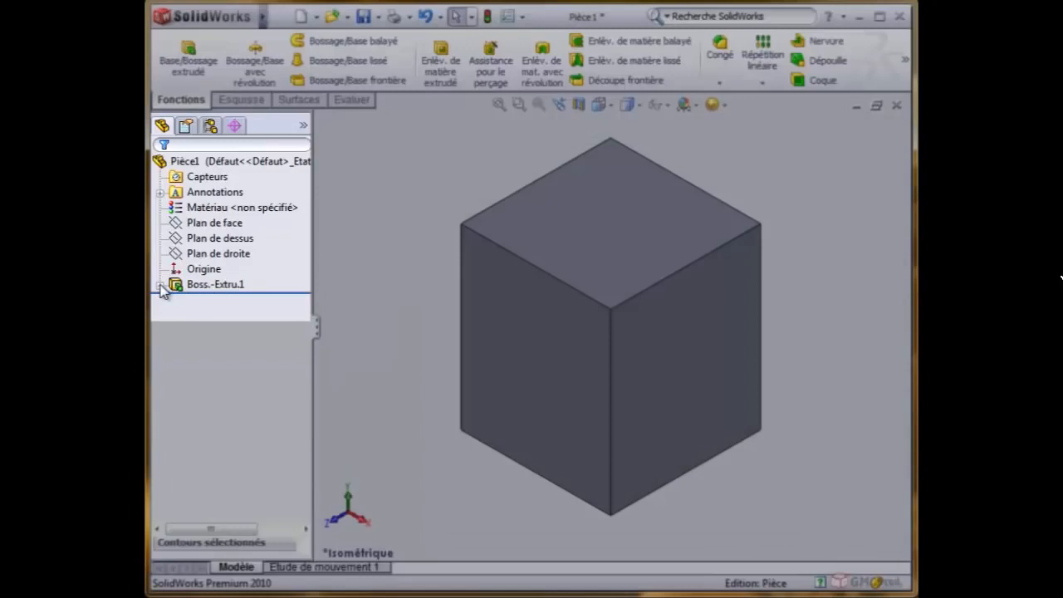
pyautogui.click(160, 284)
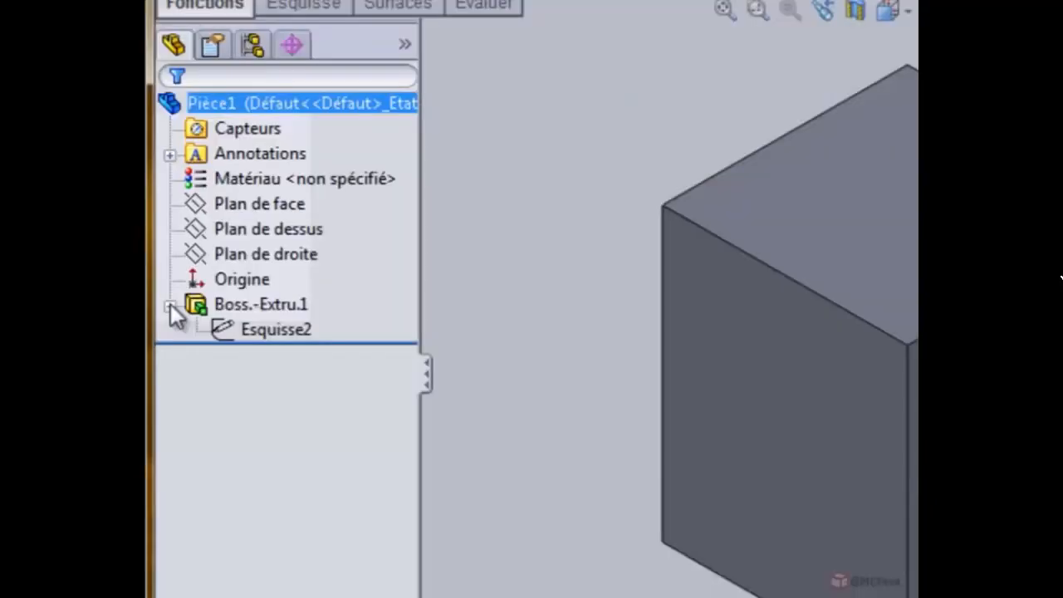
pyautogui.click(286, 344)
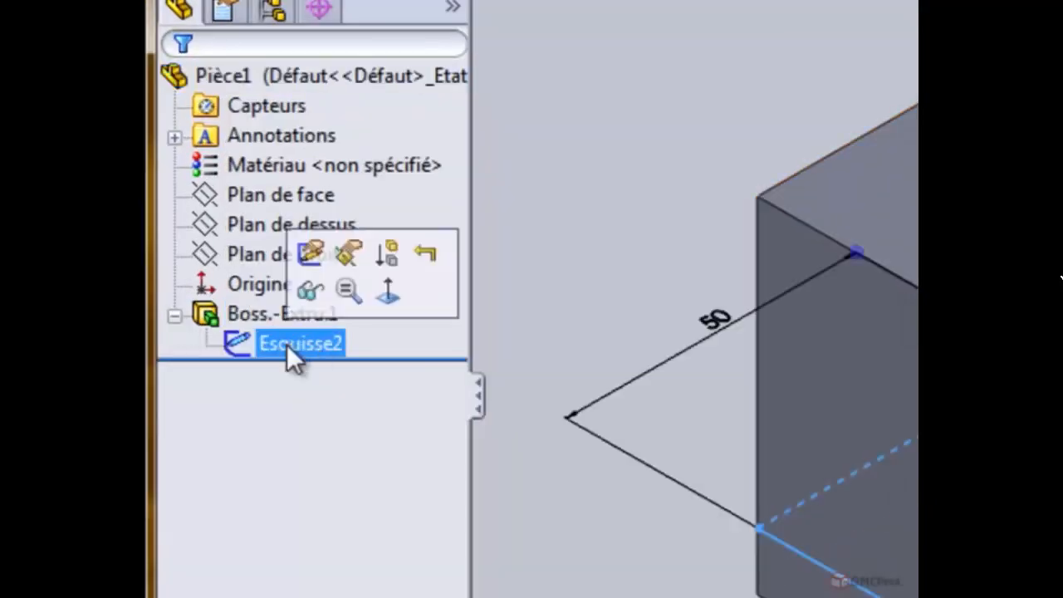
pyautogui.keyDown('ctrl'); pyautogui.click(220, 315); pyautogui.keyUp('ctrl')
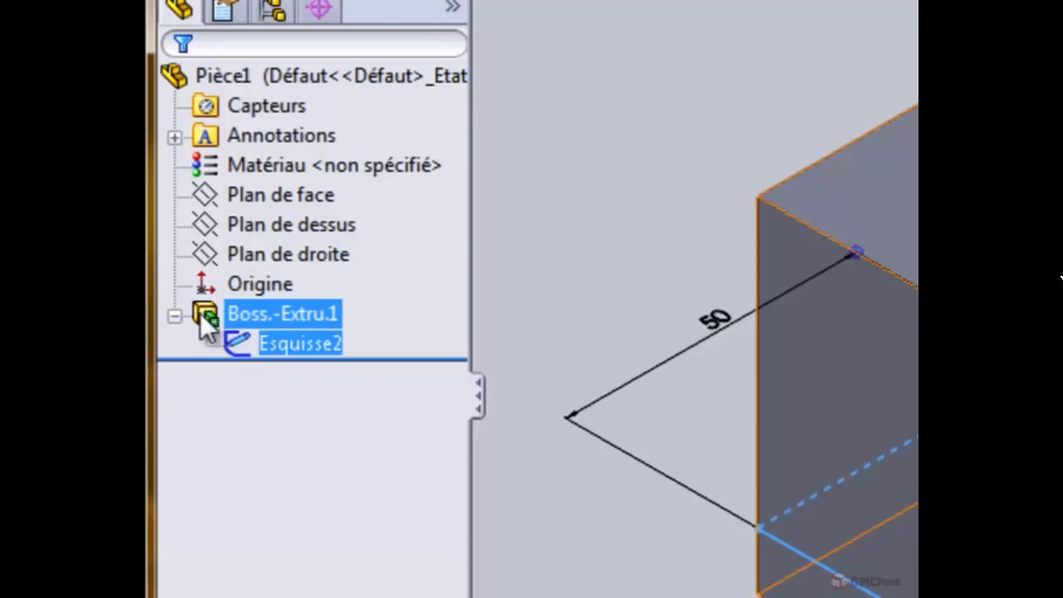
pyautogui.click(250, 341)
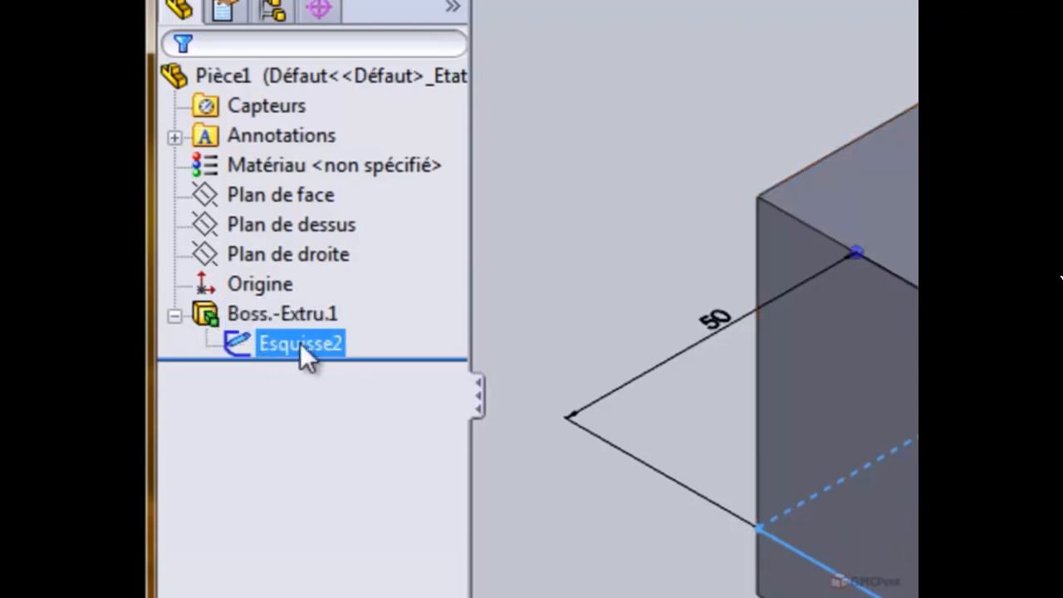
pyautogui.keyDown('ctrl'); pyautogui.click(271, 314); pyautogui.keyUp('ctrl')
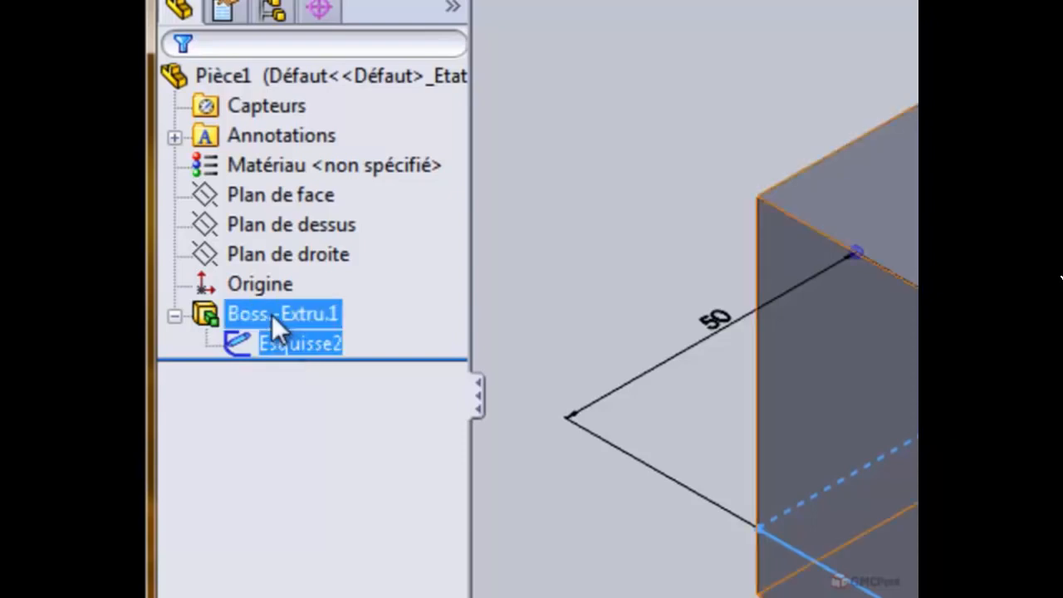
pyautogui.keyDown('ctrl'); pyautogui.click(272, 313); pyautogui.keyUp('ctrl')
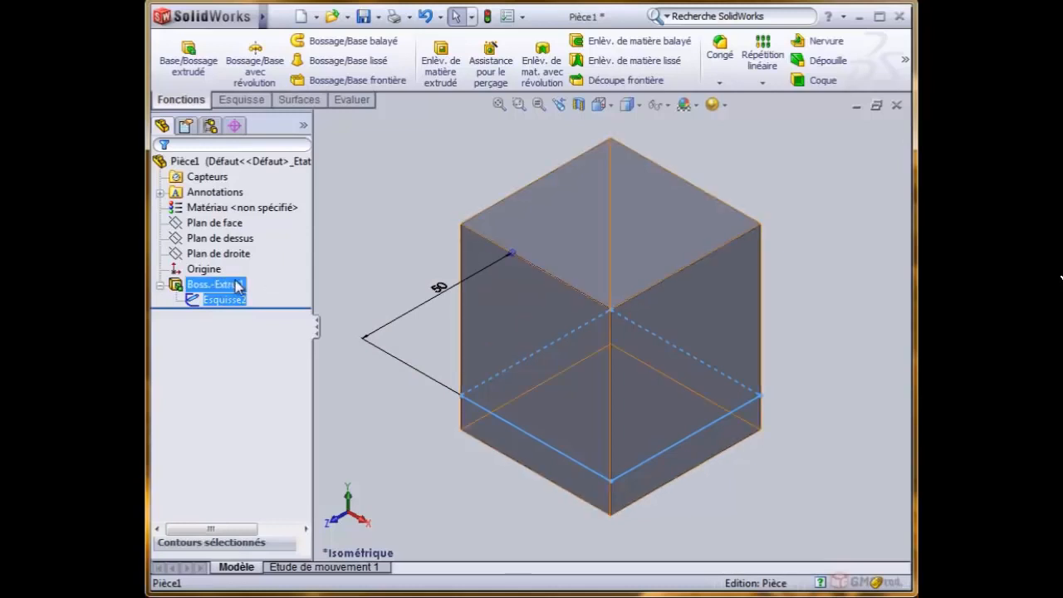
pyautogui.click(204, 286)
pyautogui.click(215, 302)
pyautogui.click(213, 304)
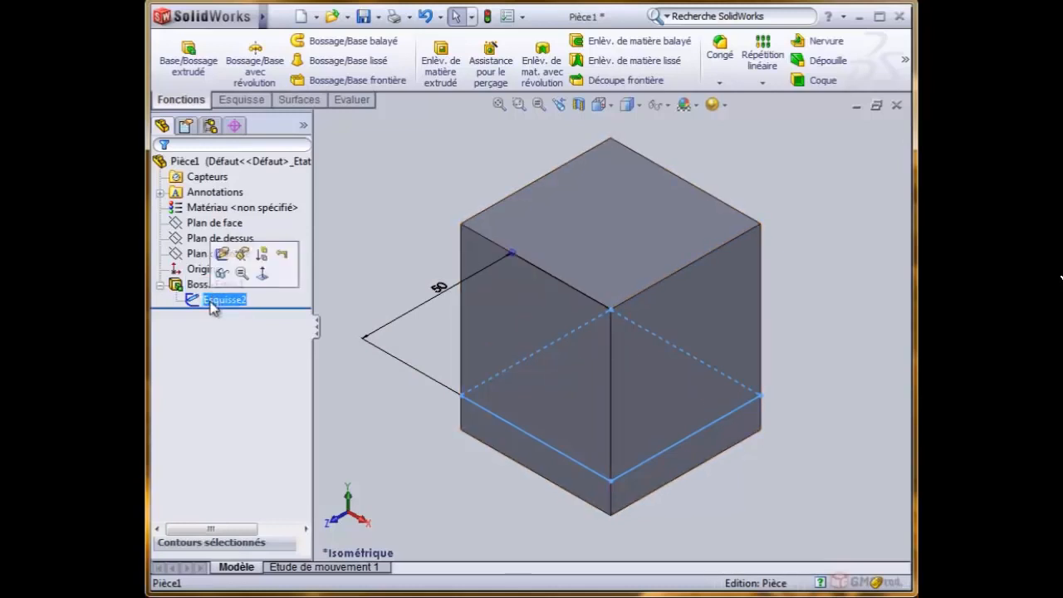
# - Edit Esquisse2, set the square's side dimension to 60 mm and exit the sketch to rebuild the part
pyautogui.click(202, 302)
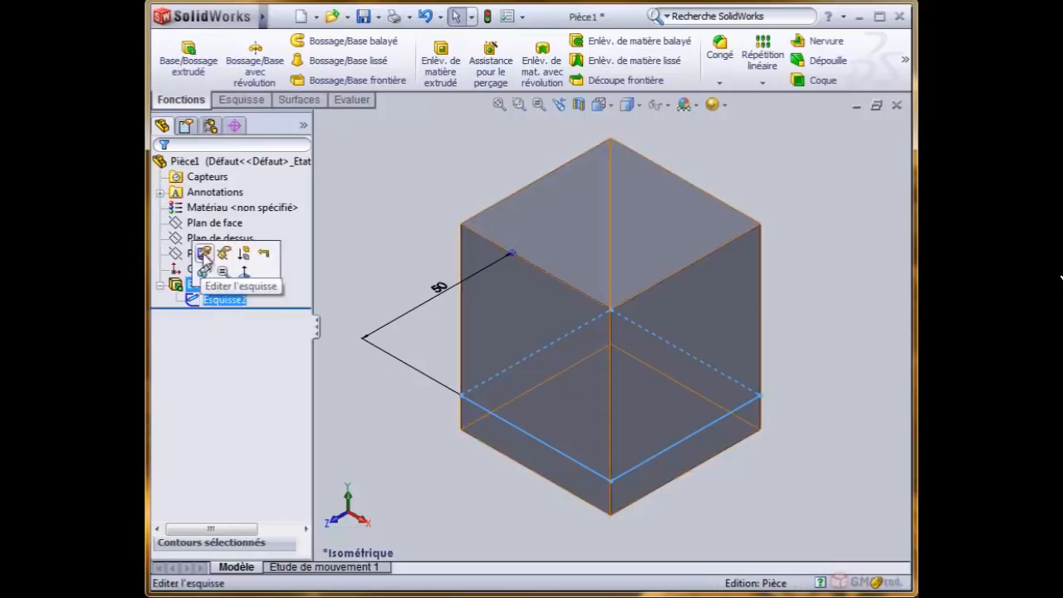
pyautogui.click(204, 254)
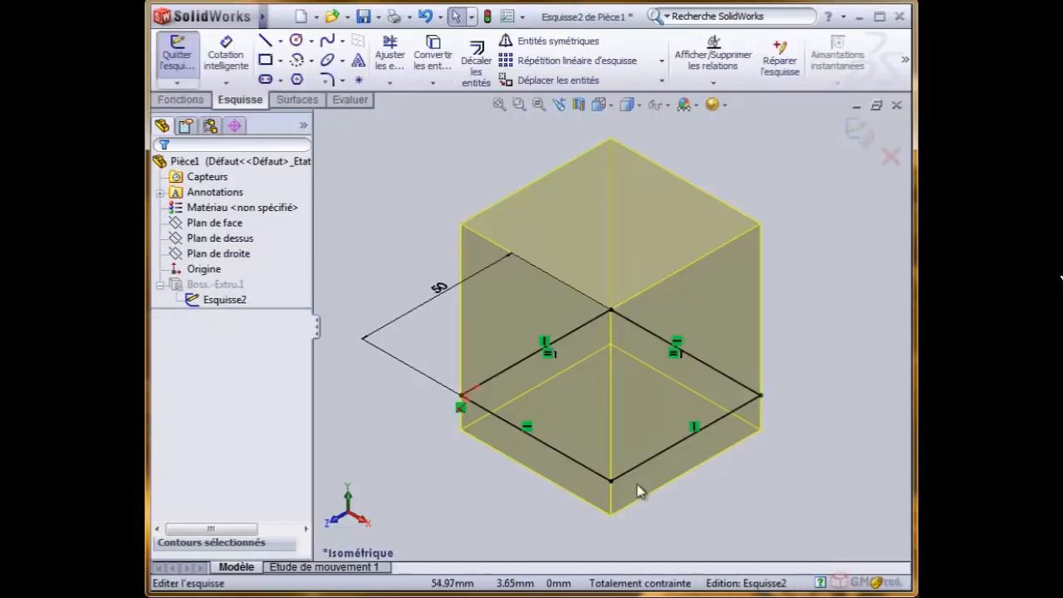
pyautogui.click(440, 291)
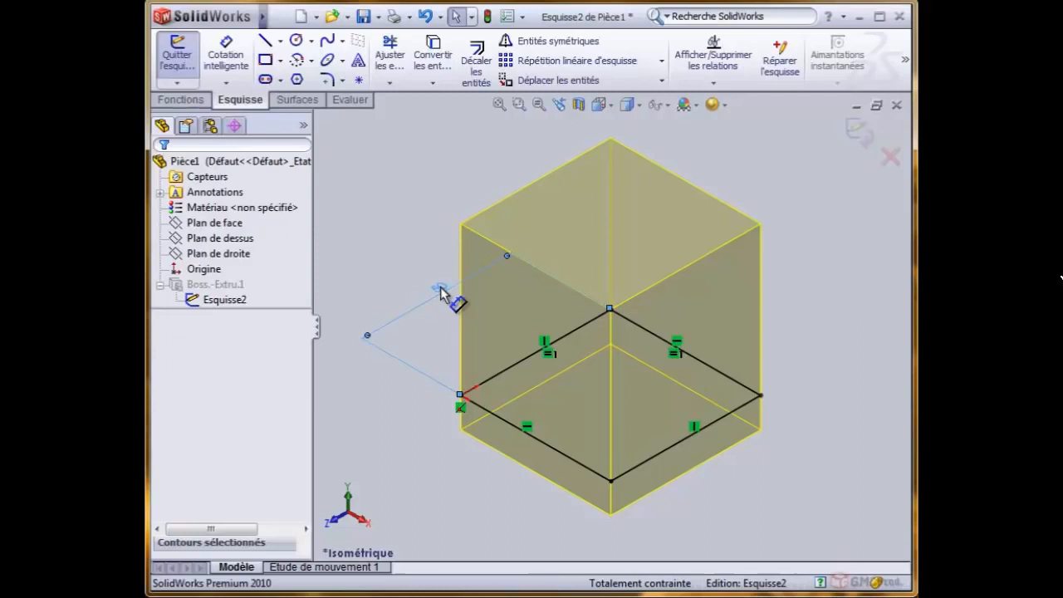
pyautogui.click(416, 239)
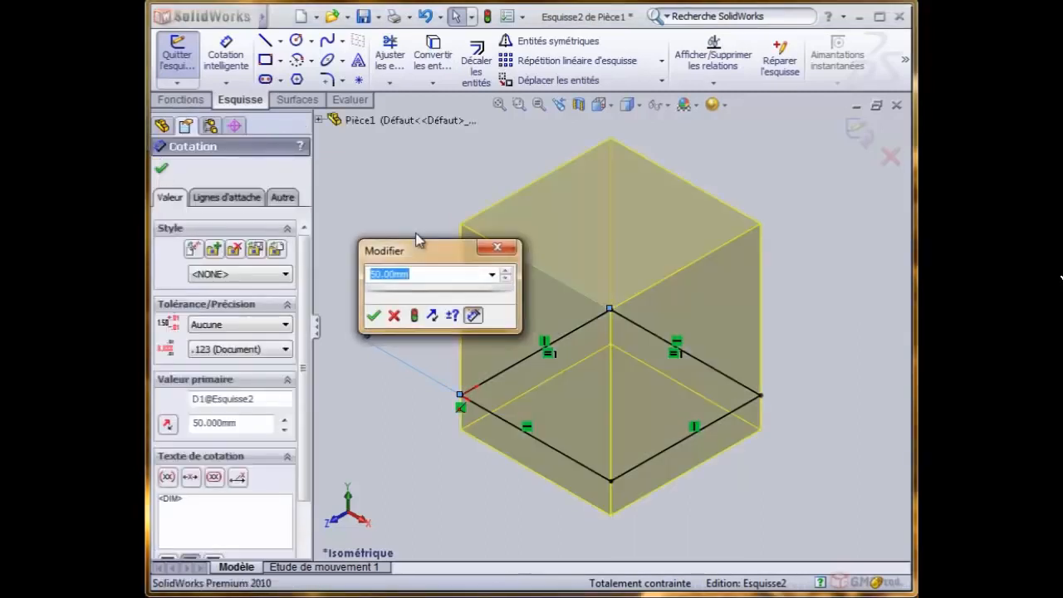
pyautogui.write('60')
pyautogui.click(372, 315)
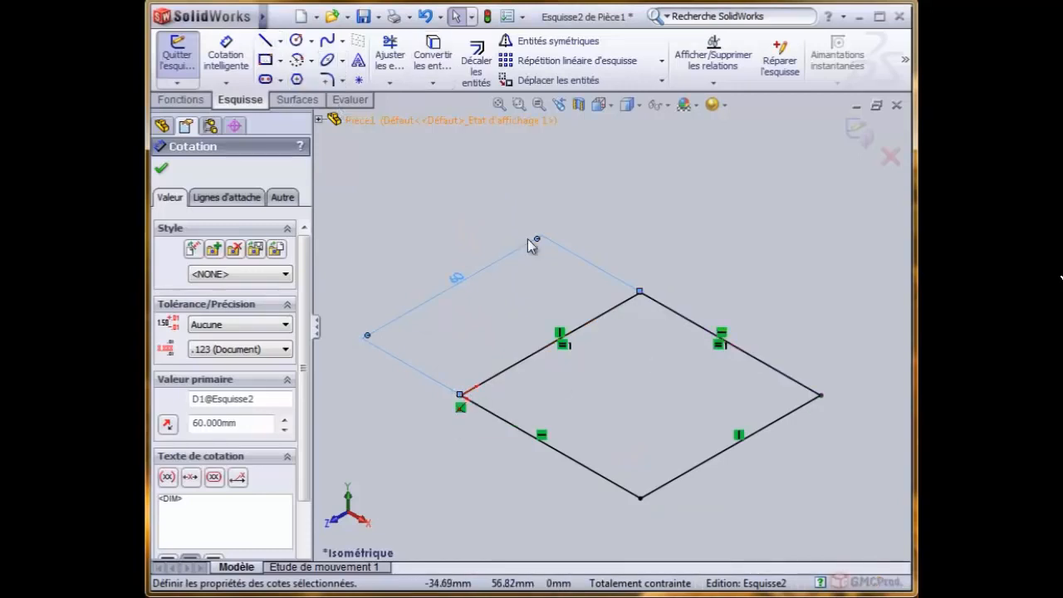
pyautogui.click(858, 131)
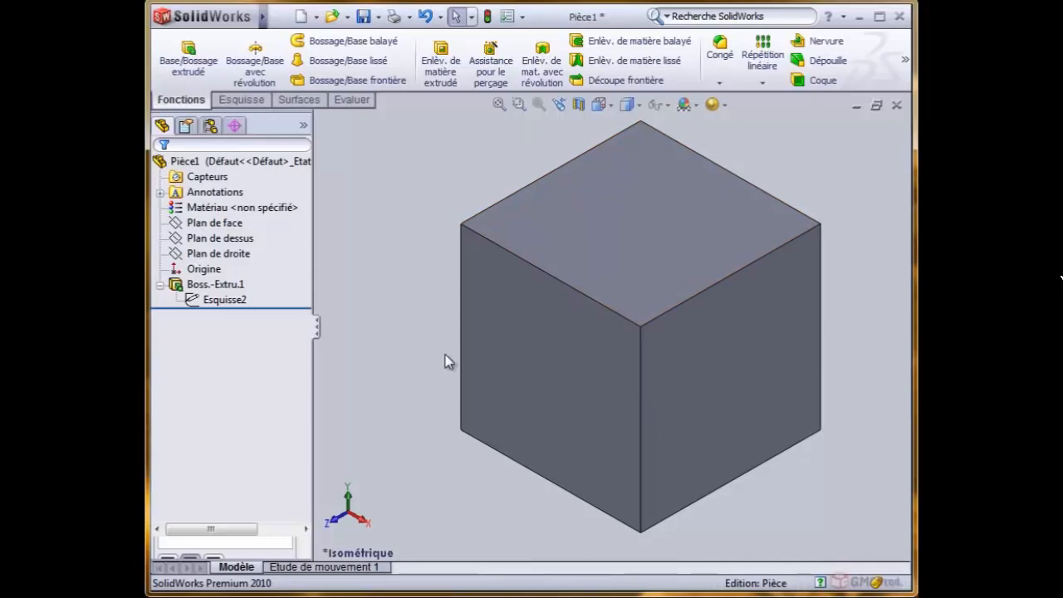
# - Edit the Boss.-Extru.1 feature, set its Direction 1 depth to 40 mm, and collapse the feature in the tree
pyautogui.click(178, 285)
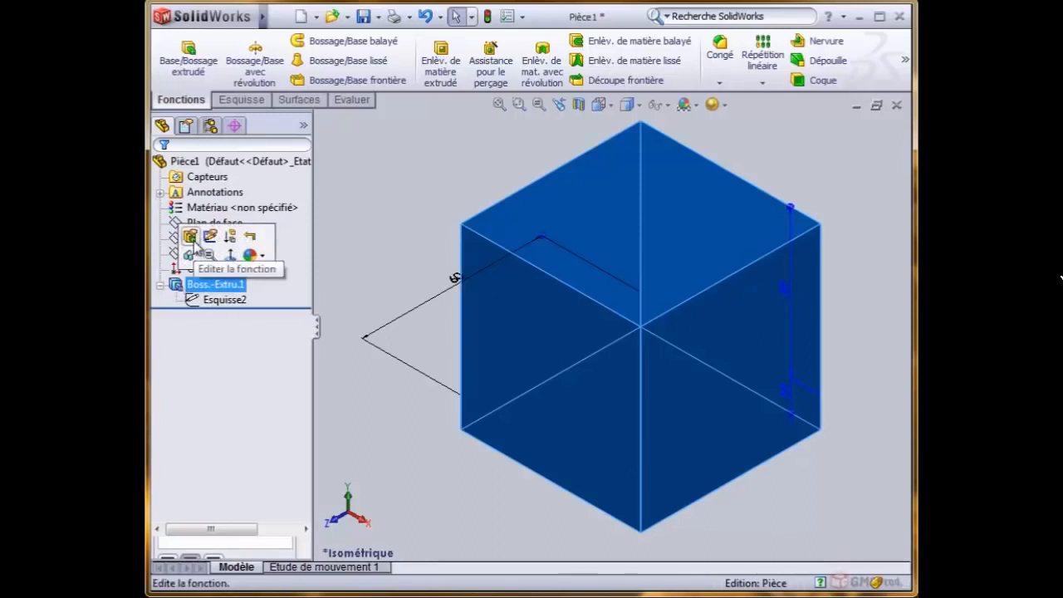
pyautogui.click(190, 237)
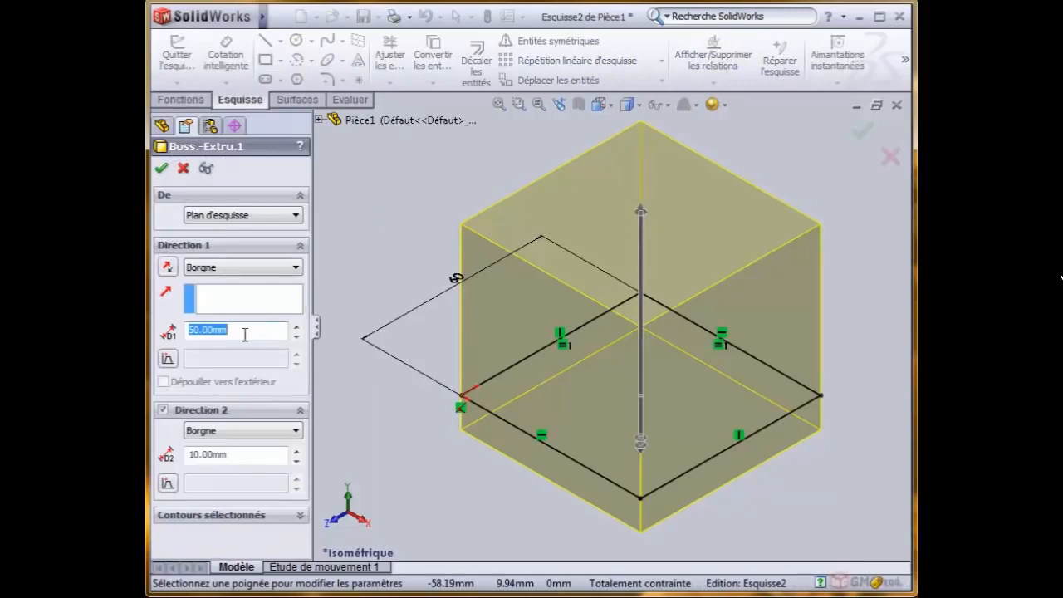
pyautogui.click(296, 336)
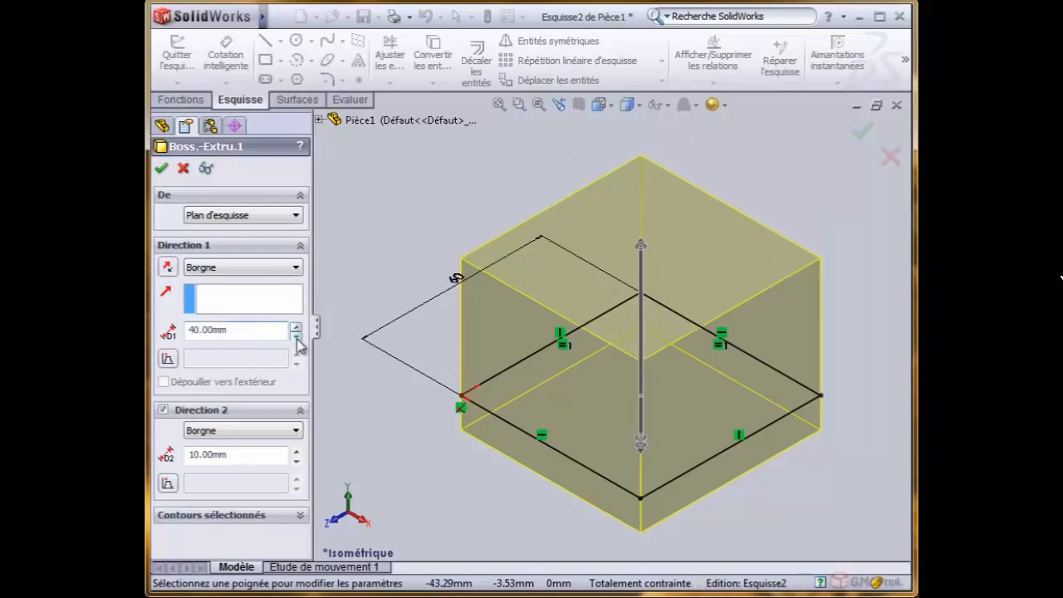
pyautogui.click(160, 171)
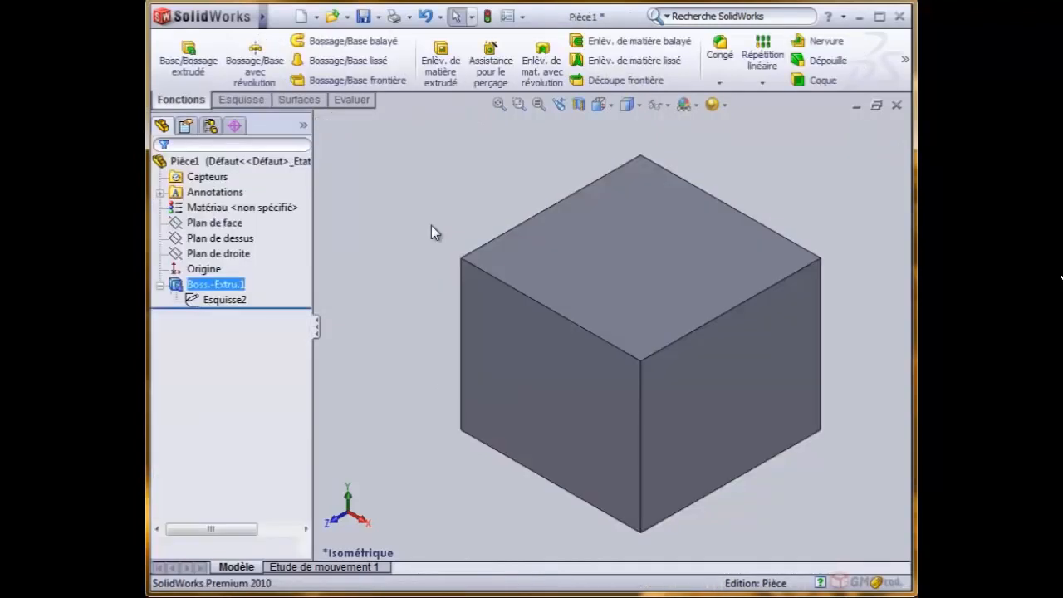
pyautogui.click(160, 284)
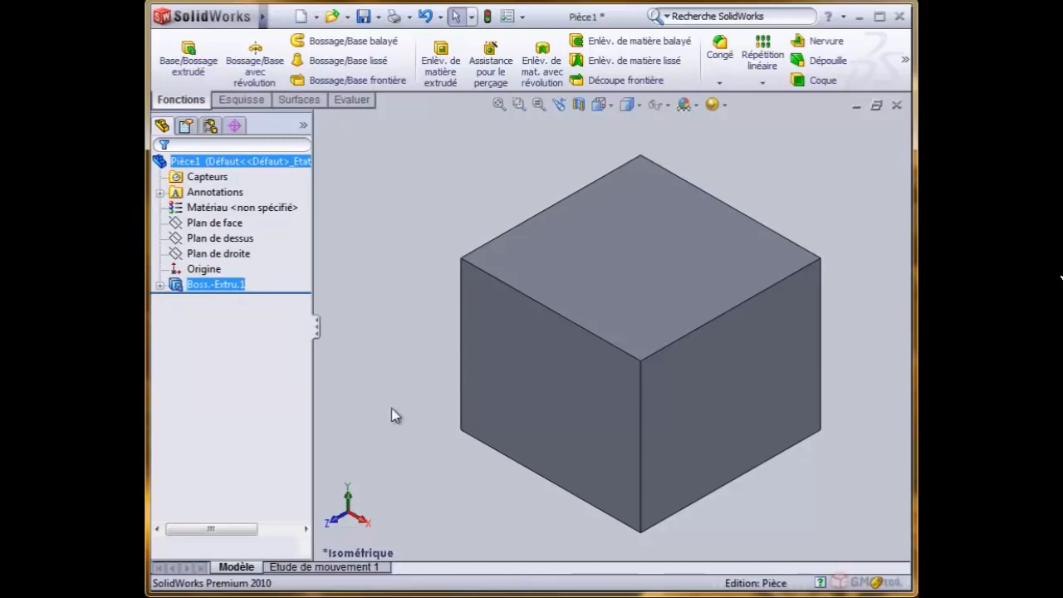
# - Show the block's dimensions from its top face and reposition both depth dimensions and the square's side dimension clear of the body
pyautogui.click(656, 290)
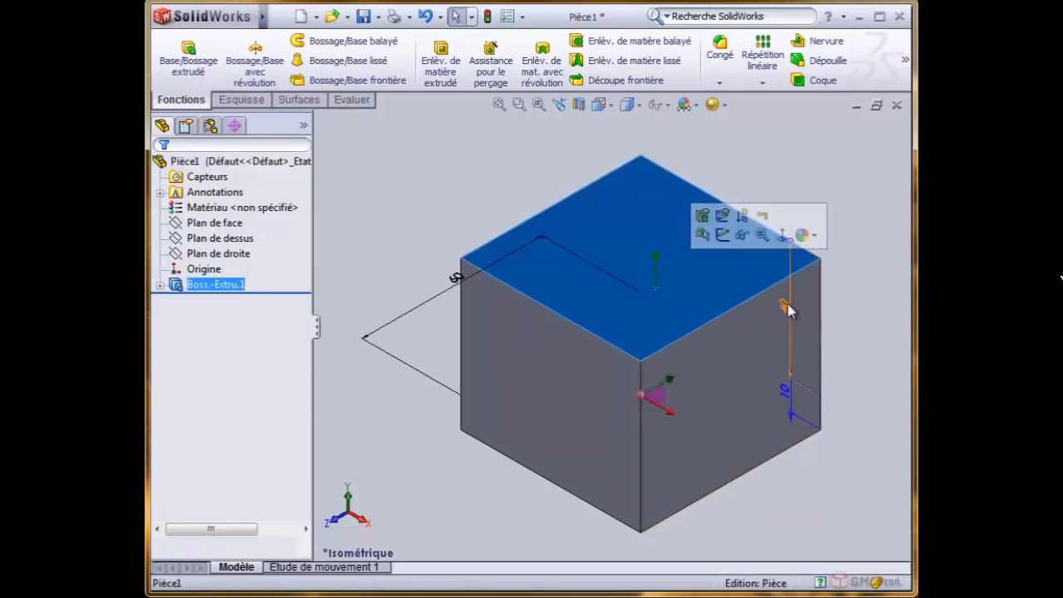
pyautogui.moveTo(787, 311); pyautogui.dragTo(883, 351)
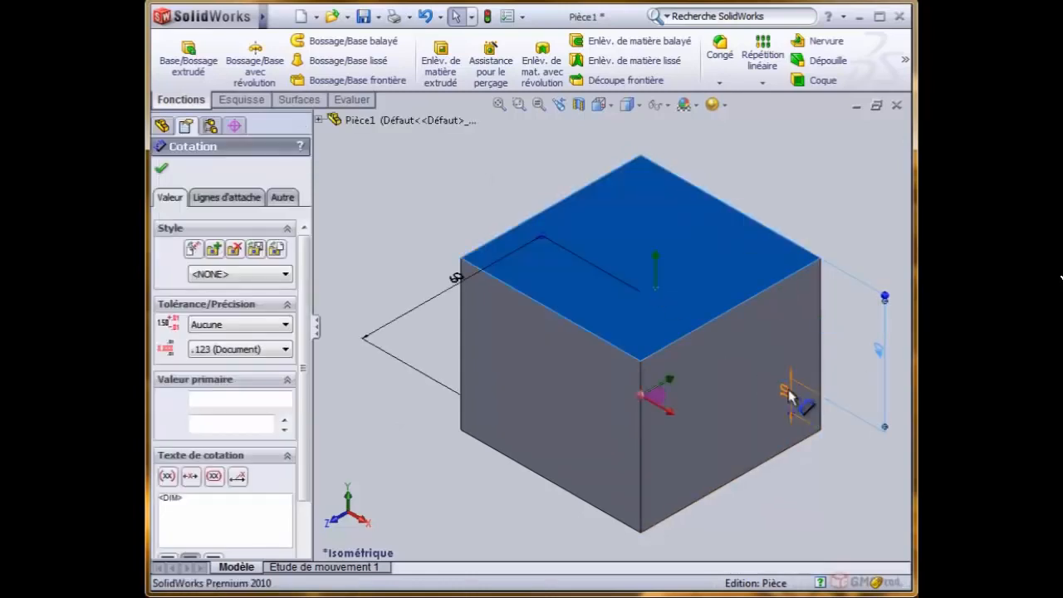
pyautogui.moveTo(788, 397); pyautogui.dragTo(872, 451)
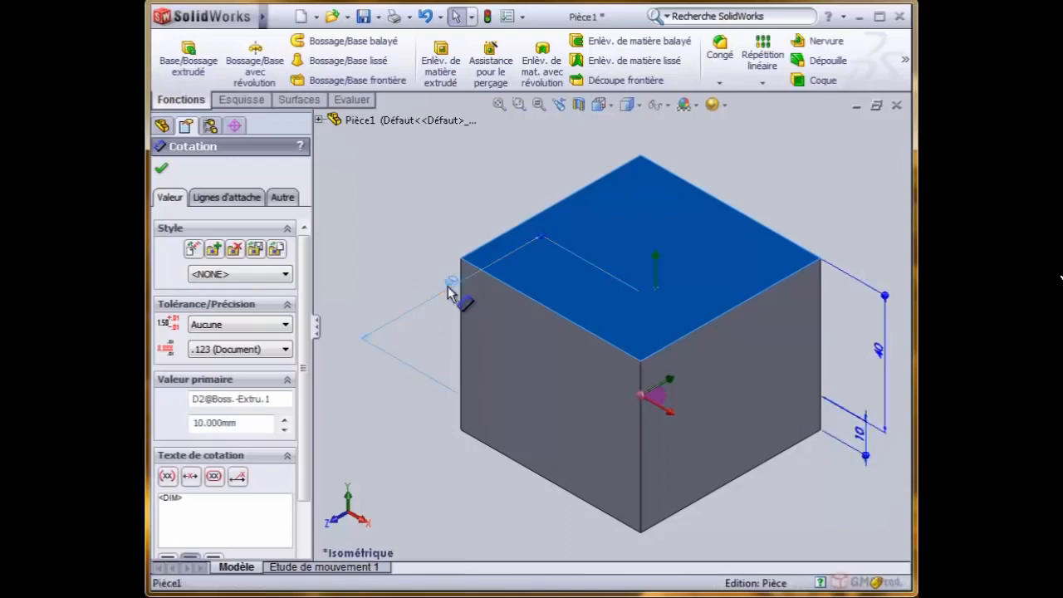
pyautogui.moveTo(447, 292)
pyautogui.mouseDown()
pyautogui.moveTo(432, 311)
pyautogui.moveTo(396, 285)
pyautogui.moveTo(418, 313)
pyautogui.mouseUp()
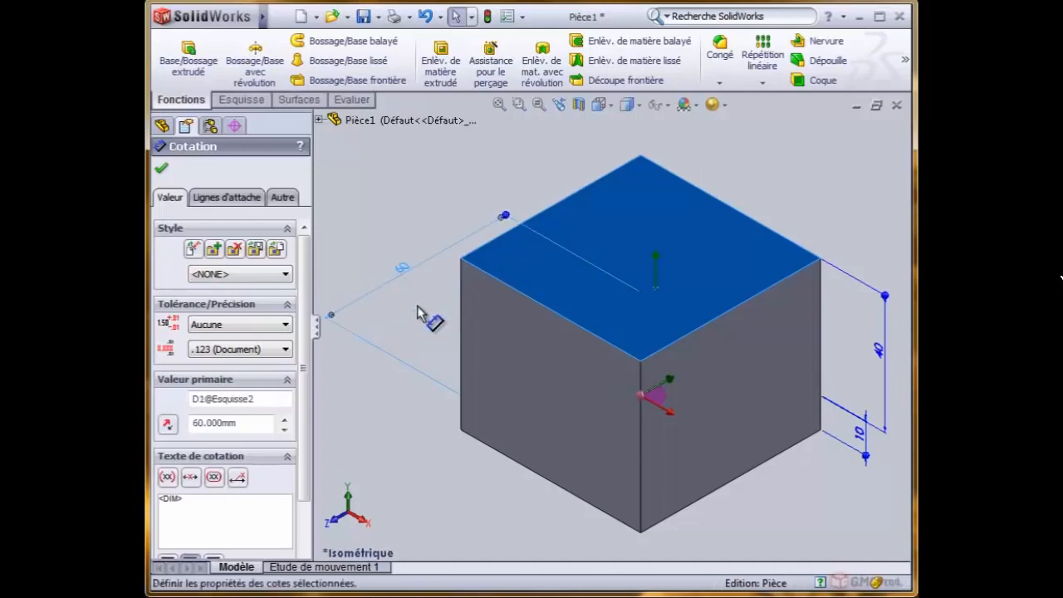
# - Set the square's side dimension to 40 mm directly on the model and rebuild the part
pyautogui.doubleClick(404, 270)
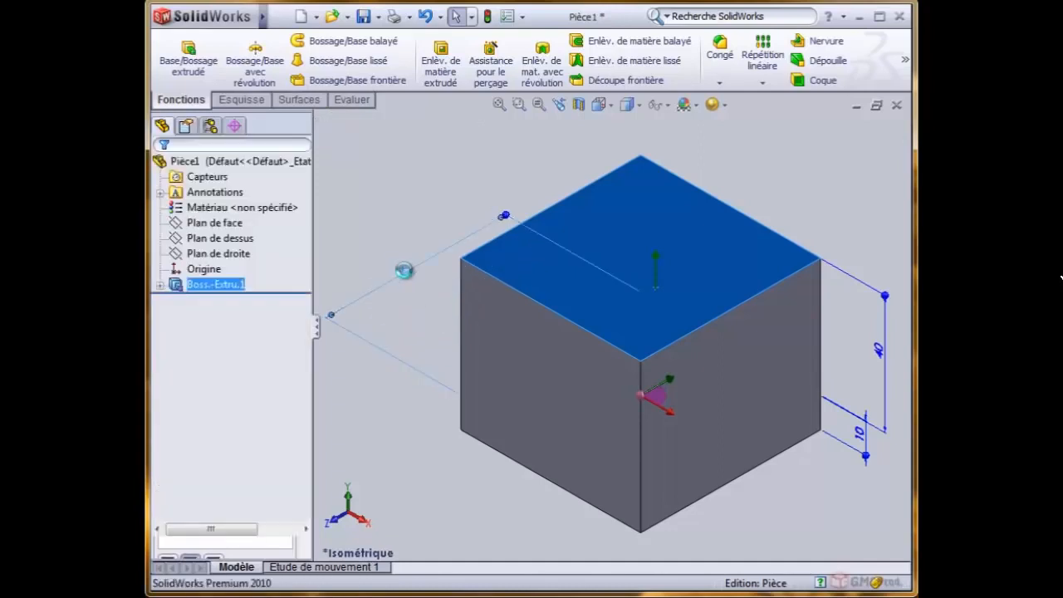
pyautogui.write('40')
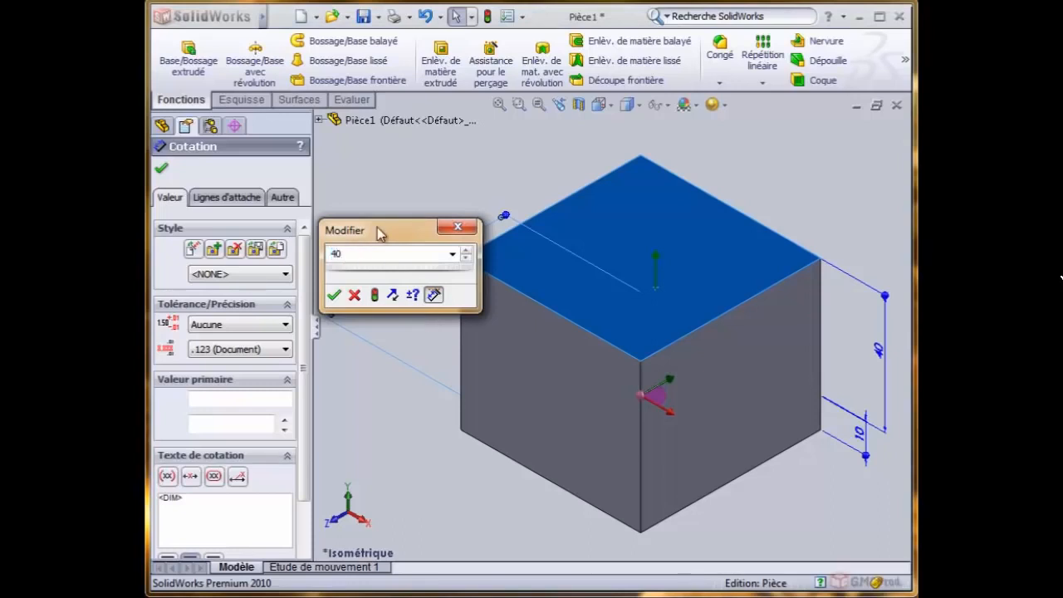
pyautogui.moveTo(379, 232); pyautogui.dragTo(448, 147)
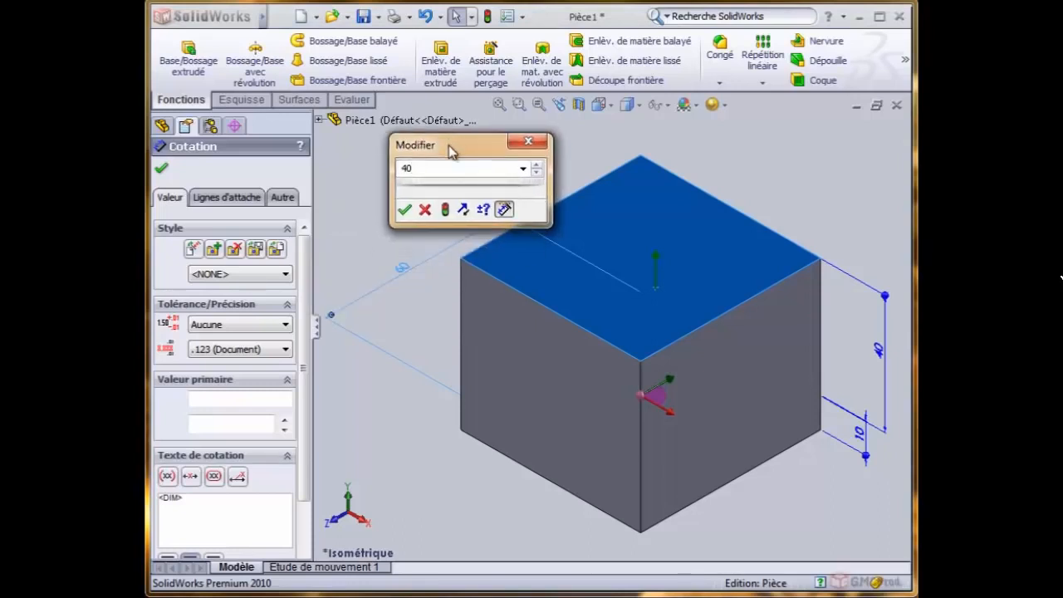
pyautogui.click(407, 210)
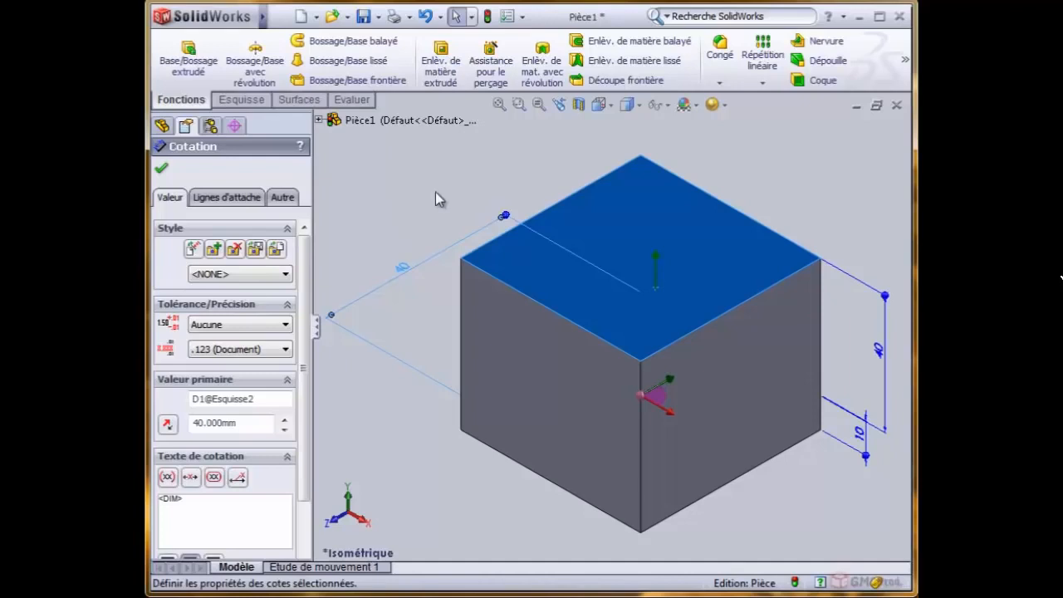
pyautogui.click(488, 18)
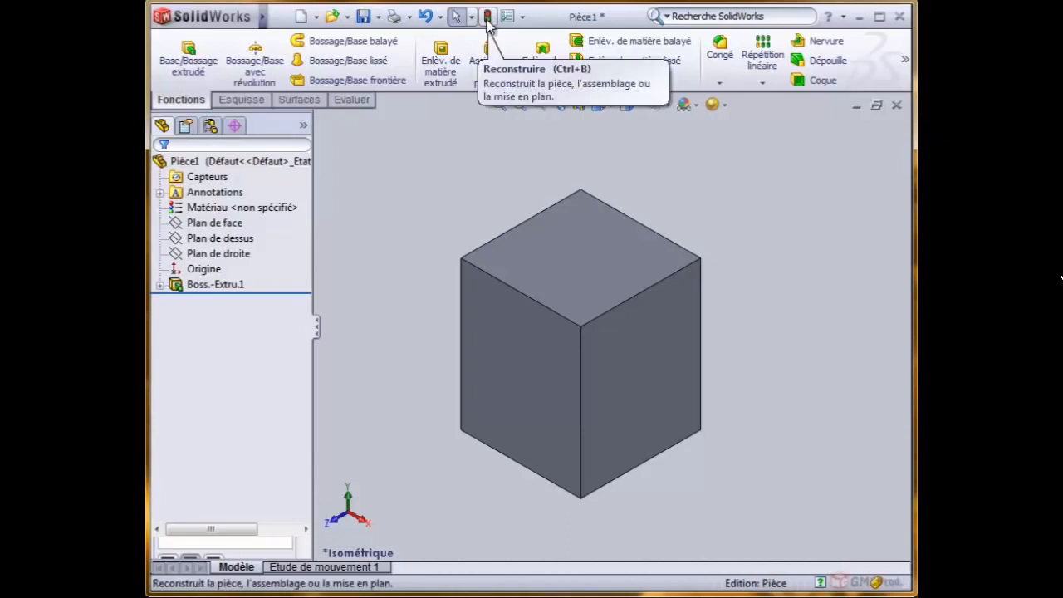
# - Show the dimensions from the block's top face and set the Direction 1 depth to 60 mm directly on the model
pyautogui.click(610, 296)
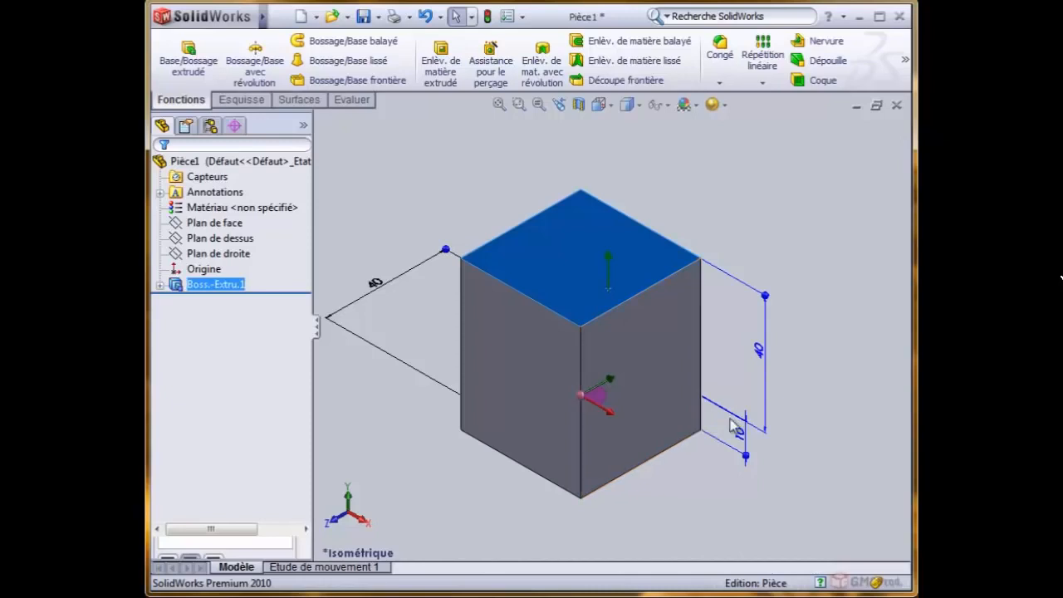
pyautogui.click(762, 355)
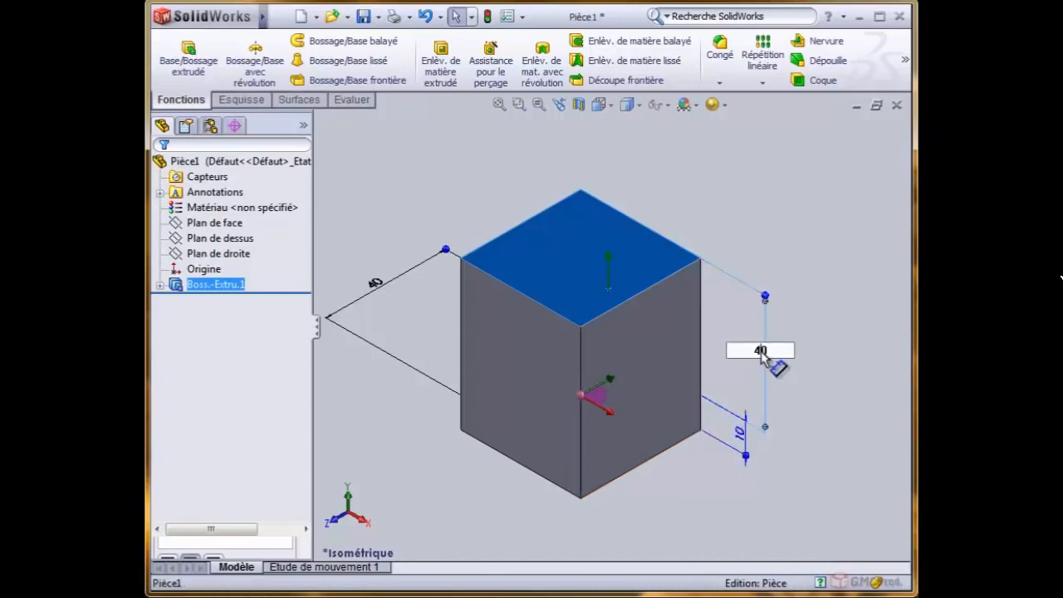
pyautogui.moveTo(781, 353); pyautogui.dragTo(745, 352)
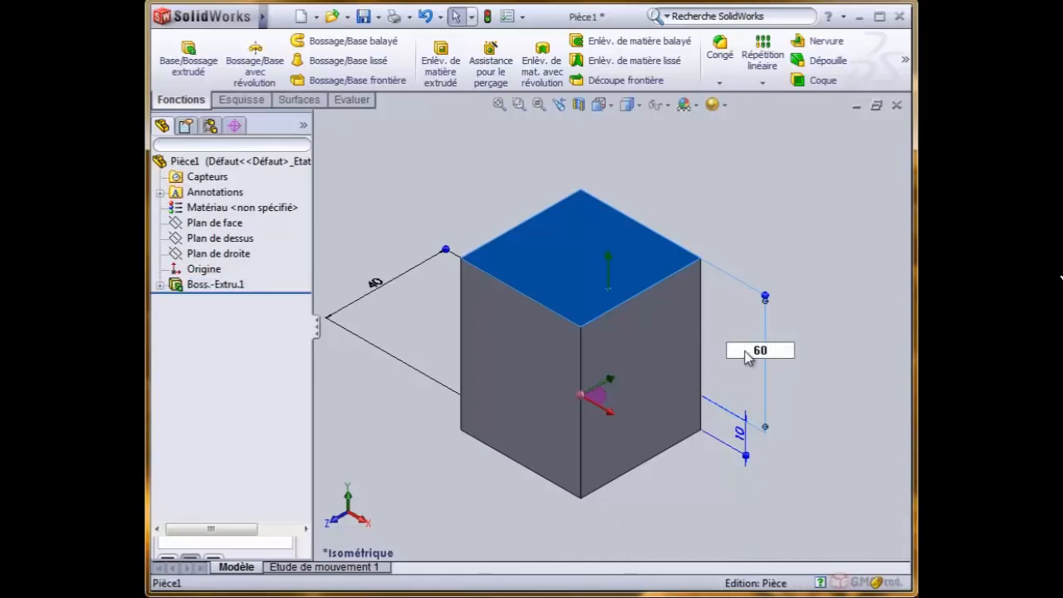
pyautogui.press('Return')
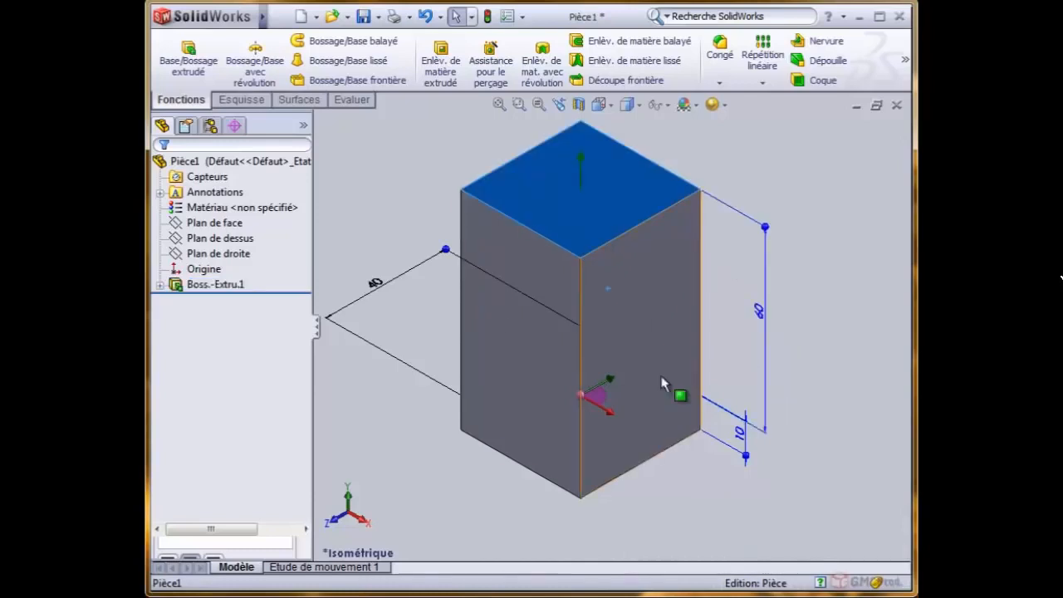
# - Set the square's side dimension to 50 mm on the model, rebuild from the Modifier dialog, and fit the part in view
pyautogui.click(376, 286)
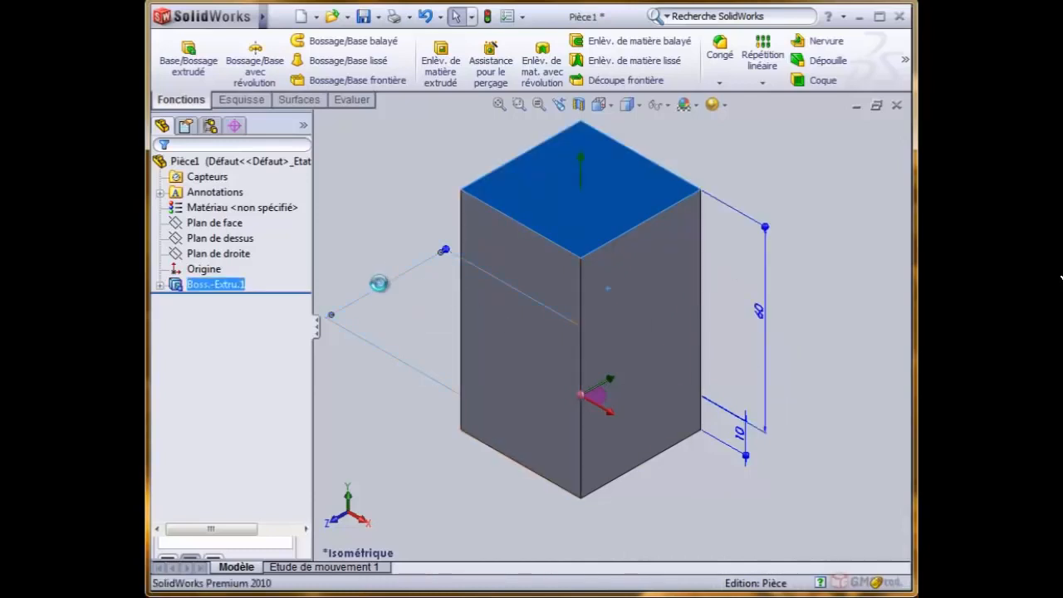
pyautogui.doubleClick(376, 284)
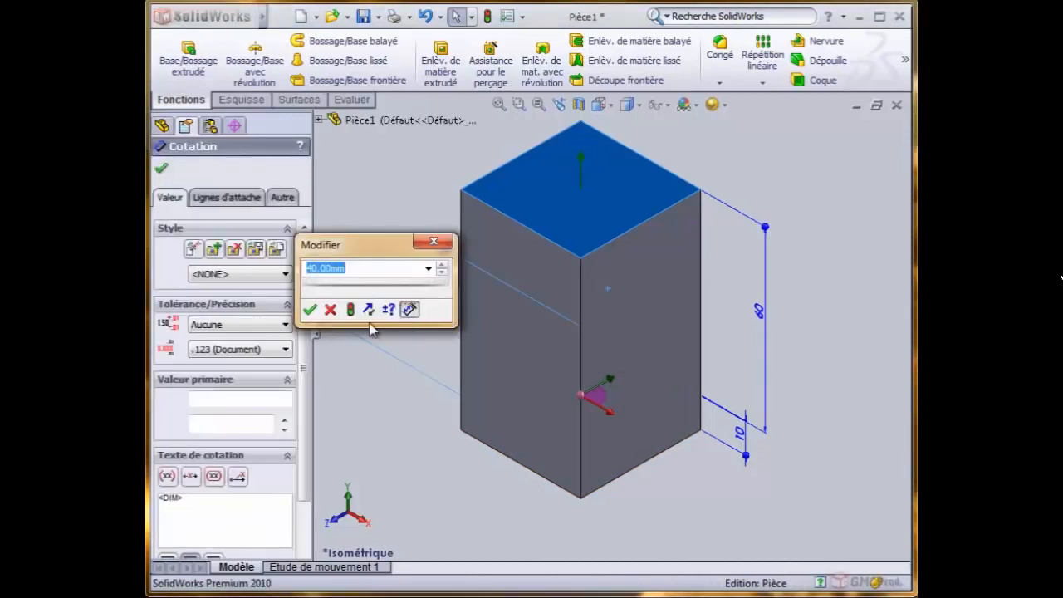
pyautogui.moveTo(351, 269); pyautogui.dragTo(303, 274)
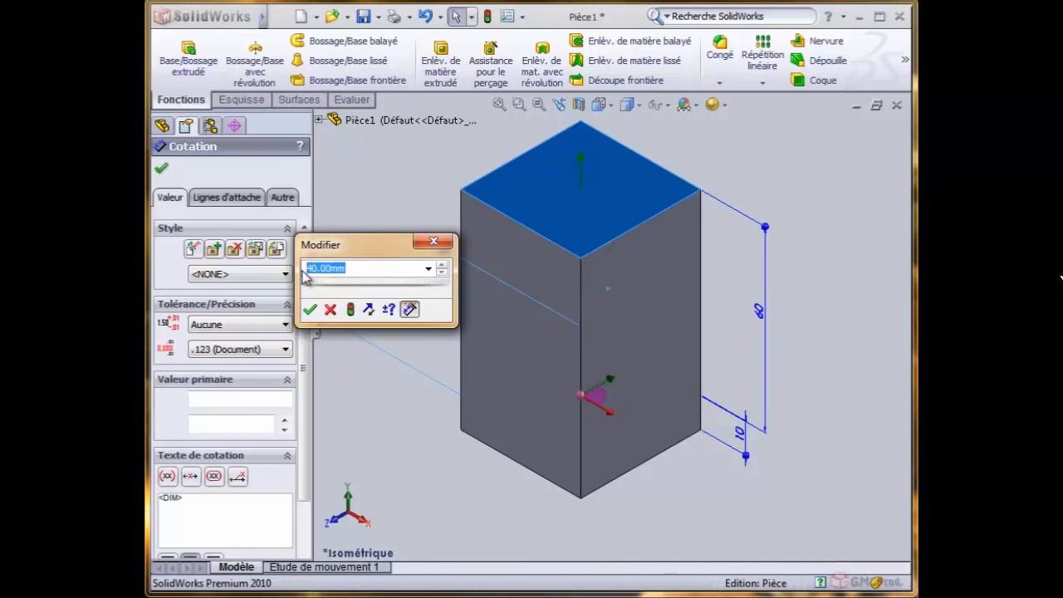
pyautogui.write('50')
pyautogui.click(353, 309)
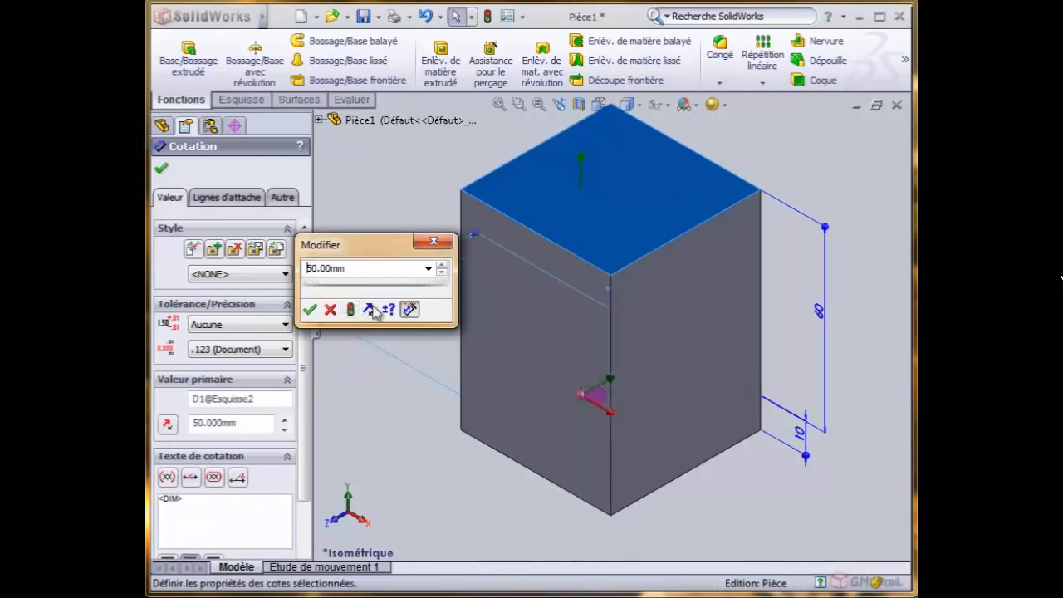
pyautogui.click(309, 309)
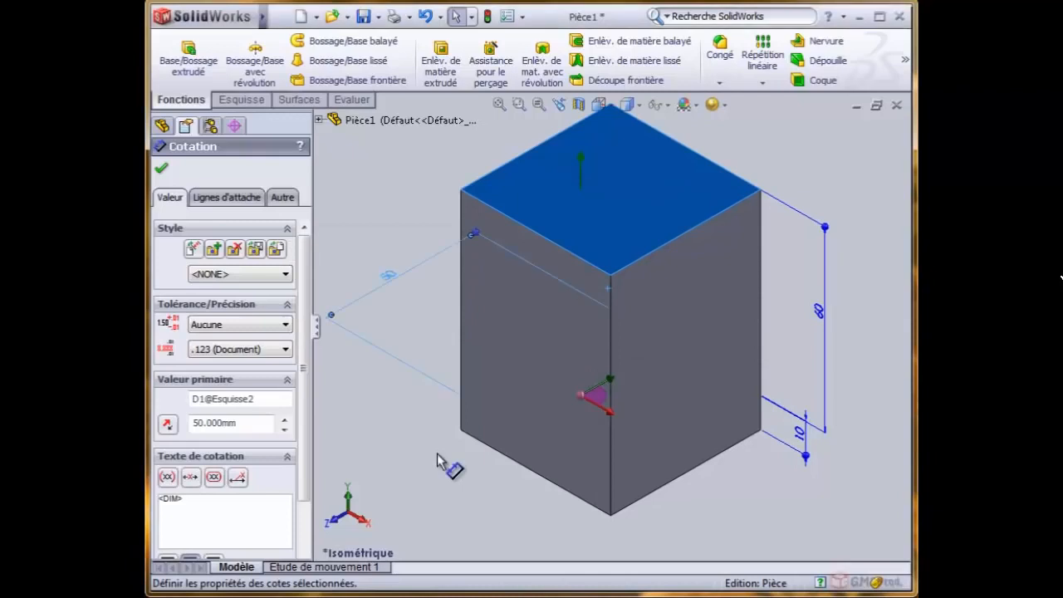
pyautogui.click(387, 237)
pyautogui.click(499, 104)
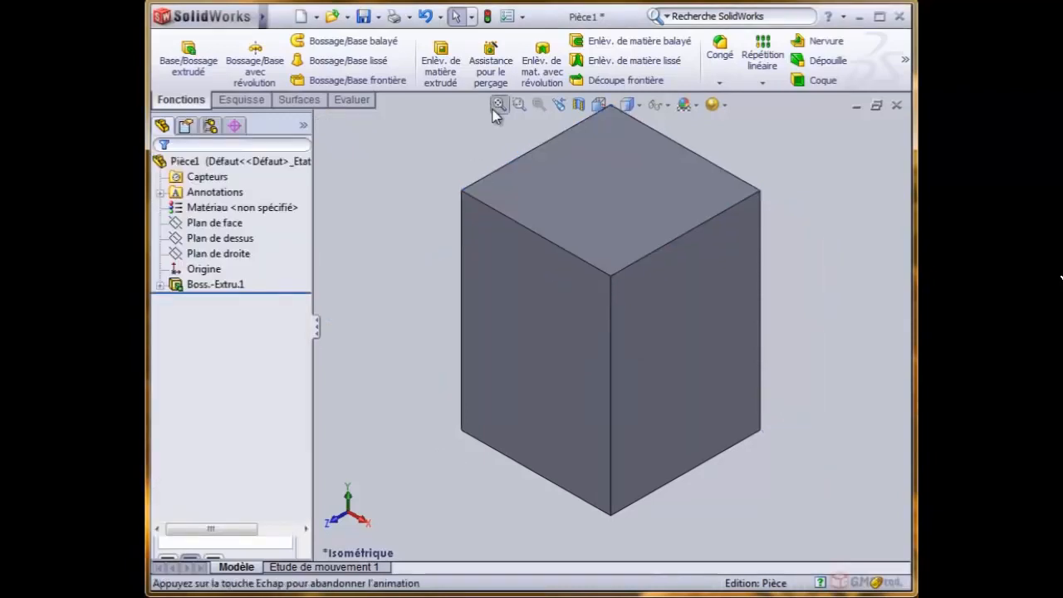
# - Use the on-model handles to resize the extrusion's Direction 1 depth to about 39 mm and Direction 2 depth to about 17 mm
pyautogui.click(556, 196)
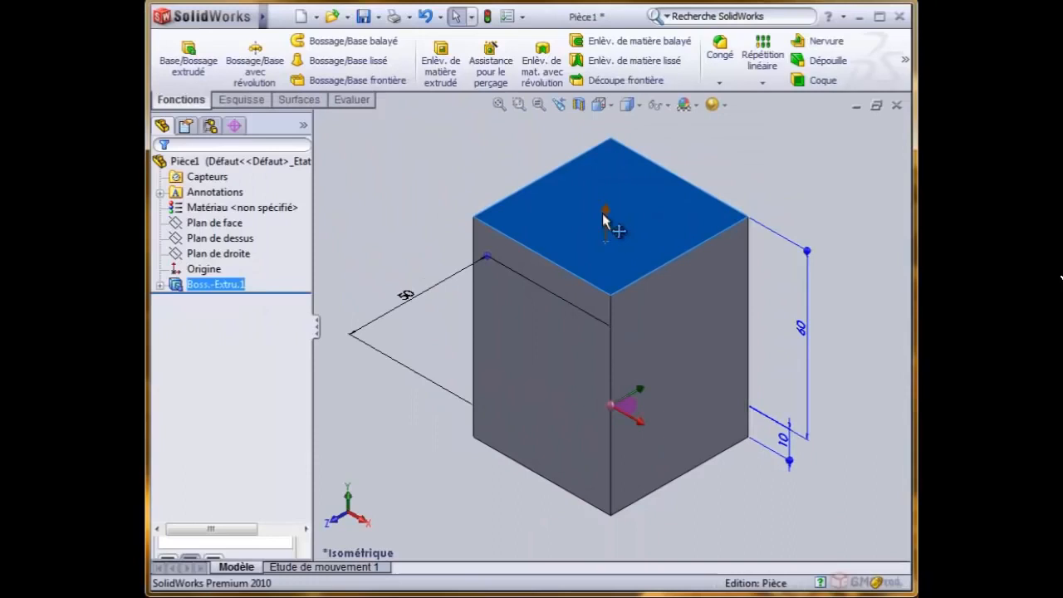
pyautogui.moveTo(606, 220); pyautogui.dragTo(631, 305)
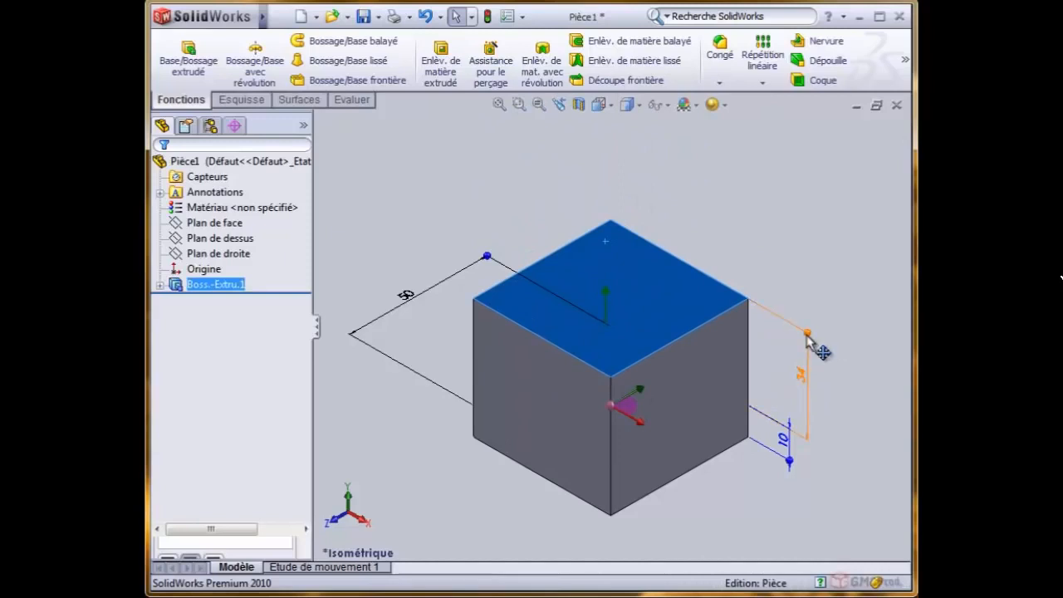
pyautogui.moveTo(807, 333)
pyautogui.mouseDown()
pyautogui.moveTo(815, 267)
pyautogui.moveTo(809, 318)
pyautogui.mouseUp()
pyautogui.moveTo(788, 461); pyautogui.dragTo(738, 432)
# - Stretch the square's side to 90 mm with its dimension handle, fit the part in view, and deselect it
pyautogui.moveTo(486, 255); pyautogui.dragTo(569, 182)
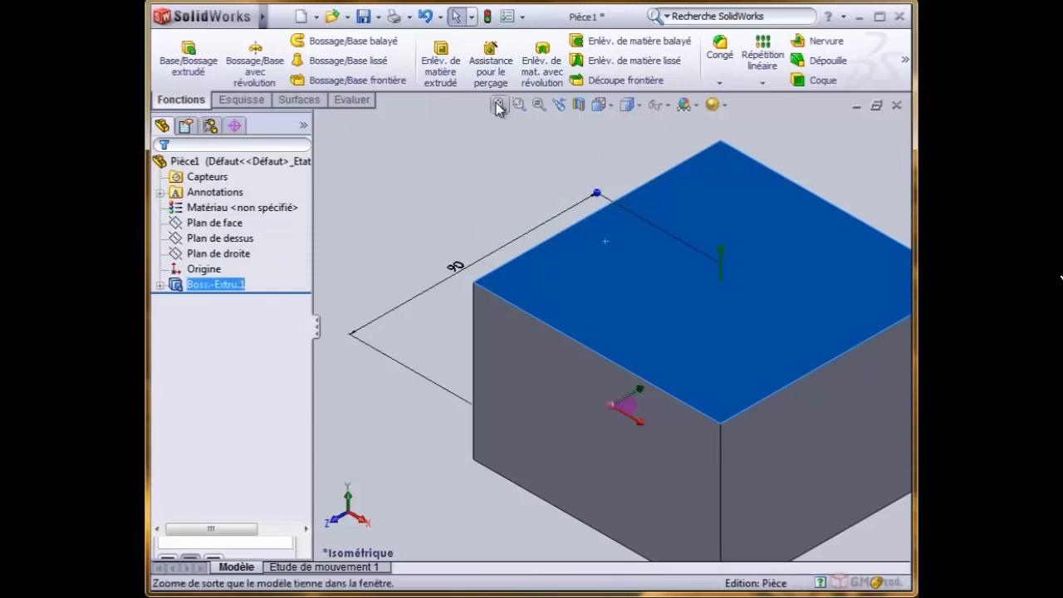
pyautogui.click(499, 105)
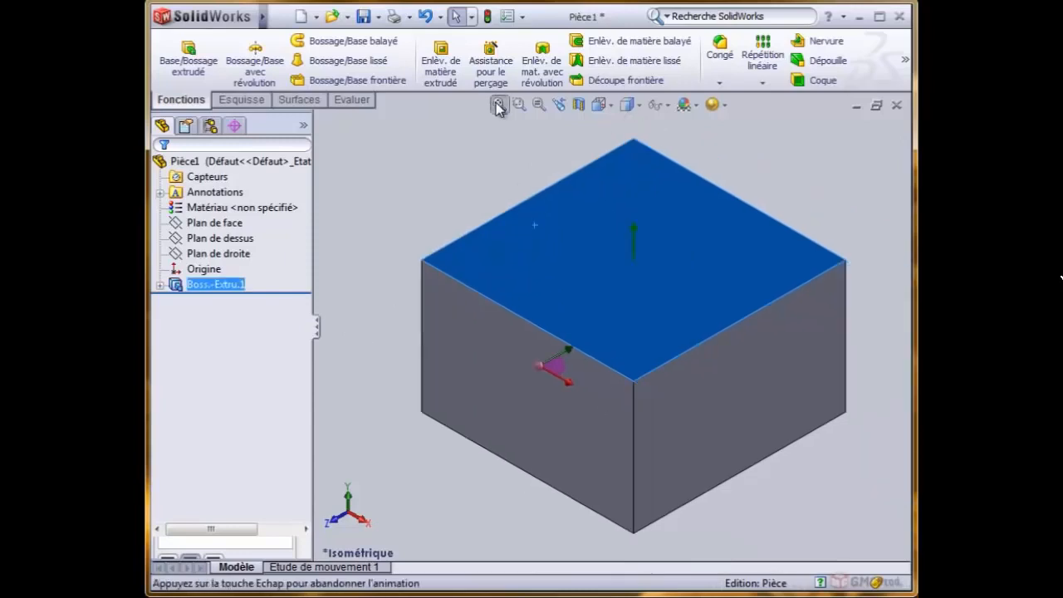
pyautogui.click(398, 446)
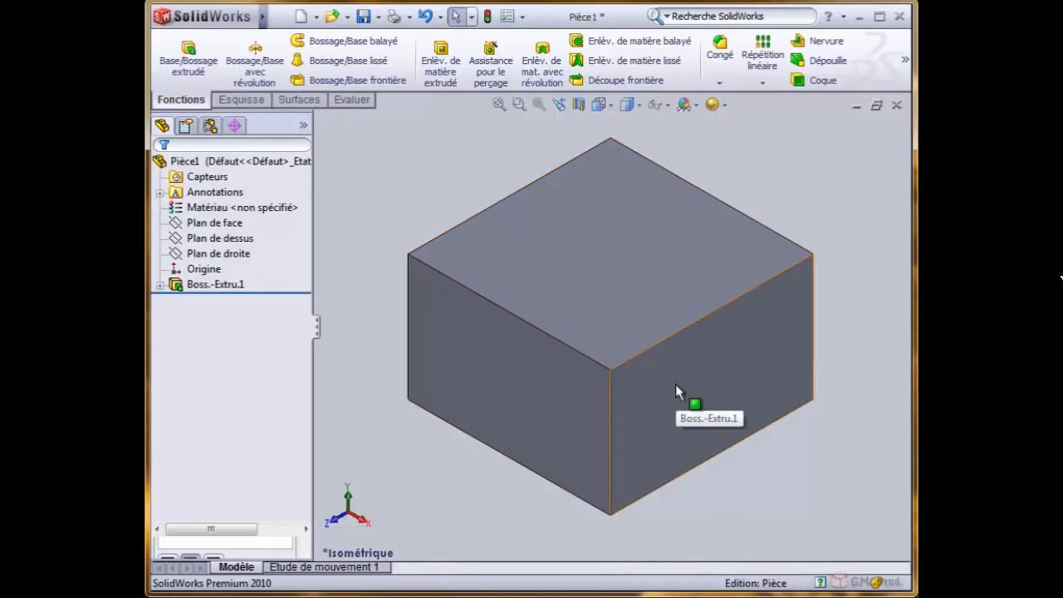
# - Use the dimension handles to reduce the square's side to about 49 mm and extend the Direction 1 depth to about 43 mm
pyautogui.click(503, 274)
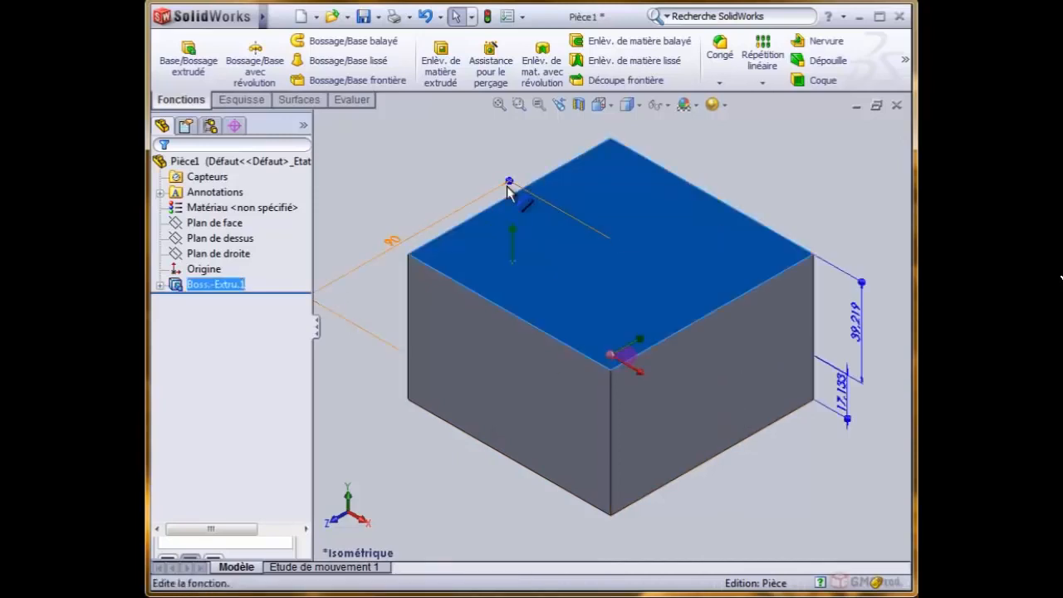
pyautogui.moveTo(508, 180); pyautogui.dragTo(444, 246)
pyautogui.moveTo(676, 283)
pyautogui.mouseDown()
pyautogui.moveTo(675, 298)
pyautogui.moveTo(668, 270)
pyautogui.mouseUp()
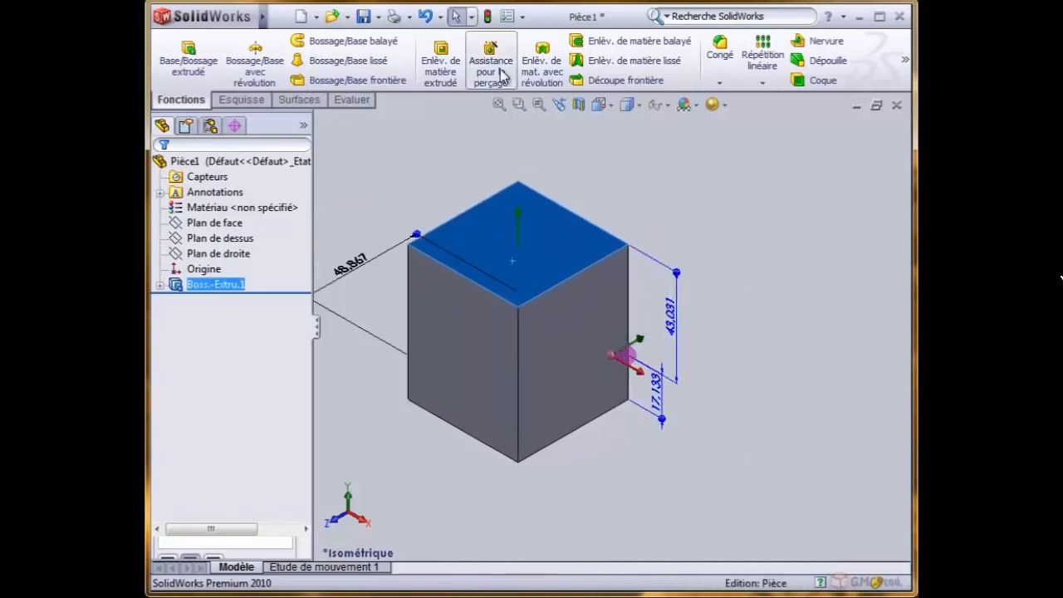
pyautogui.press('f')
pyautogui.click(422, 181)
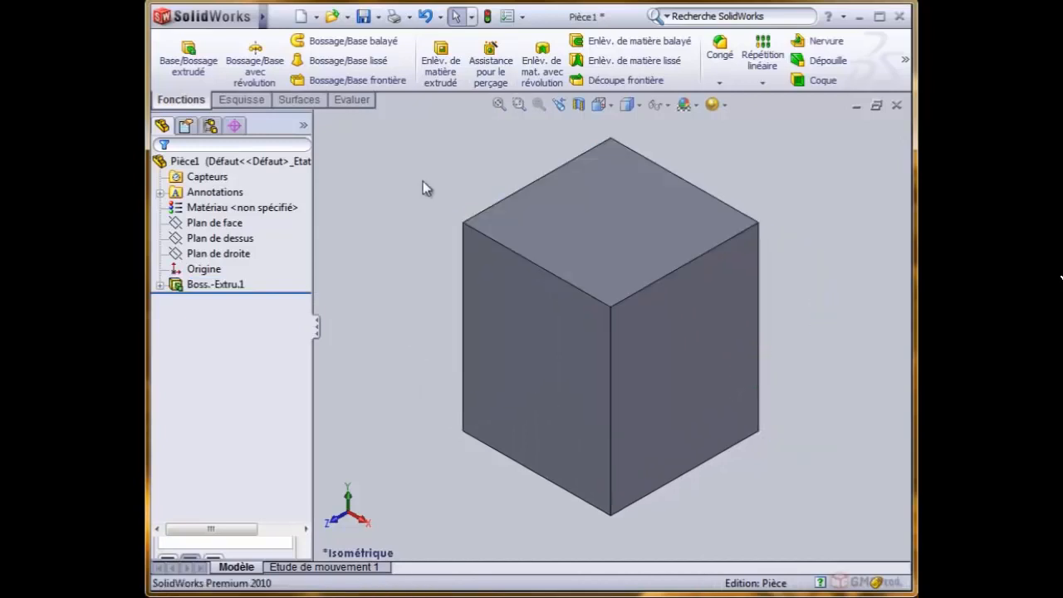
# - Edit the extrusion feature to add an inward draft of 10° to Direction 1 and accept the change
pyautogui.rightClick(579, 209)
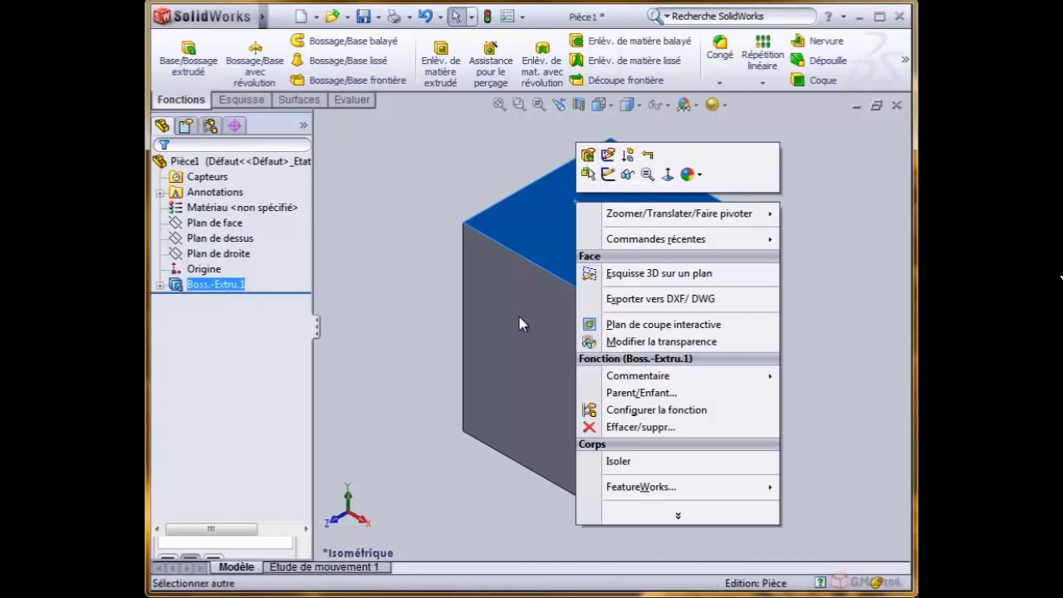
pyautogui.click(586, 155)
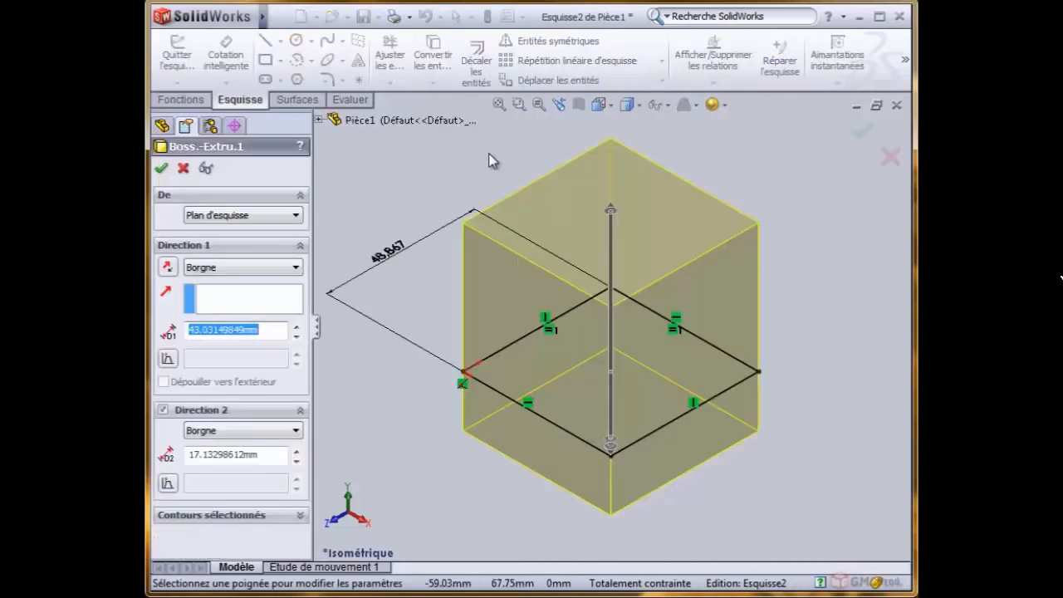
pyautogui.click(167, 358)
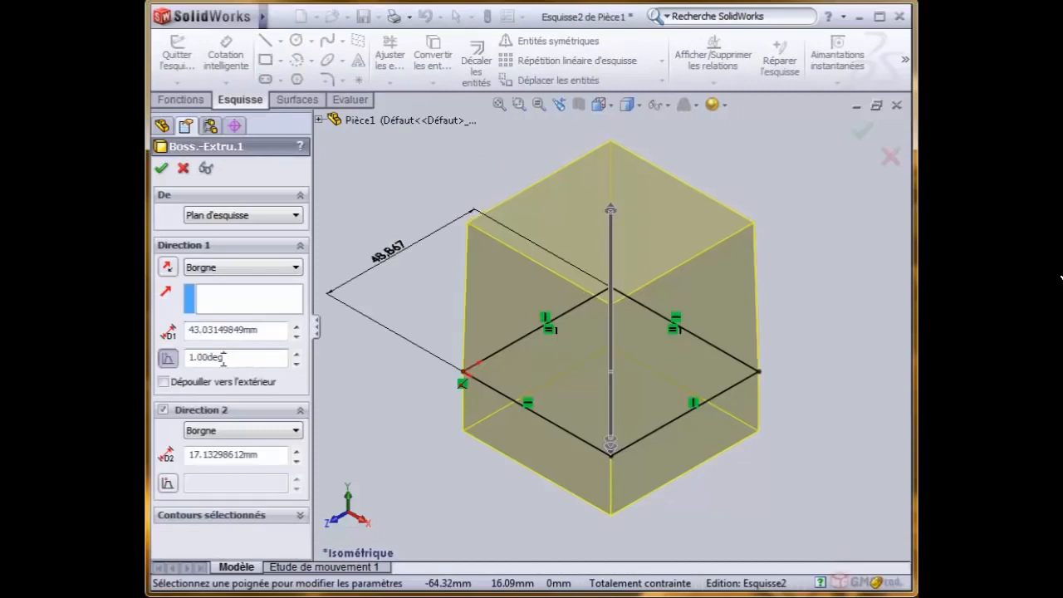
pyautogui.doubleClick(222, 357)
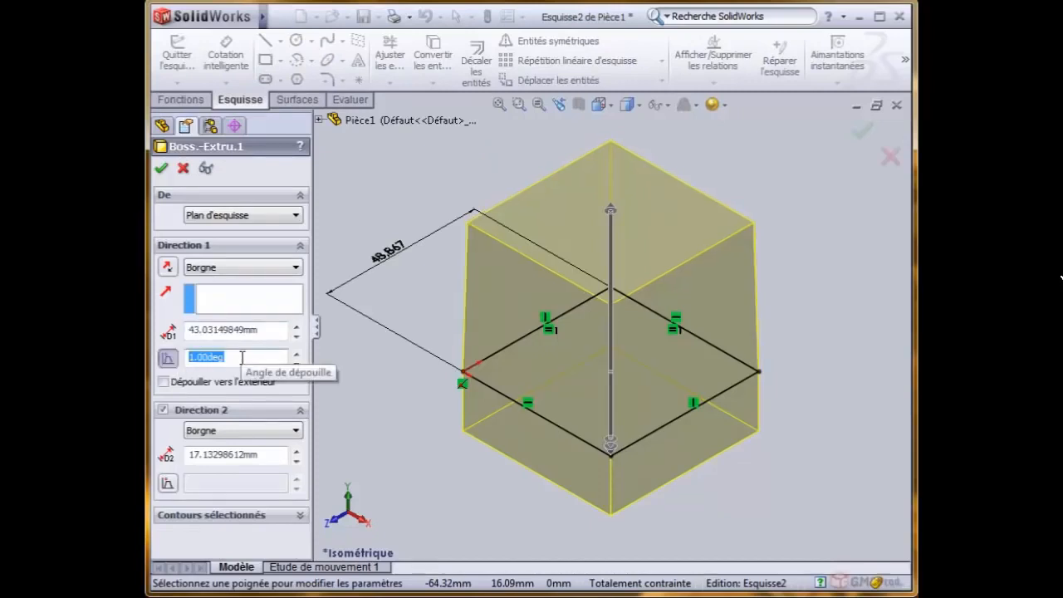
pyautogui.write('10')
pyautogui.press('Return')
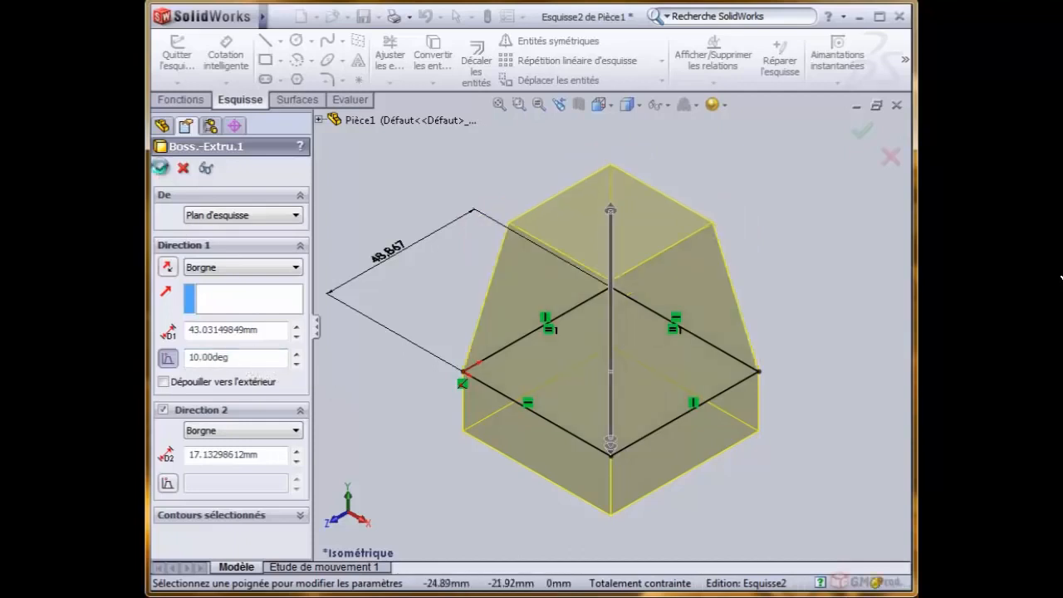
pyautogui.click(160, 167)
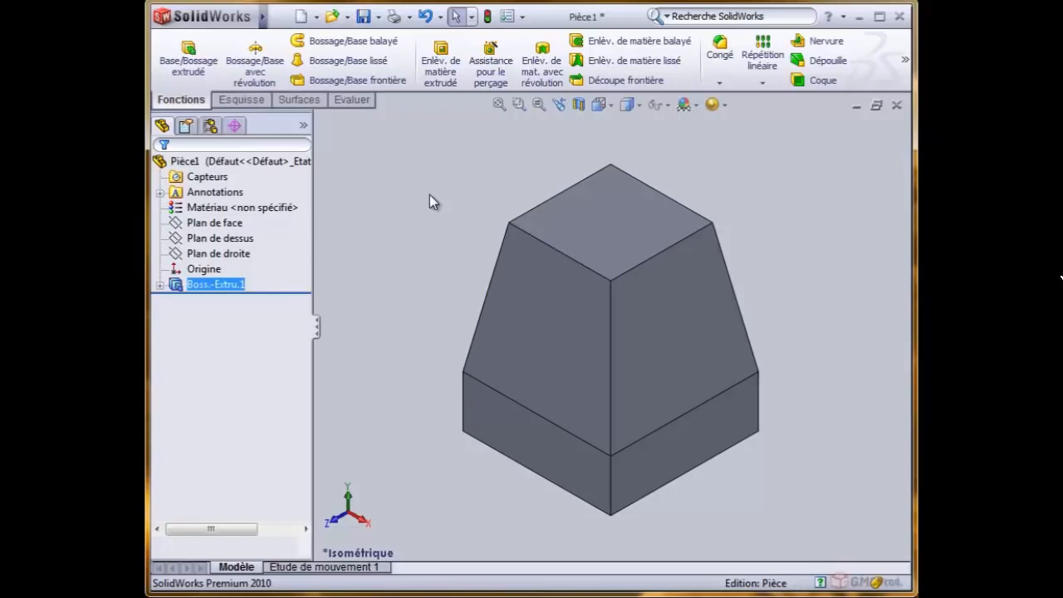
# - Increase the draft angle to about 30° with its on-model handle, set its dimension to 20° on the model, and deselect the face
pyautogui.click(579, 307)
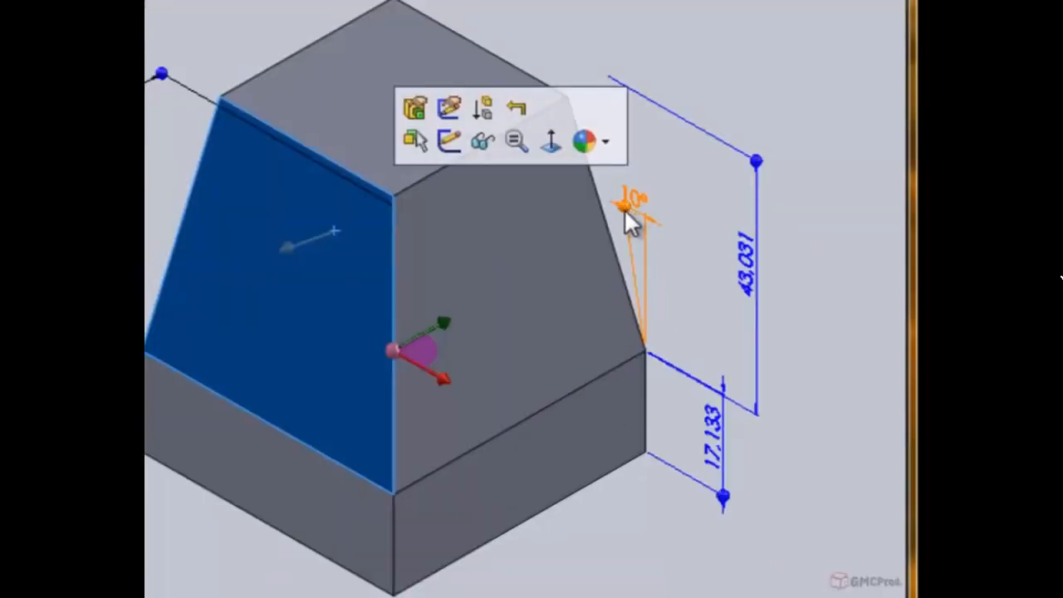
pyautogui.moveTo(623, 208); pyautogui.dragTo(589, 208)
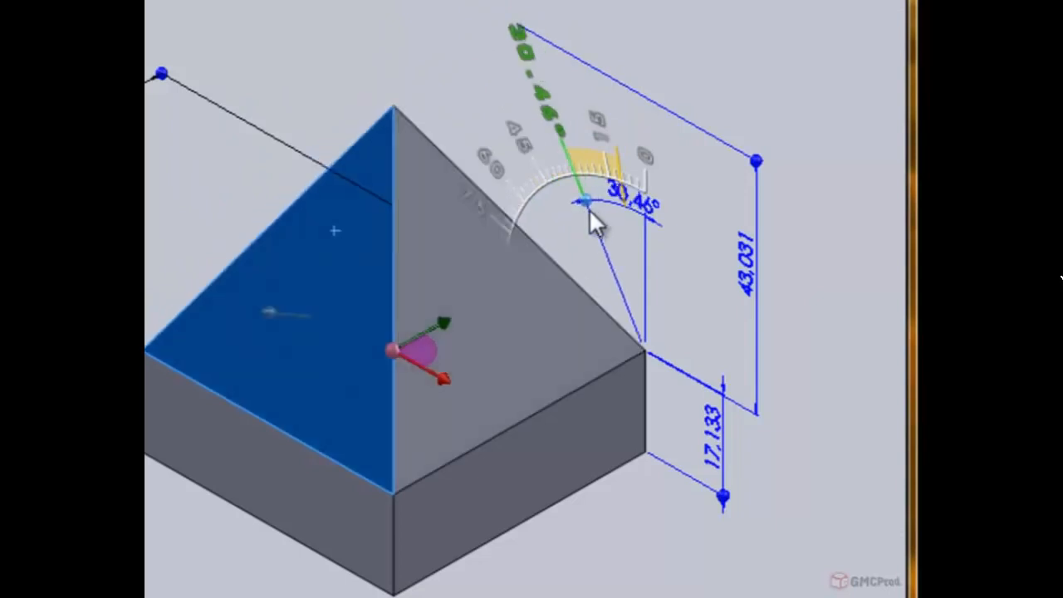
pyautogui.click(628, 193)
pyautogui.doubleClick(630, 195)
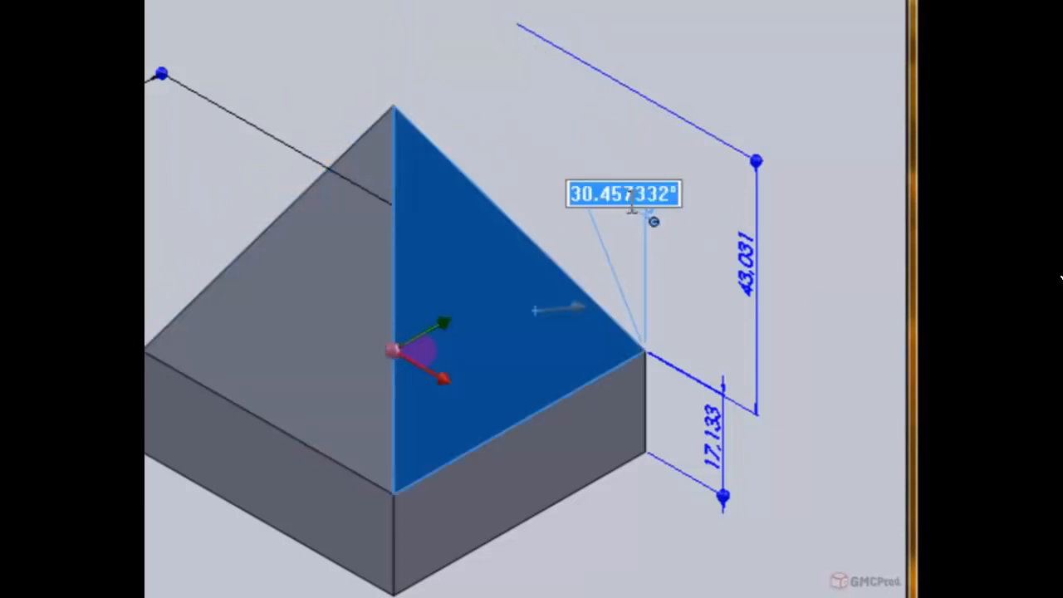
pyautogui.write('20')
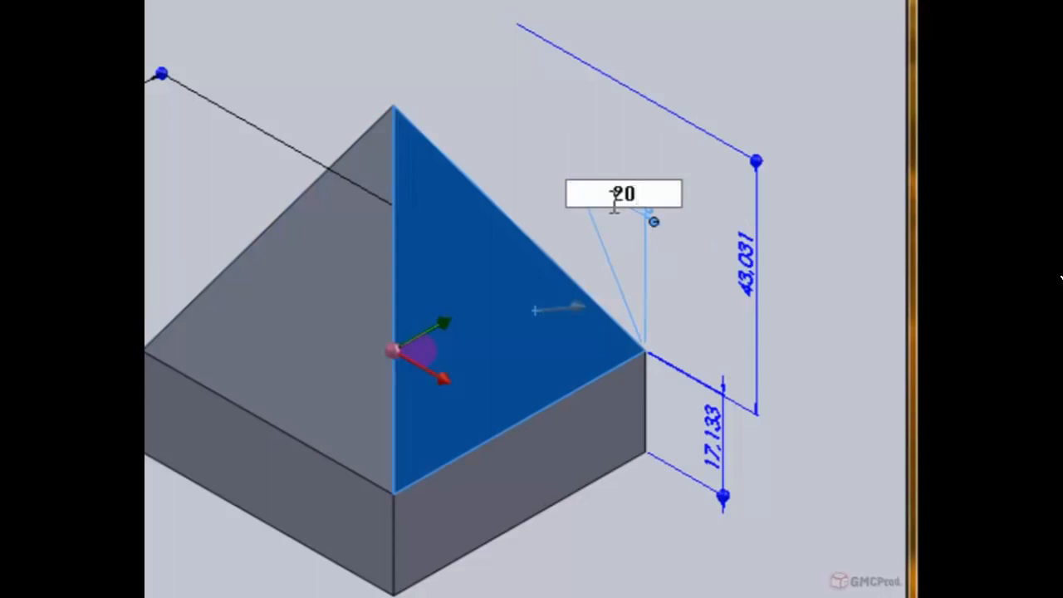
pyautogui.press('Return')
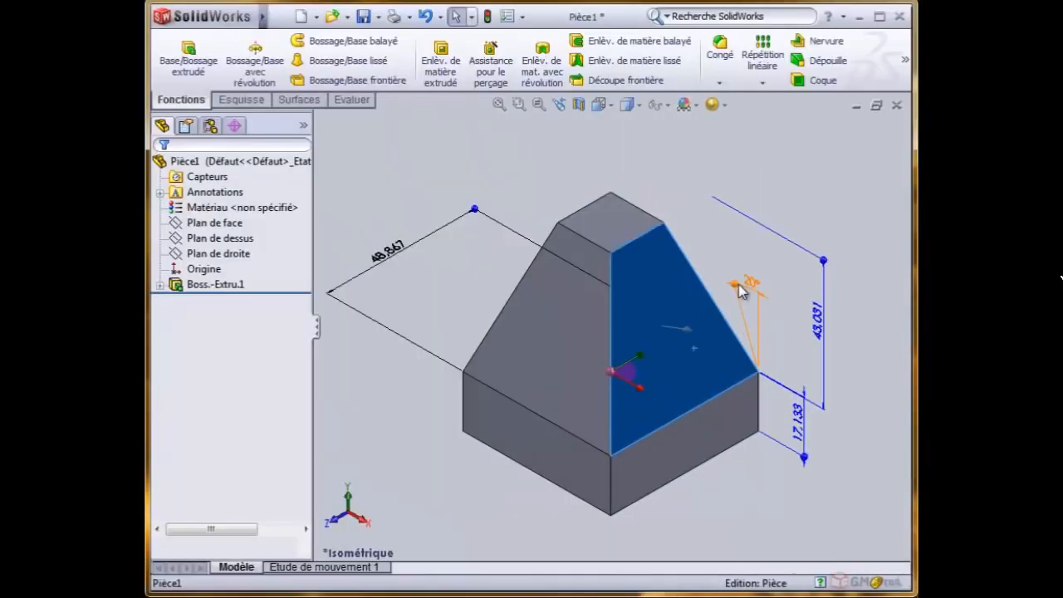
pyautogui.click(546, 9)
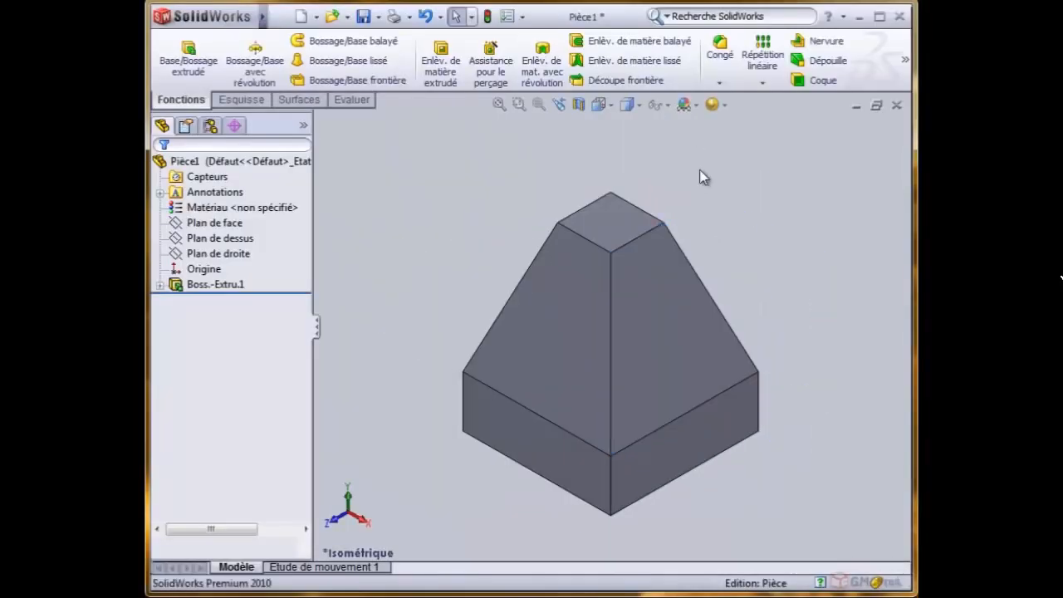